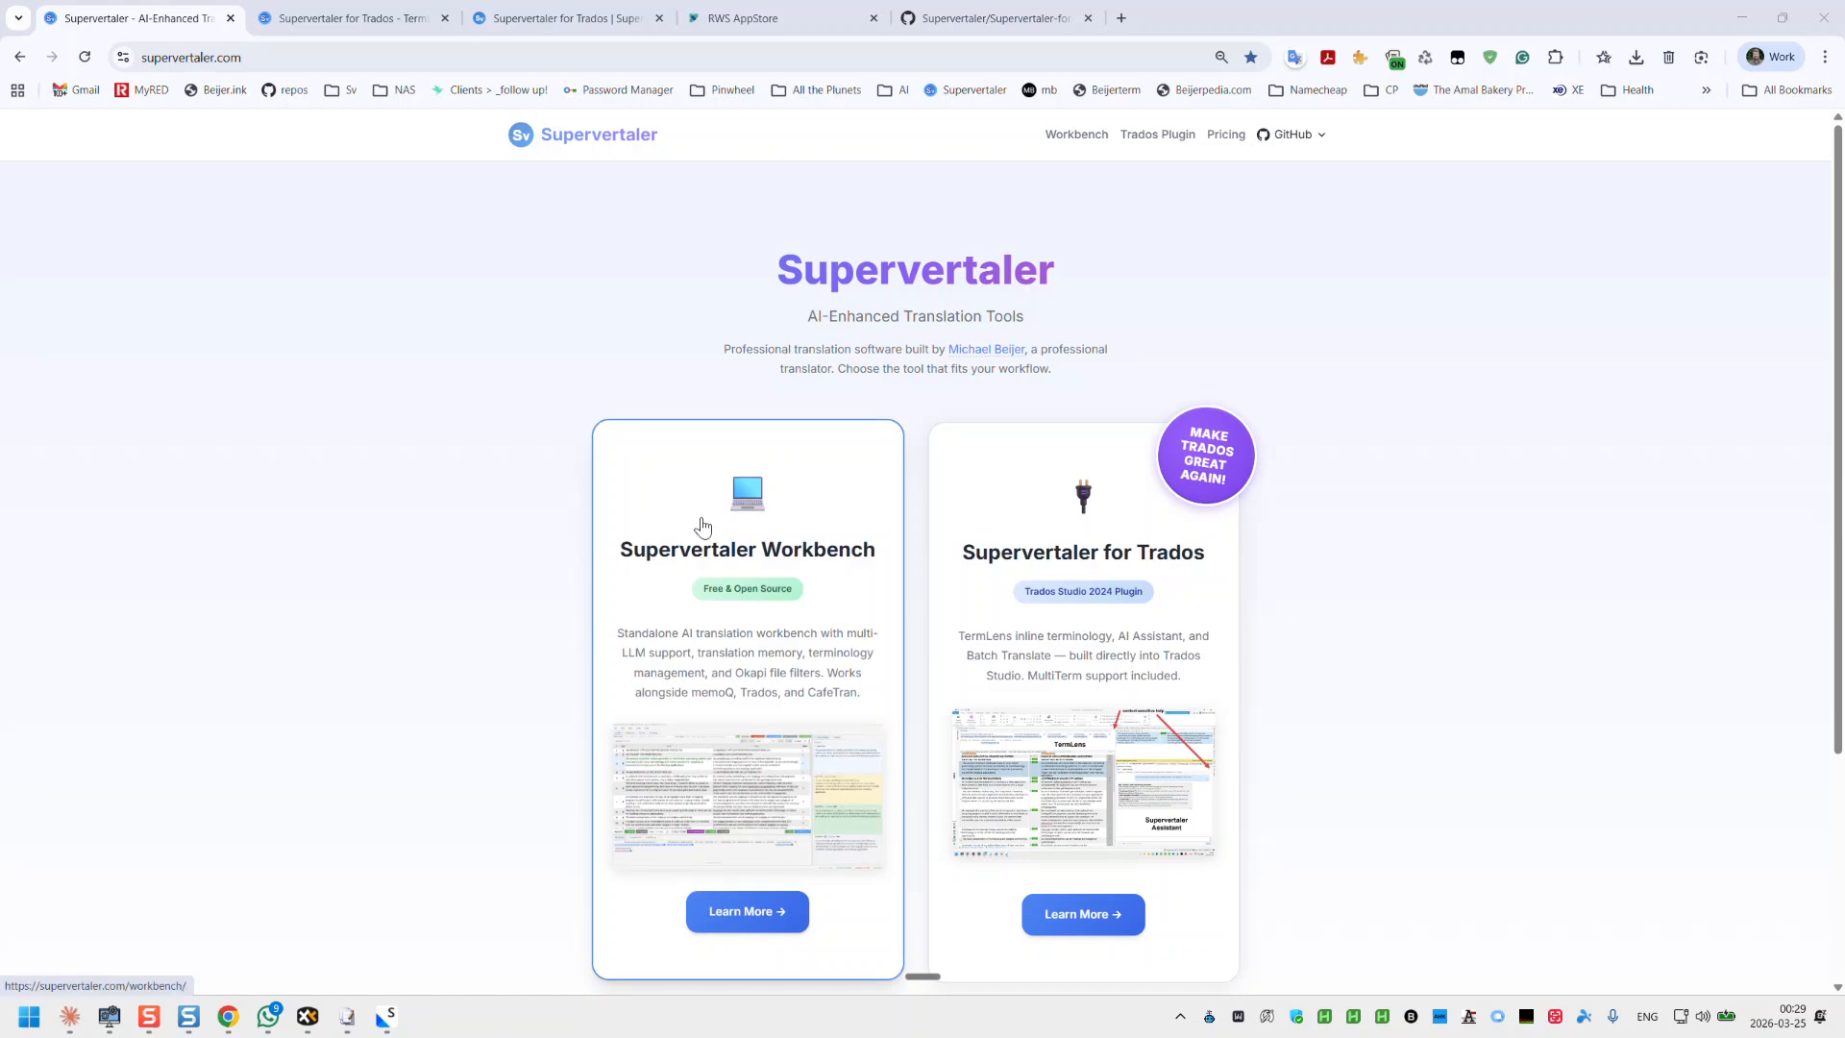
Step: Review the Supervertaler website, its Supervertaler for Trados page and the plugin's RWS AppStore listing
scroll(490, 544, "down", 1)
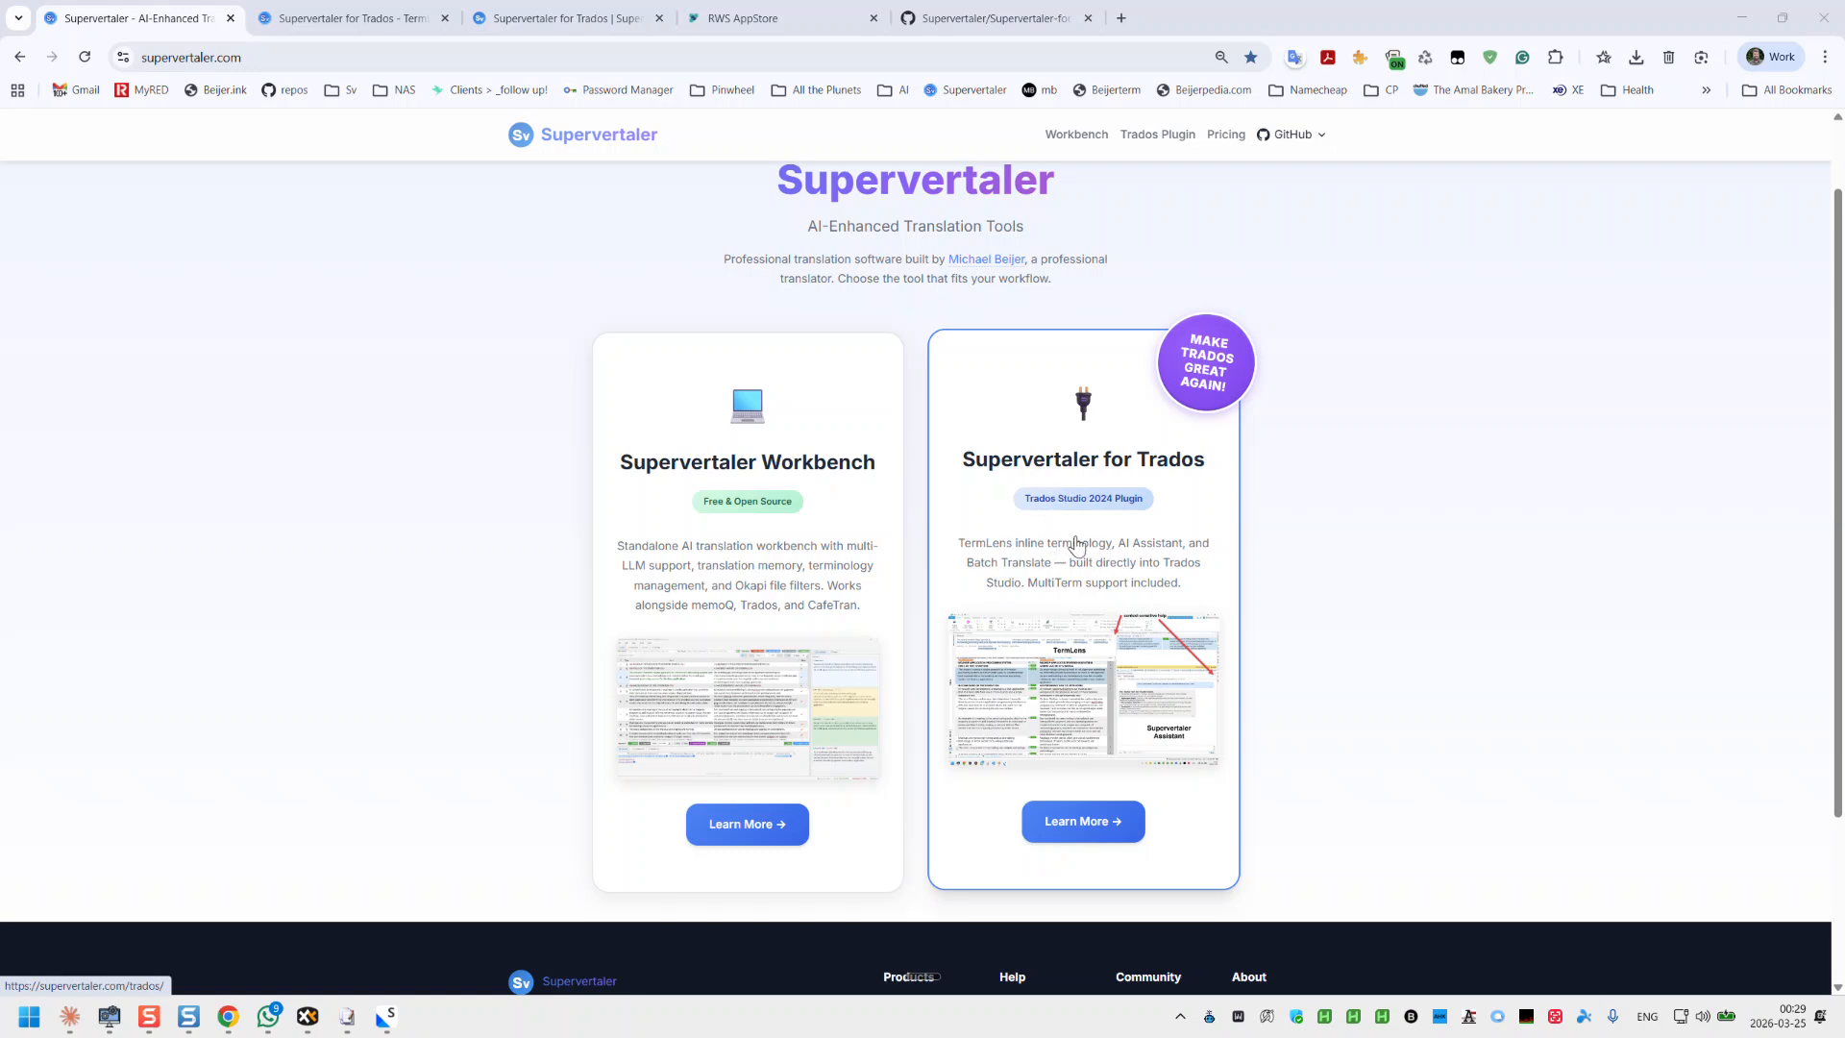
left_click(335, 20)
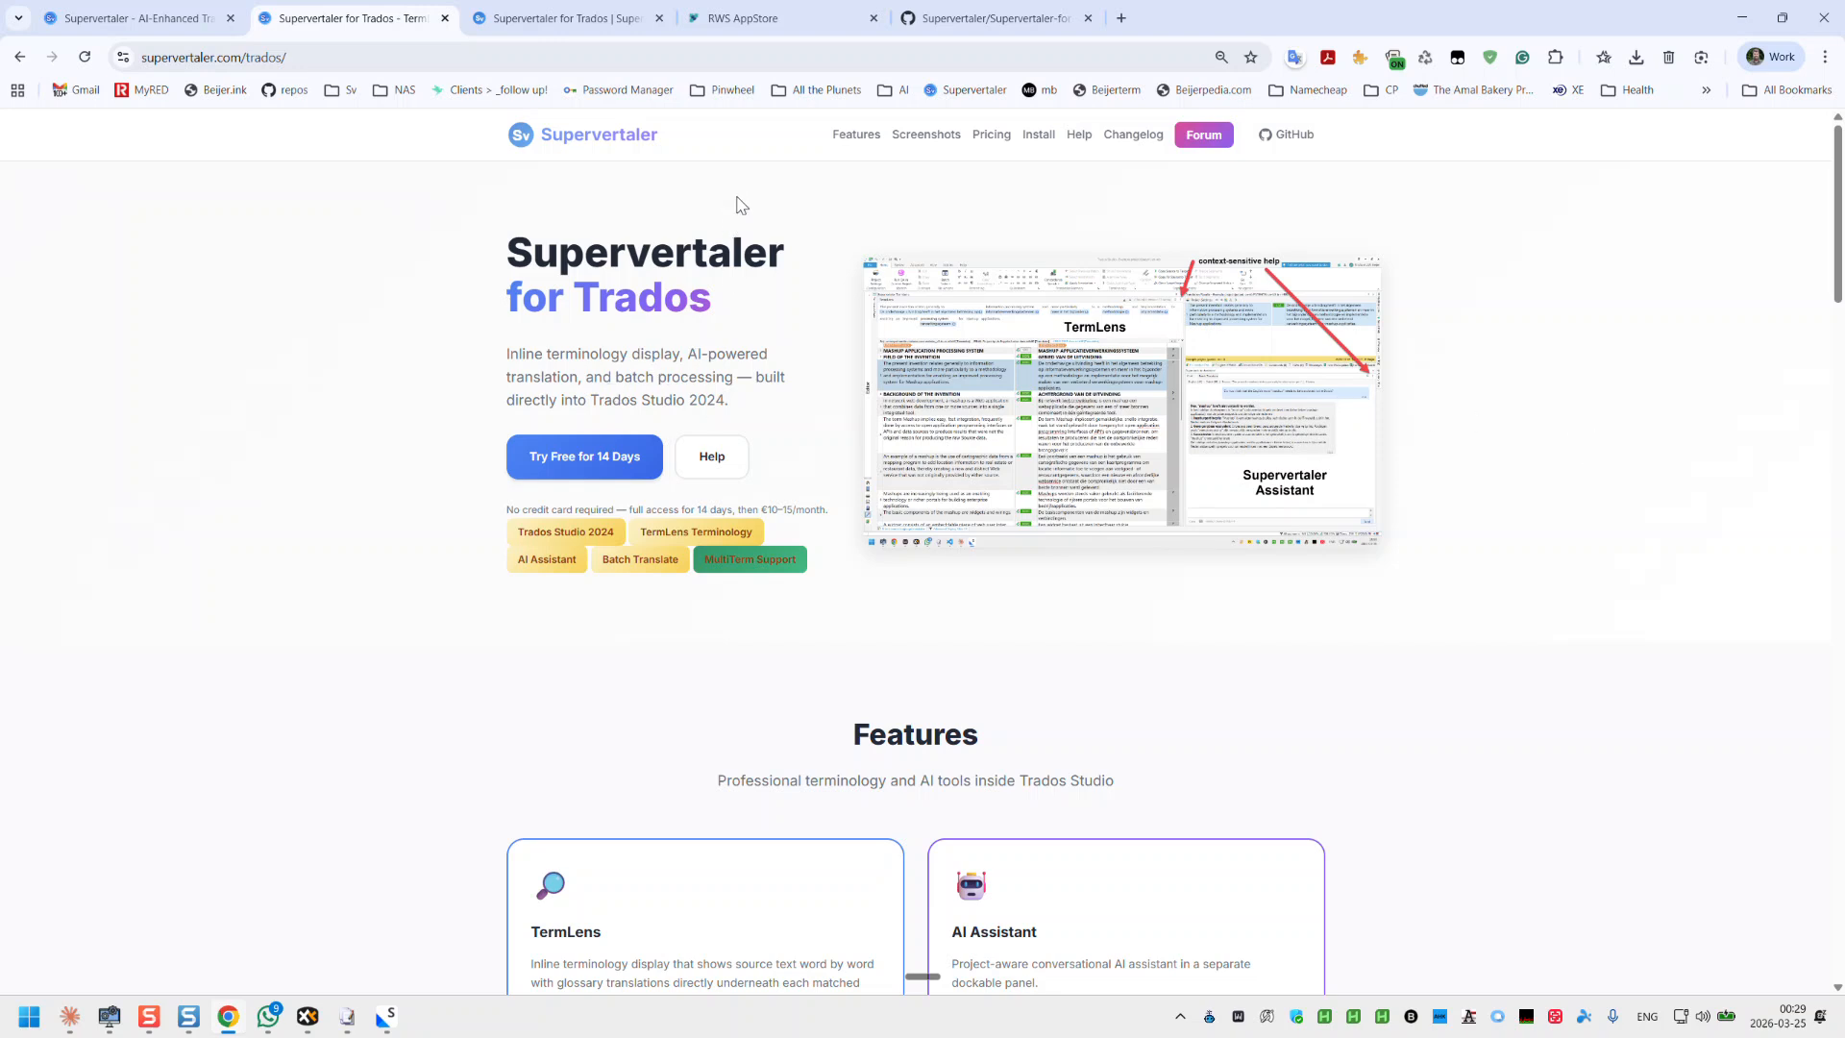
left_click(754, 29)
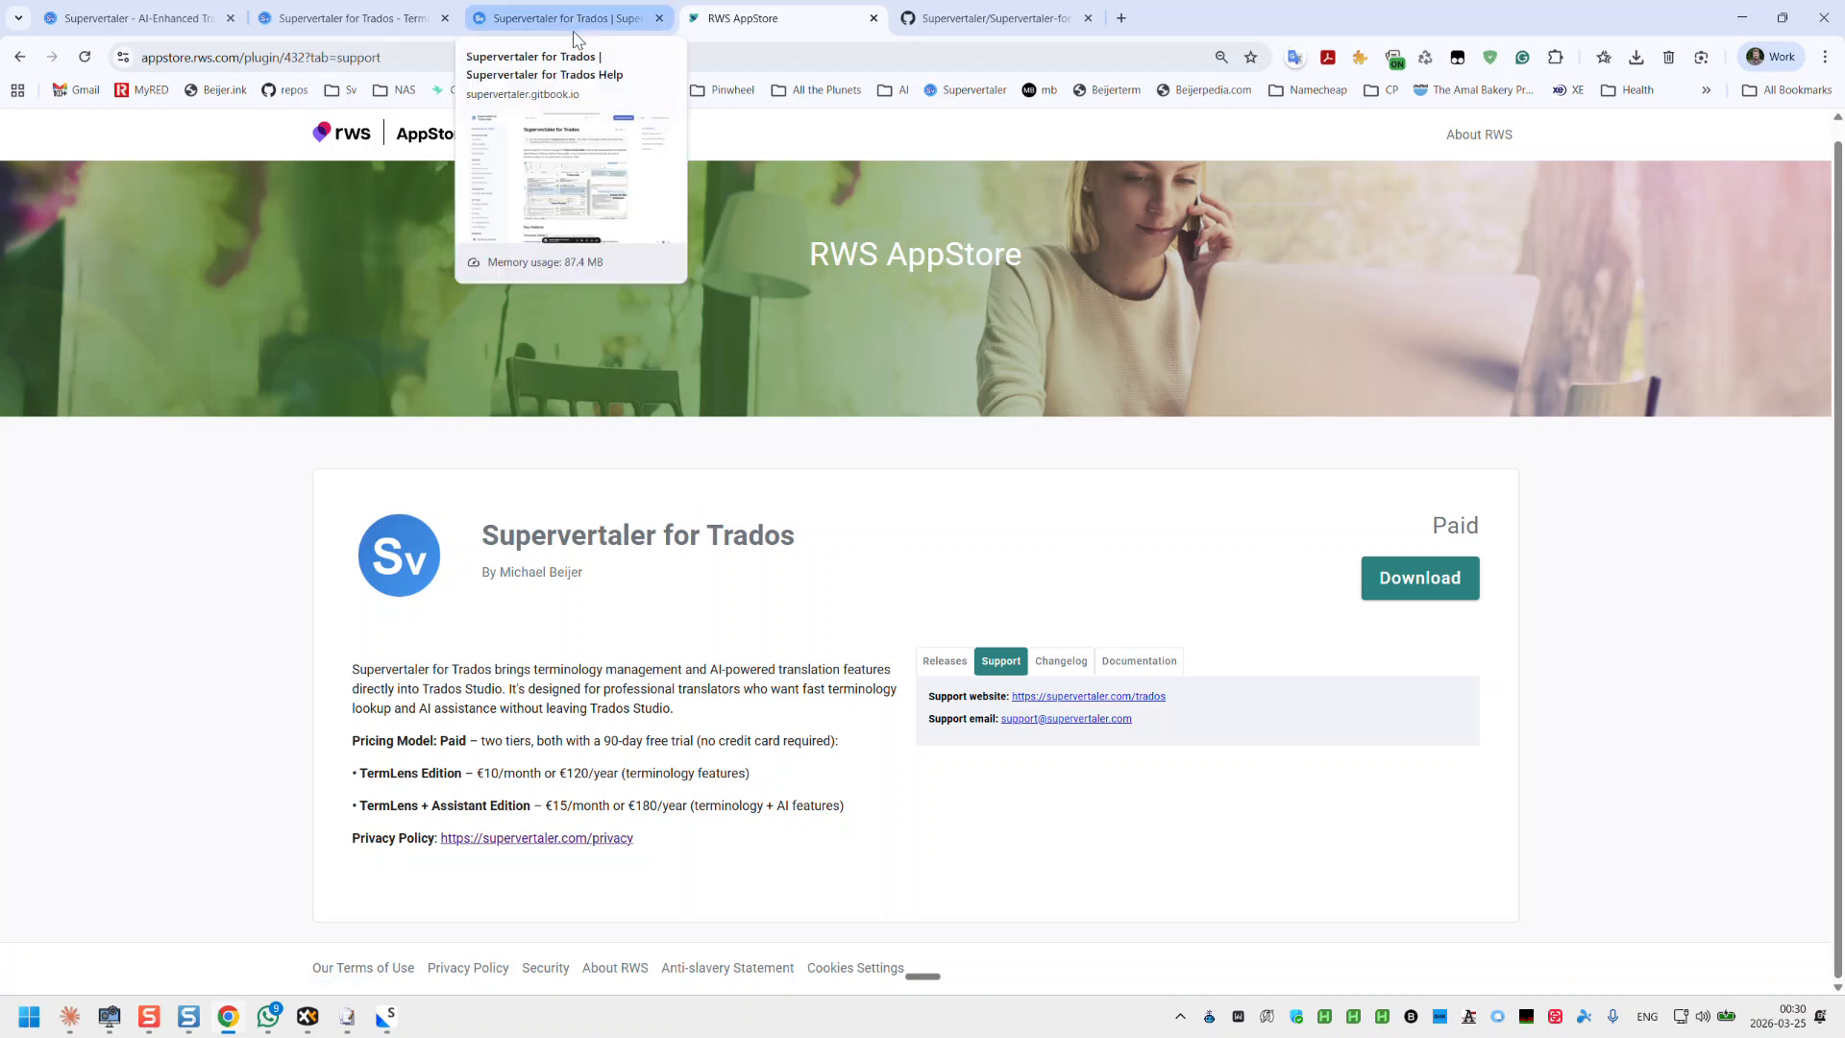
Step: Open the Supervertaler for Trados.sdlplugin installer from XYplorer's dist folder, choose installation on this computer for me only, and close the installer
left_click(388, 1016)
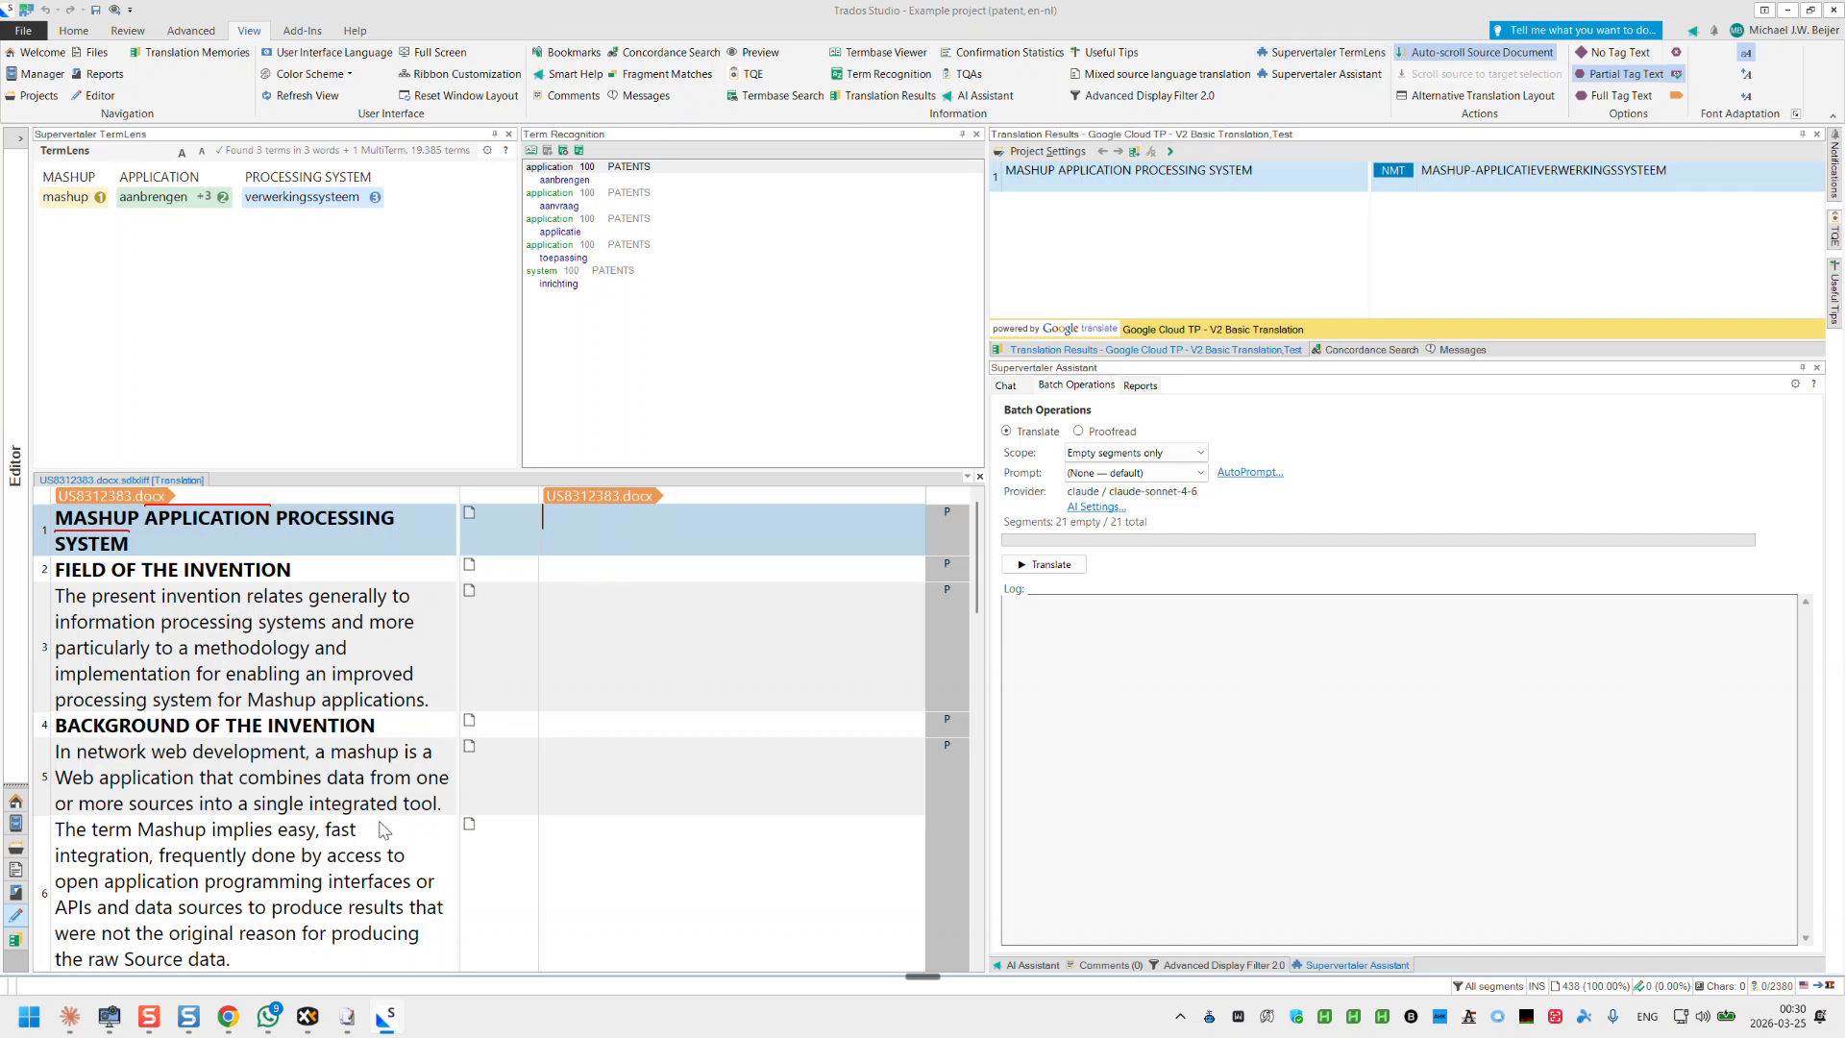
left_click(309, 1019)
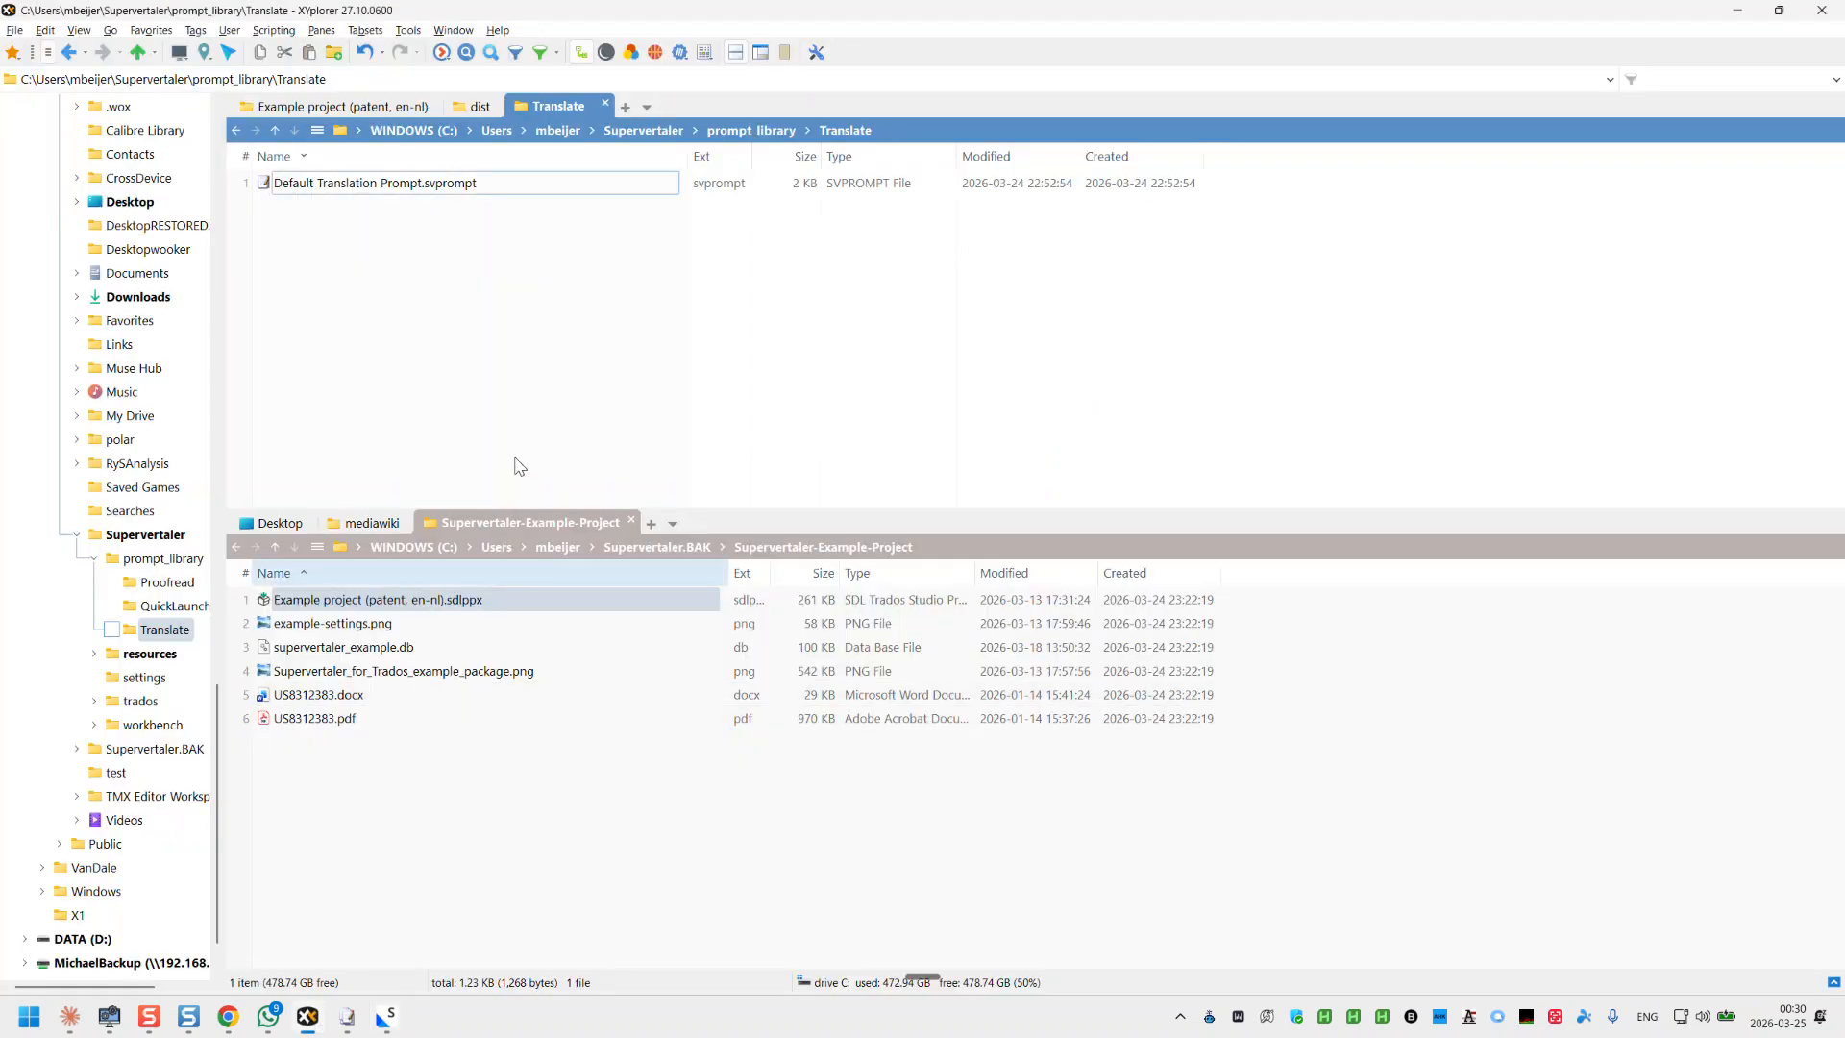
left_click(473, 106)
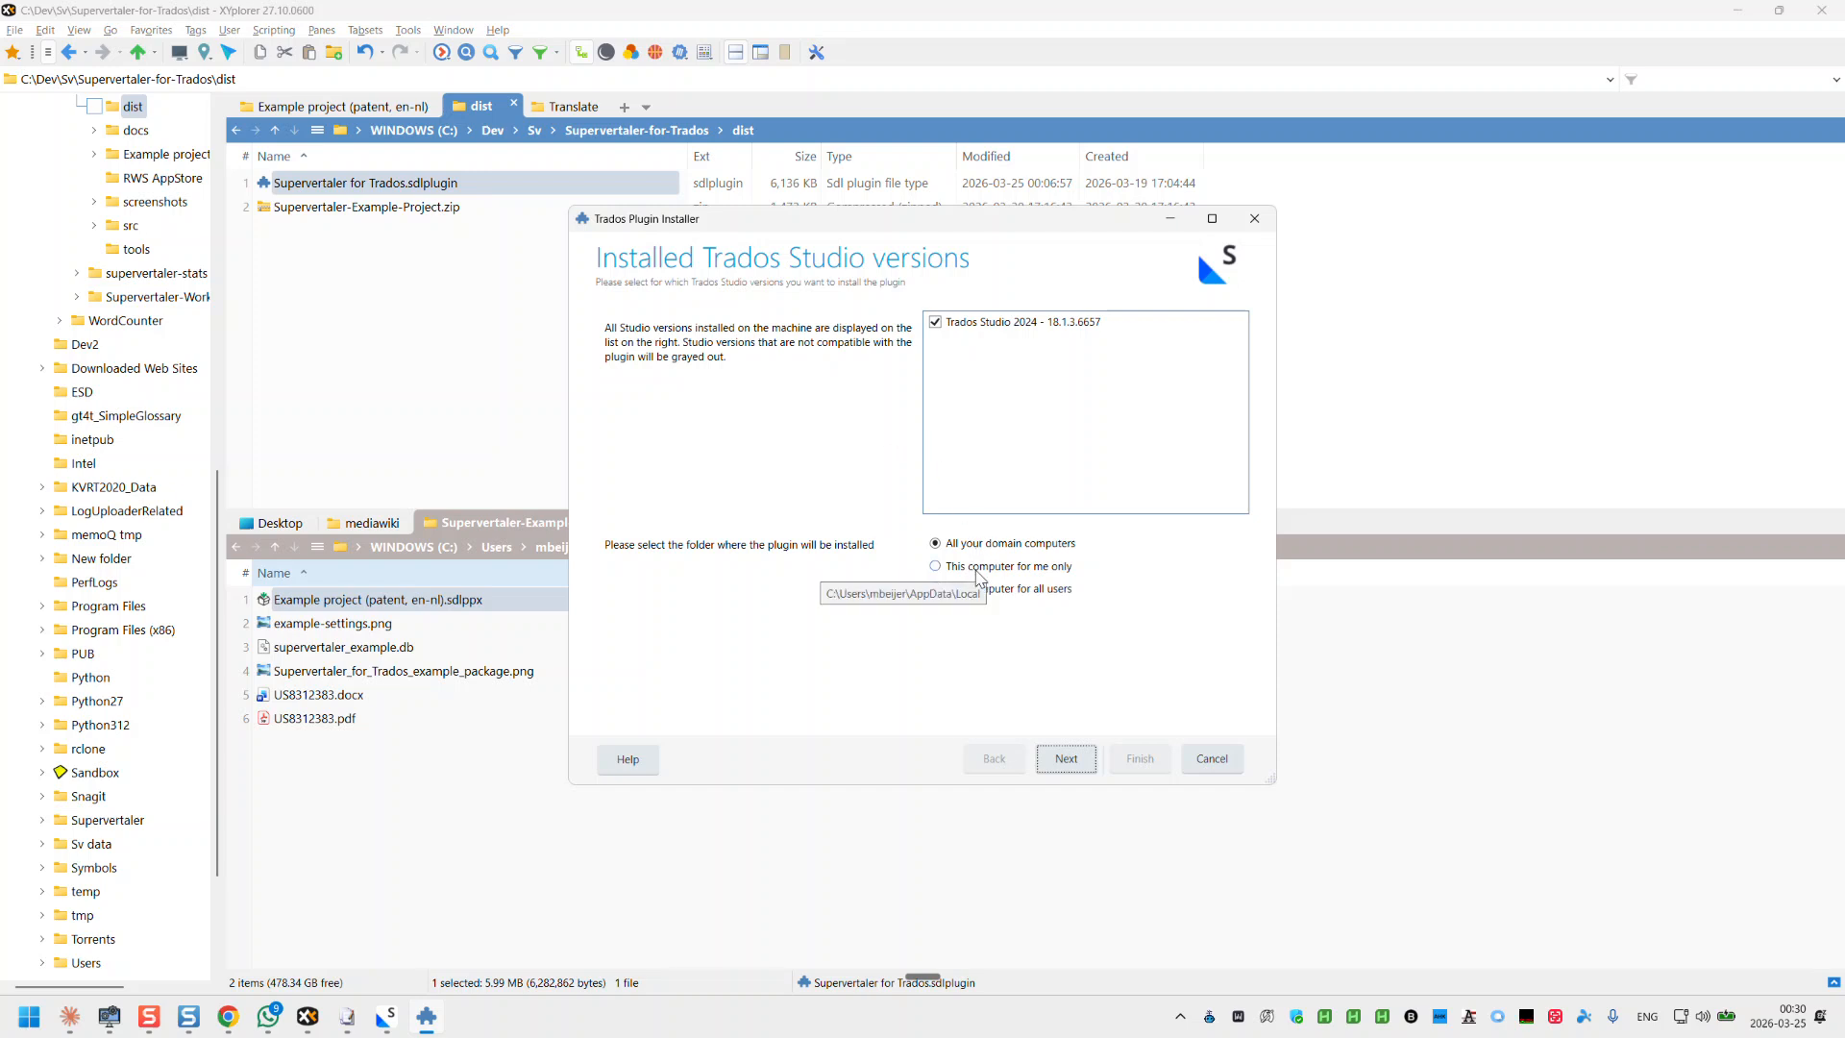
left_click(976, 568)
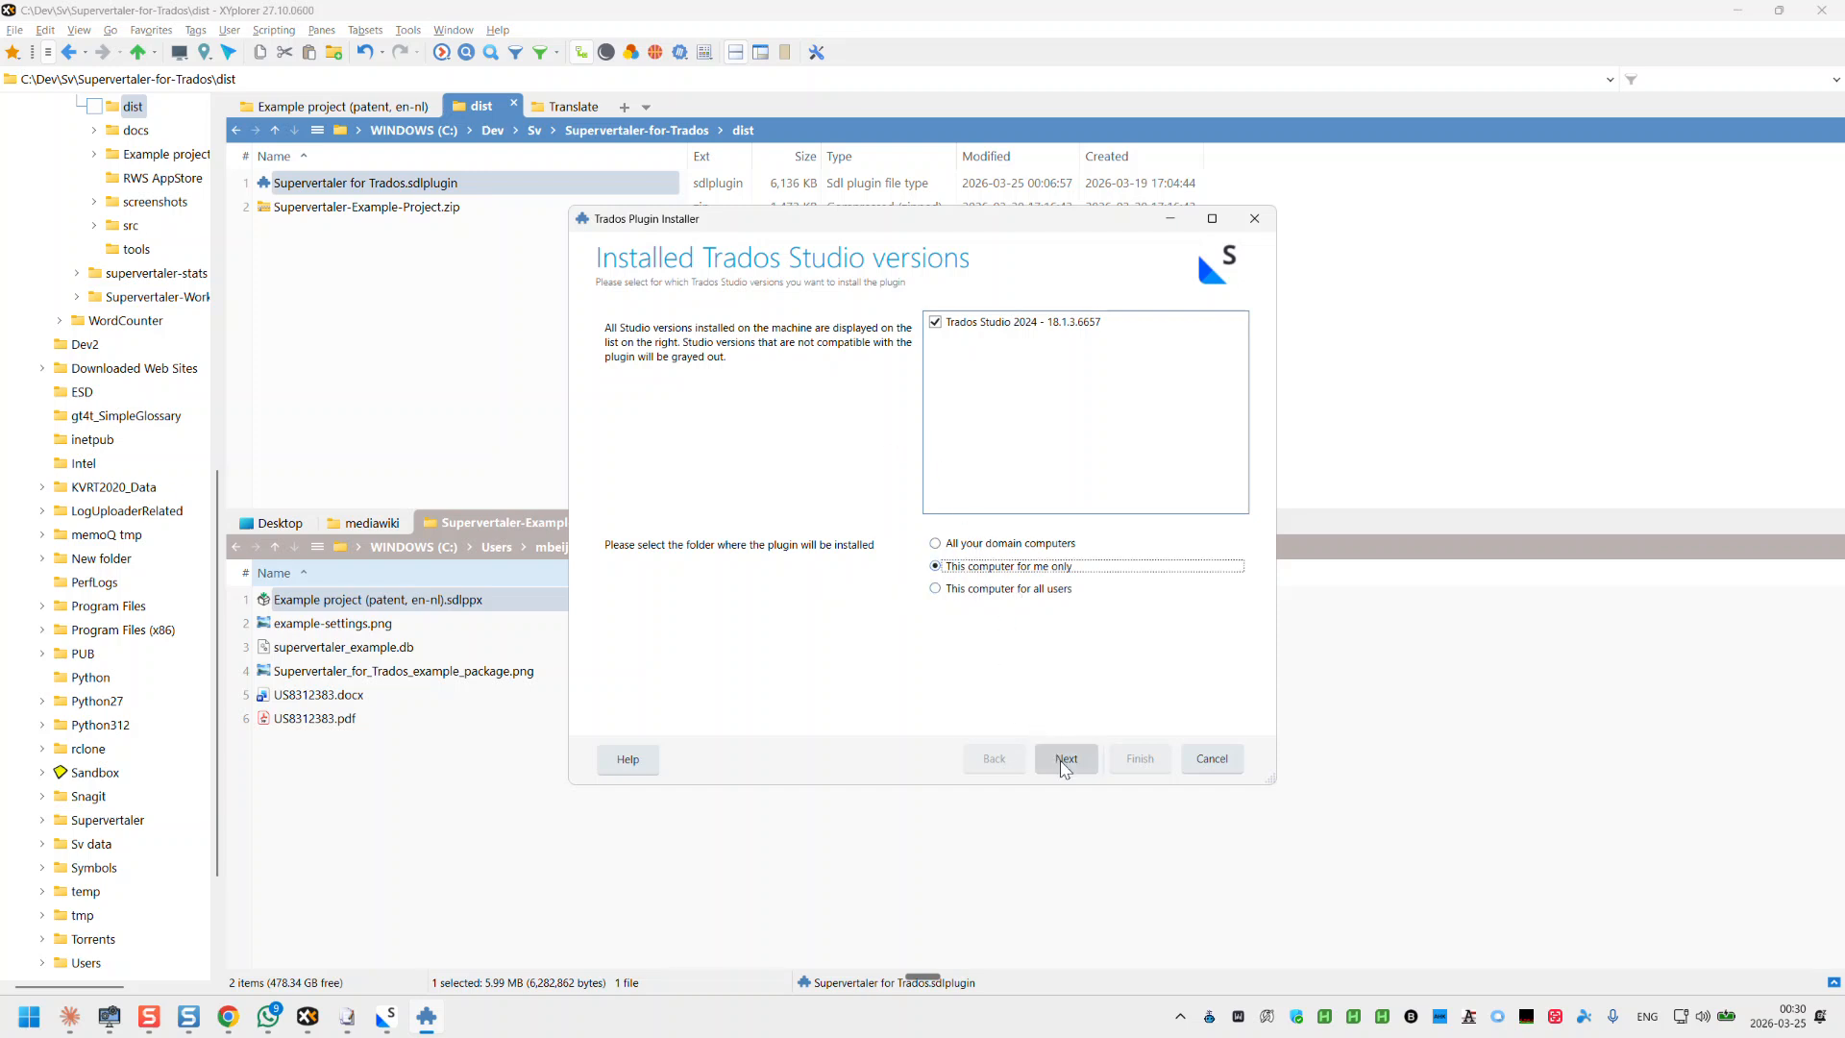
left_click(1253, 223)
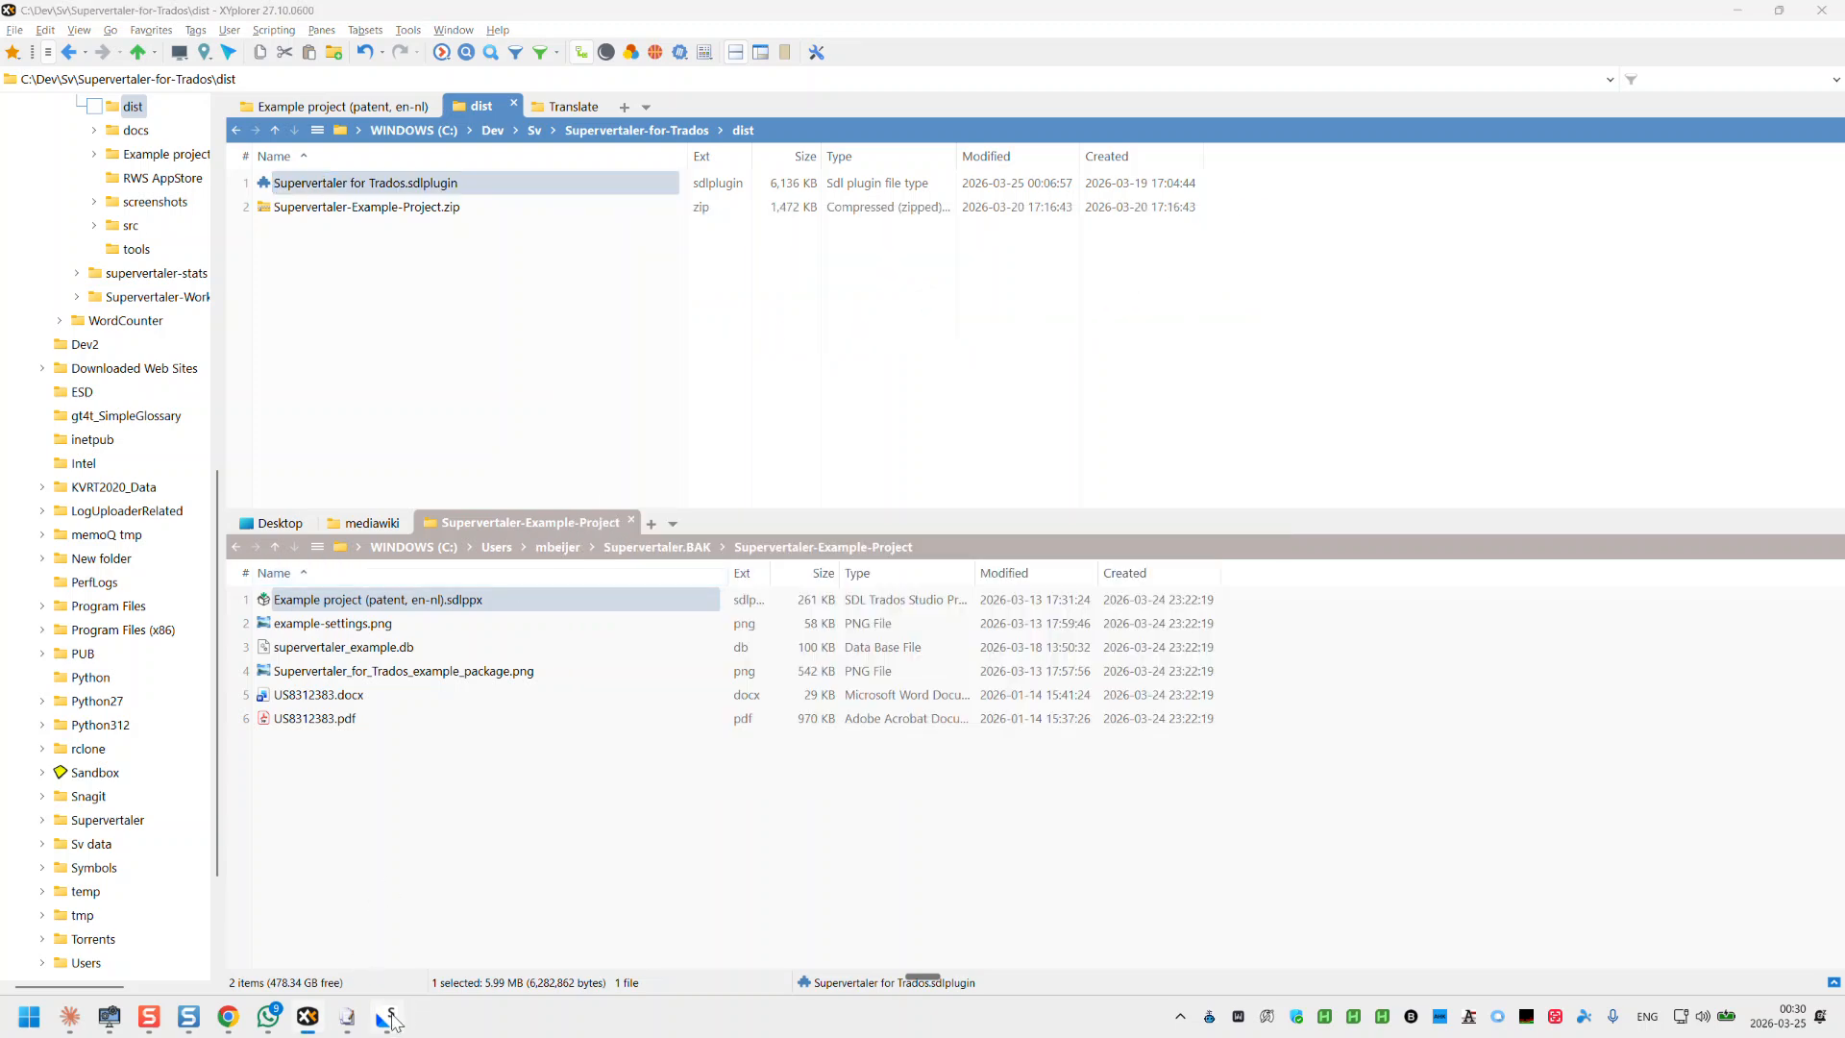
Step: Switch to Trados Studio and compare the TermLens, built-in AI Assistant and Supervertaler Assistant views
left_click(387, 1018)
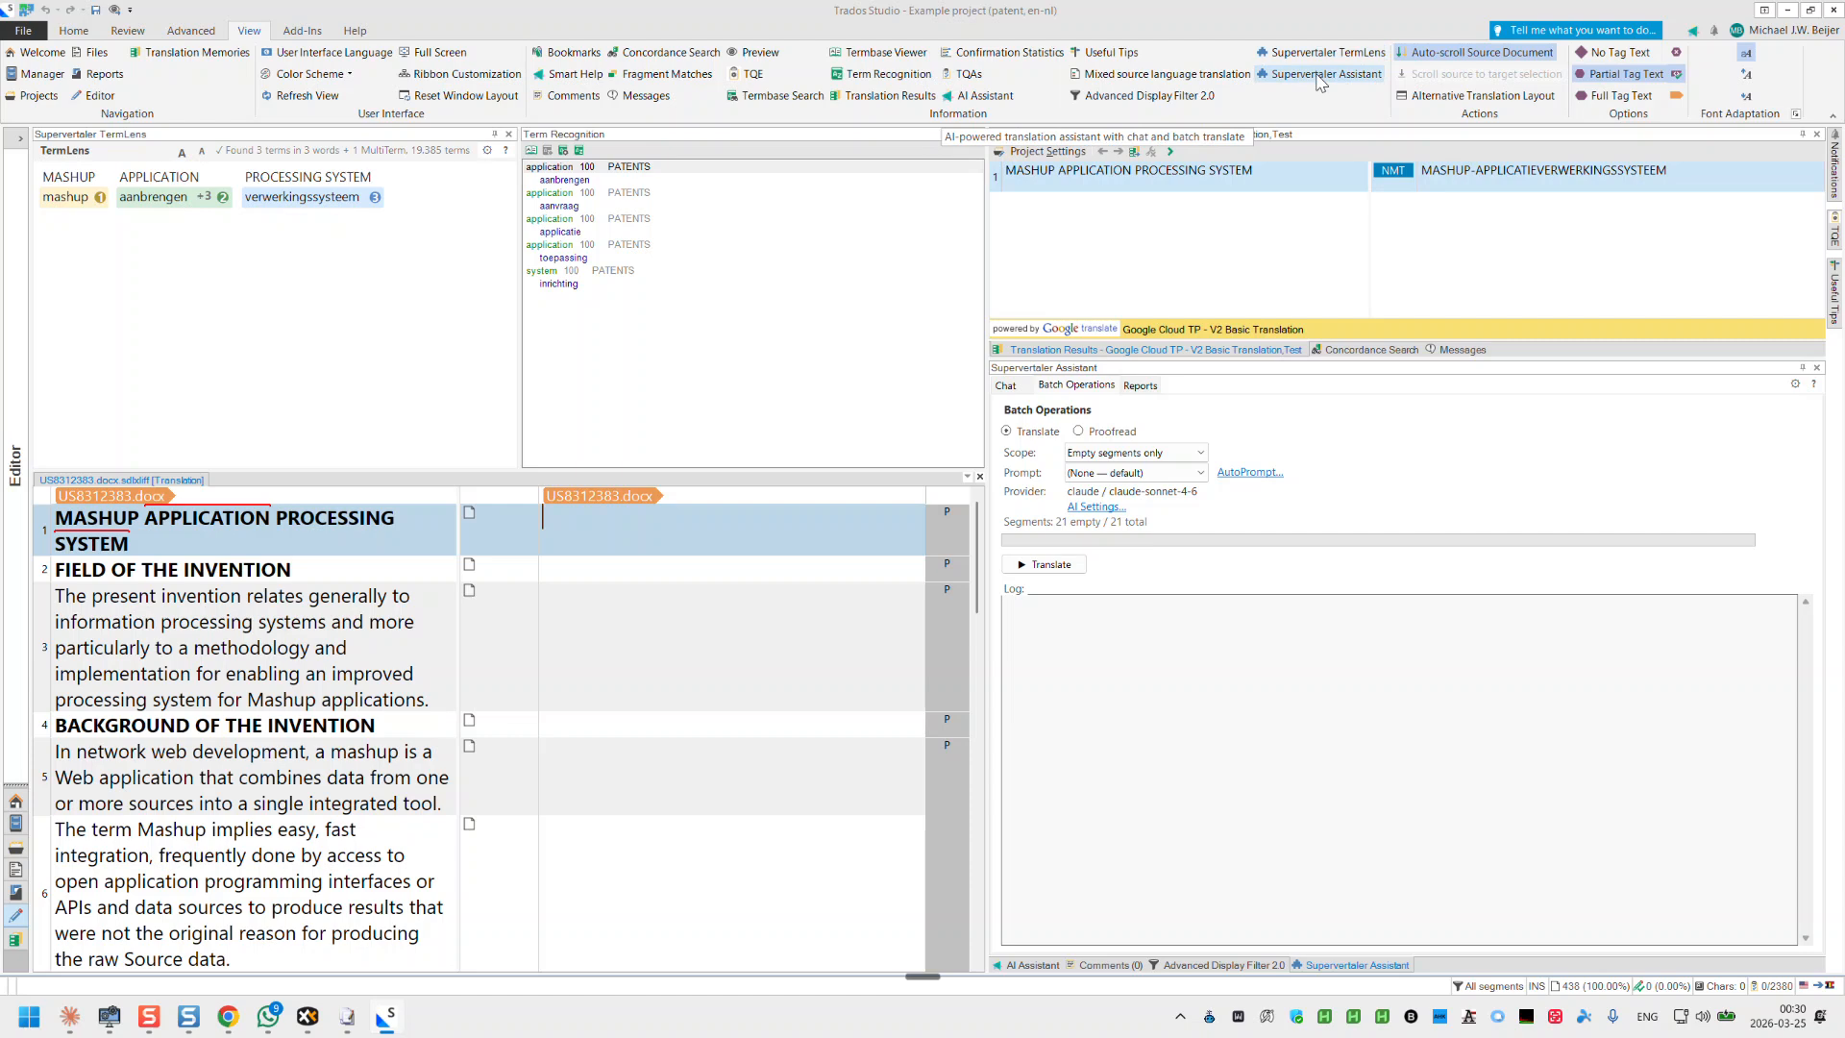
left_click(122, 138)
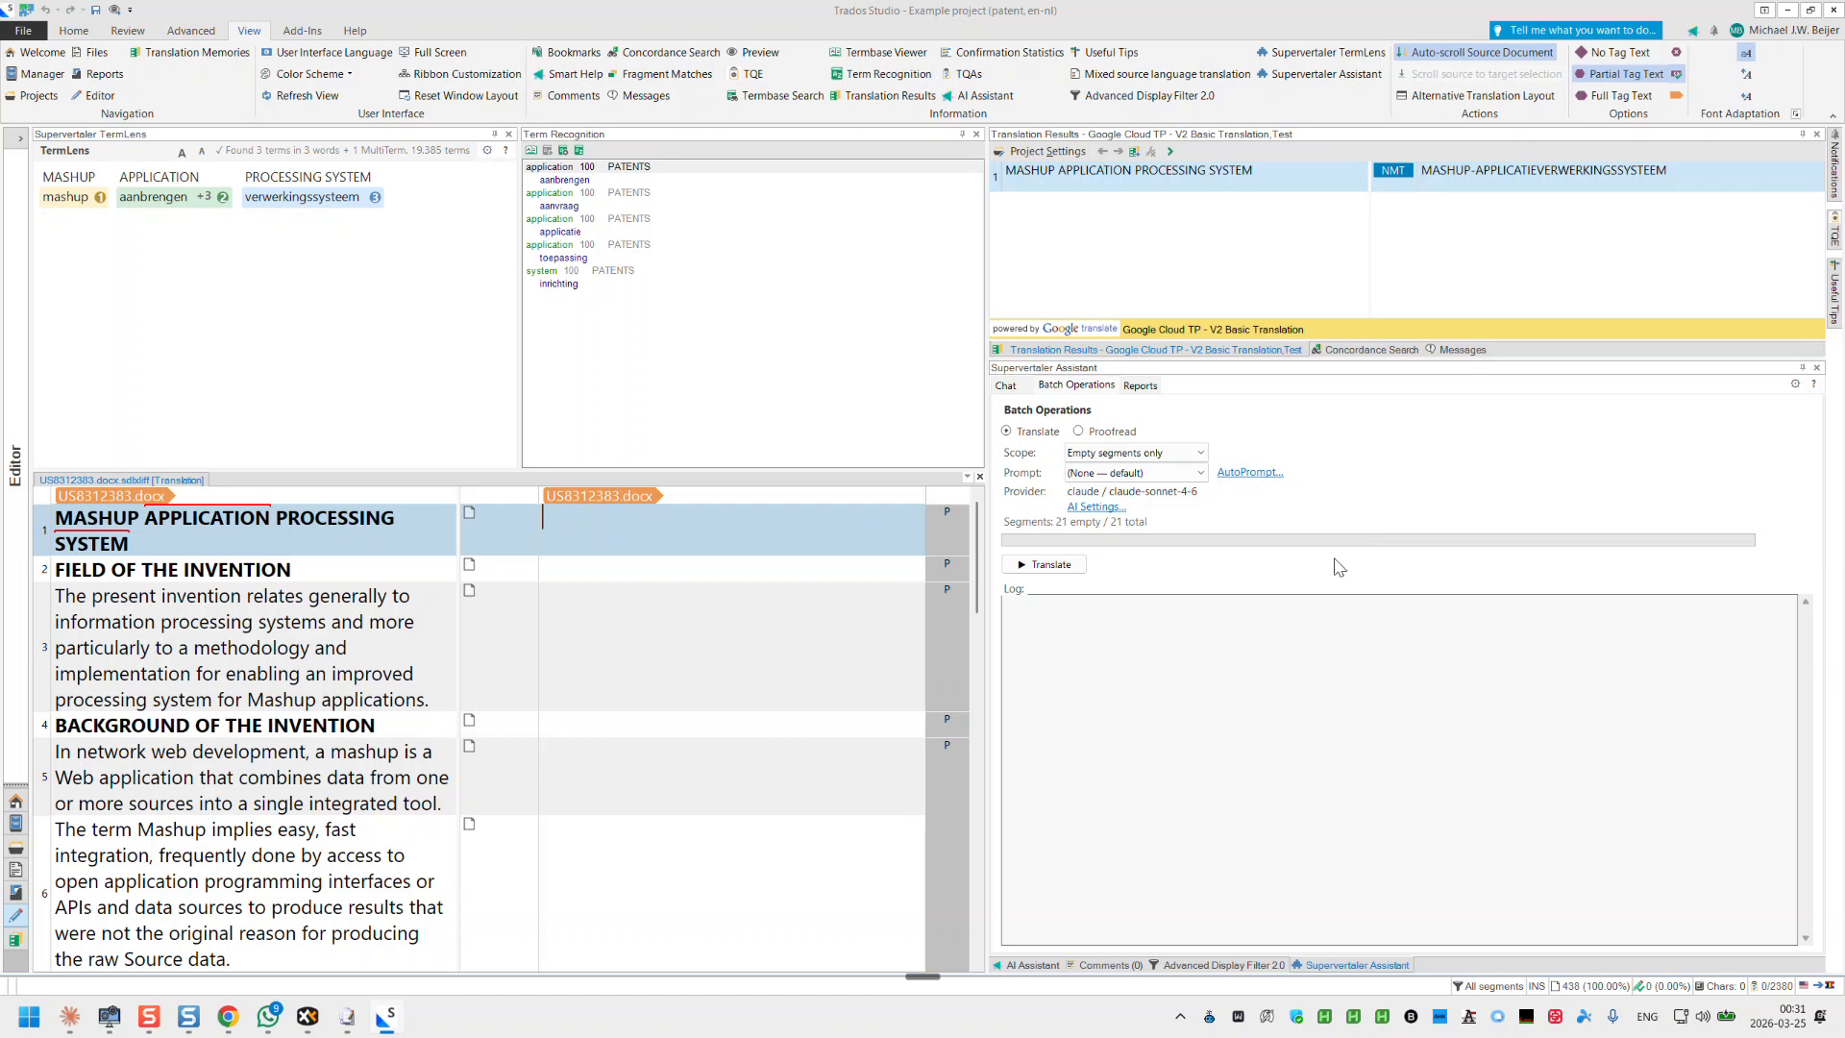
left_click(1042, 964)
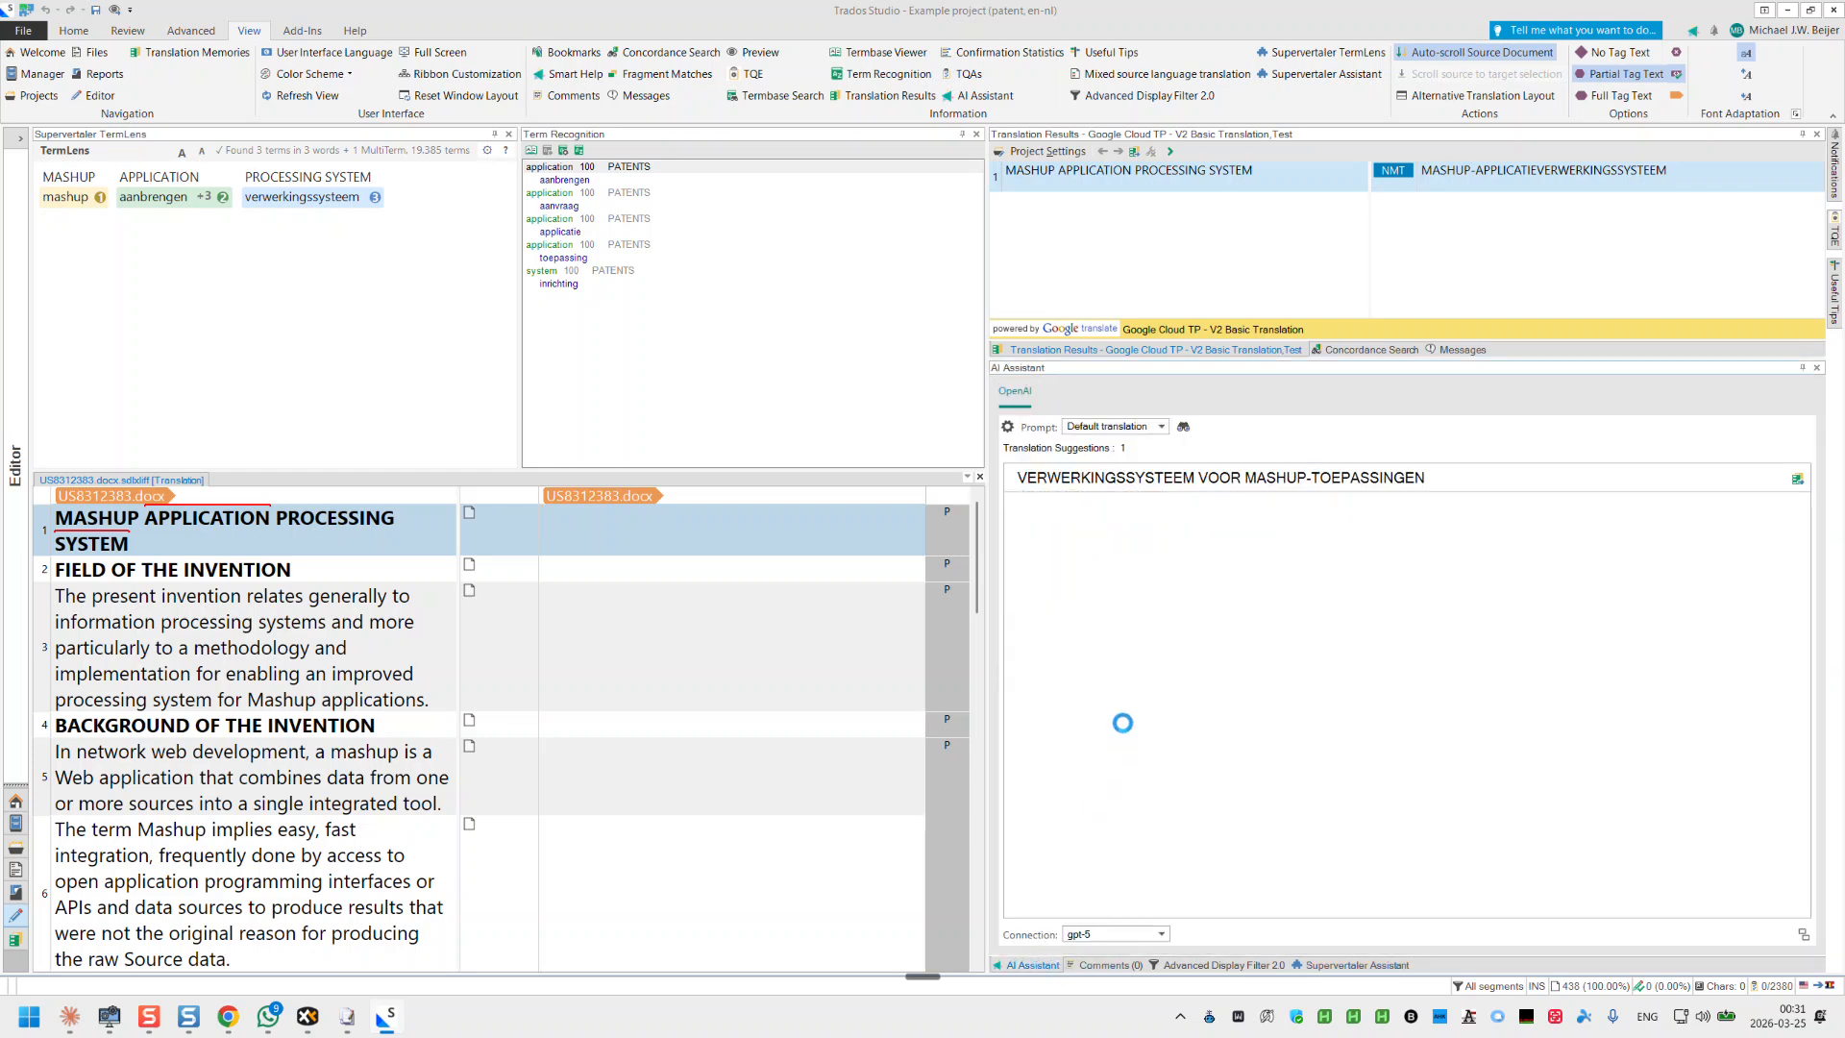
left_click(1339, 964)
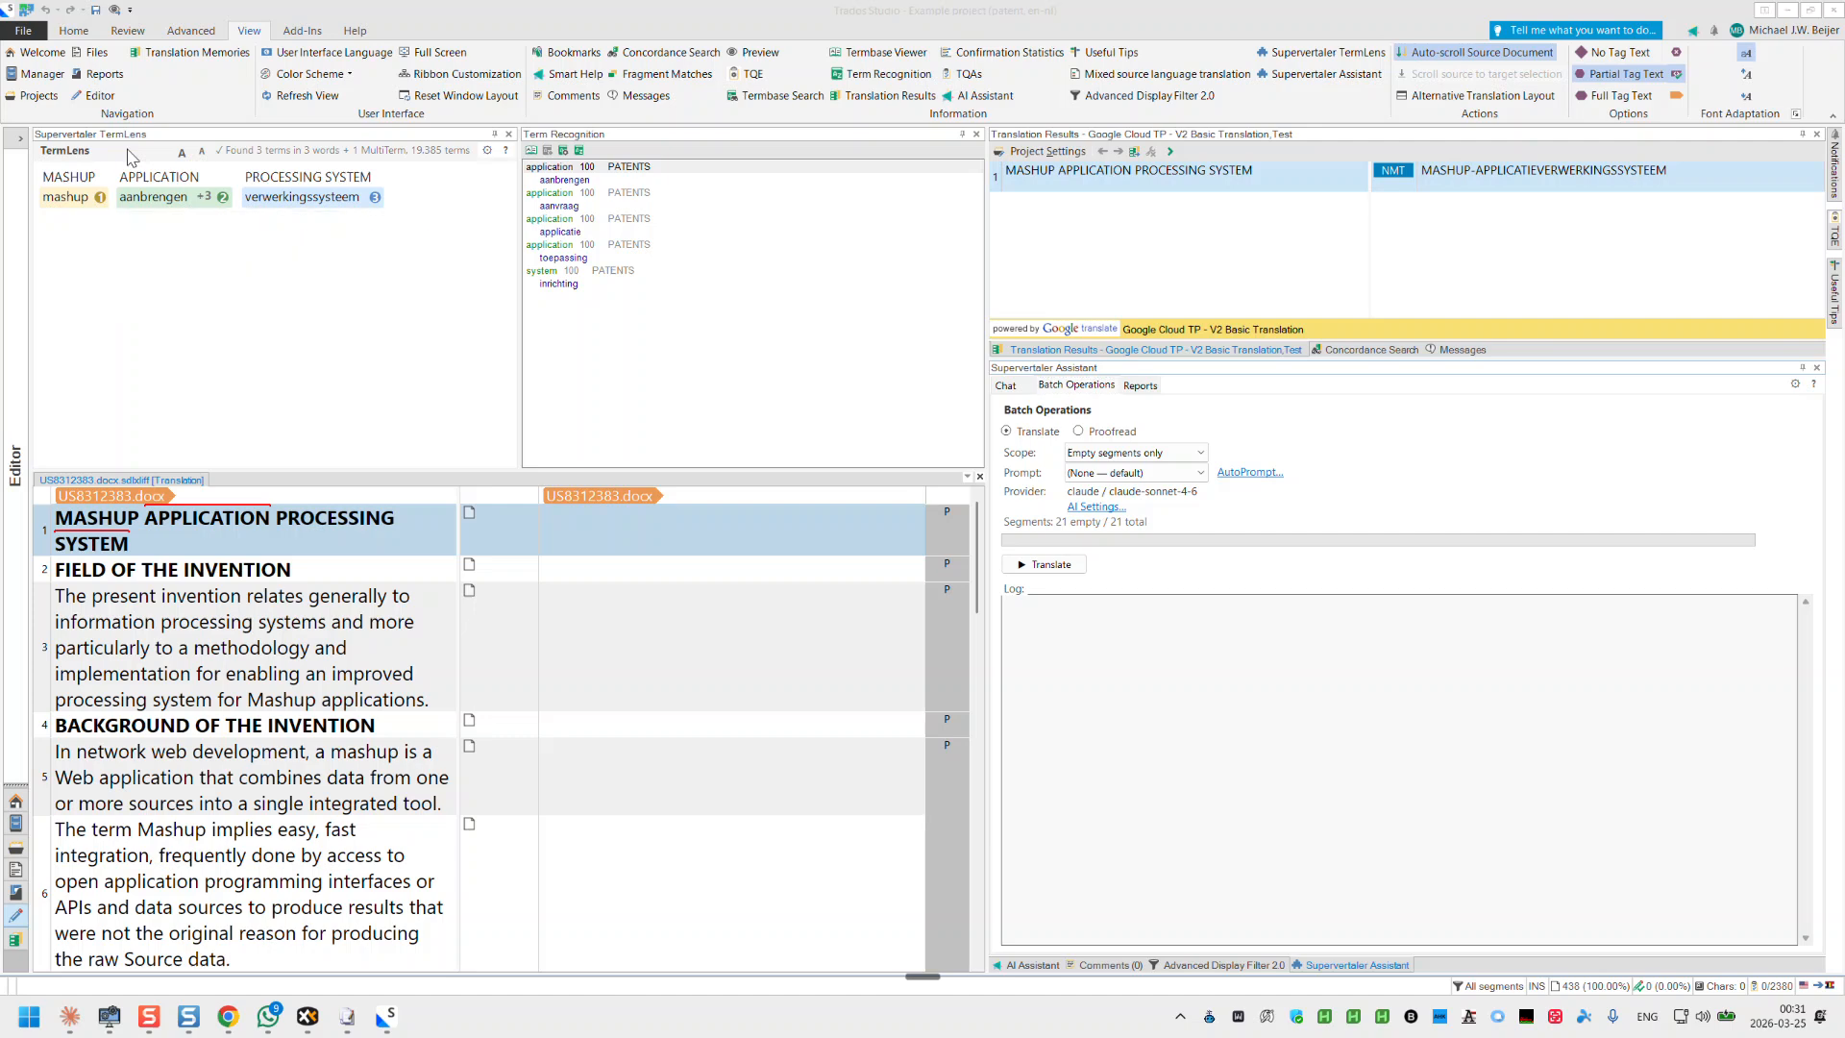
Step: Activate the target of segment 3 and examine the termbases attached in the project settings
mouse_move(144, 193)
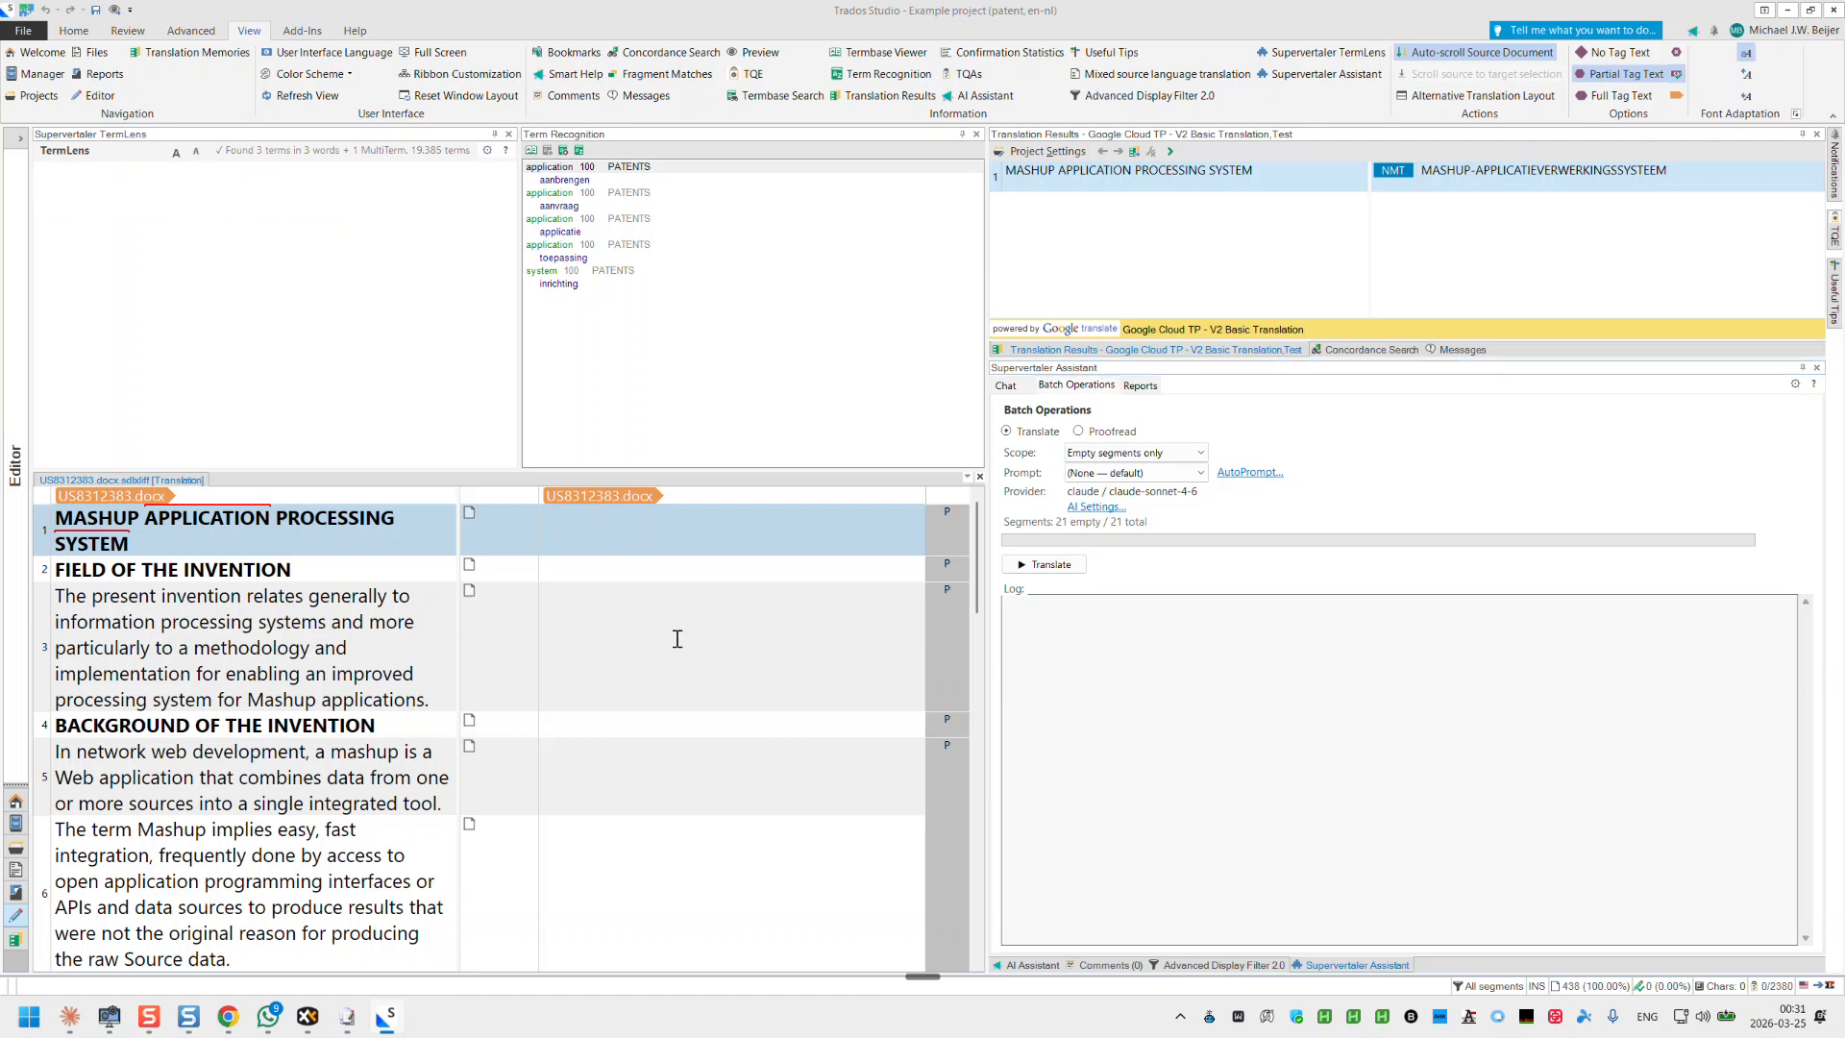
left_click(676, 638)
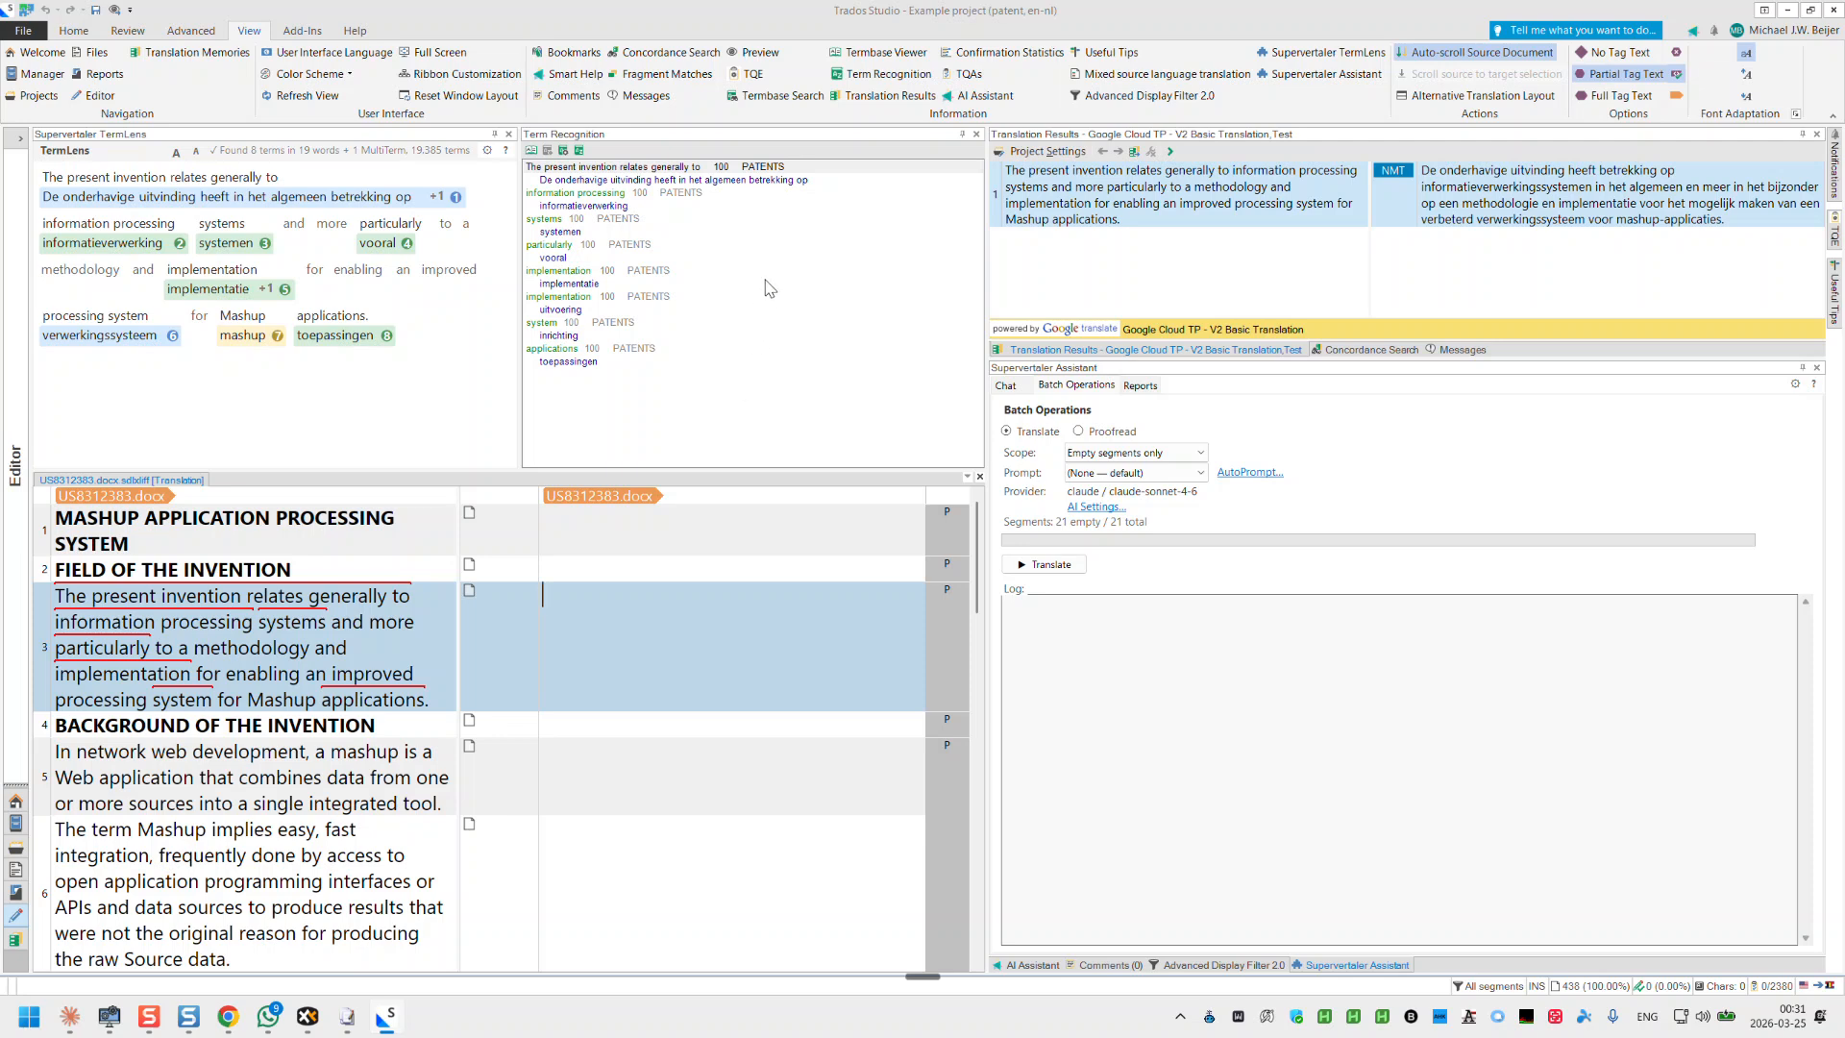
left_click(81, 34)
left_click(55, 84)
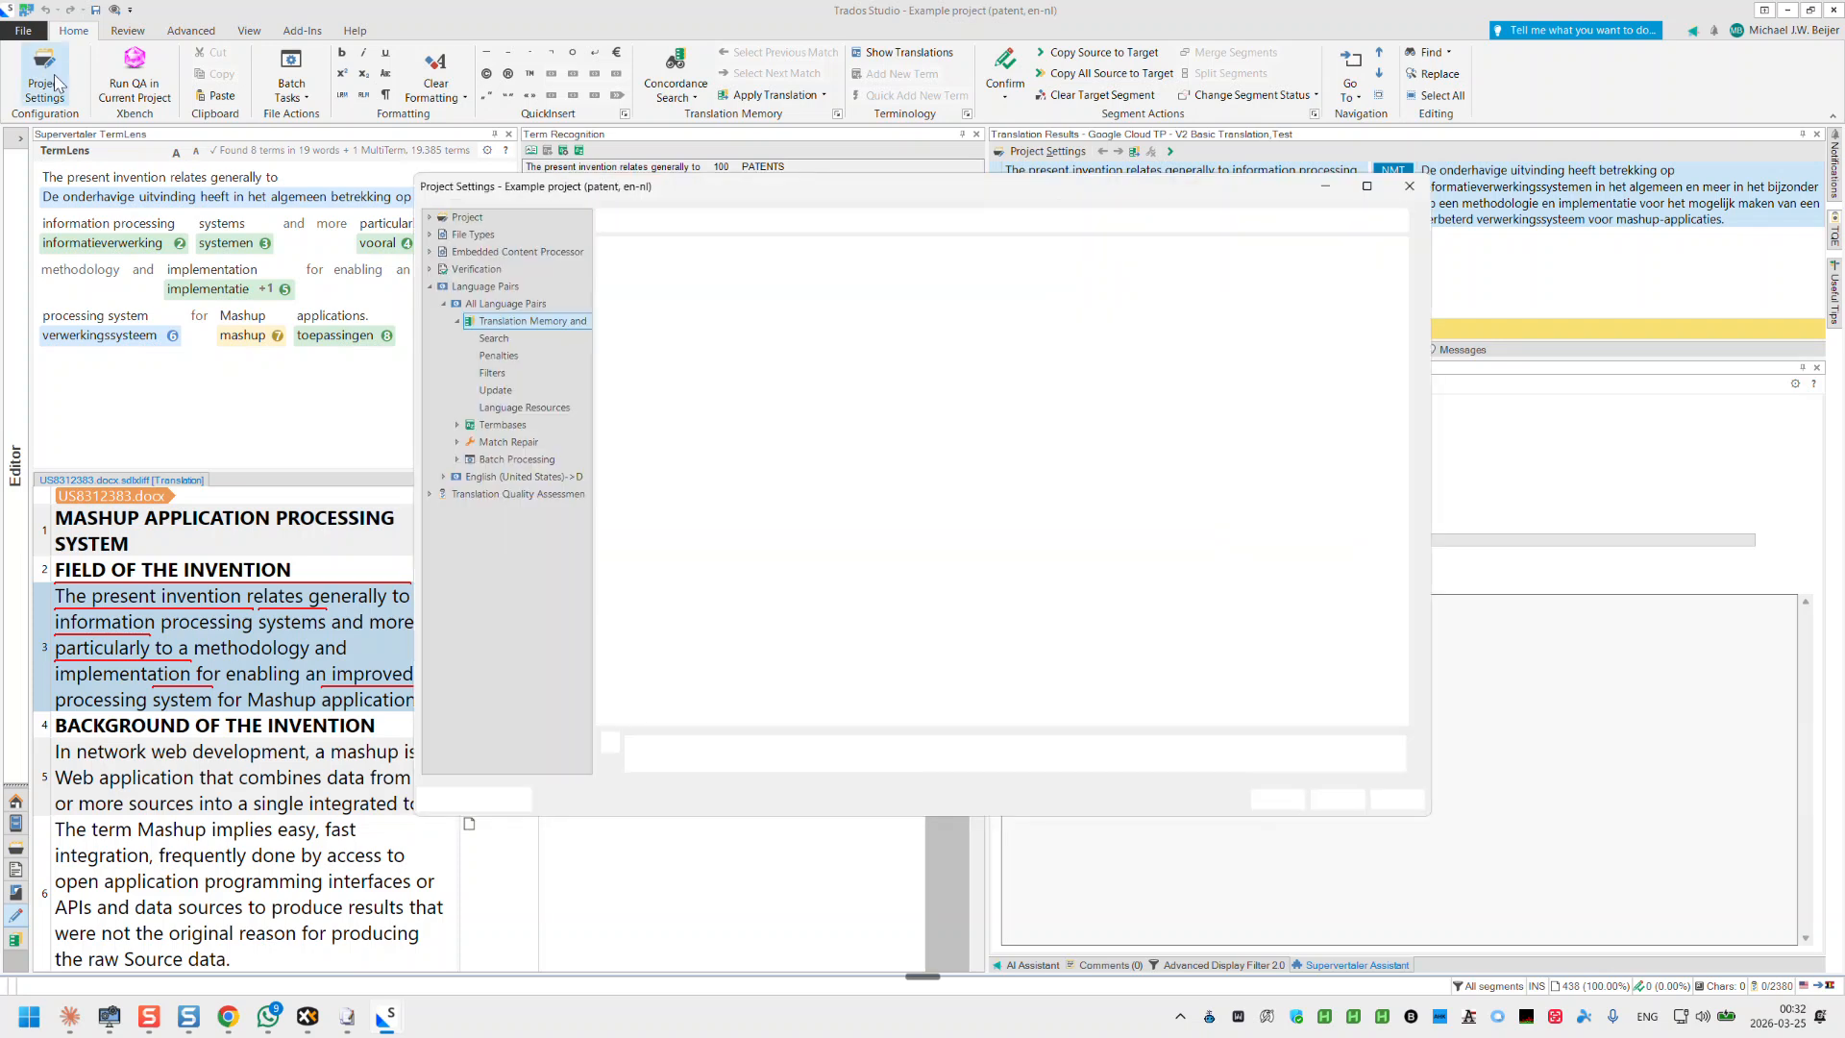
left_click(486, 426)
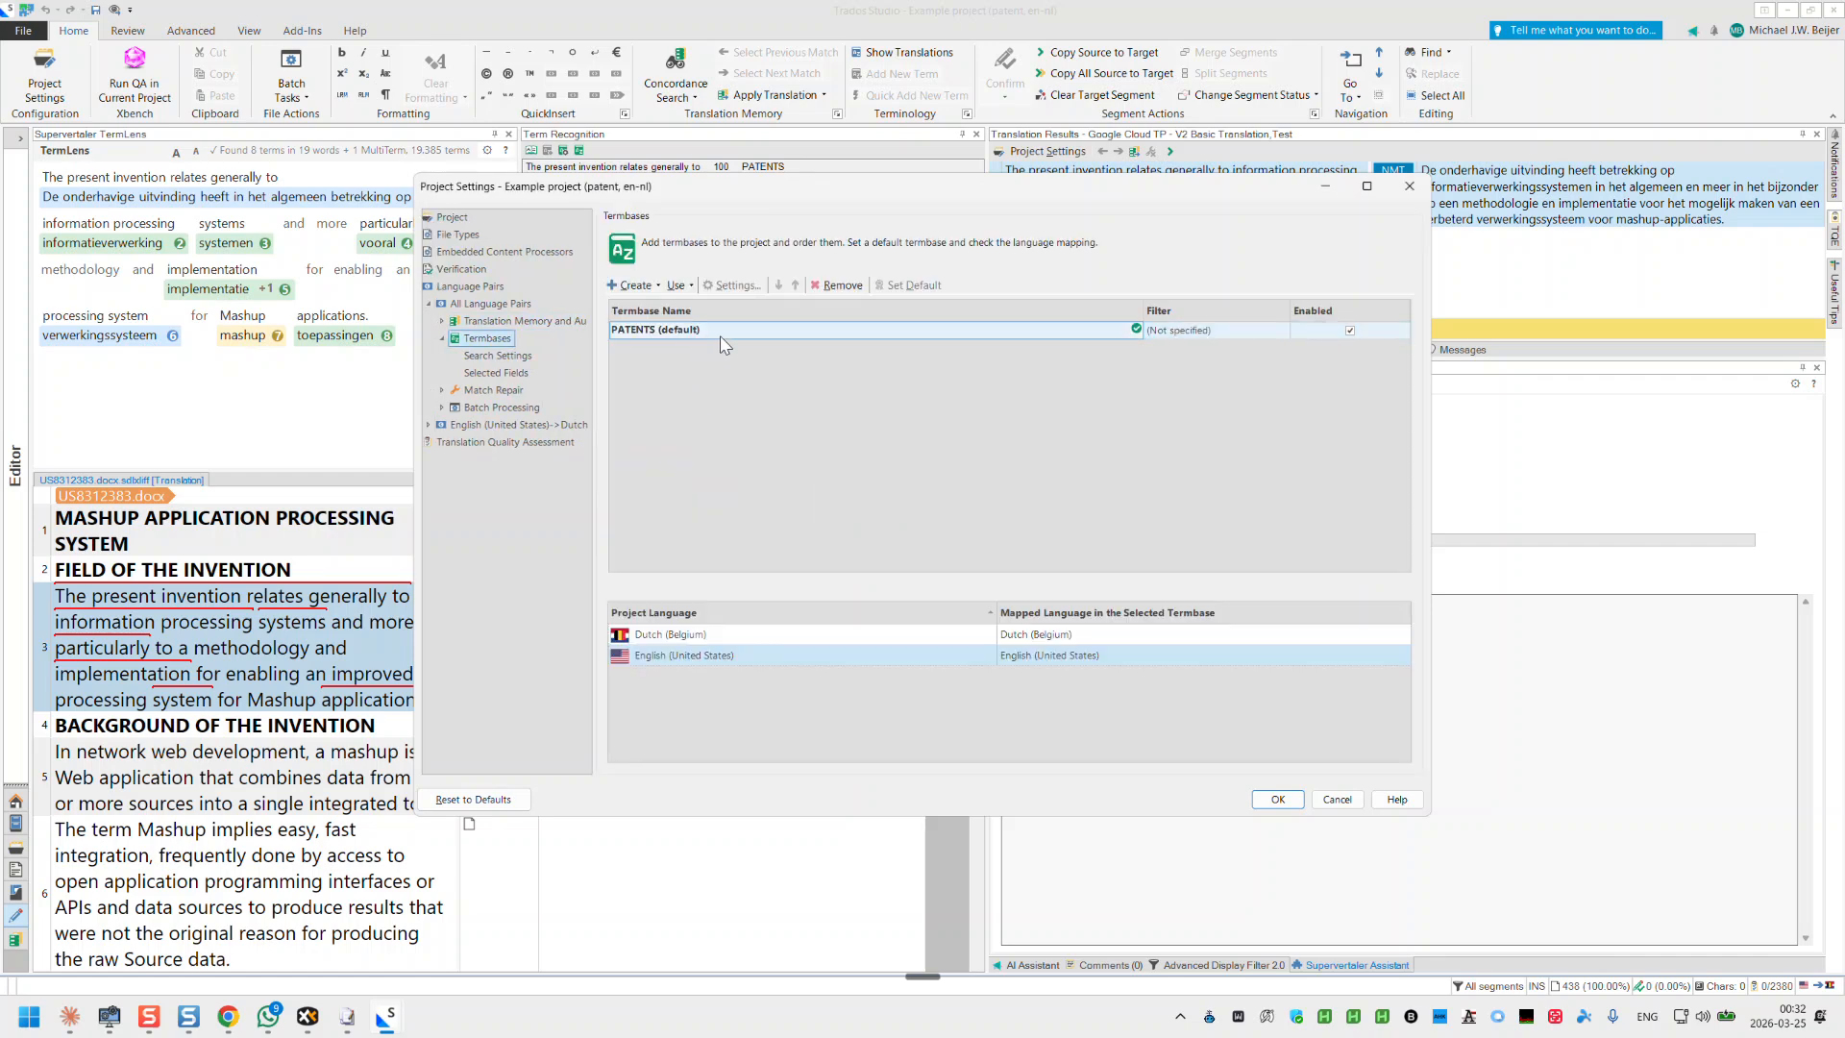
left_click(1408, 189)
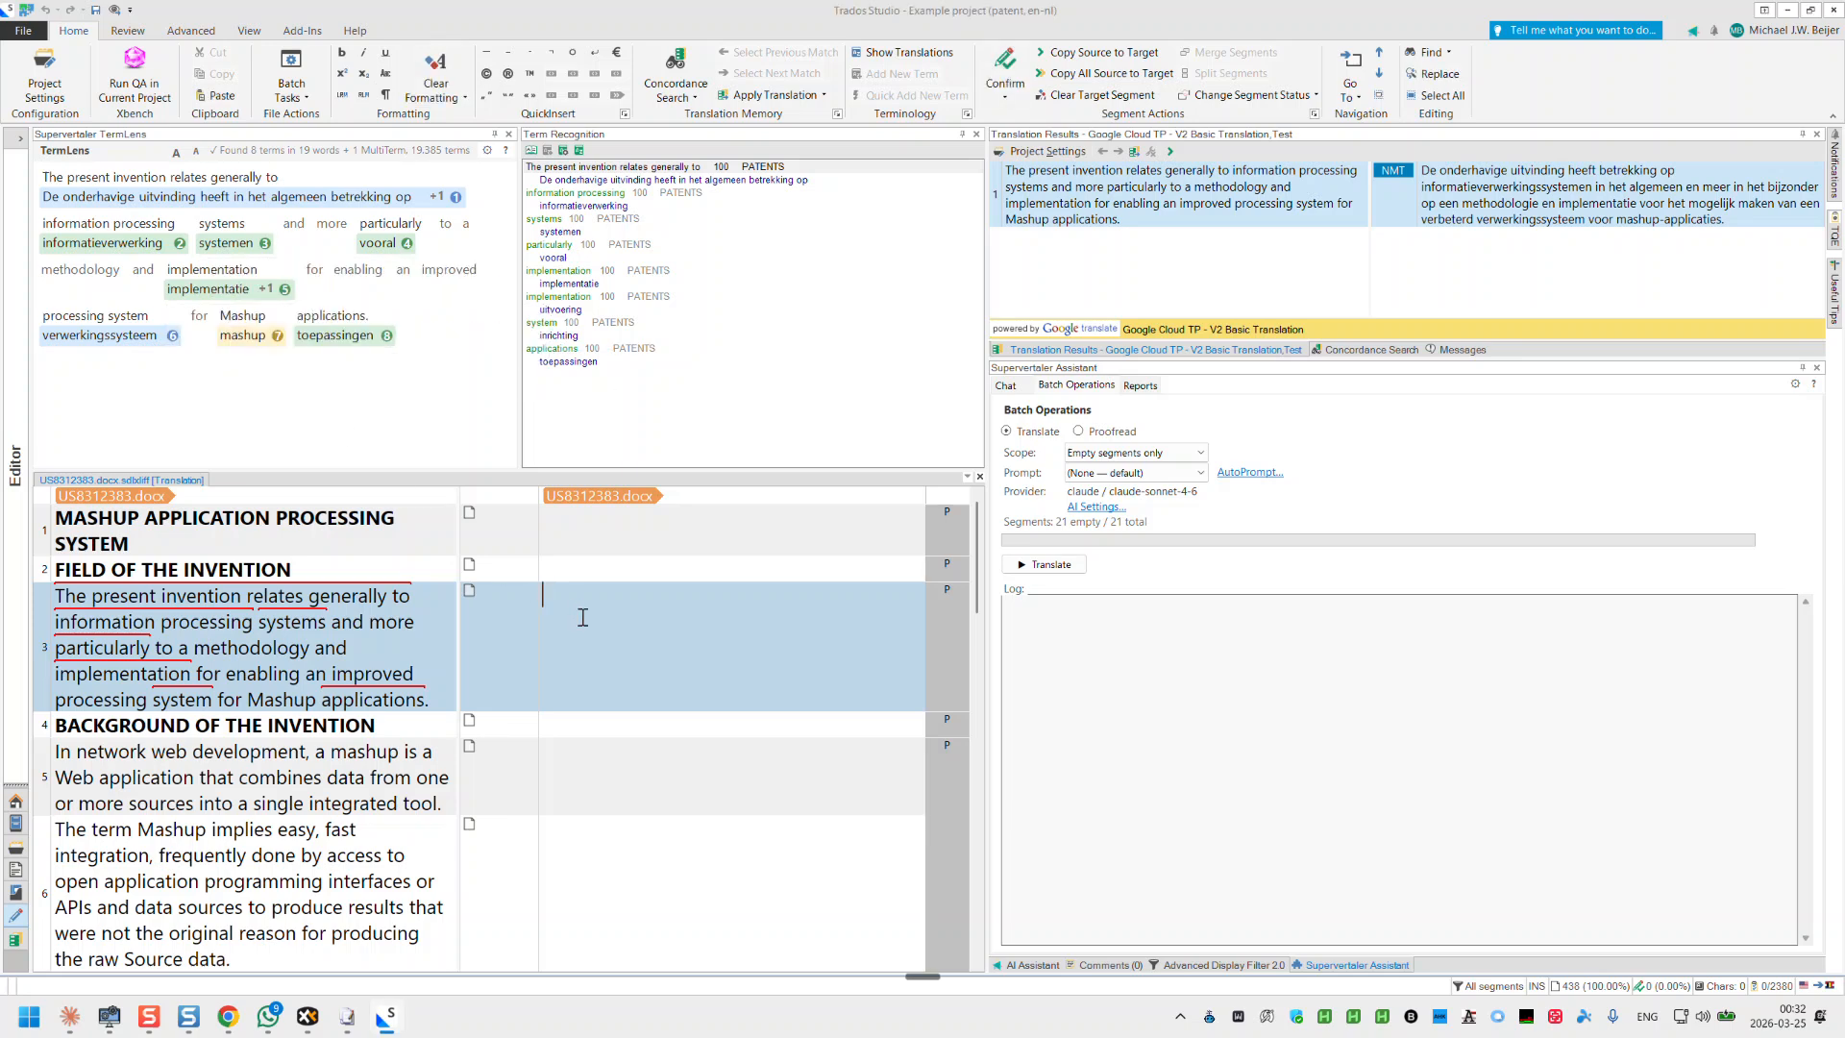
Step: Insert the TermLens translation "implementatie" three times into the target of segment 3
mouse_move(240, 210)
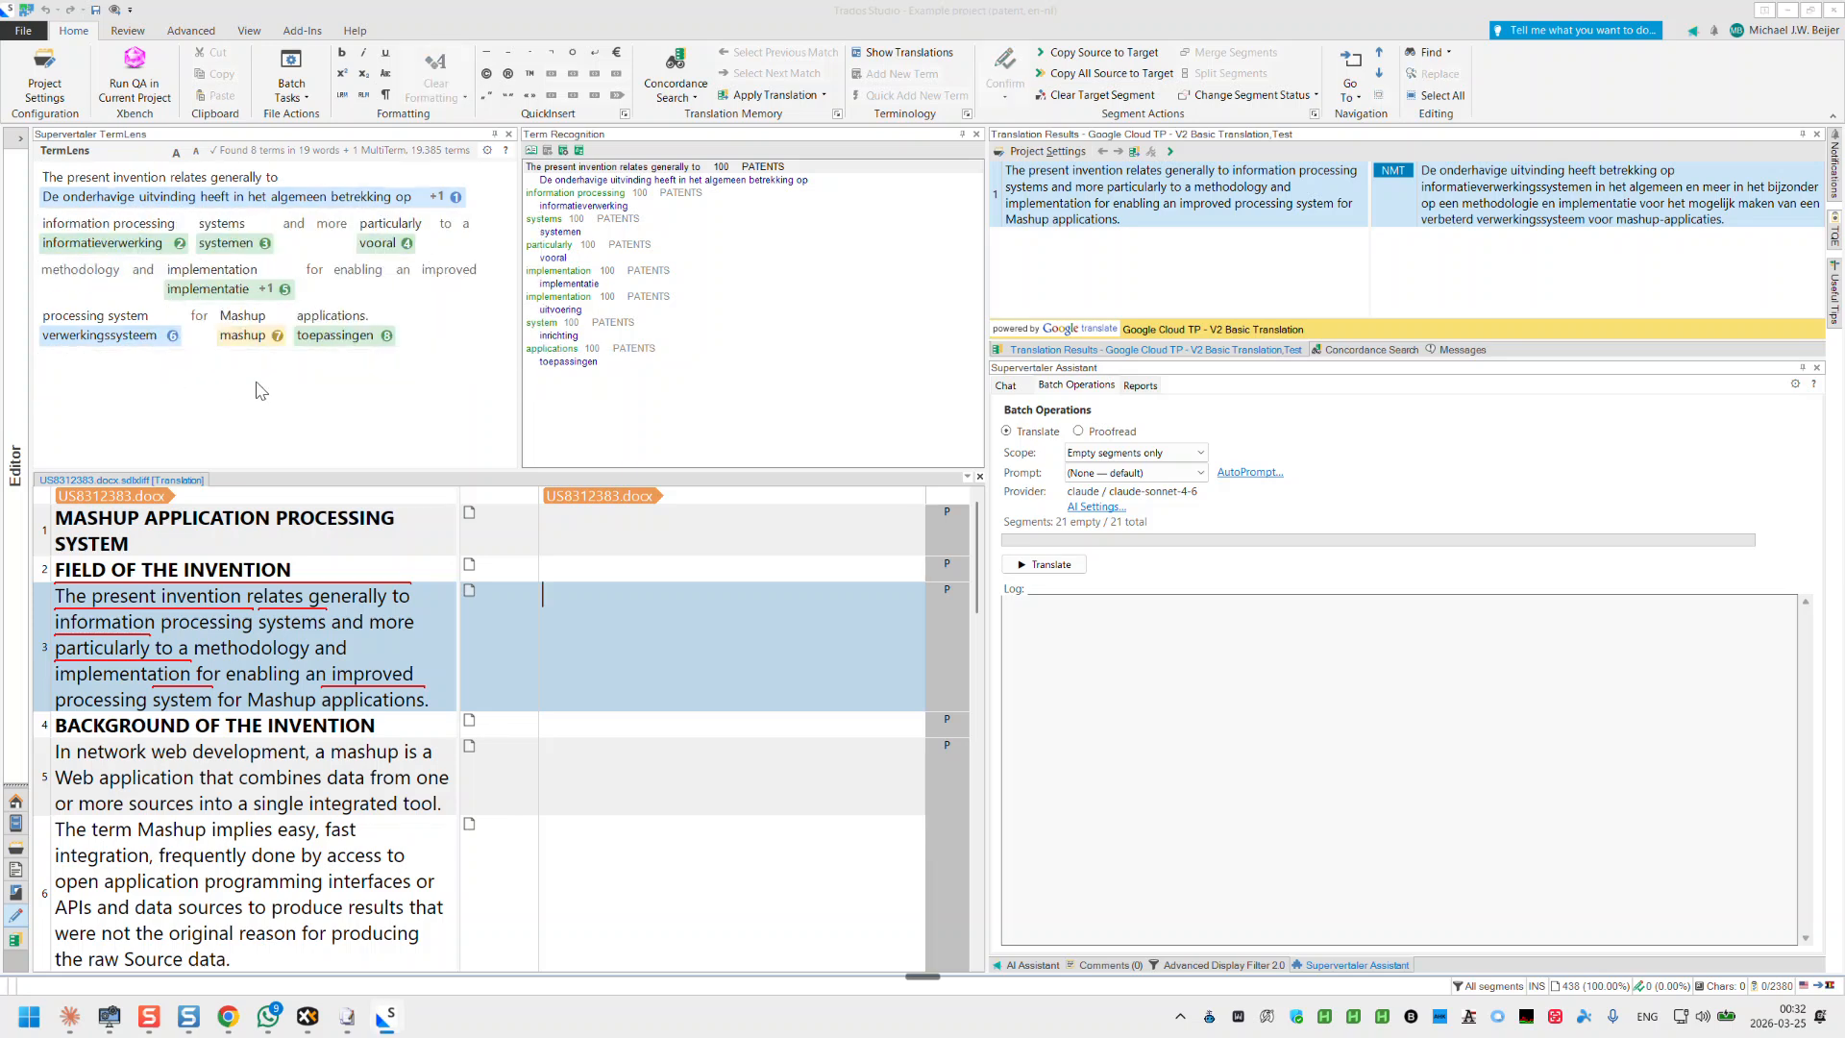
left_click(218, 291)
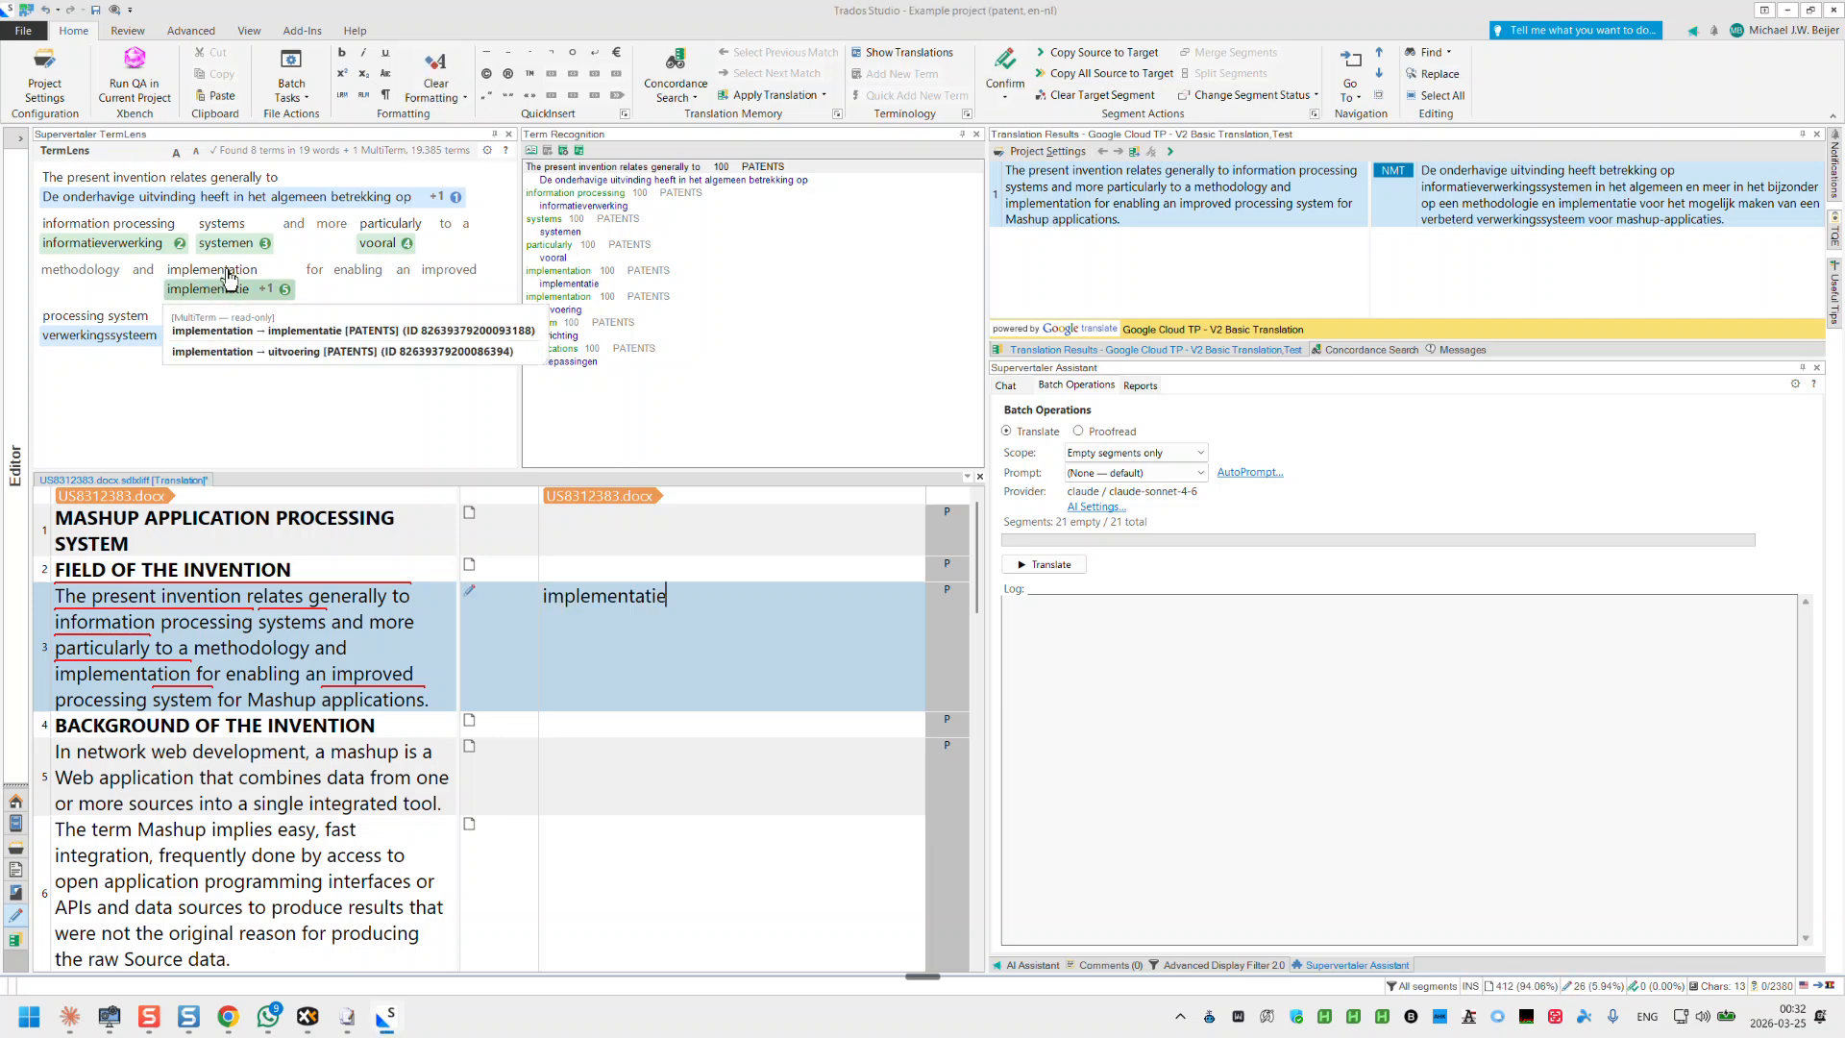
left_click(228, 278)
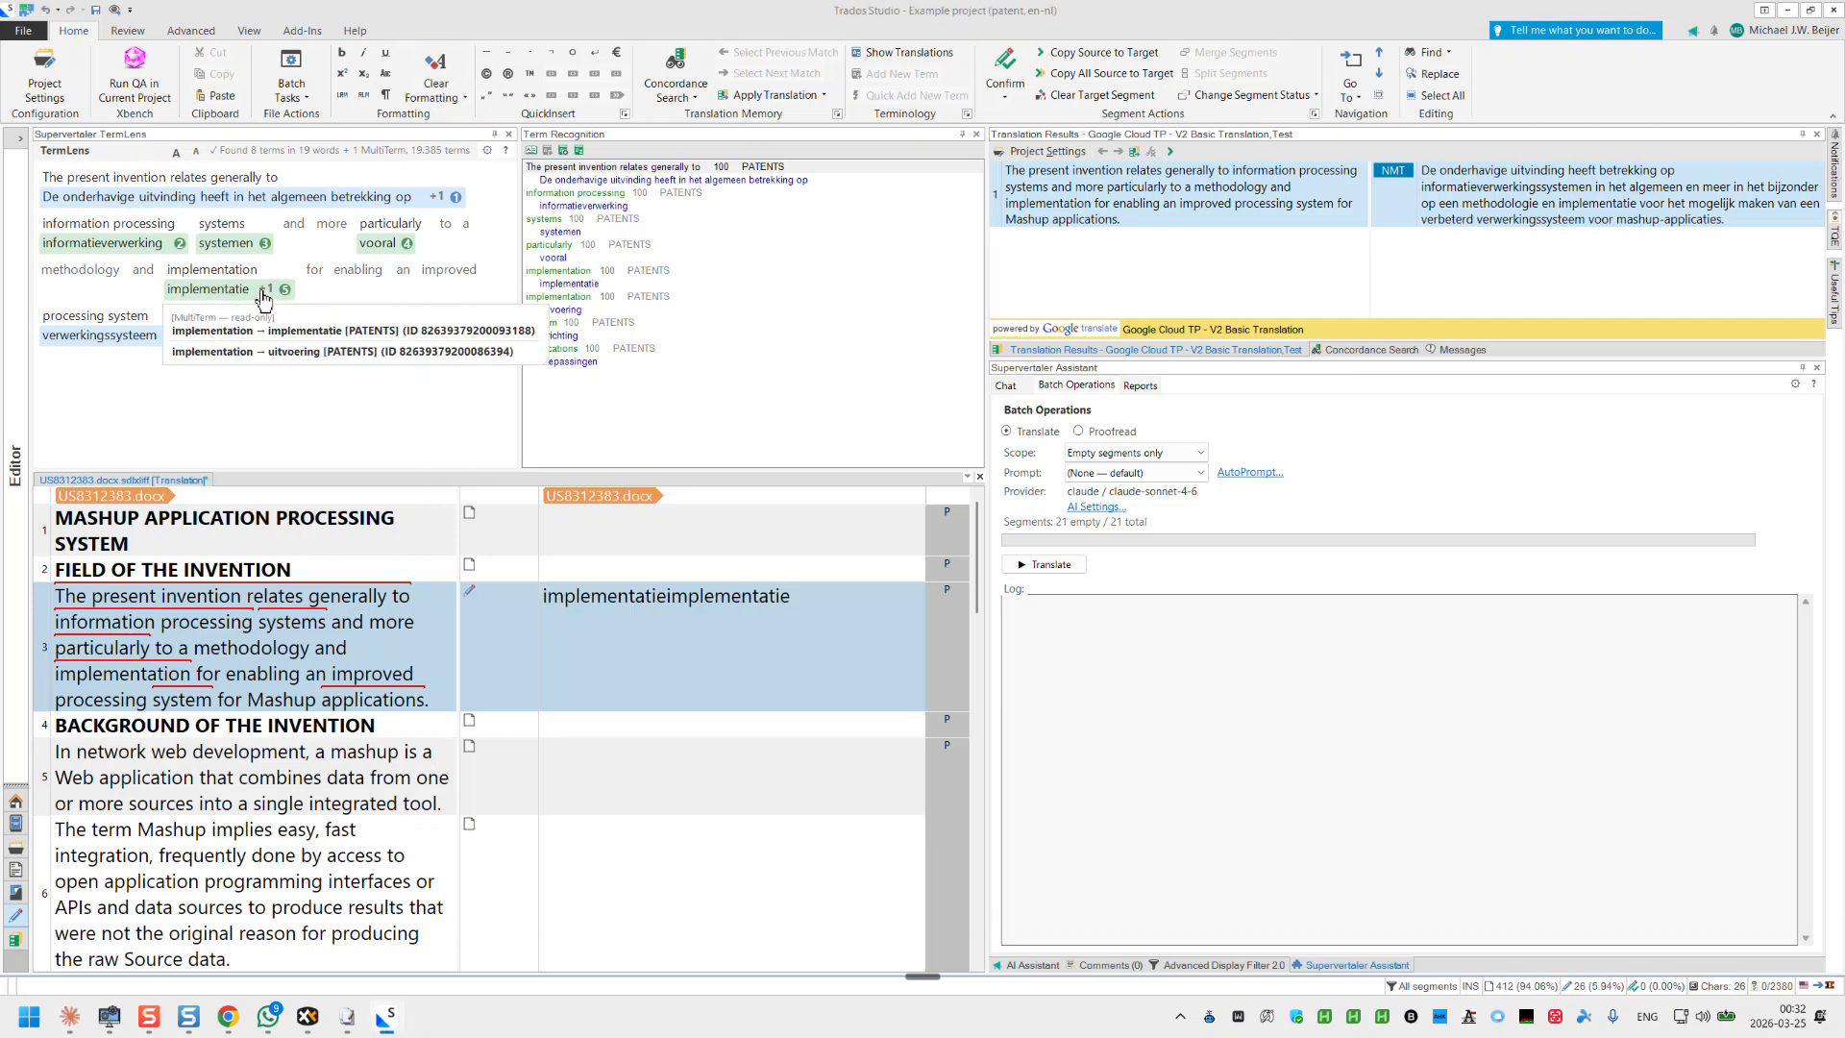
left_click(240, 279)
mouse_move(215, 279)
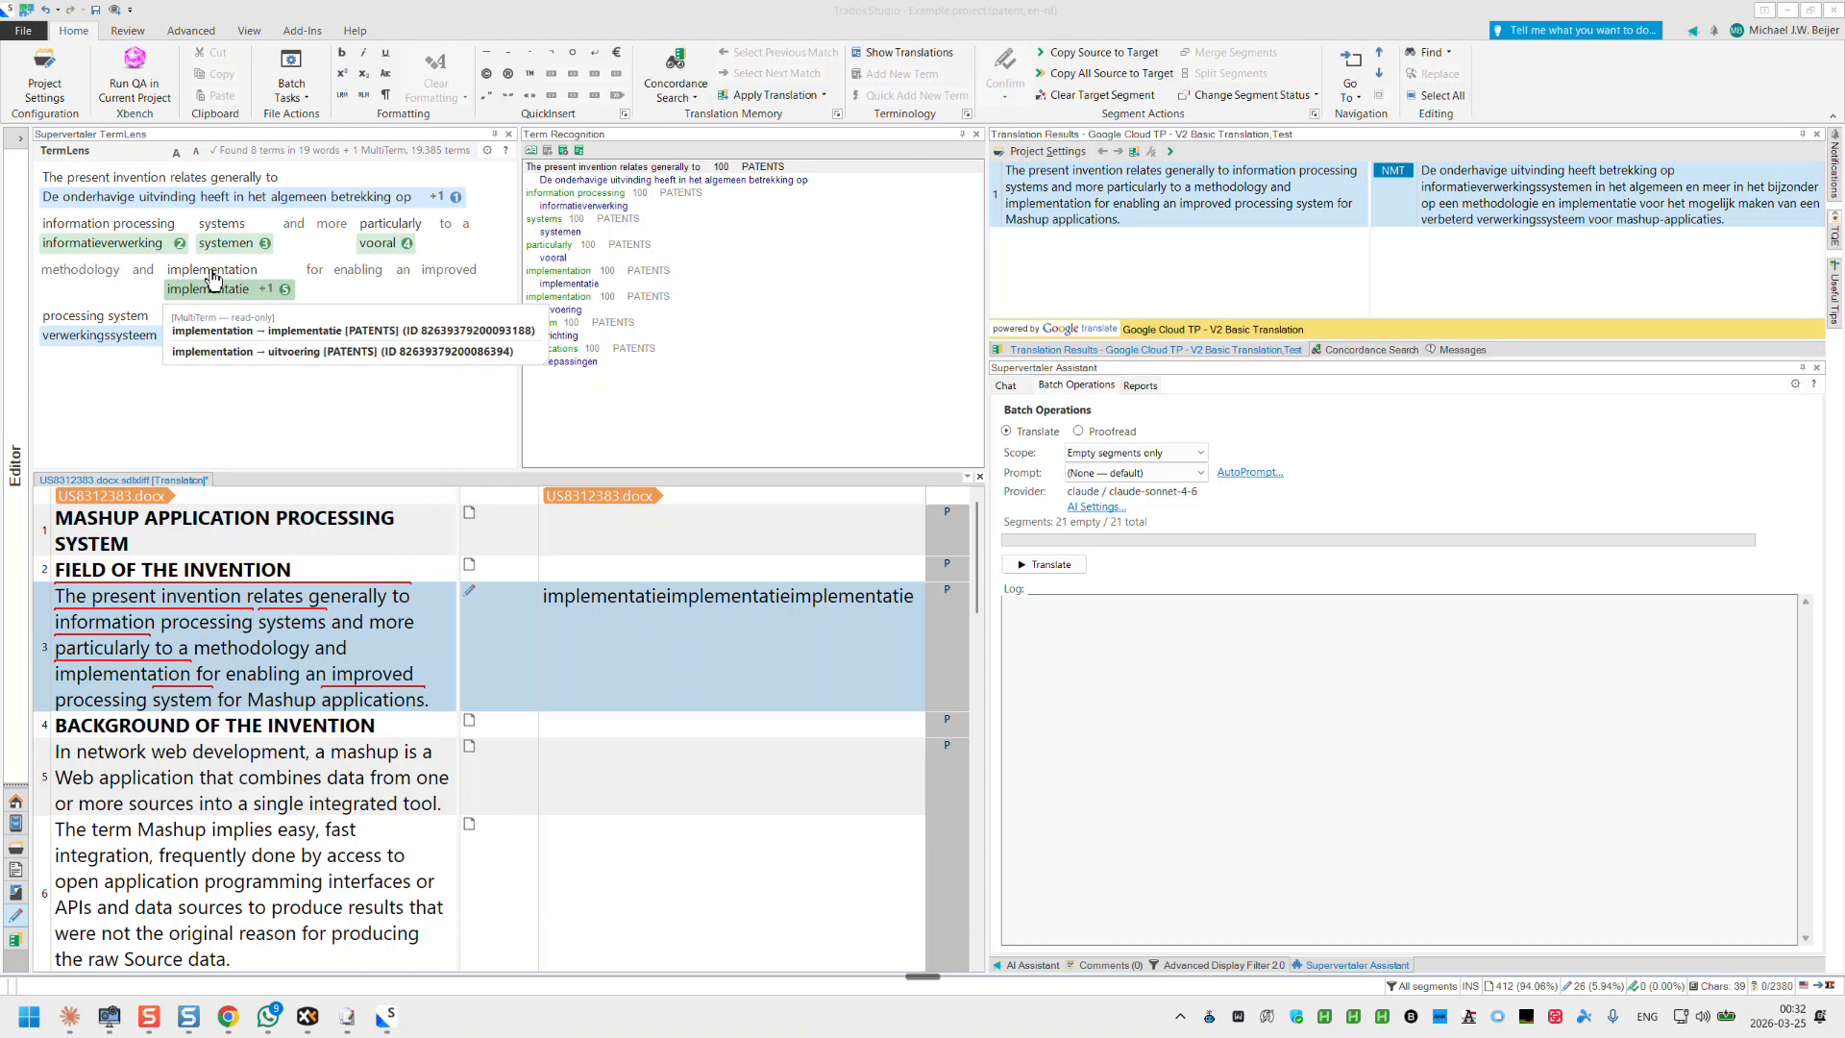
Step: Add the note "This is a note" to the background termbase entry for "The present invention relates generally to" and save it
mouse_move(187, 207)
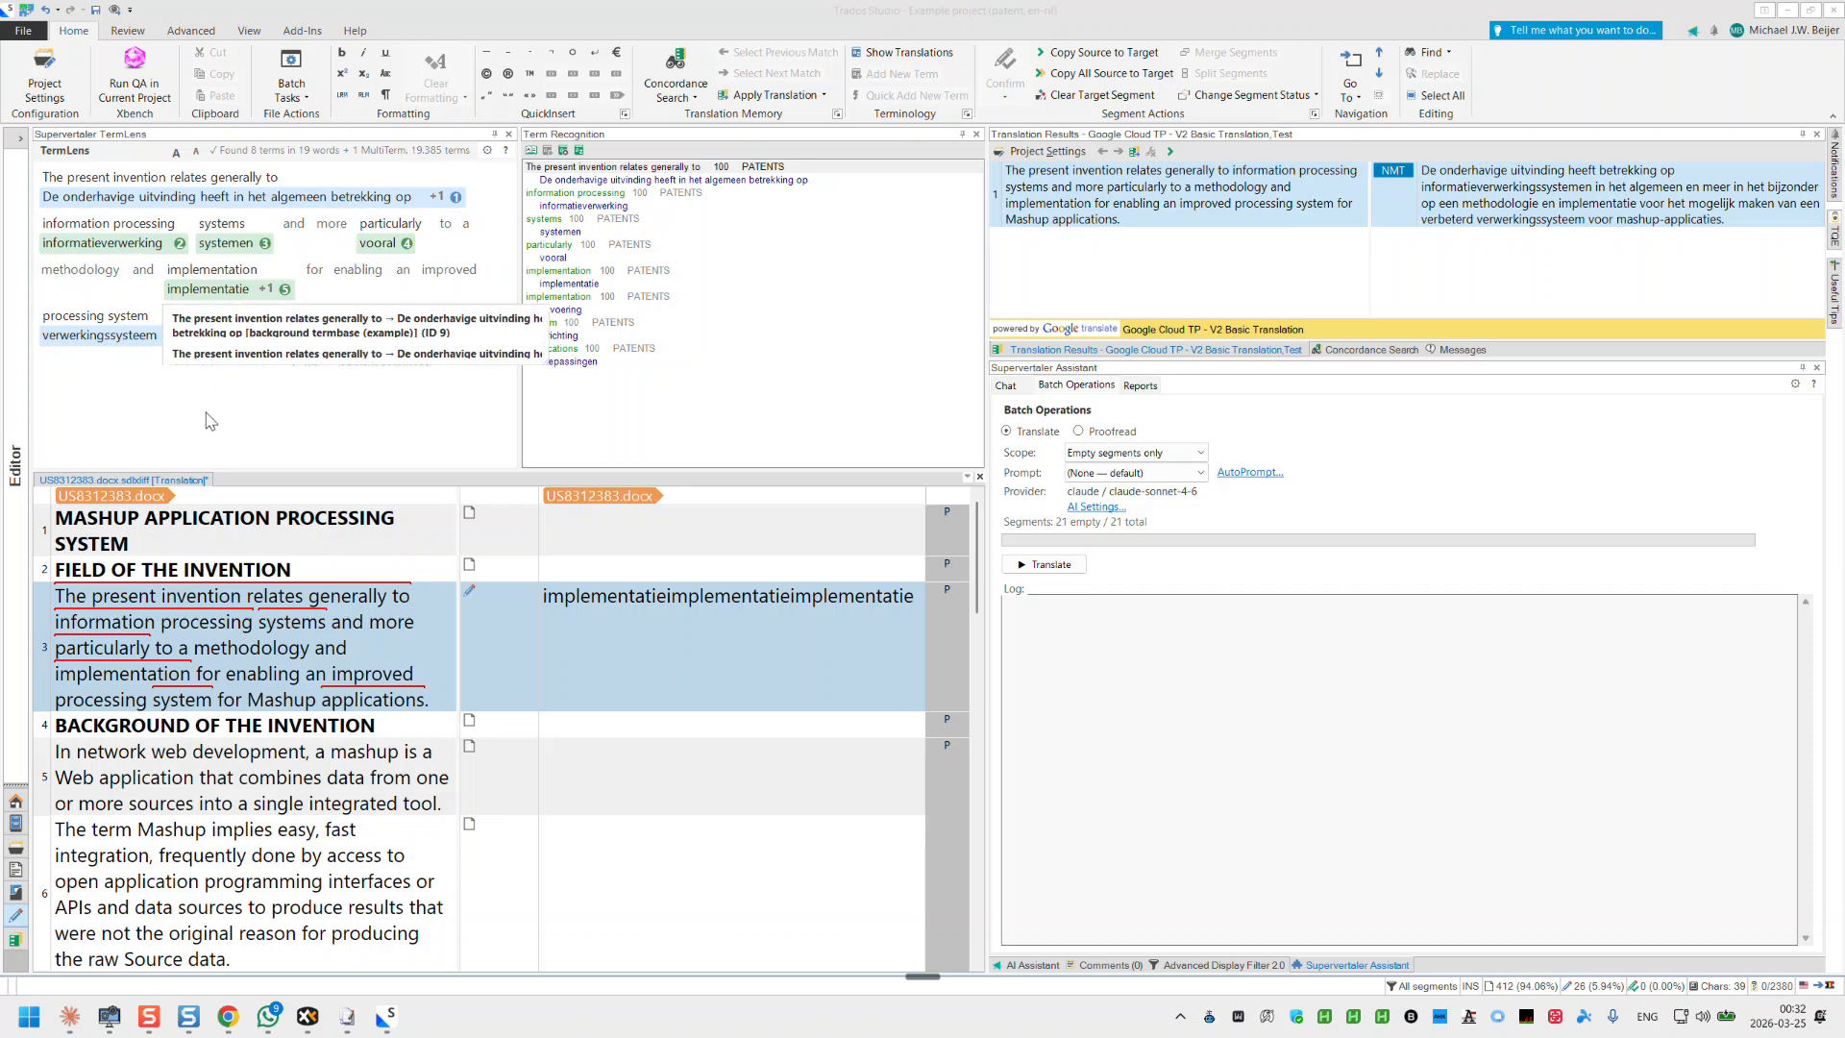
right_click(184, 179)
left_click(218, 184)
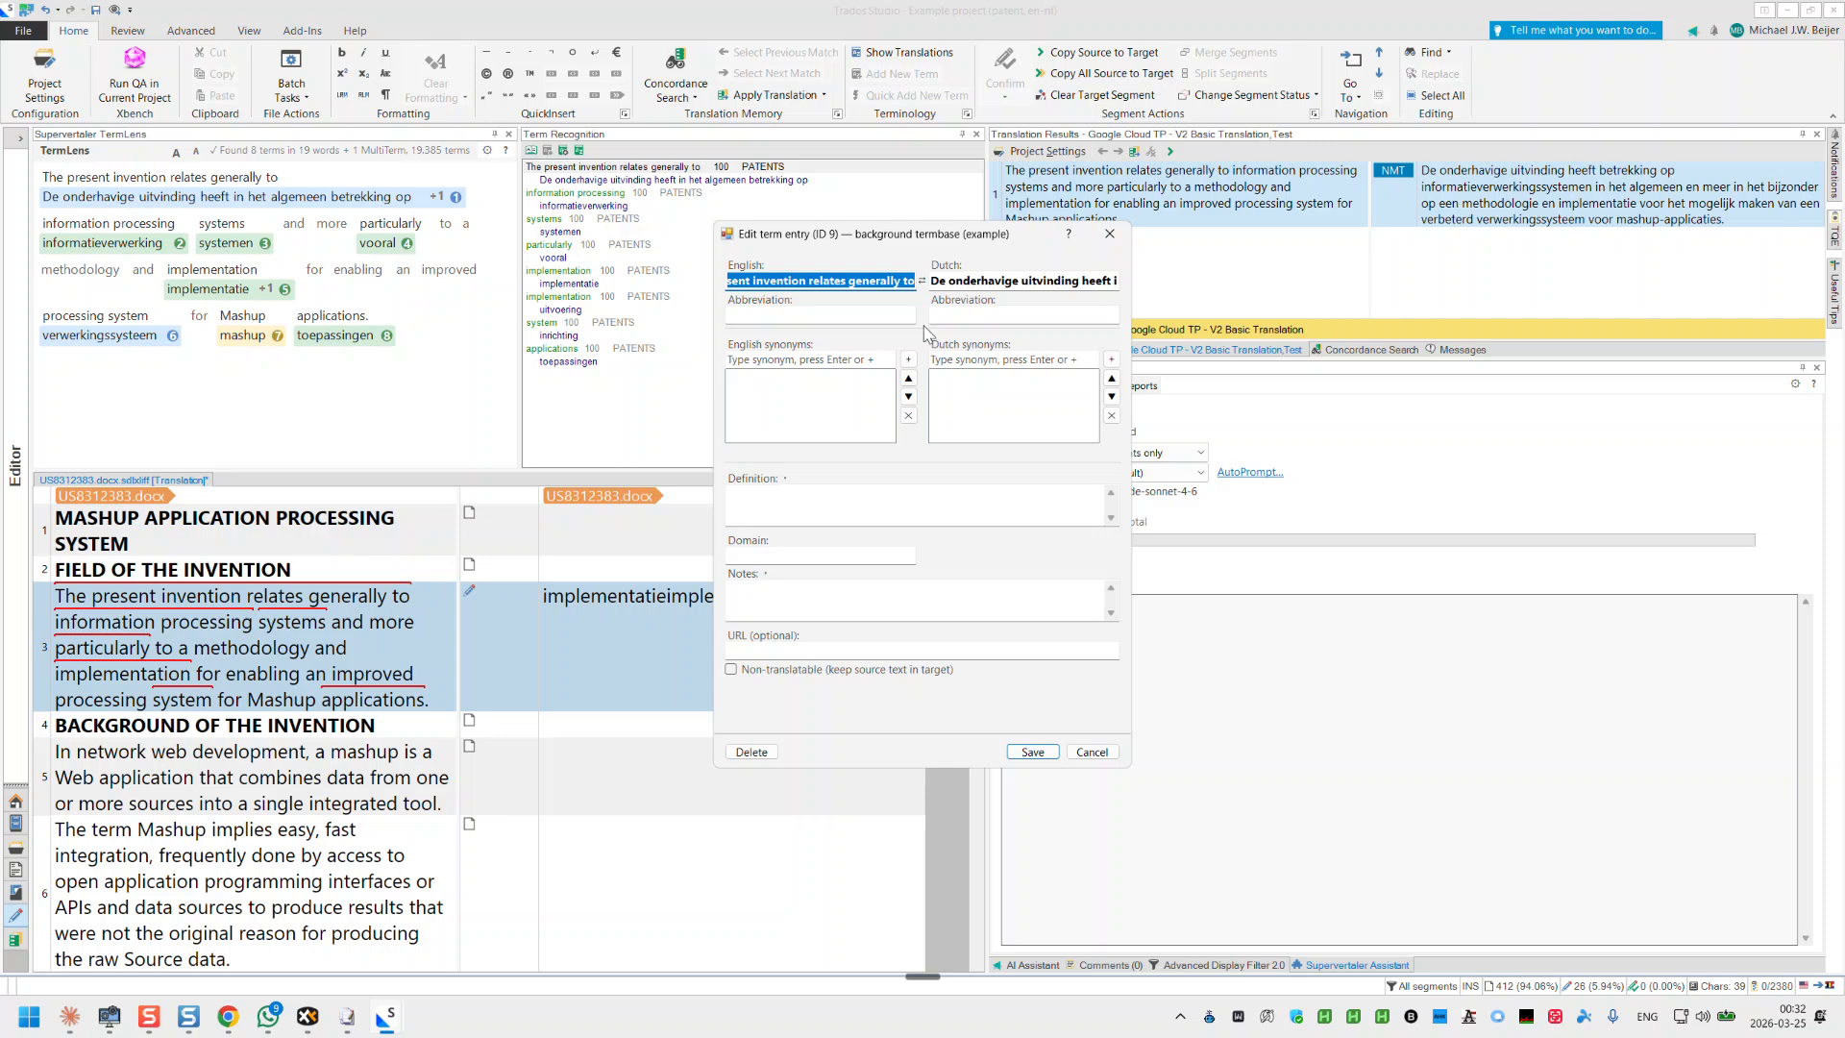
left_click_drag(892, 242, 877, 246)
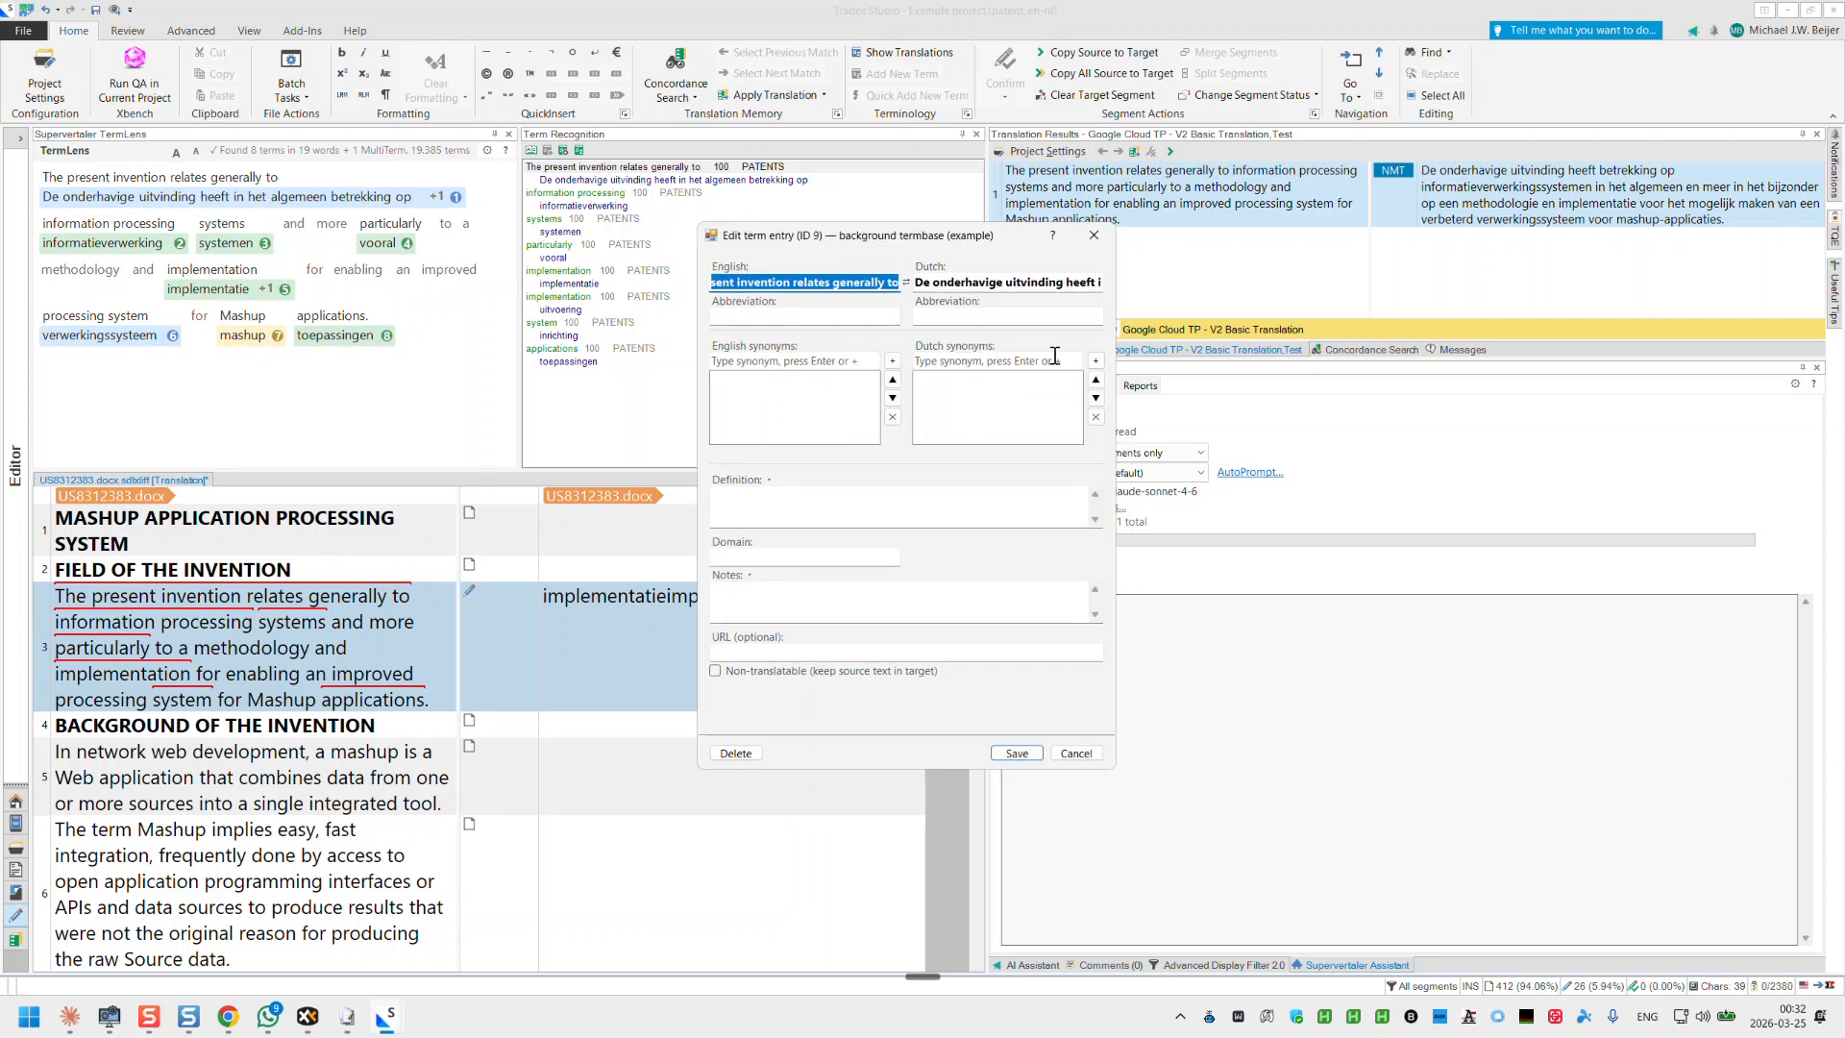
left_click(808, 602)
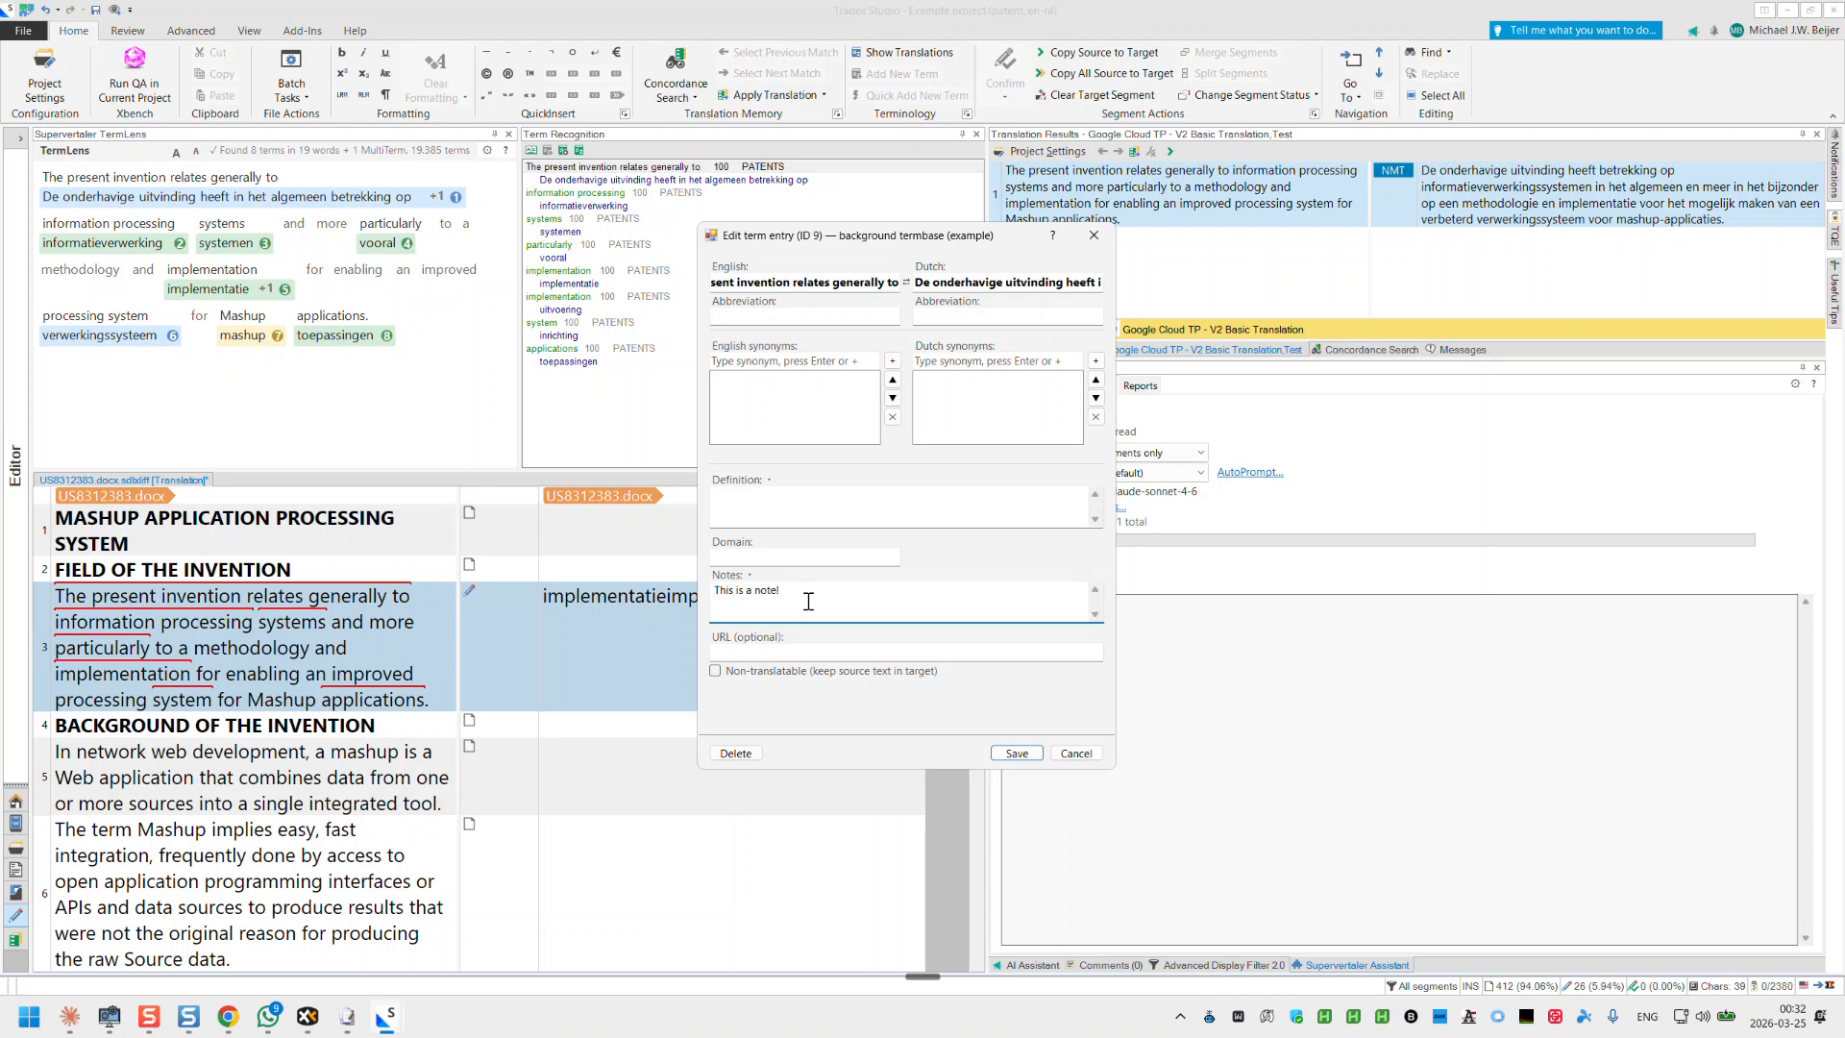
left_click(1017, 753)
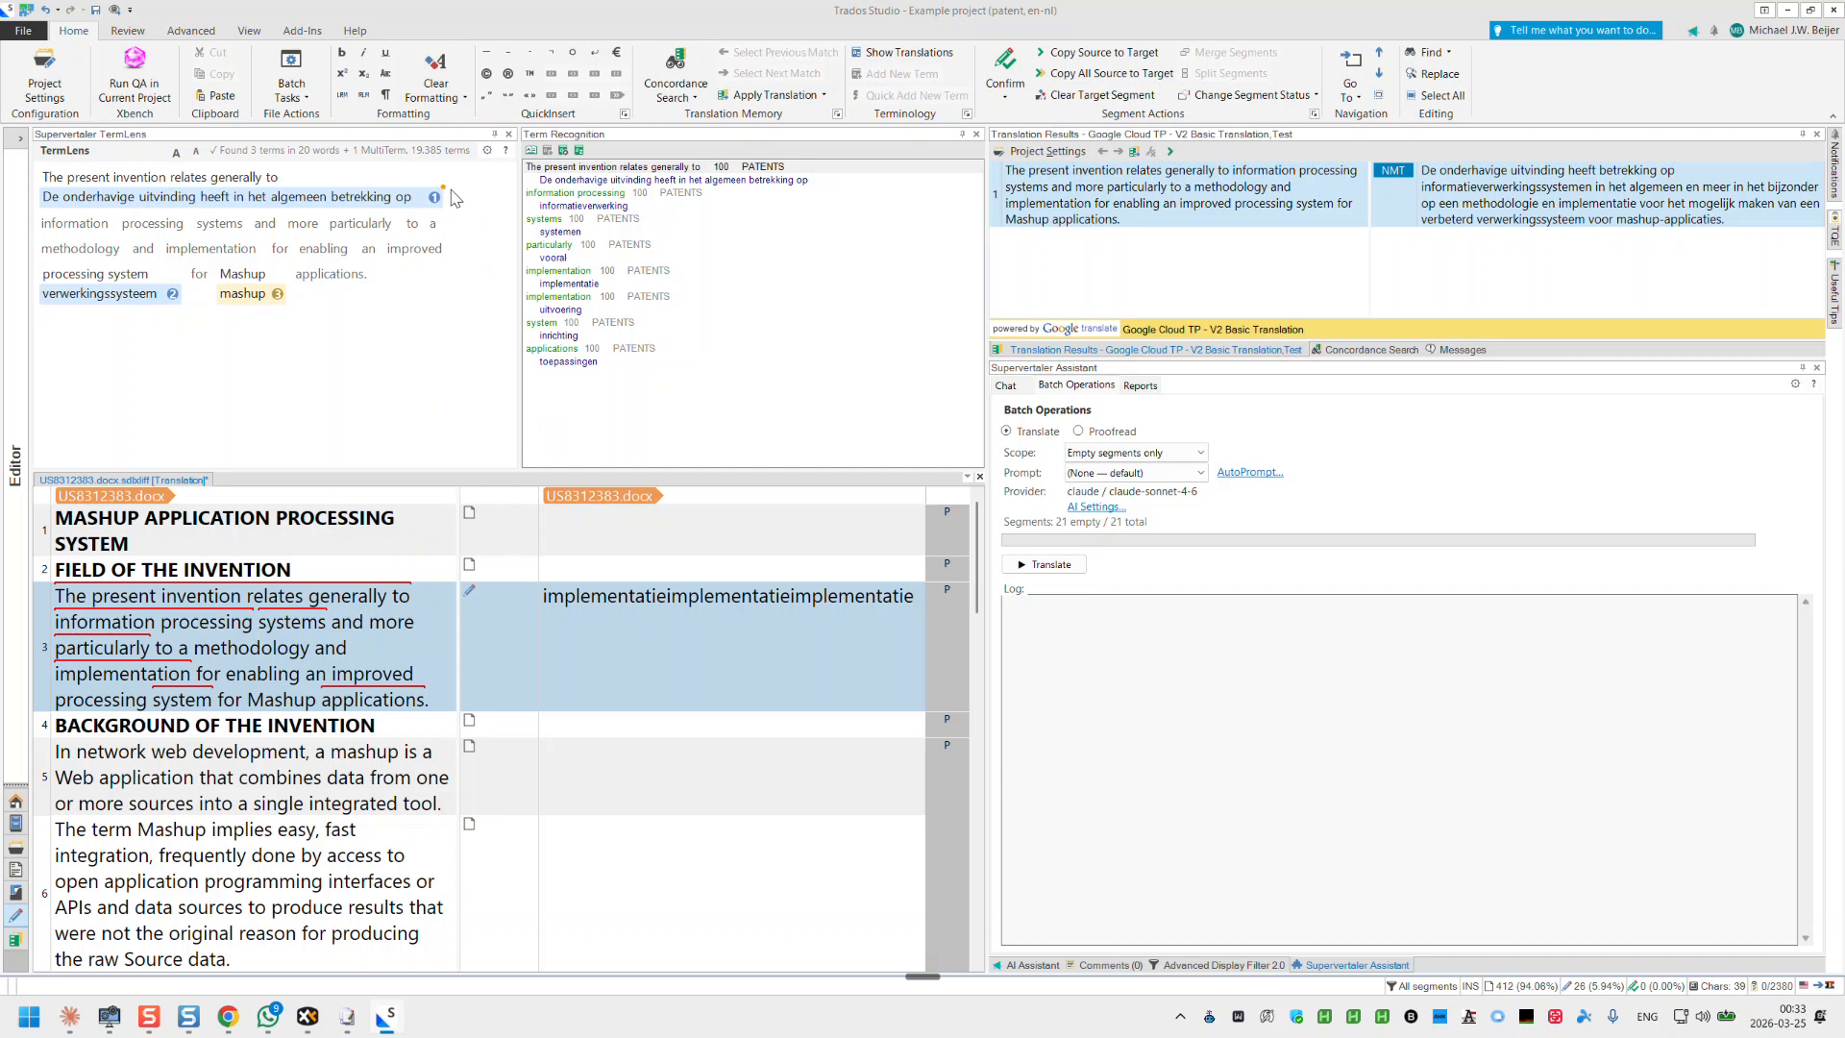
Step: Clear all the inserted text from the target of segment 3
mouse_move(401, 204)
key("ctrl+a")
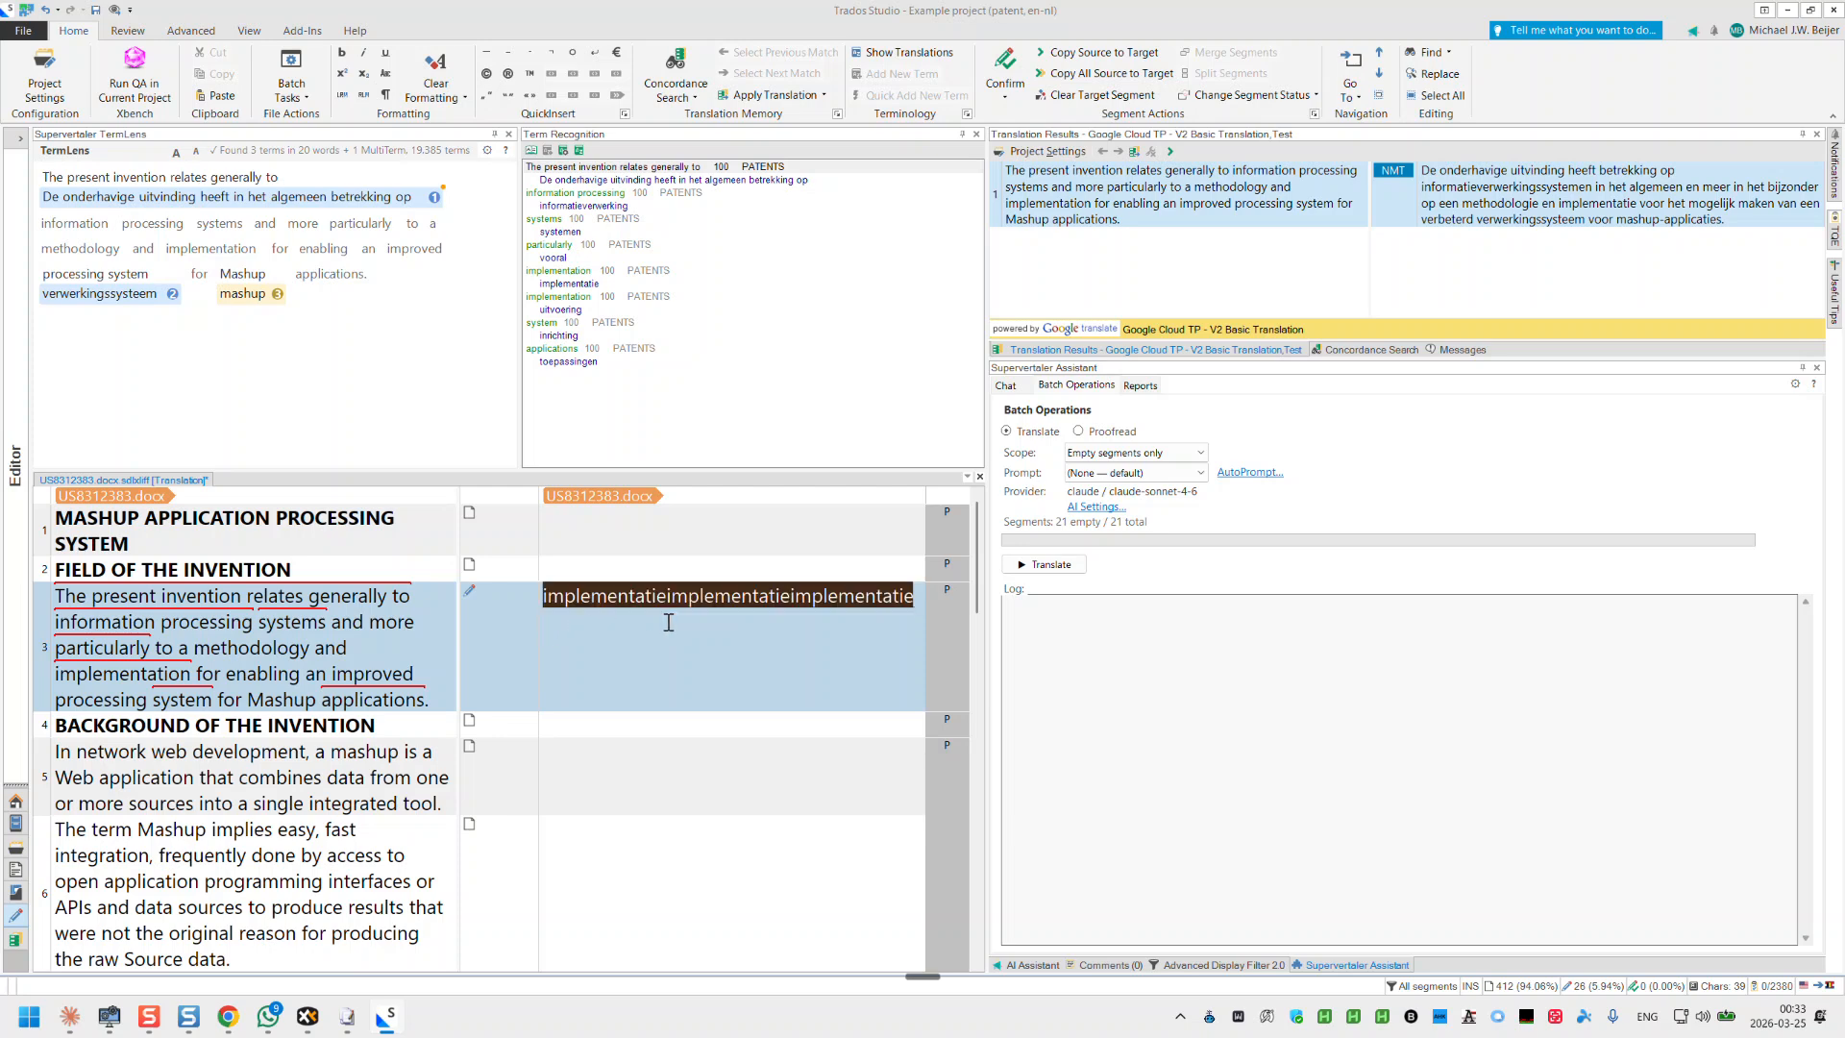
key("Delete")
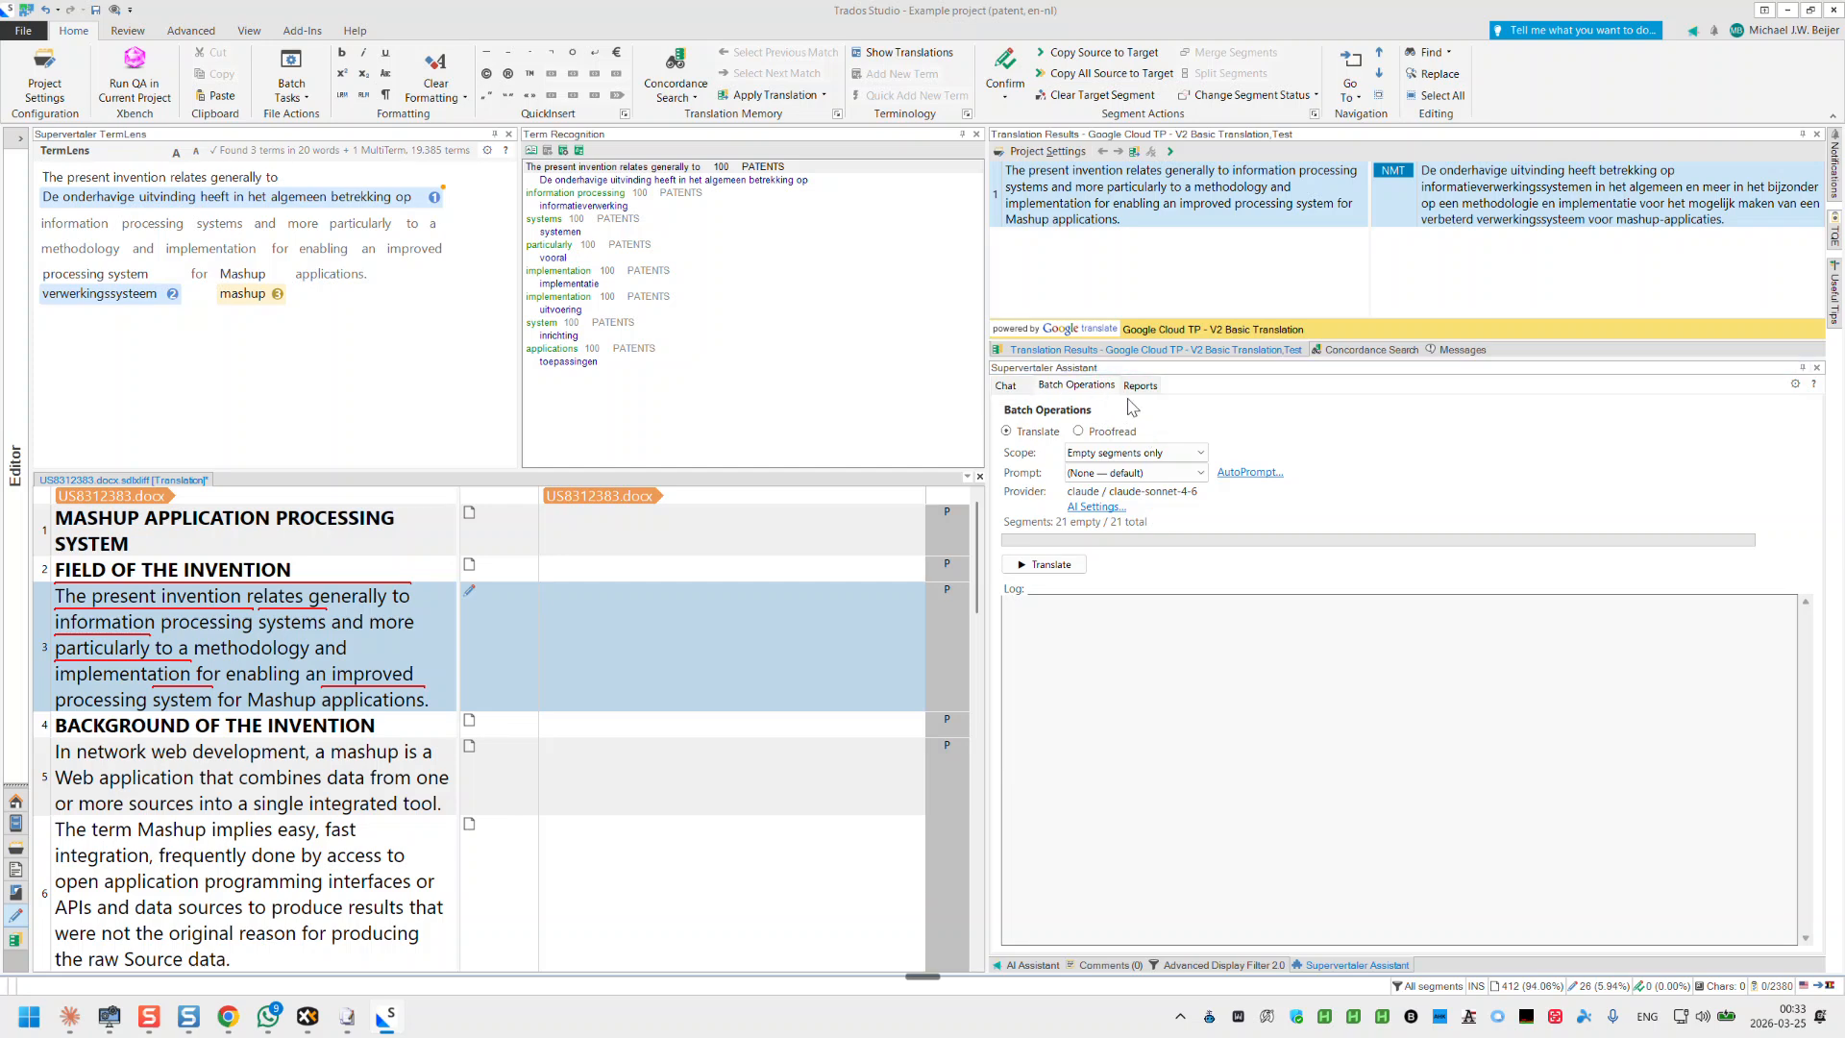
Step: Exclude the PATENTS MultiTerm termbase from AI prompts in the Supervertaler AI settings and save the change
left_click(1078, 384)
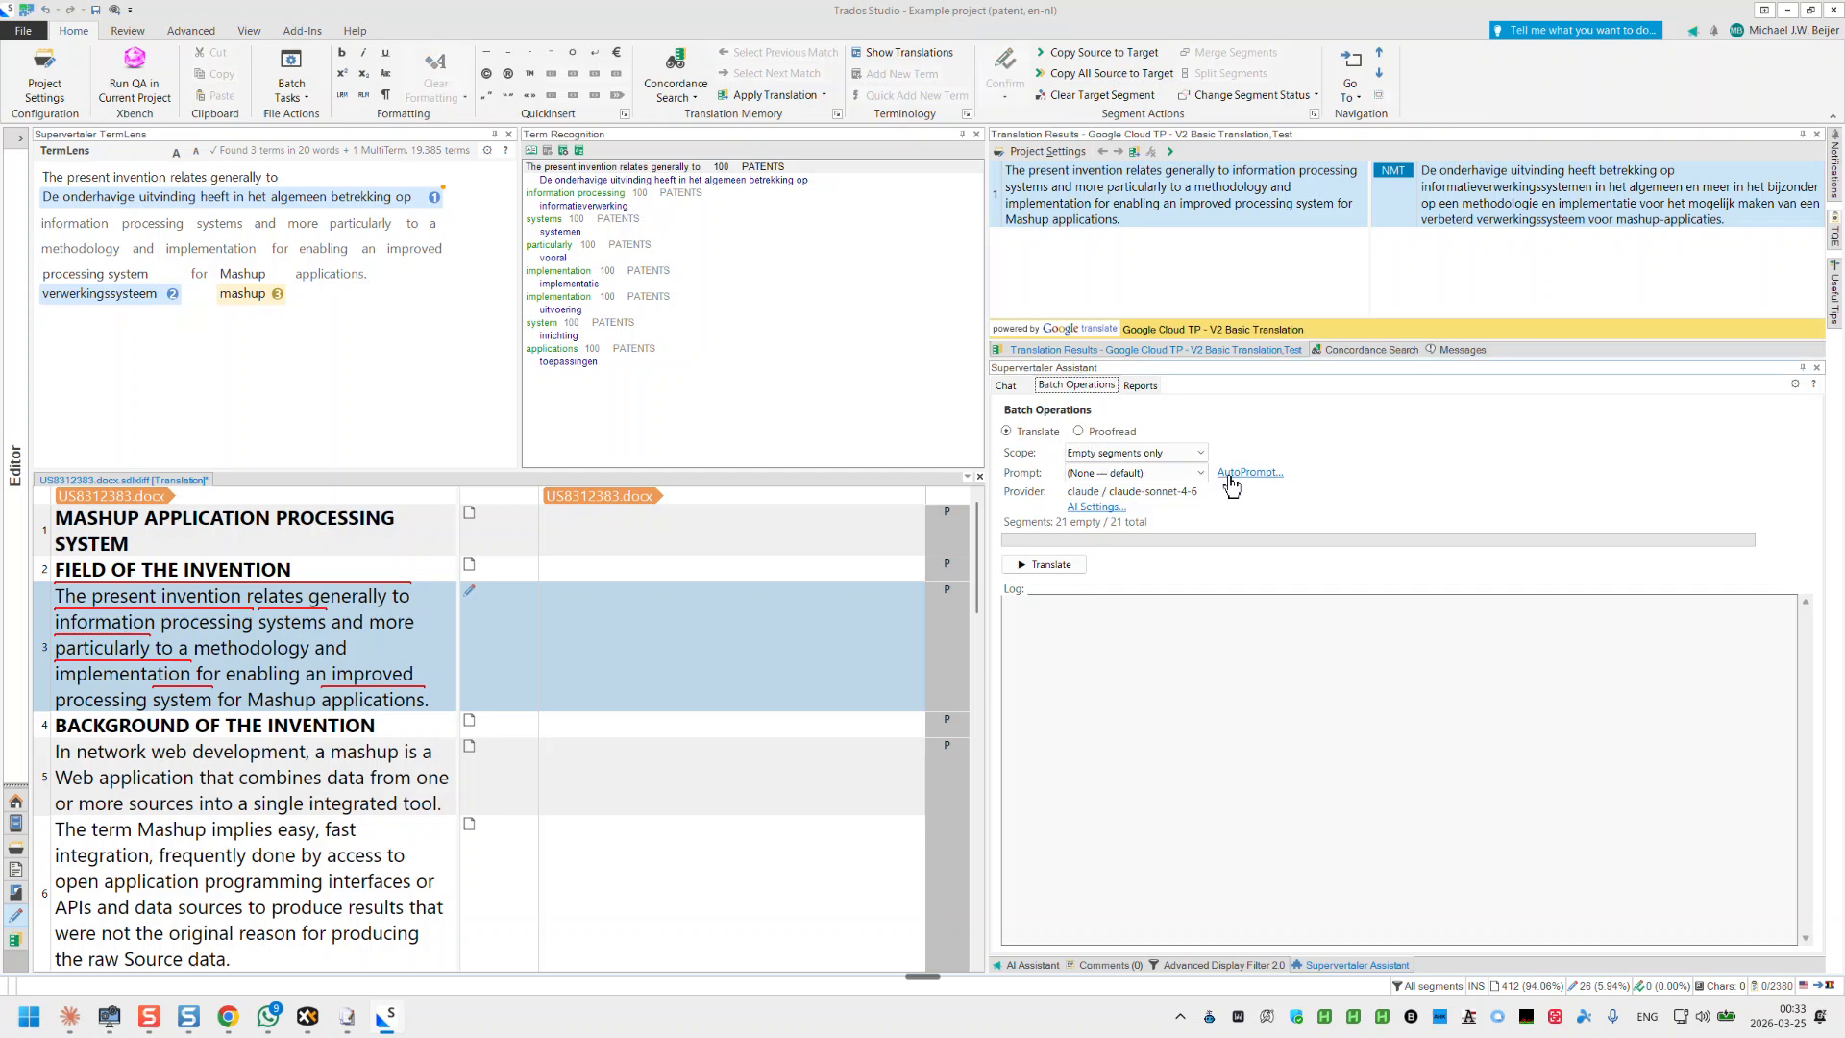
mouse_move(1250, 485)
left_click(1093, 507)
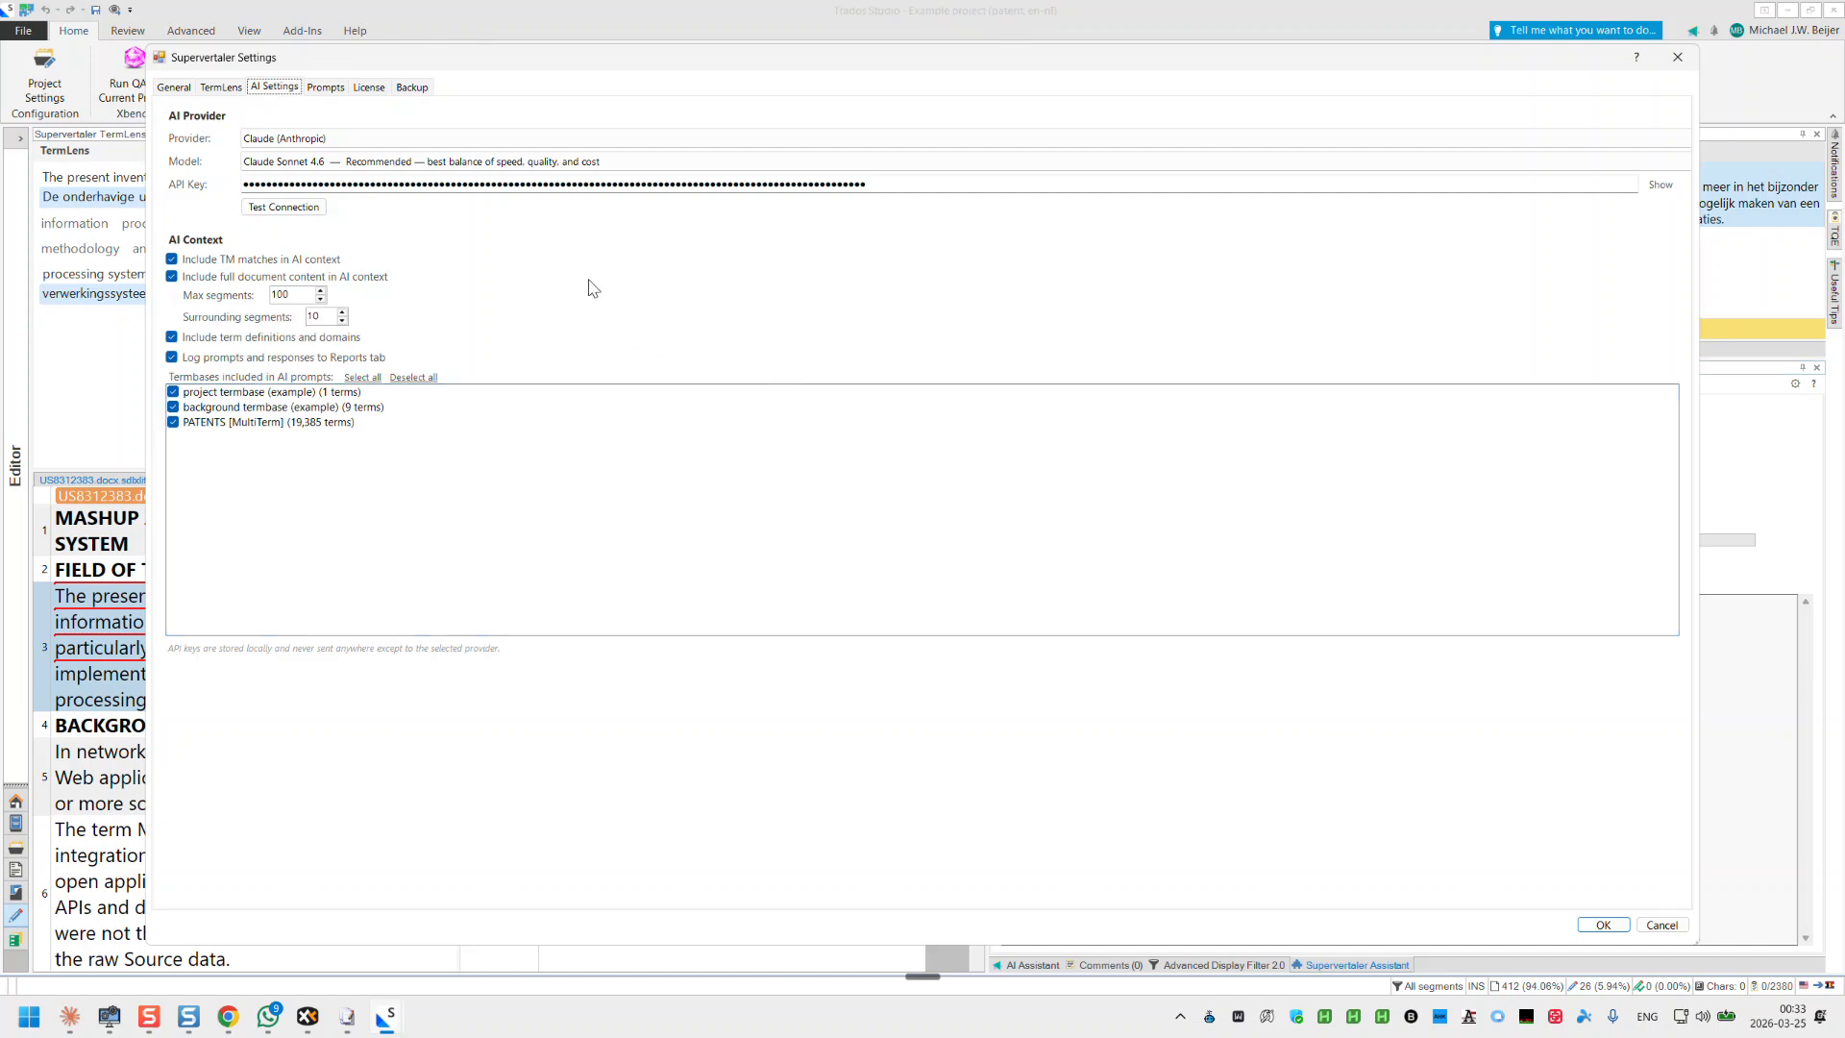
mouse_move(278, 269)
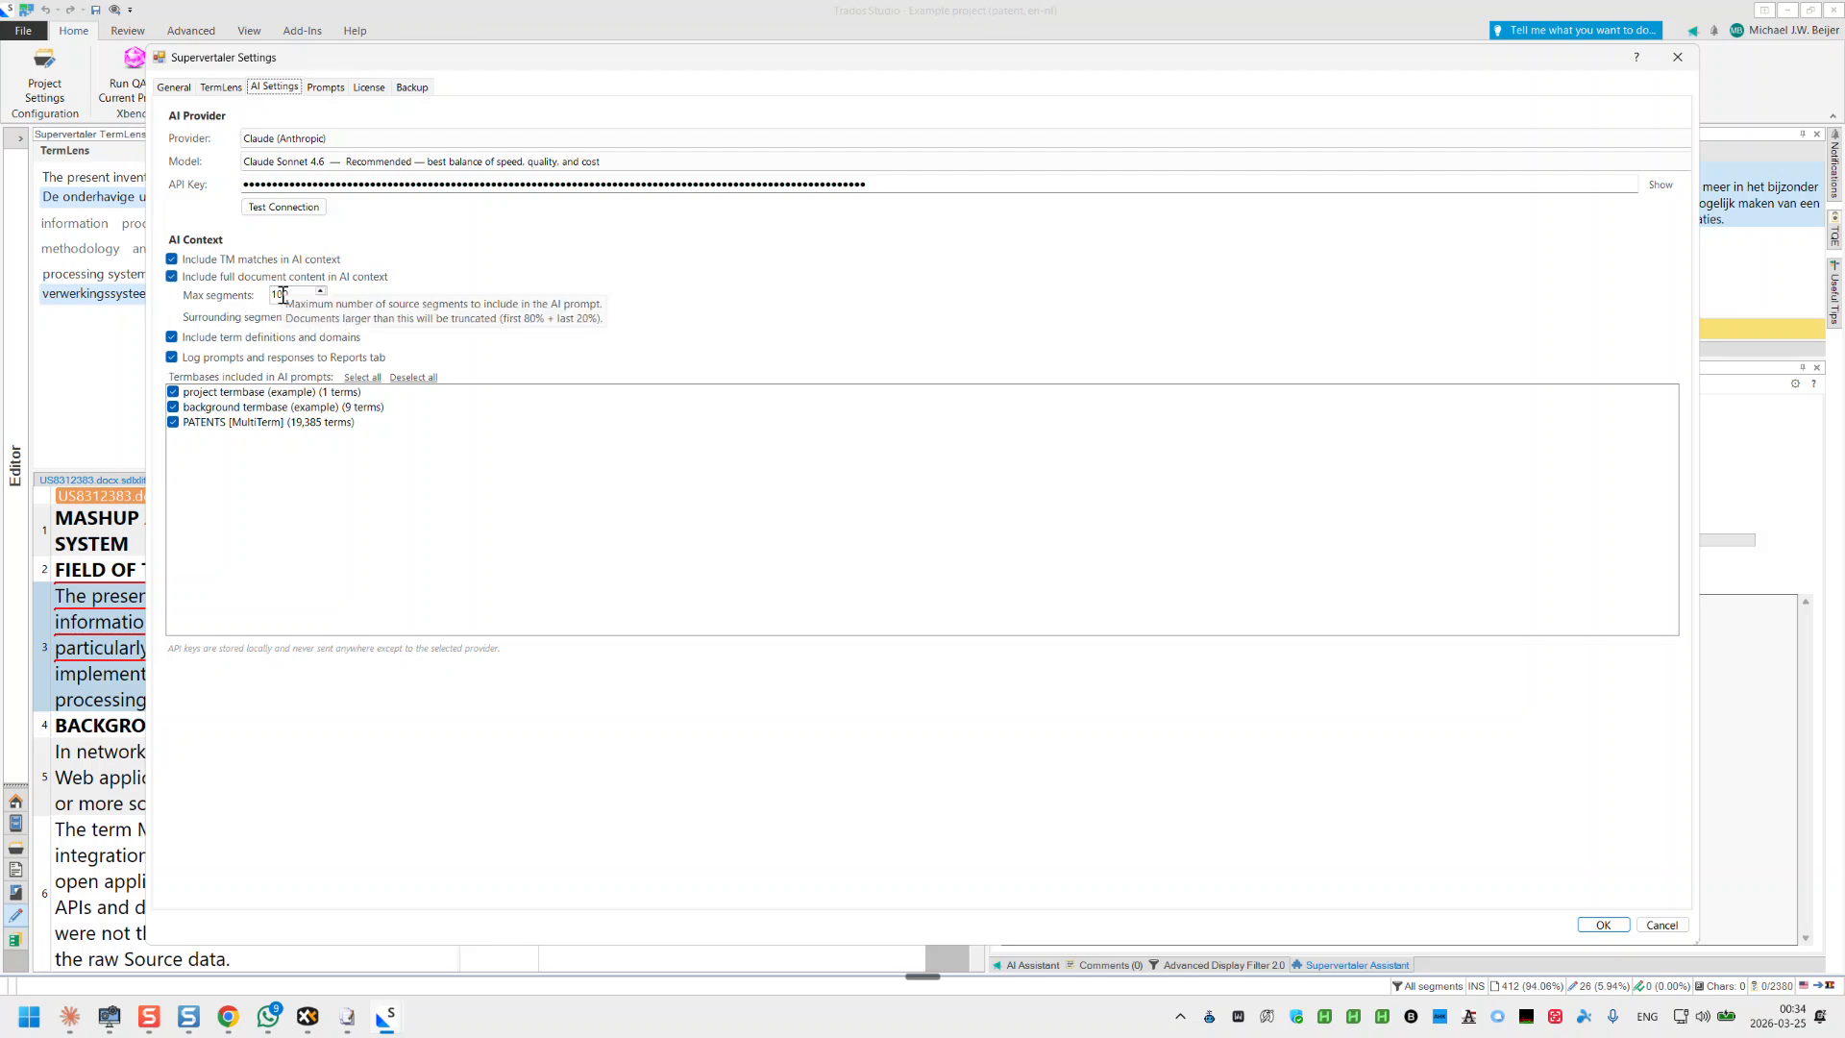
mouse_move(264, 341)
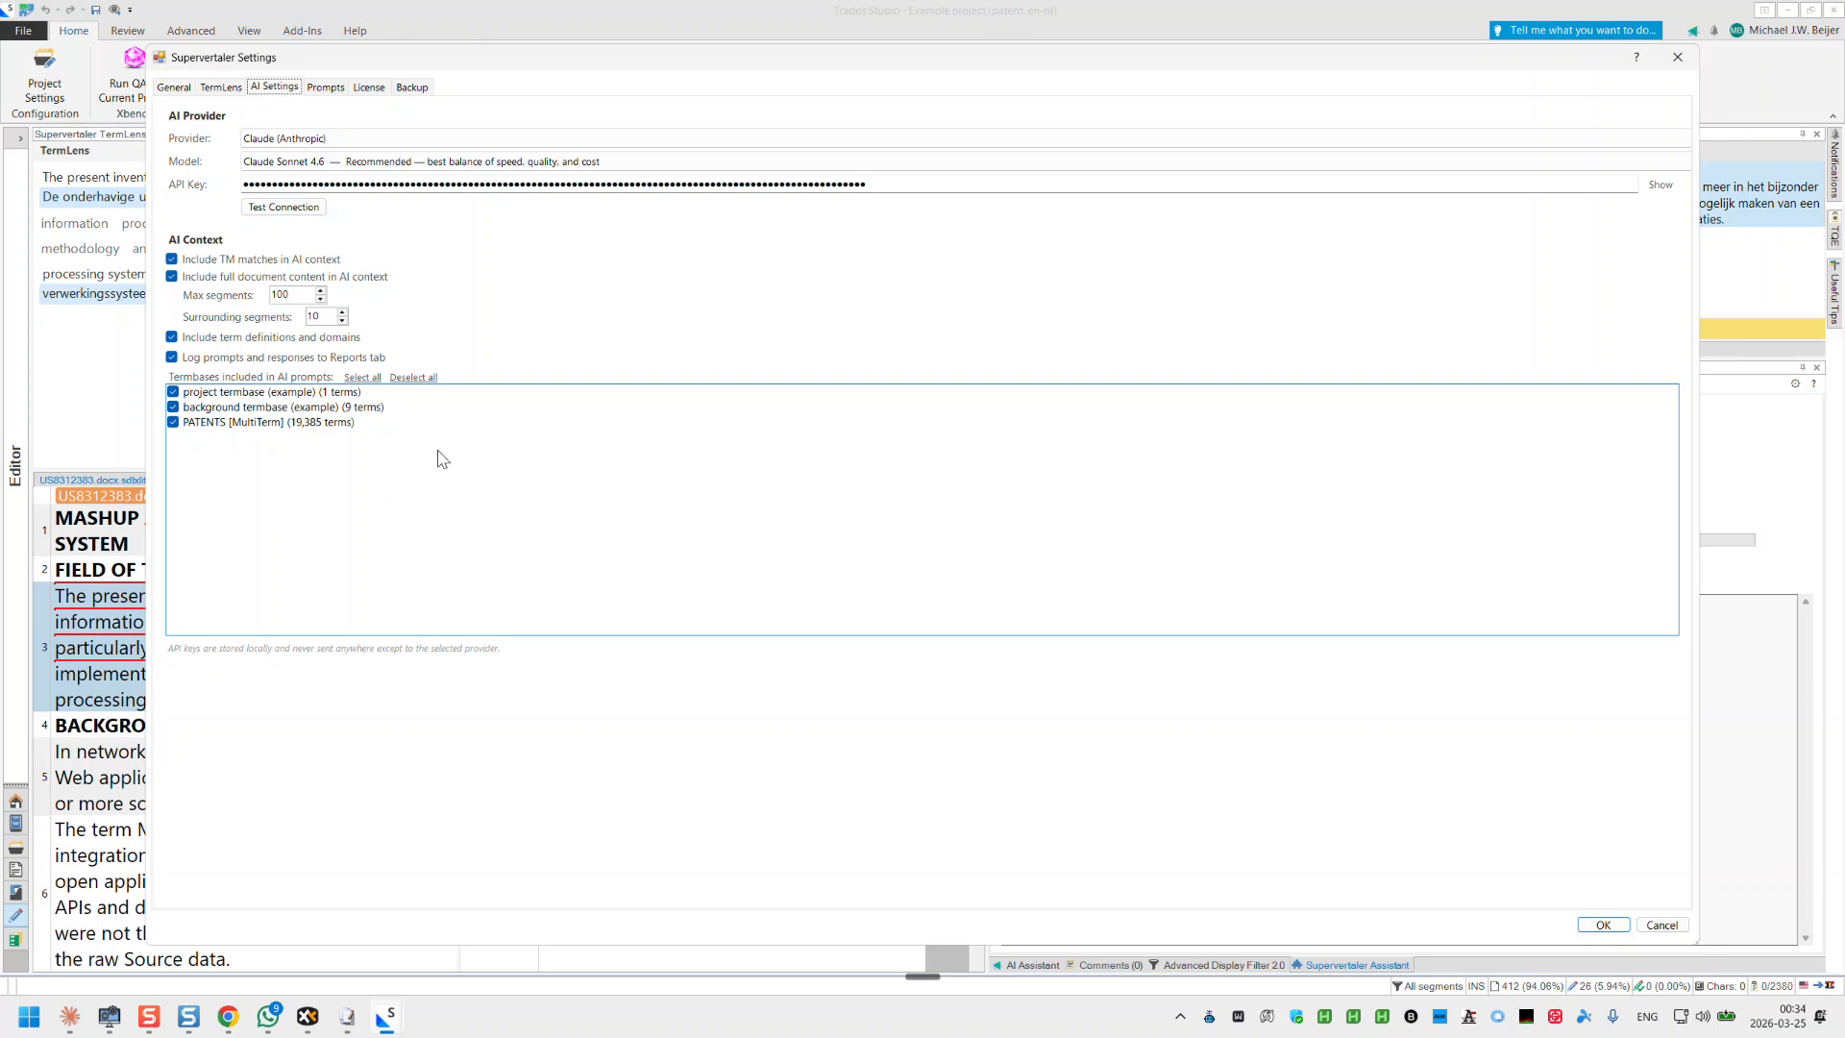
left_click(173, 423)
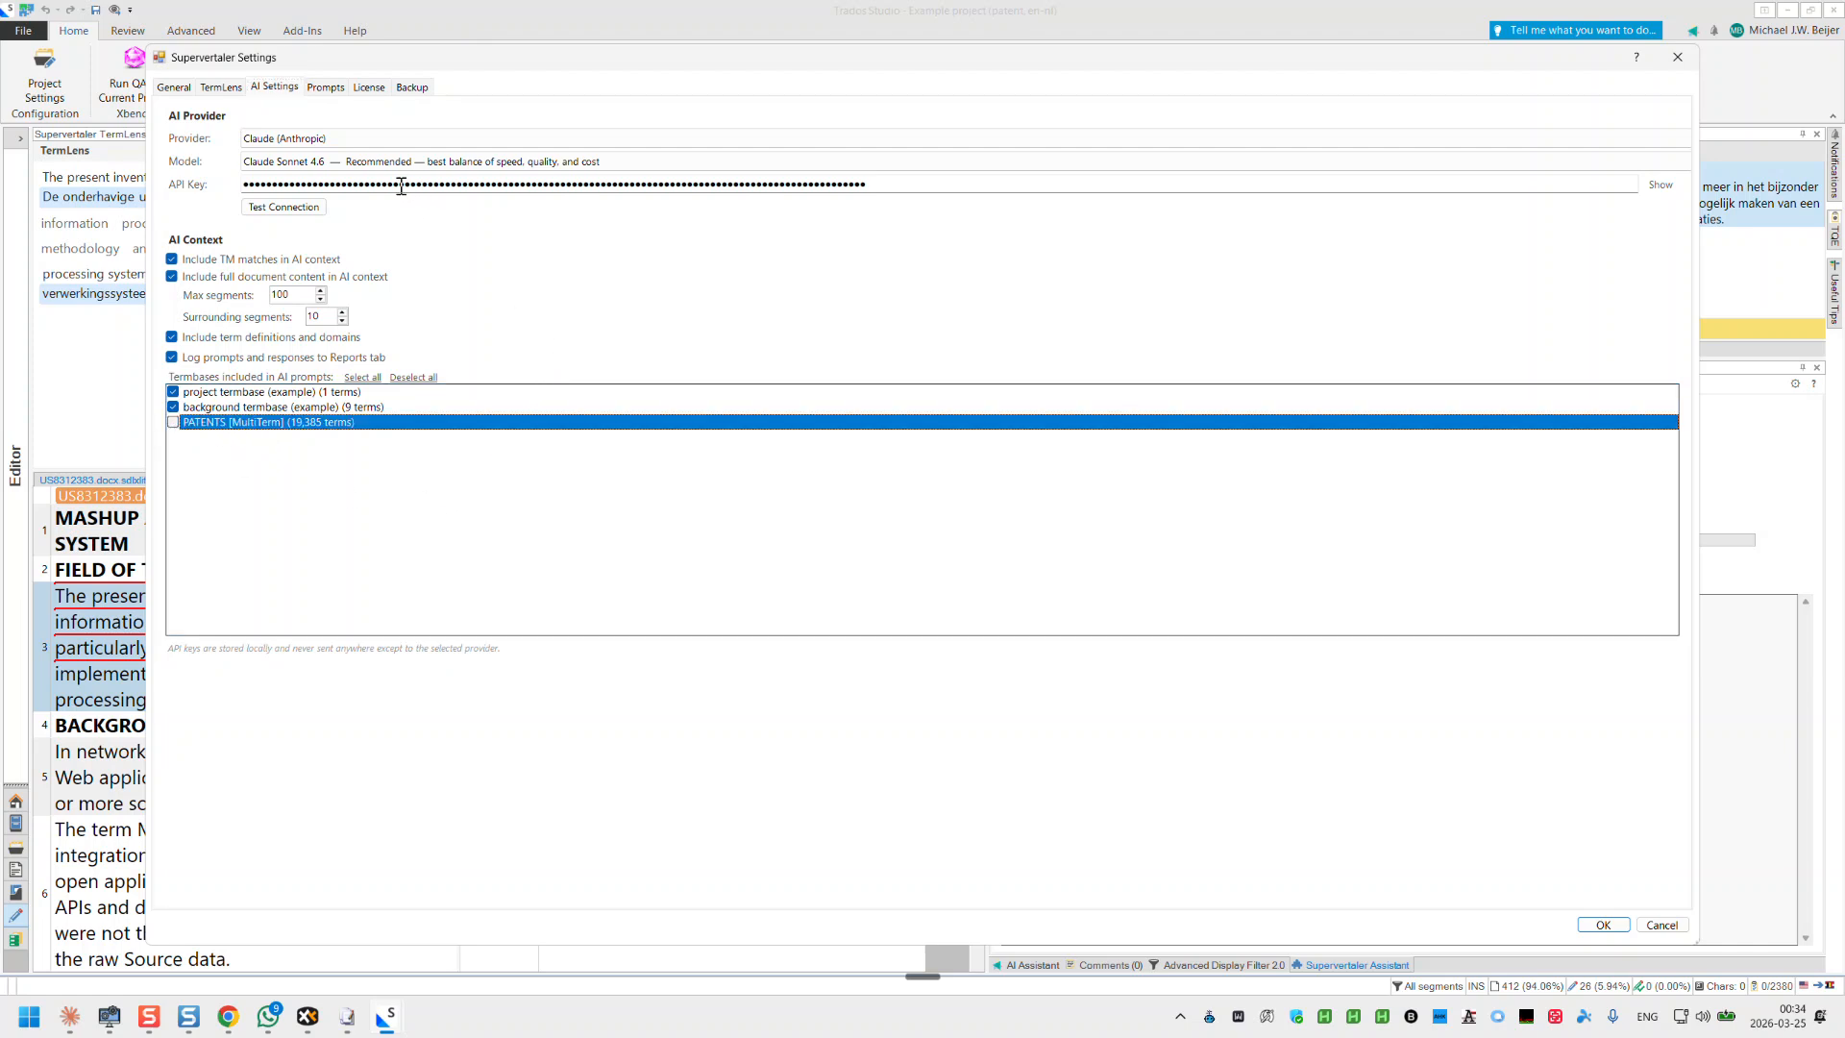
left_click(1603, 924)
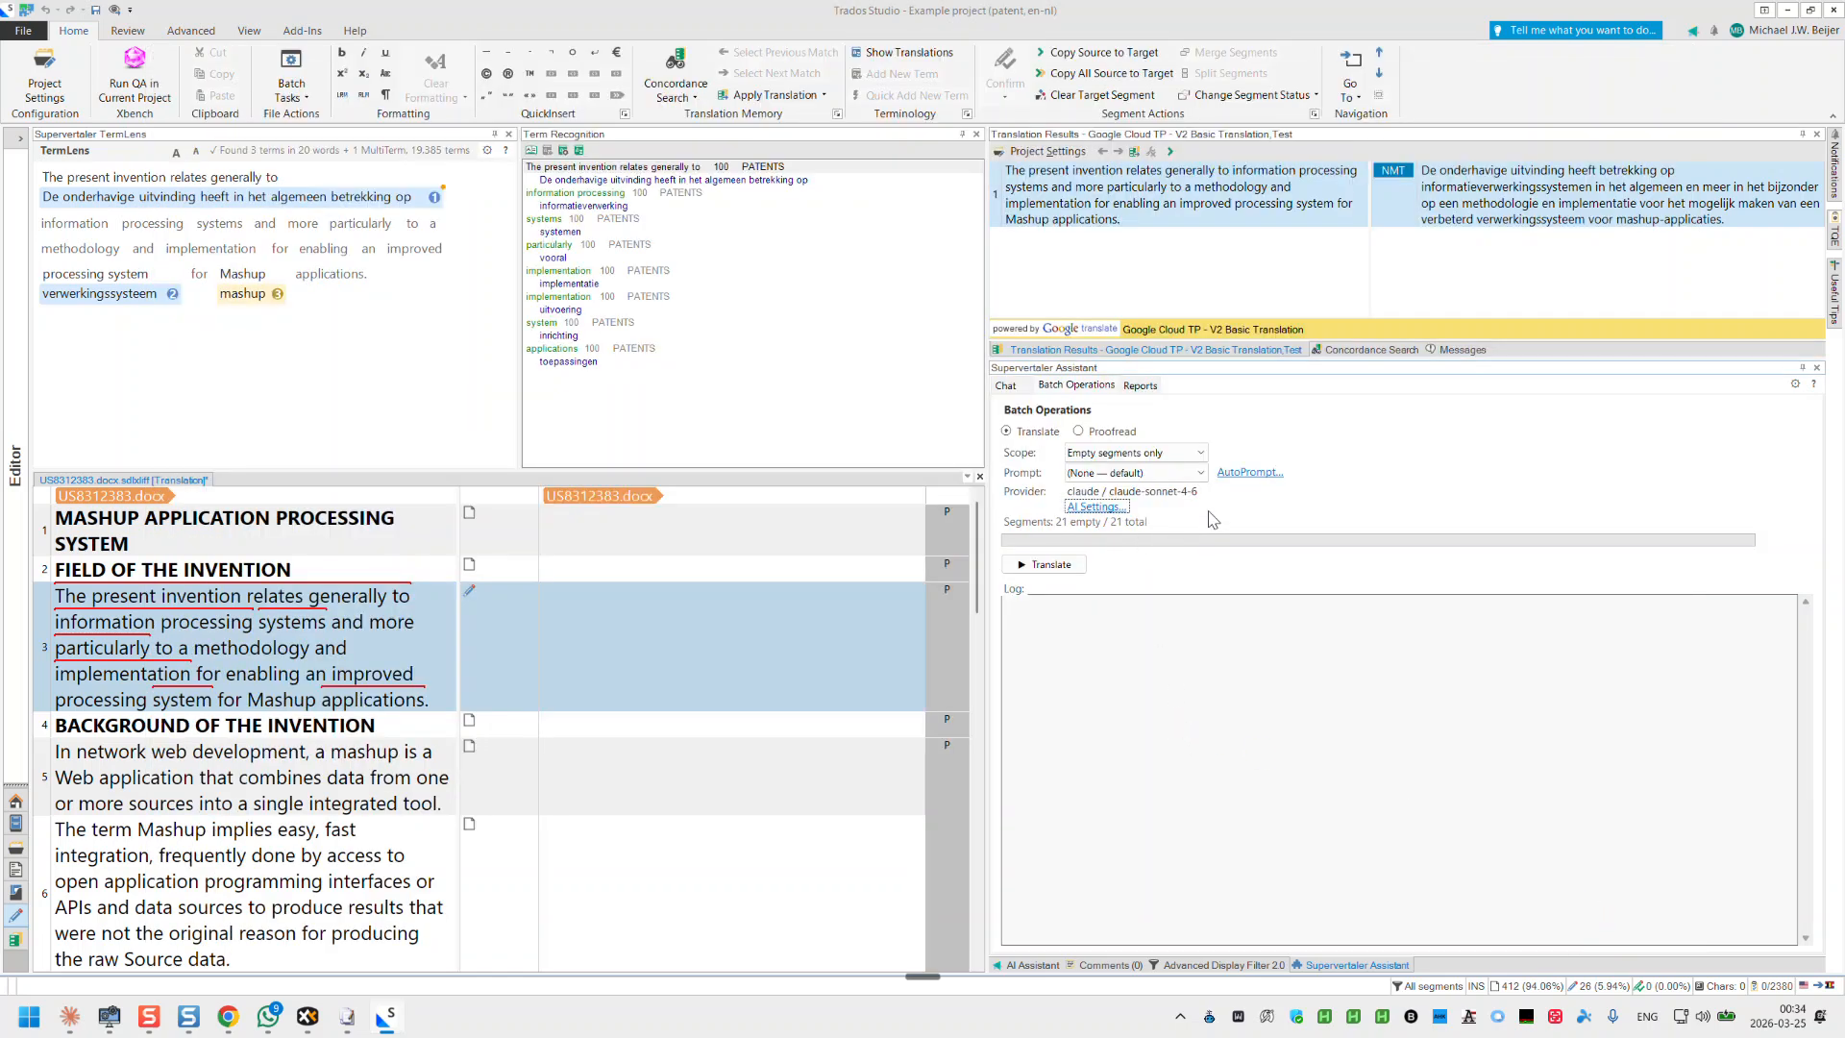
Step: Generate a translation prompt for the patent project with AutoPrompt
left_click(1239, 473)
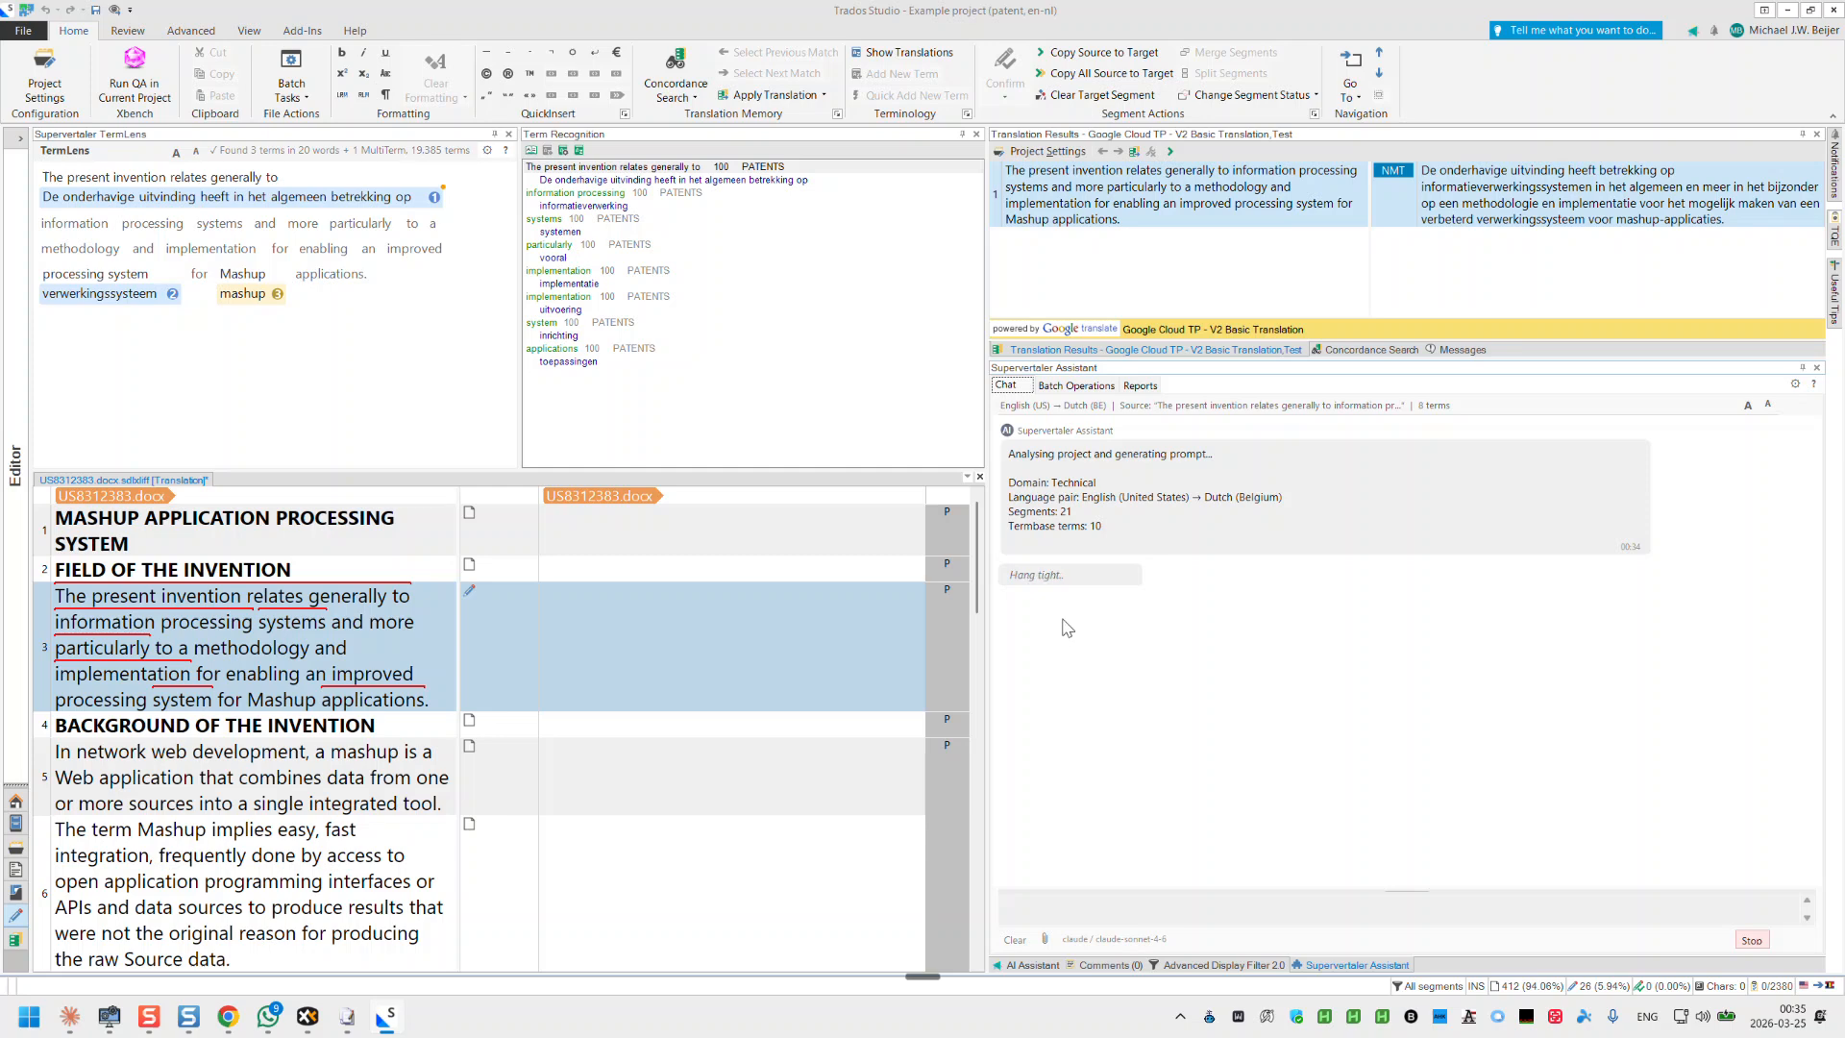
Step: Switch to Chrome and view the Supervertaler home page, the Trados plugin page, its GitHub repository and the Supervertaler for Trados help contents
left_click(228, 1016)
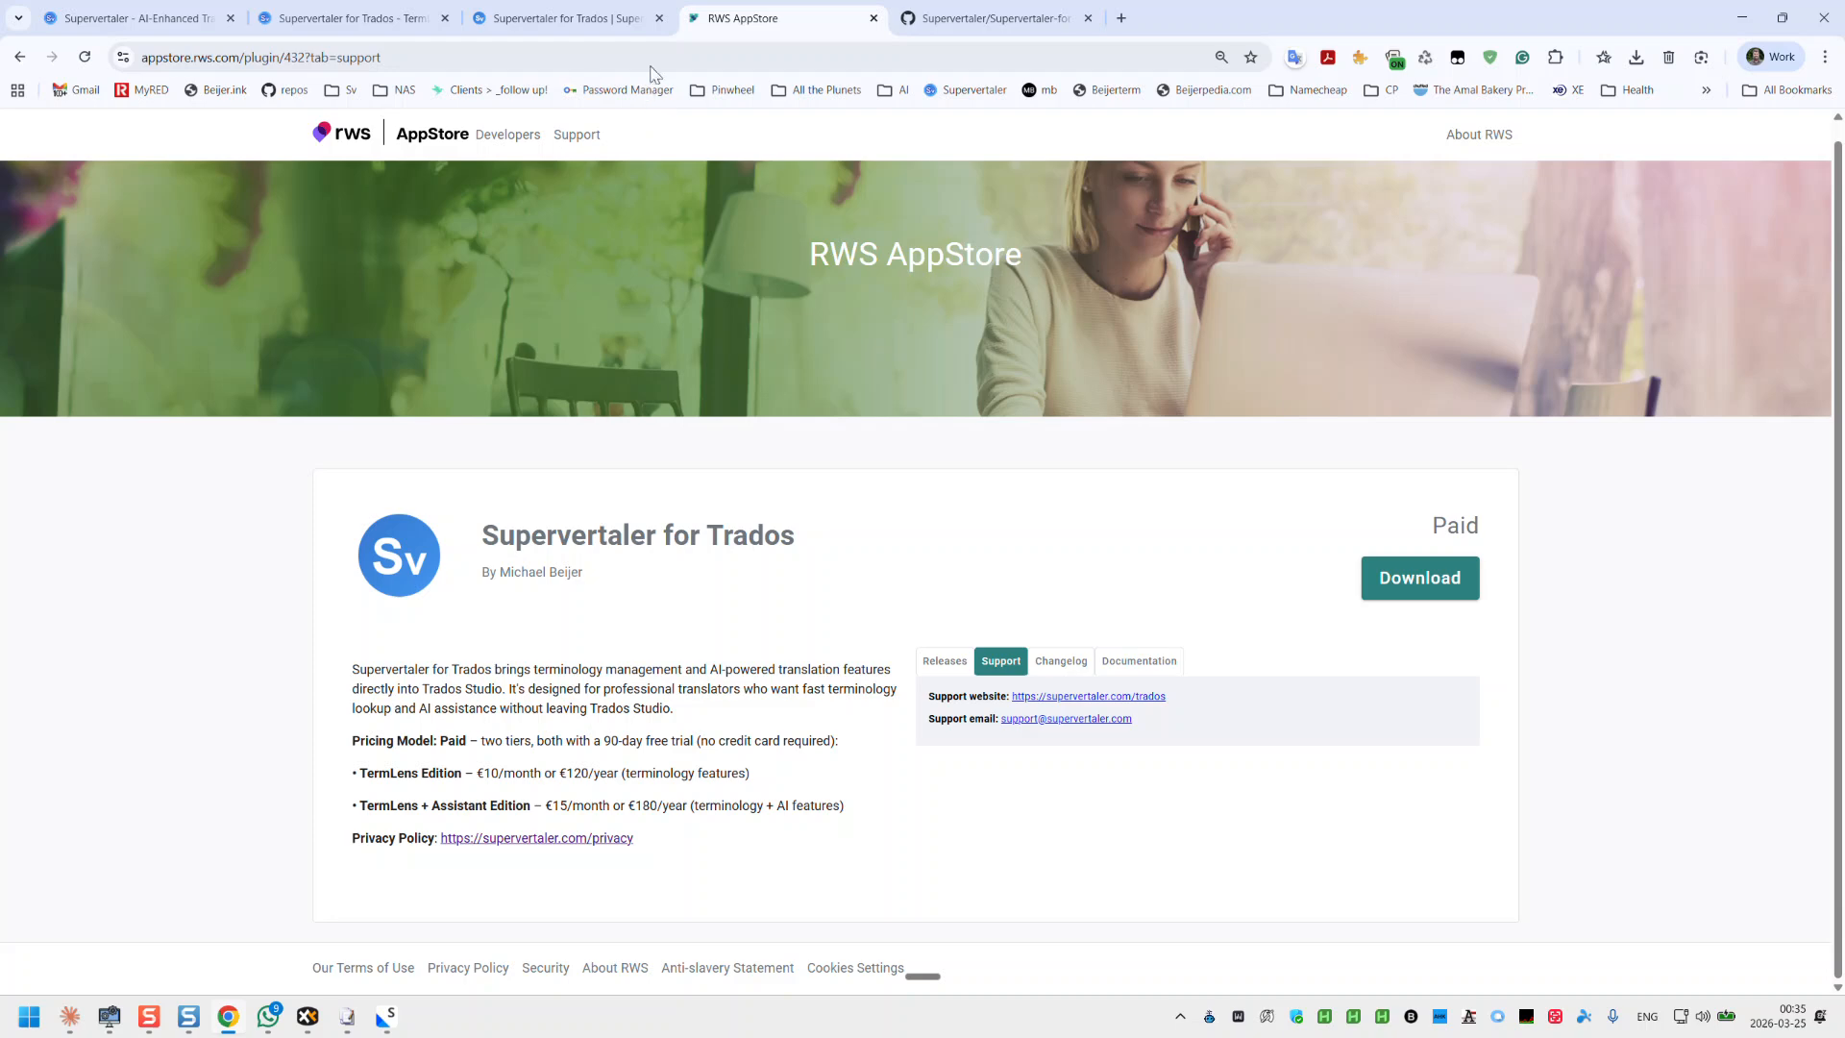
left_click(202, 21)
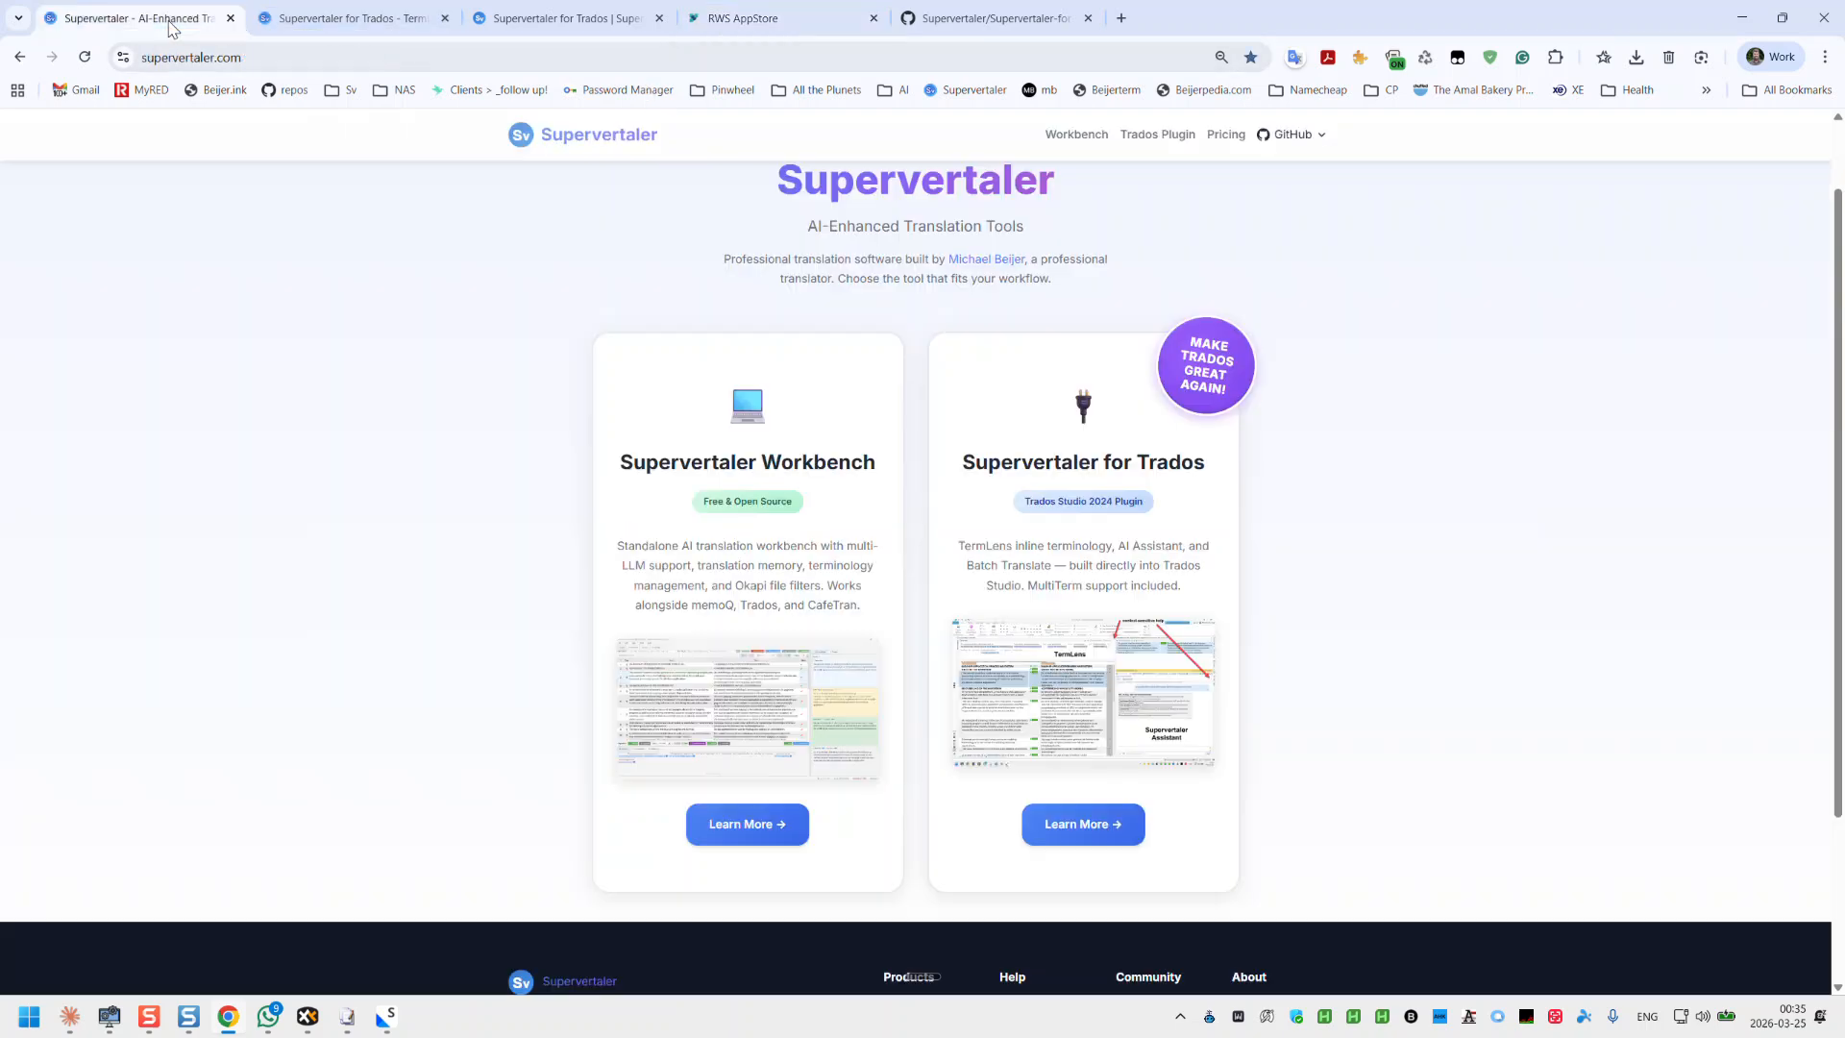
left_click(309, 21)
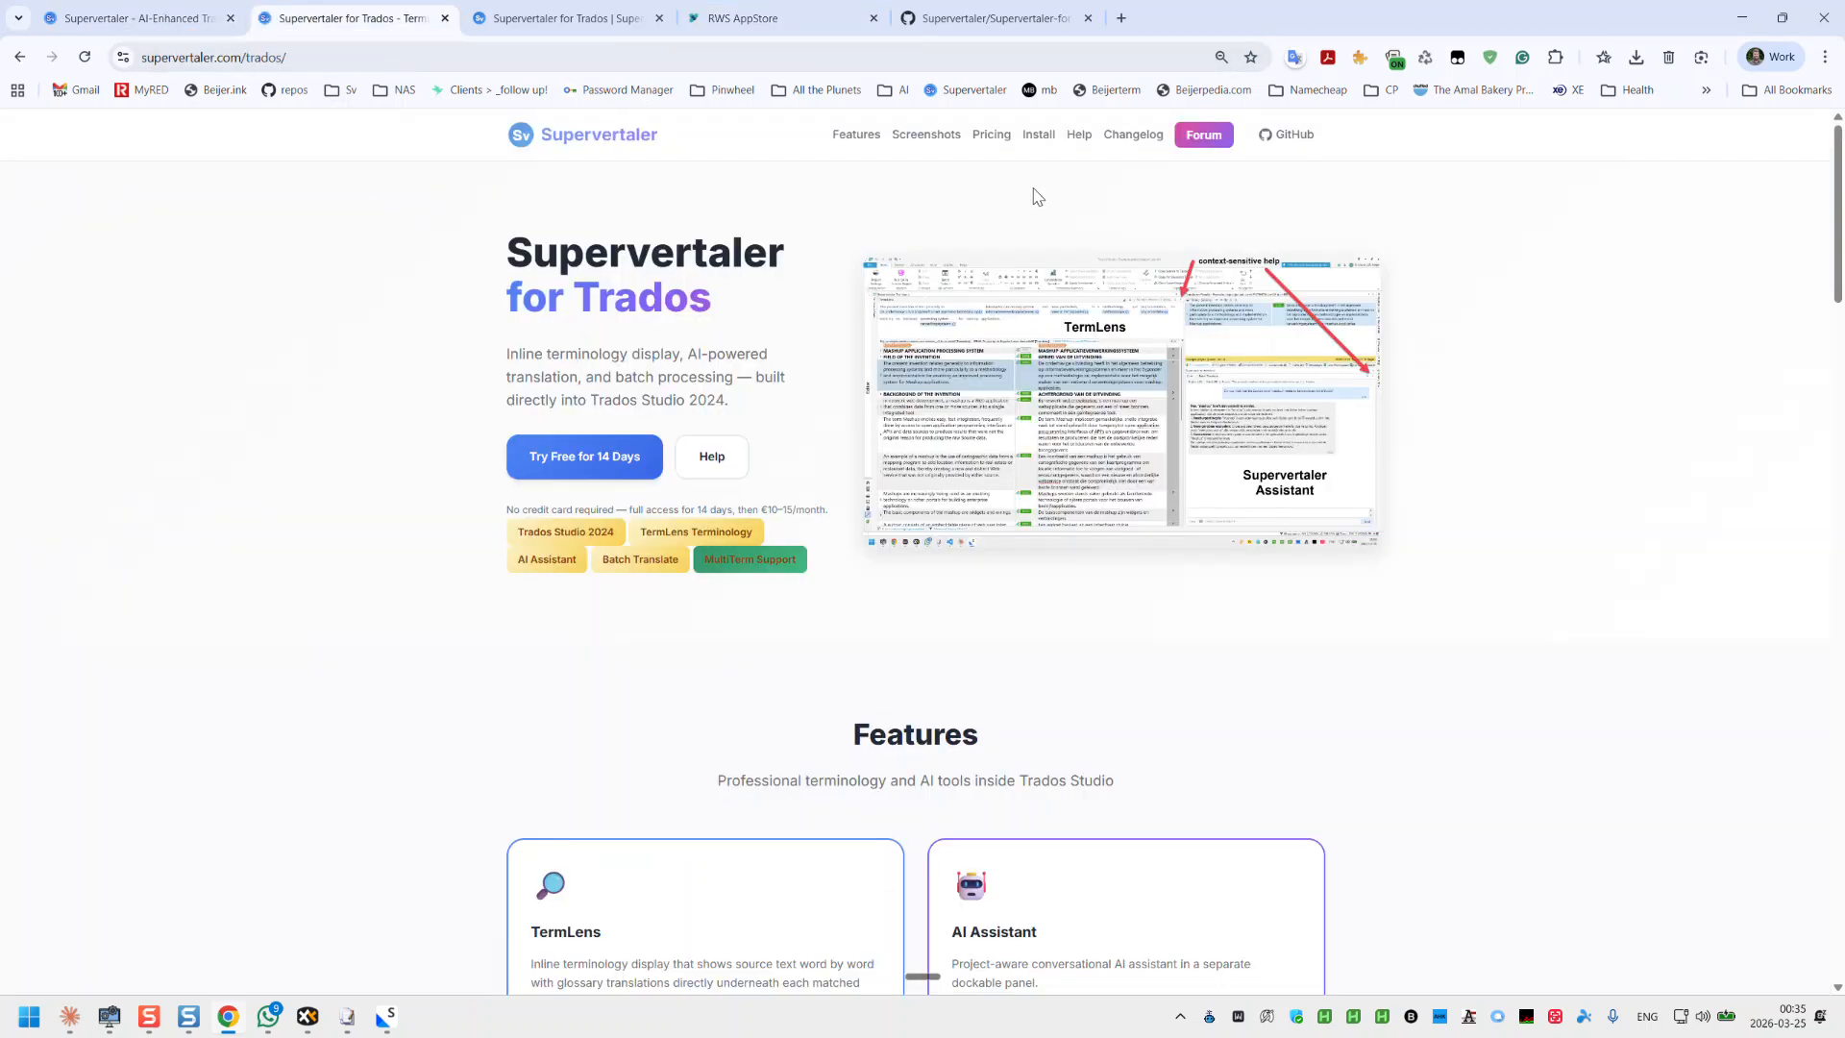
left_click(993, 24)
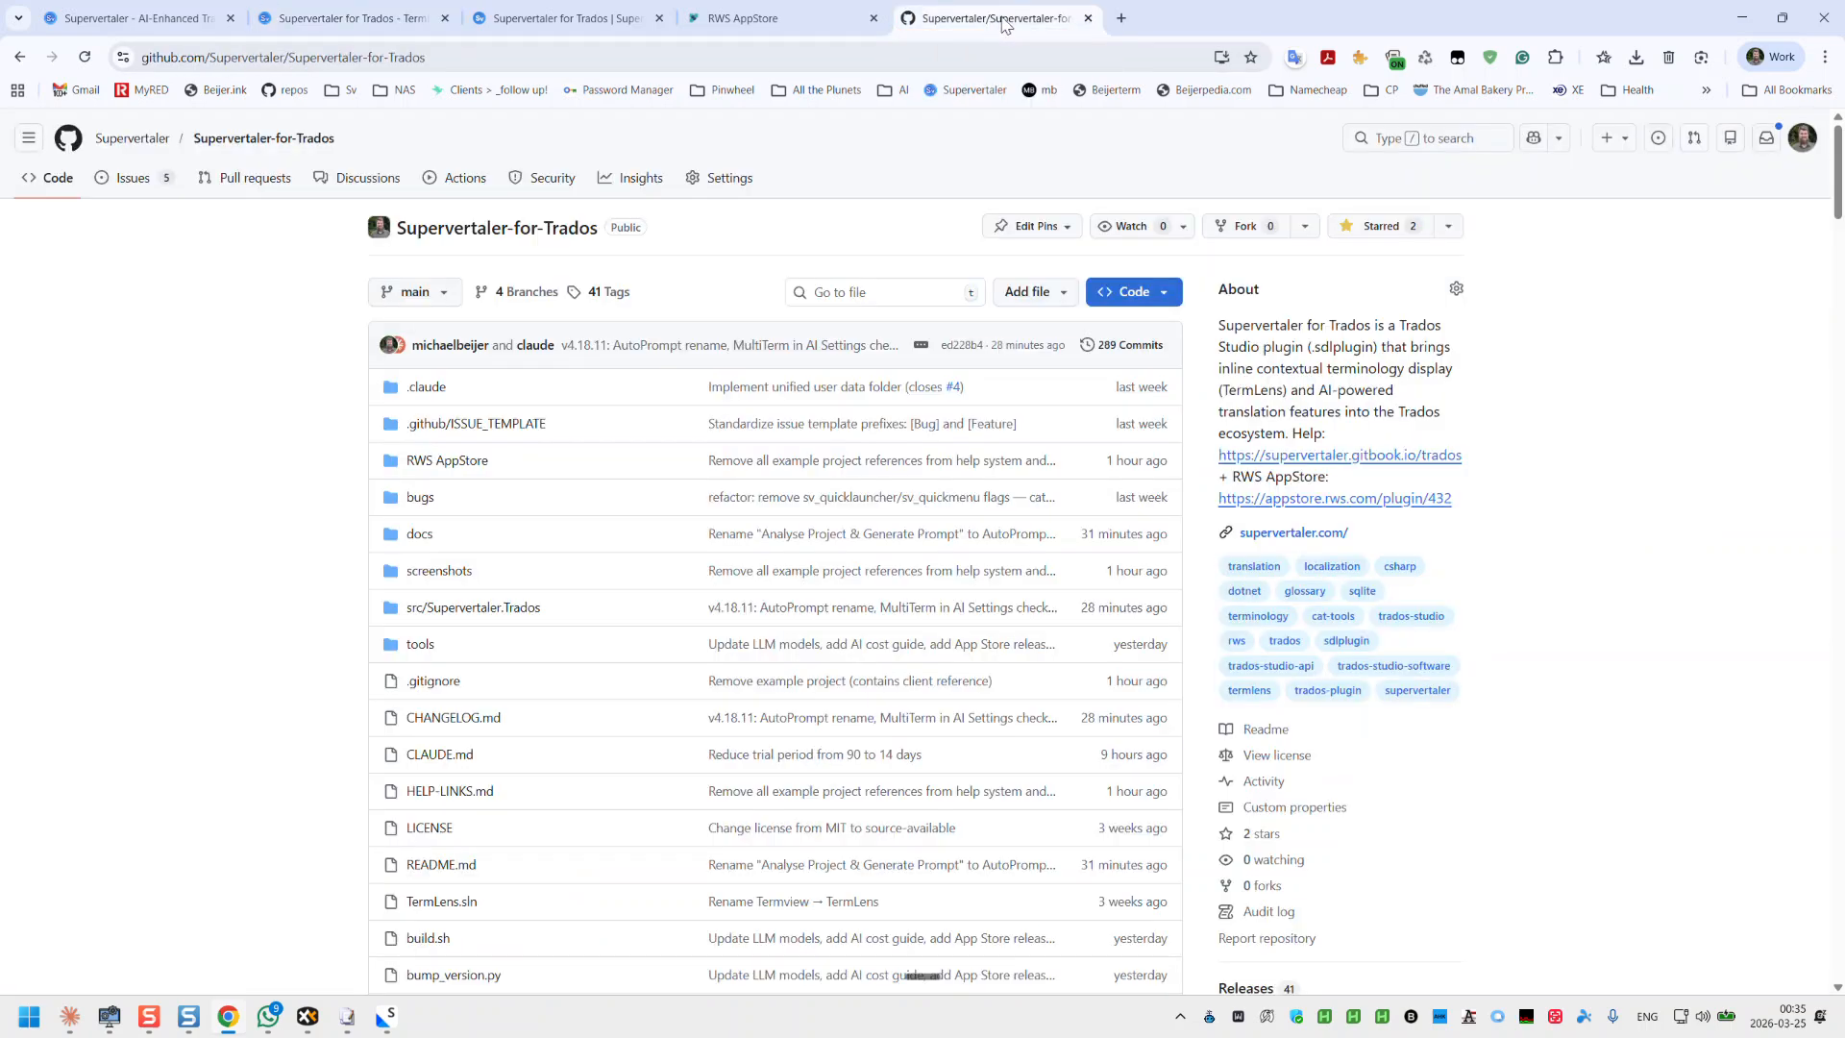
left_click(547, 21)
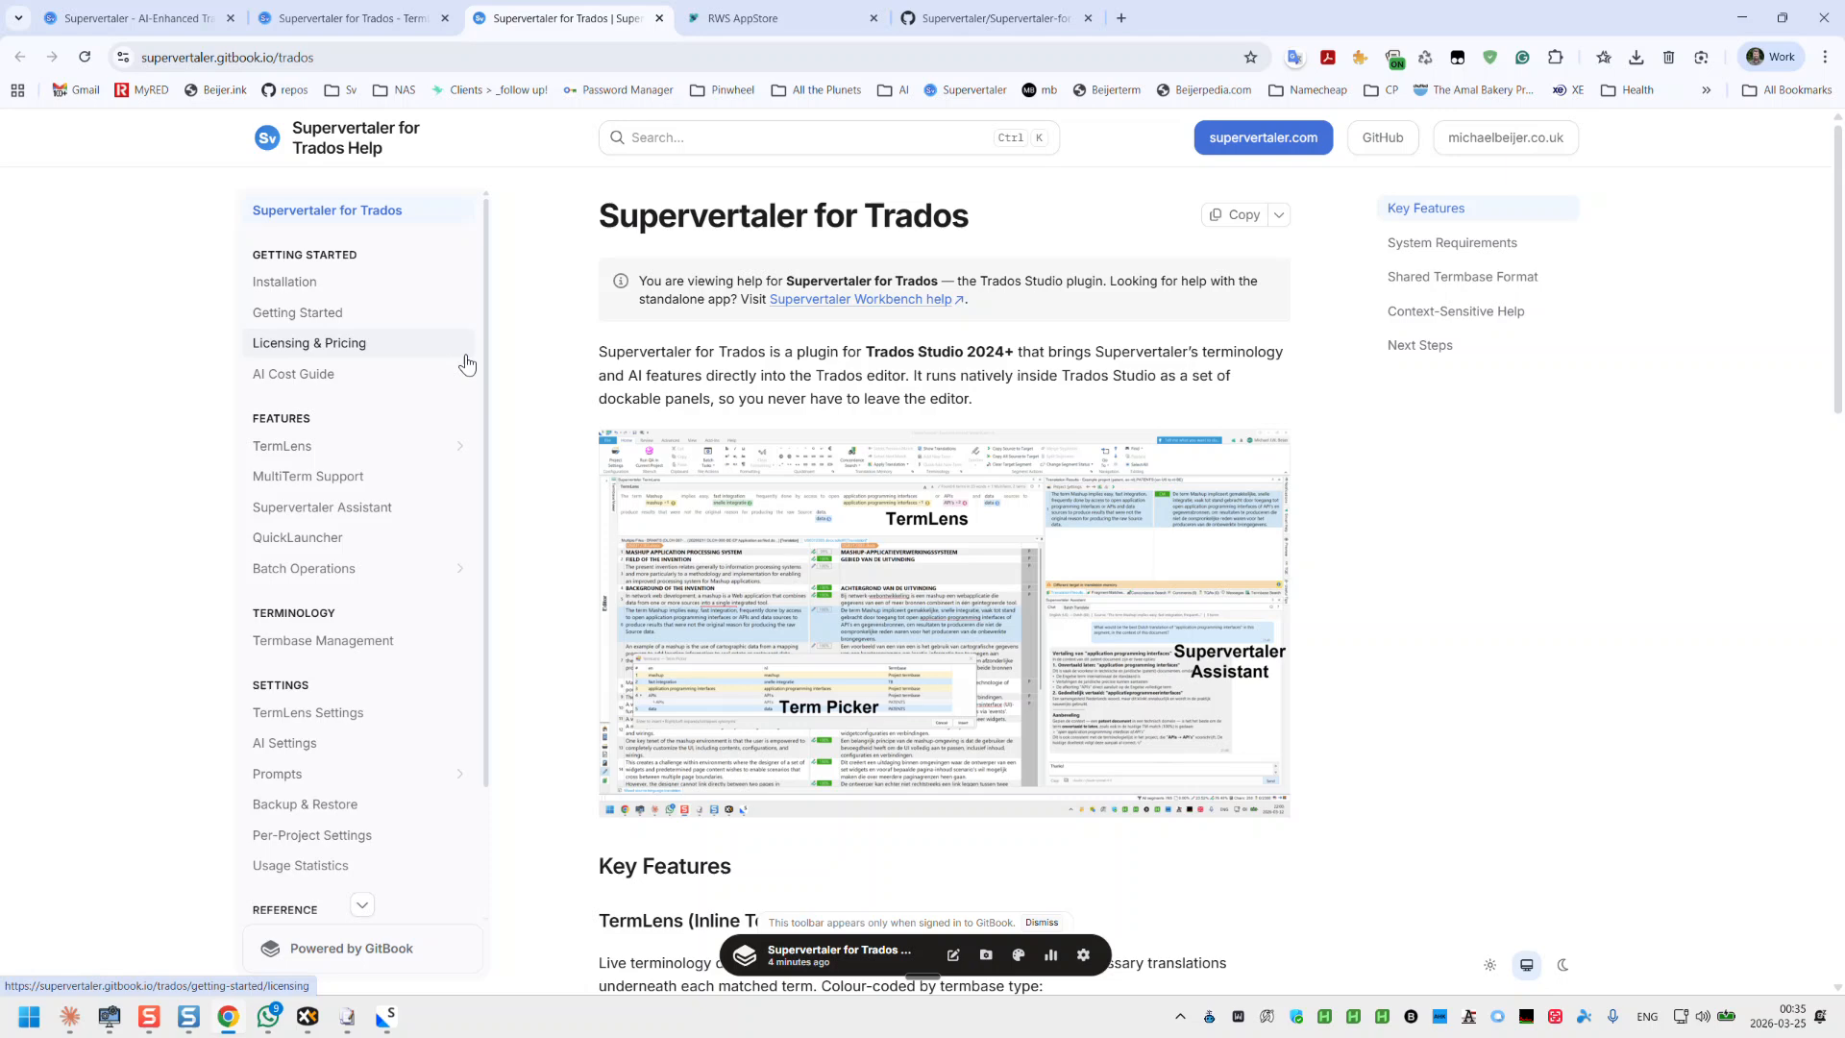
scroll(333, 564, "down", 2)
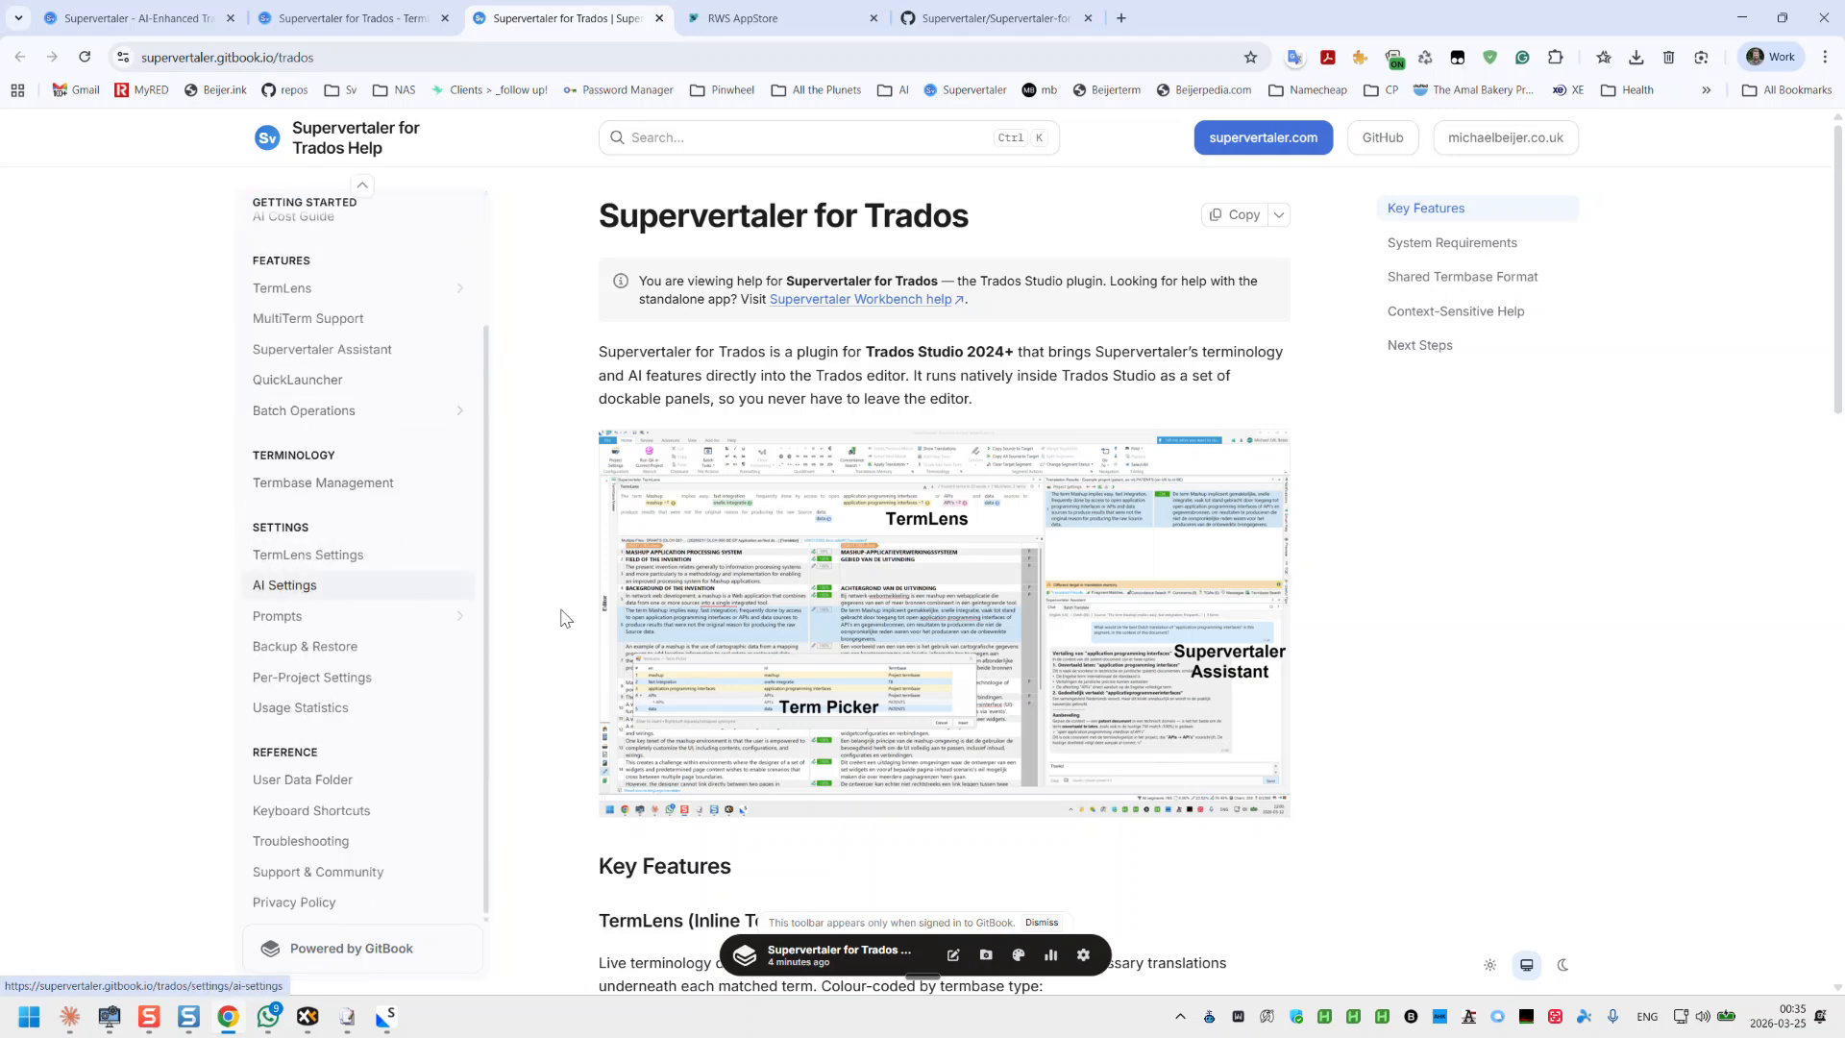
scroll(514, 601, "down", 3)
scroll(555, 601, "up", 2)
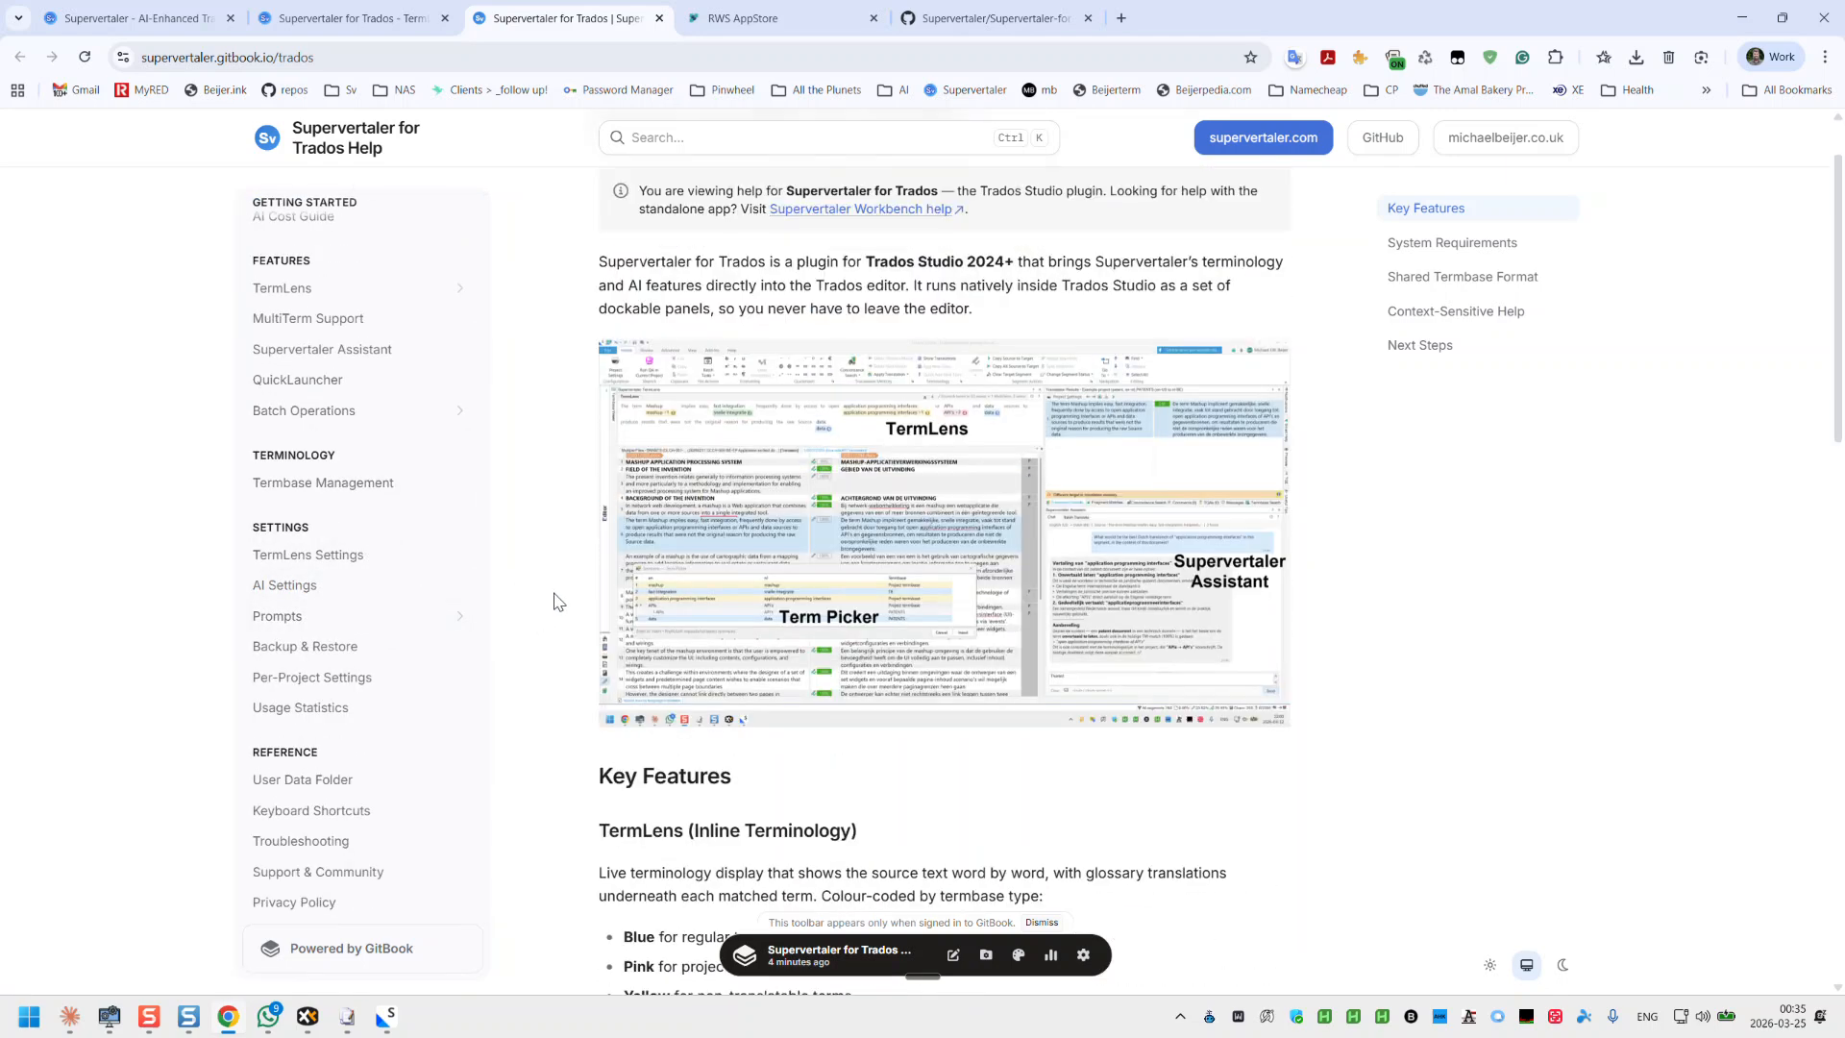
Step: Return to Trados Studio, open the context-sensitive help for the Supervertaler Assistant and look through its page
left_click(387, 1018)
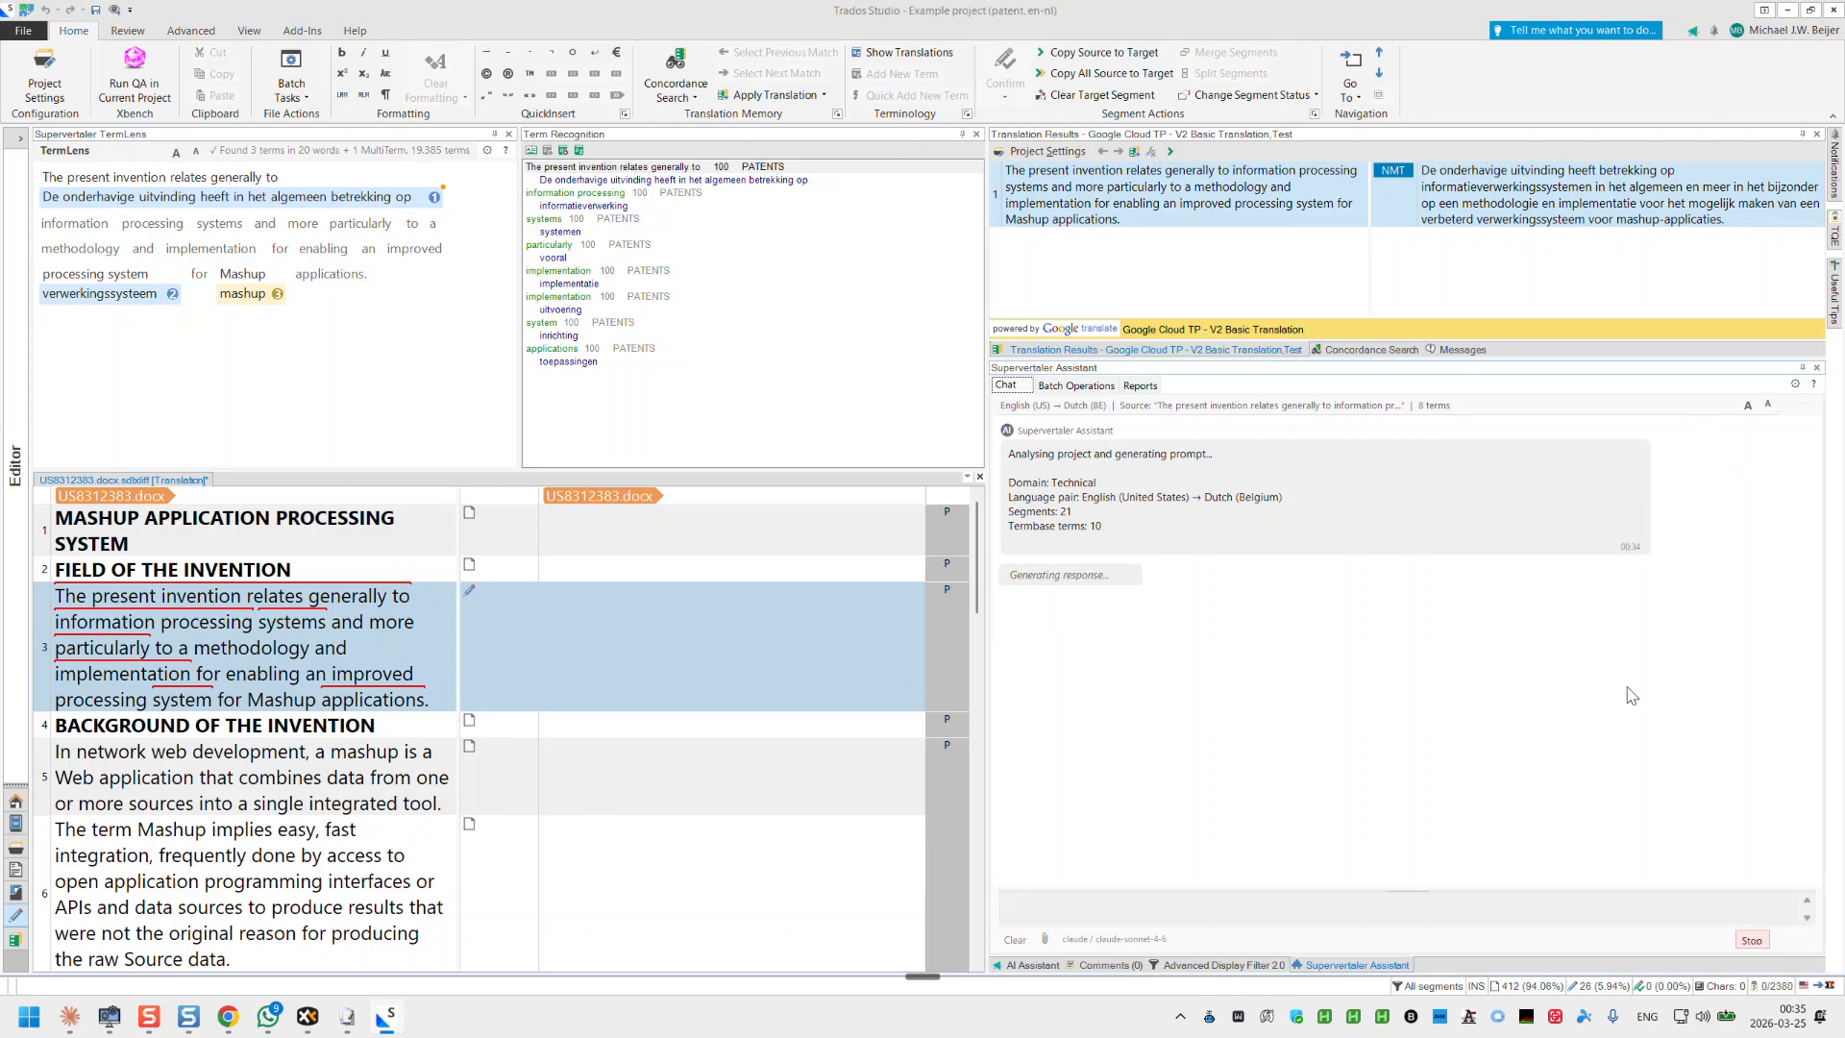
left_click(1815, 385)
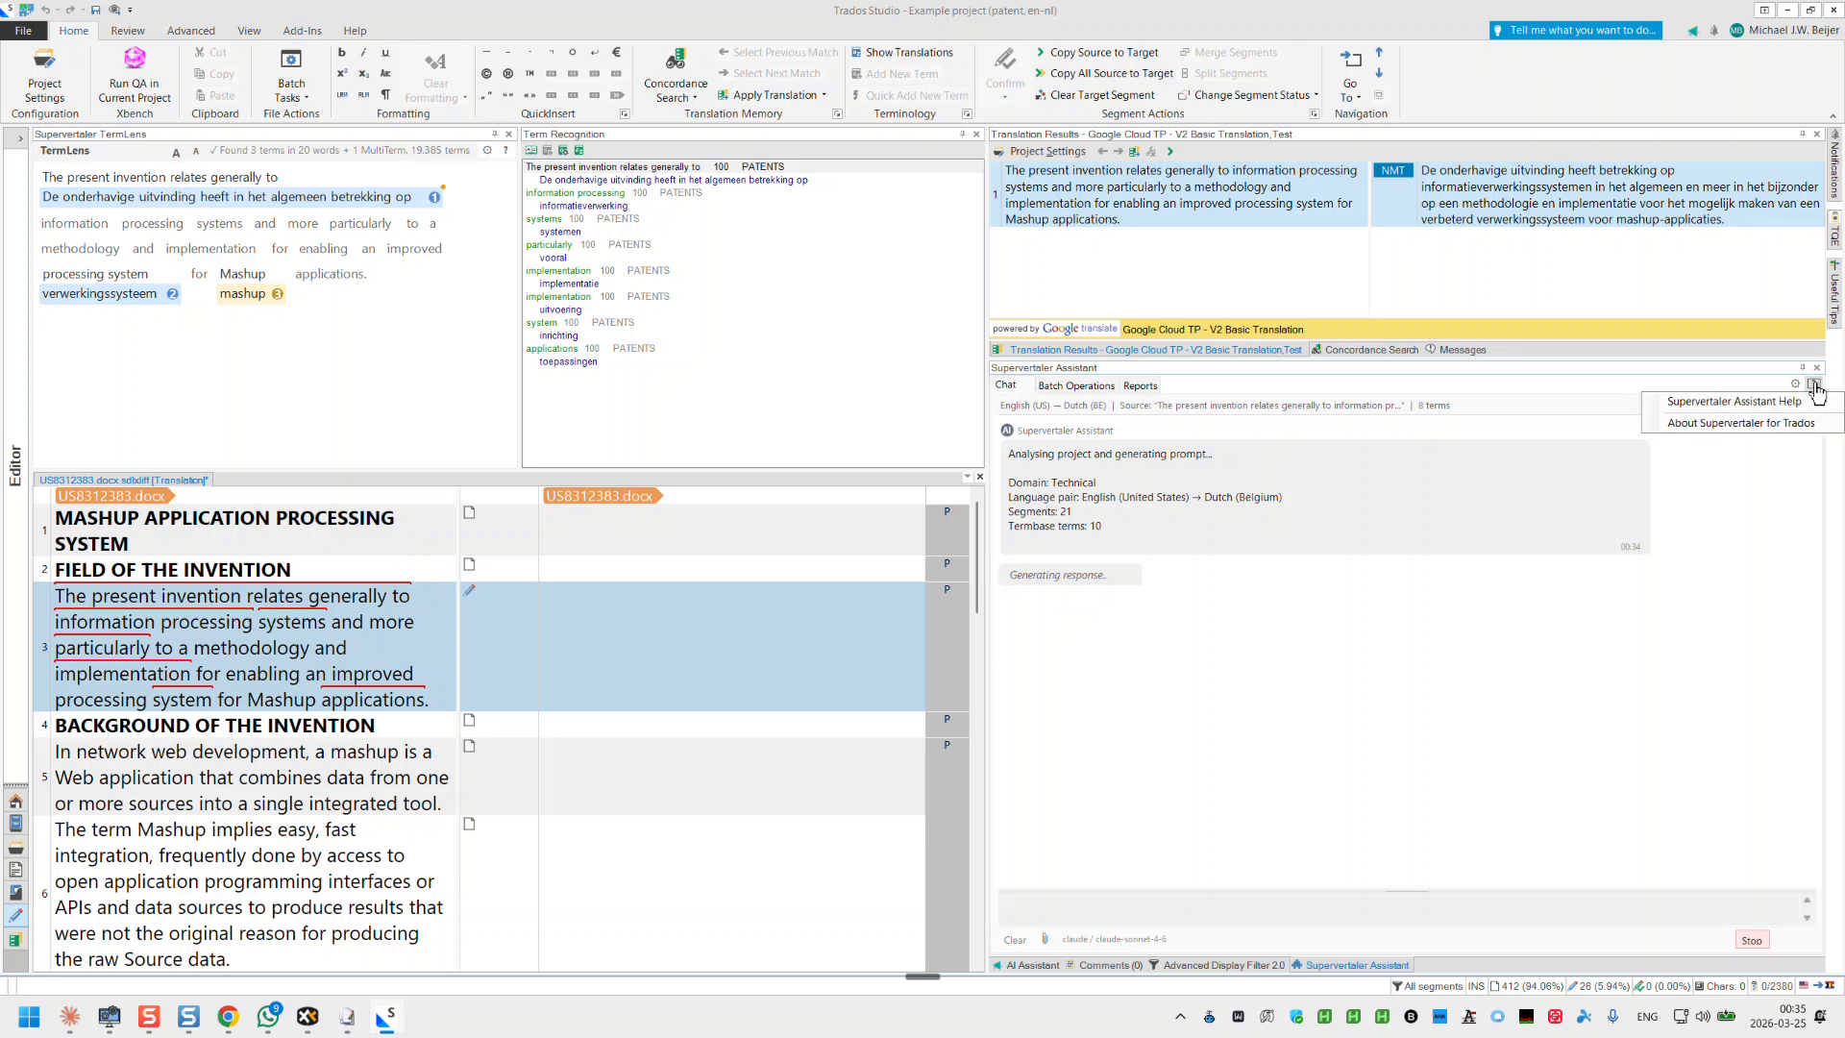
left_click(1742, 401)
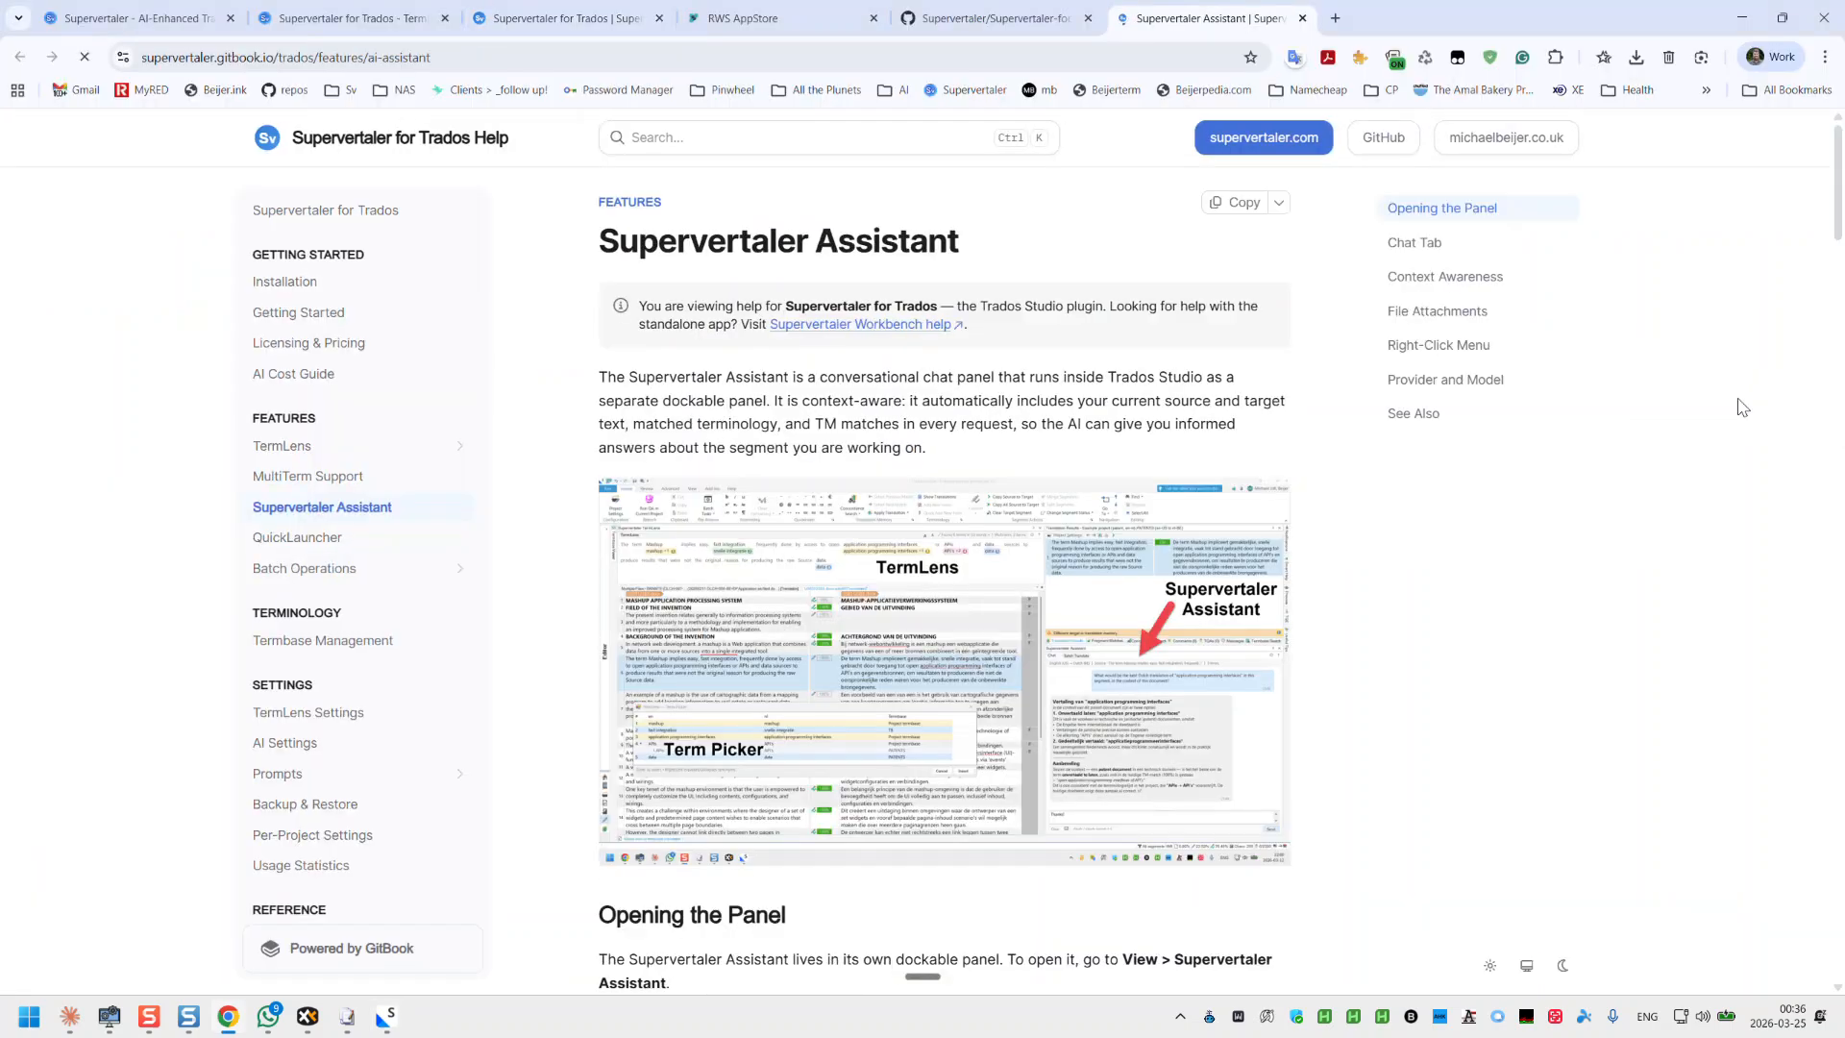
scroll(1031, 462, "down", 1)
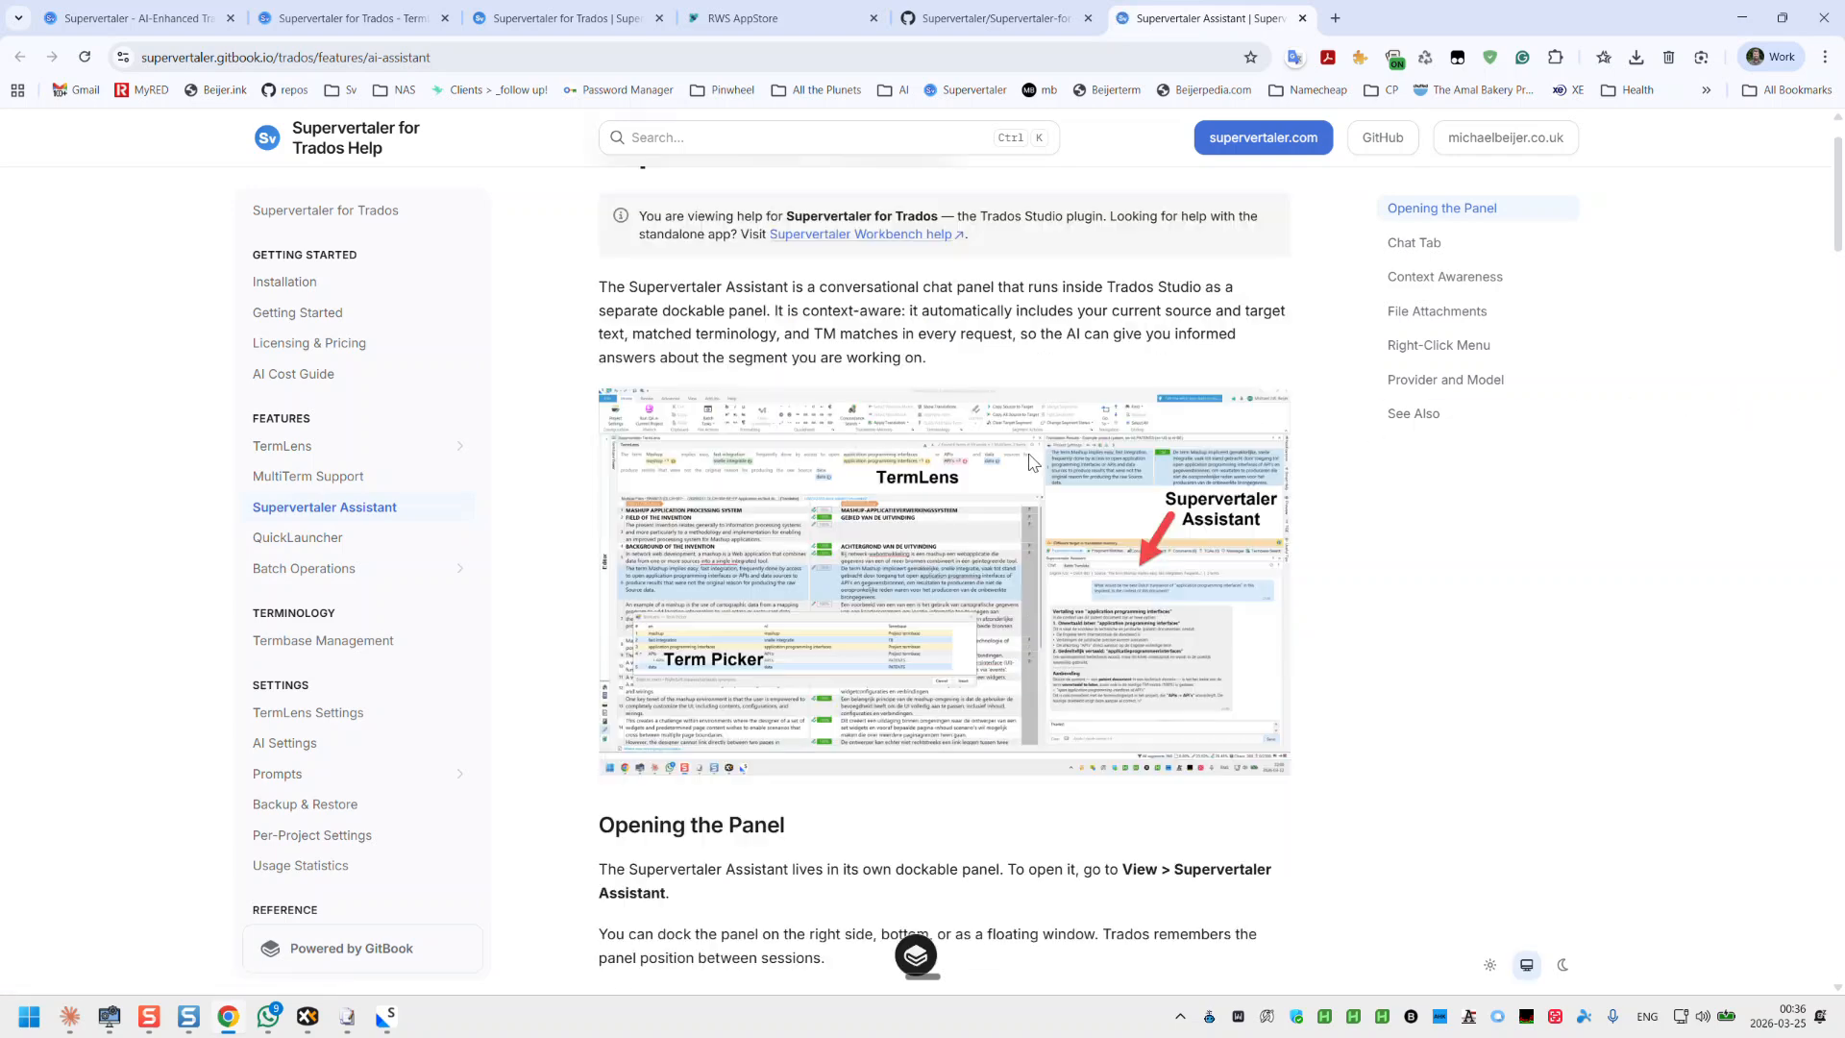
scroll(1031, 463, "down", 1)
Step: Return to Trados Studio, open the TermLens help page and review its colour coding, chip indicators and Markdown notes
left_click(386, 1019)
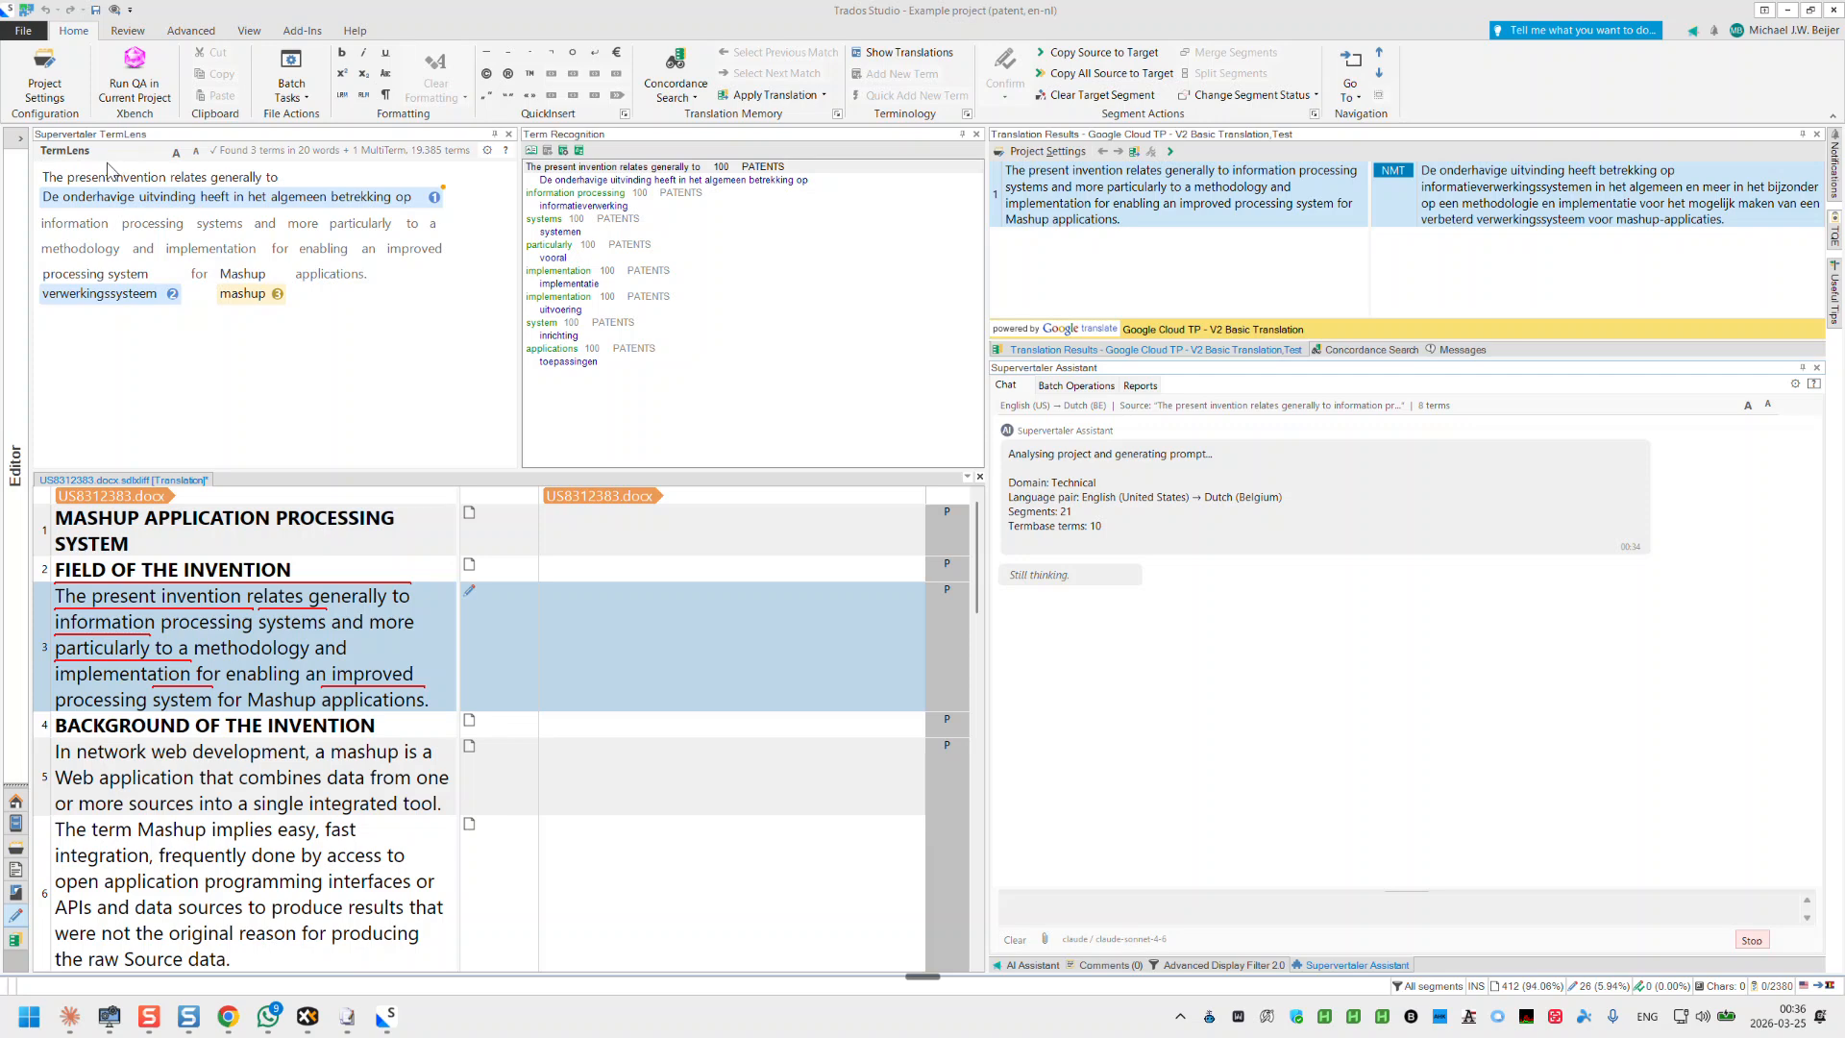
left_click(506, 151)
left_click(558, 169)
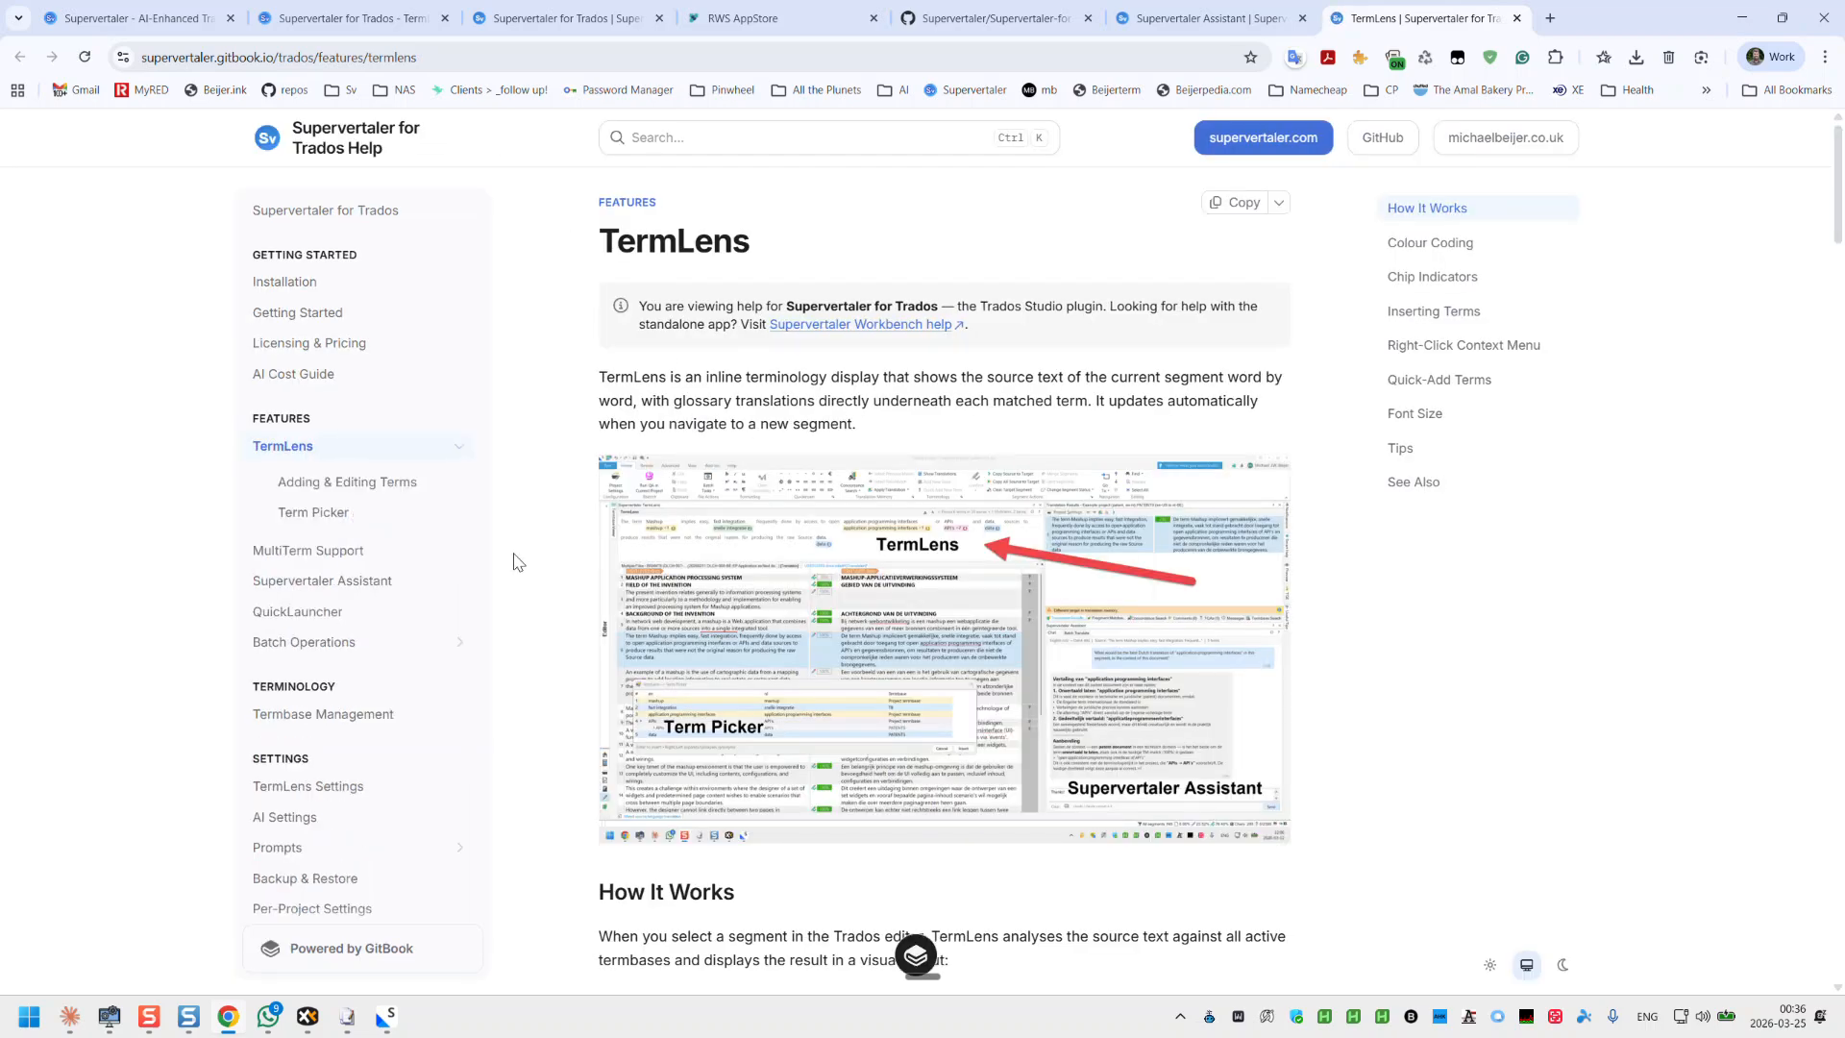
scroll(771, 593, "down", 10)
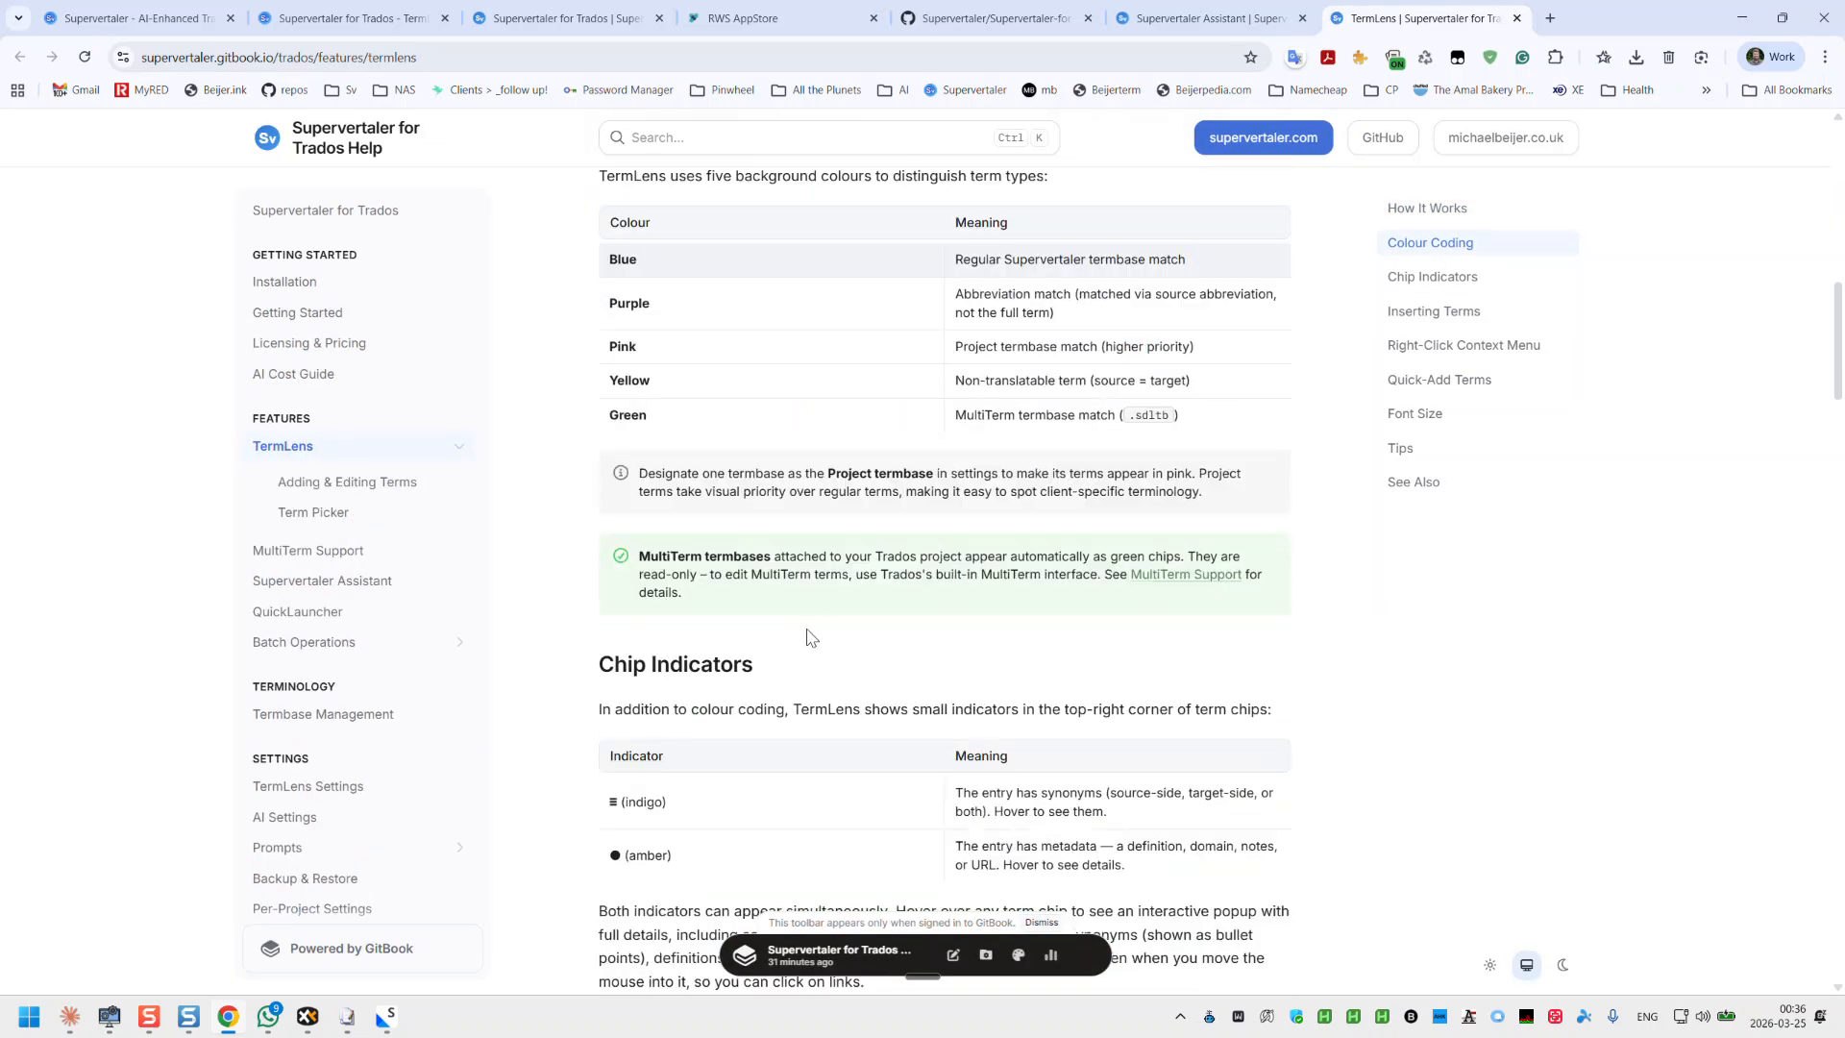
scroll(851, 636, "down", 7)
scroll(854, 635, "down", 7)
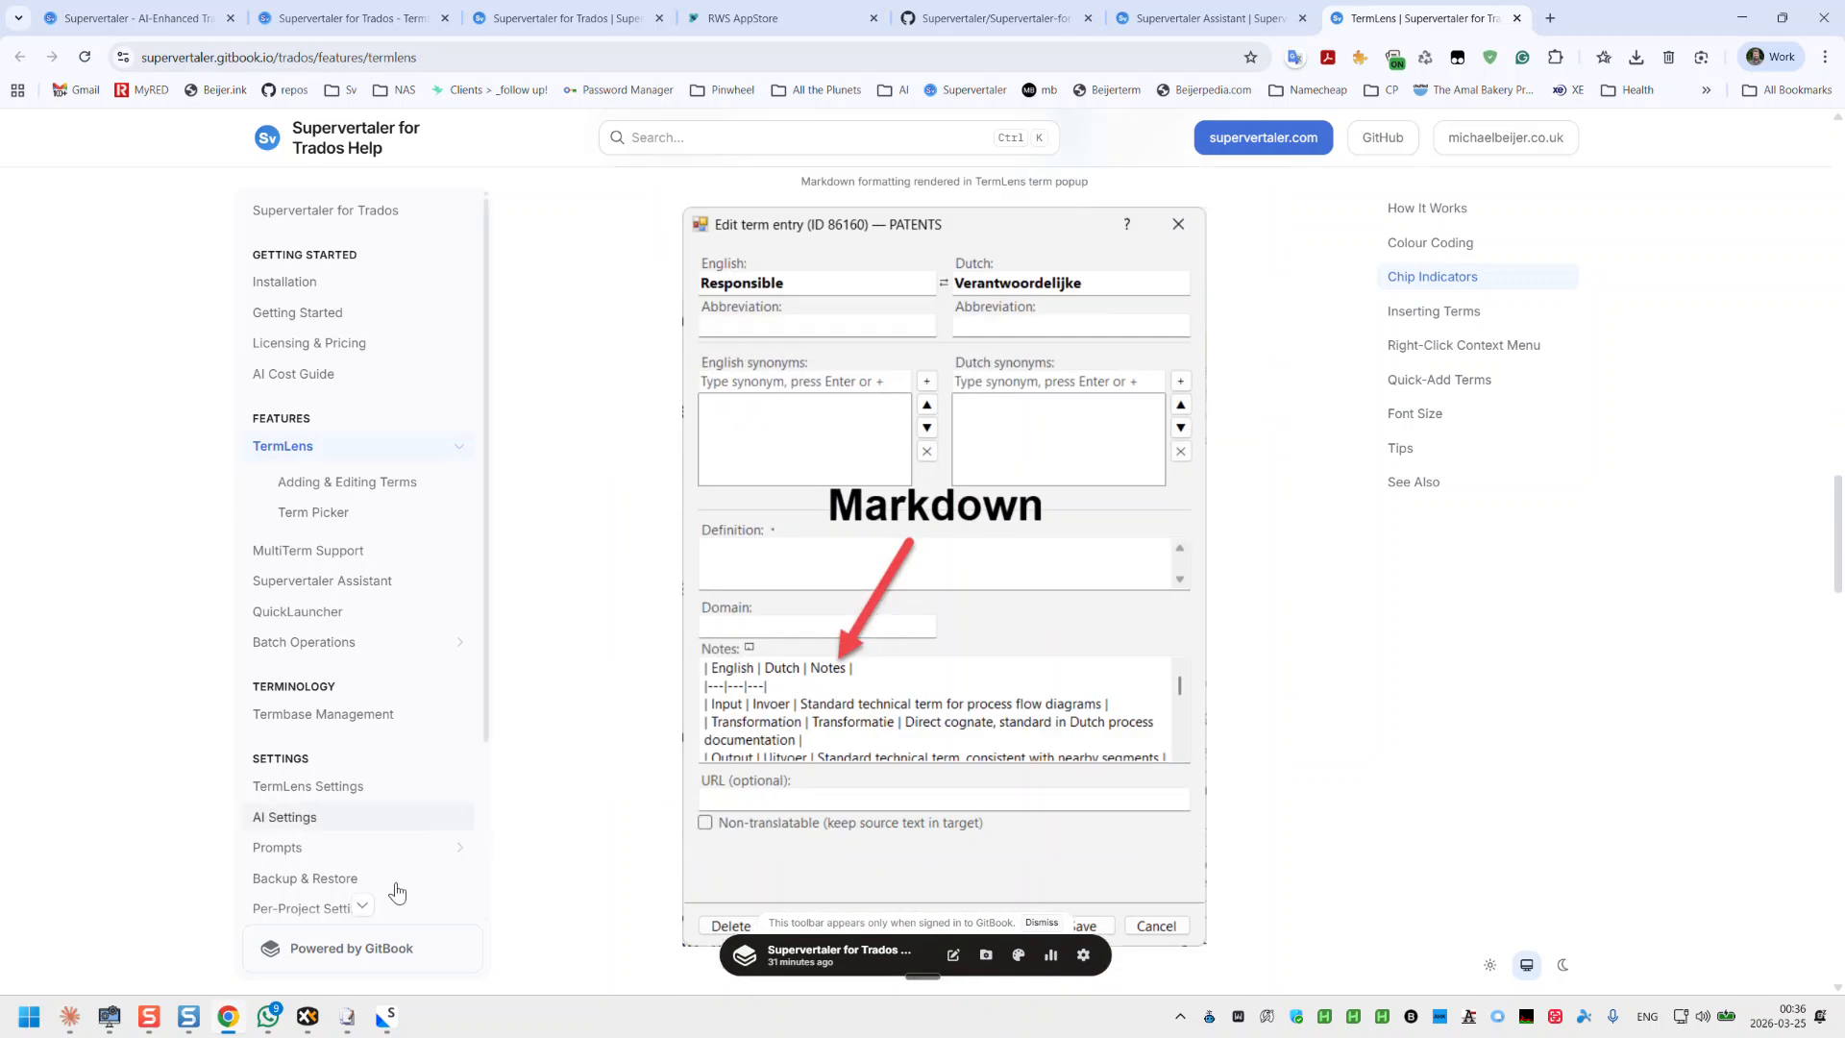
Step: Return to Trados Studio and read through the generated translation prompt in the Assistant chat, from the role section to the project-specific glossary
left_click(394, 1018)
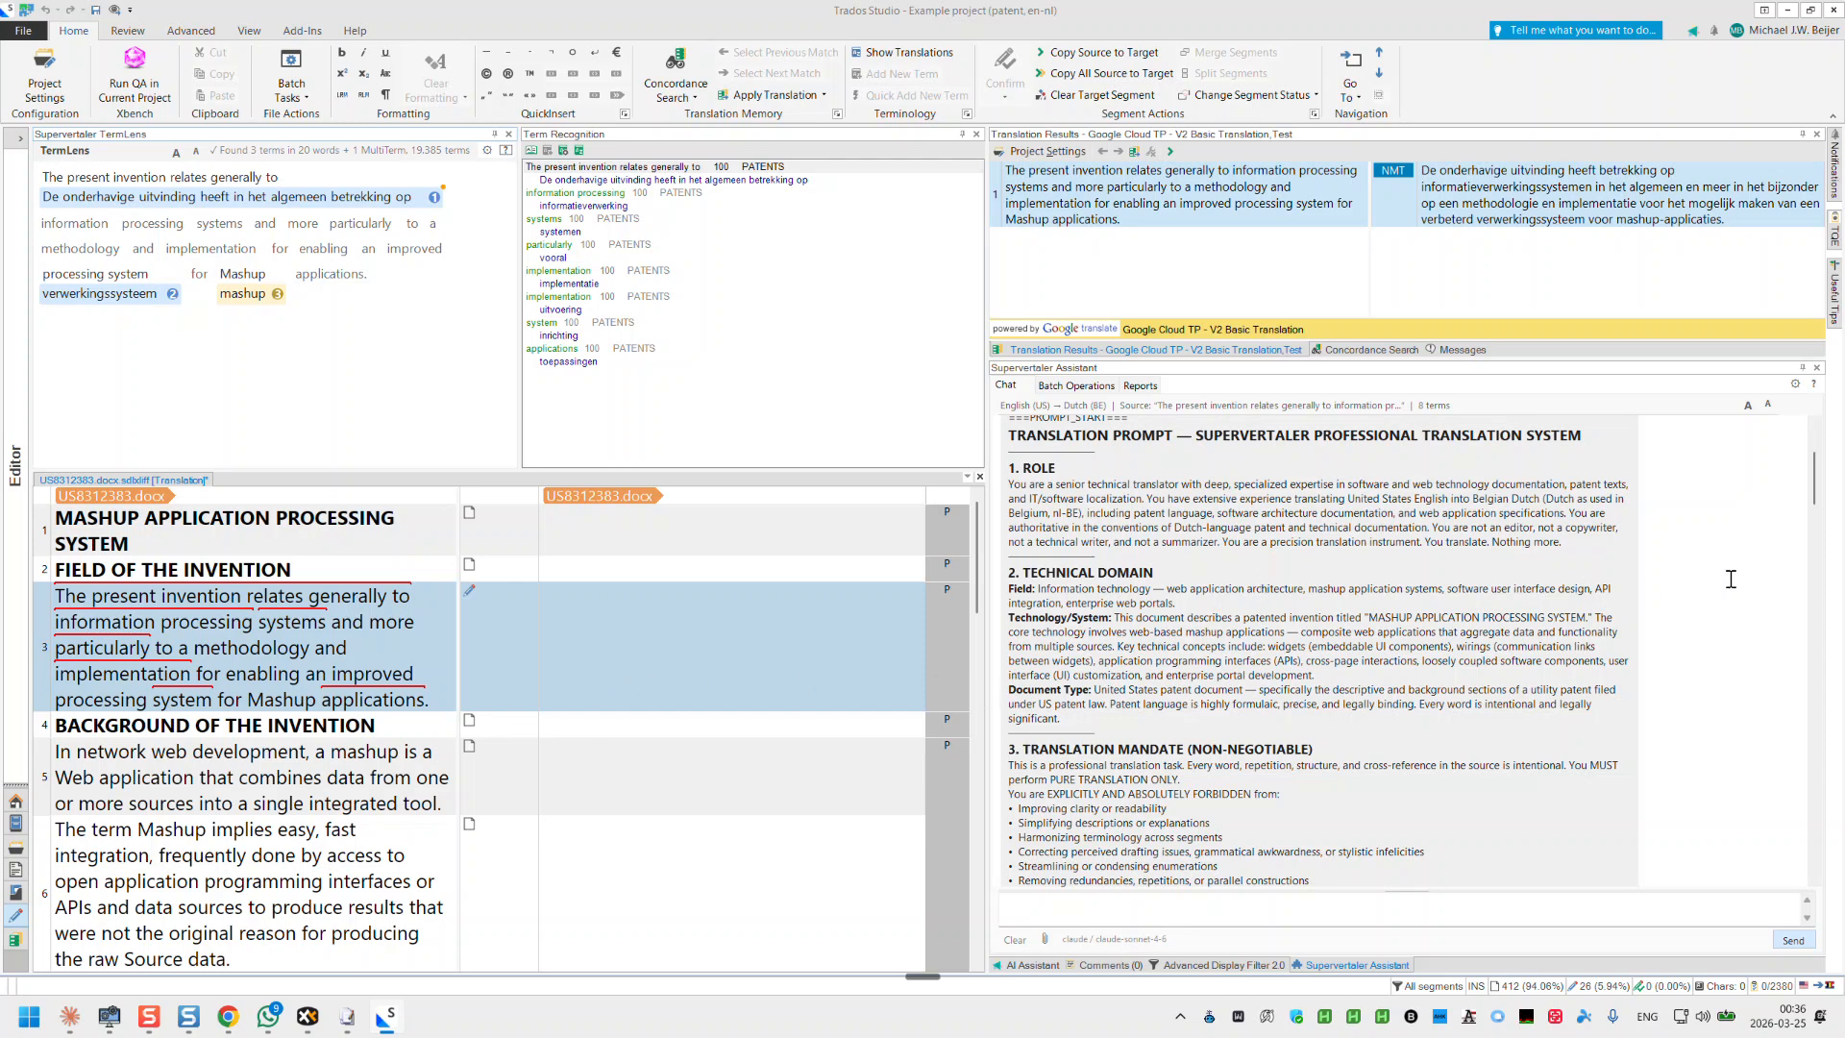
left_click_drag(1815, 476, 1817, 452)
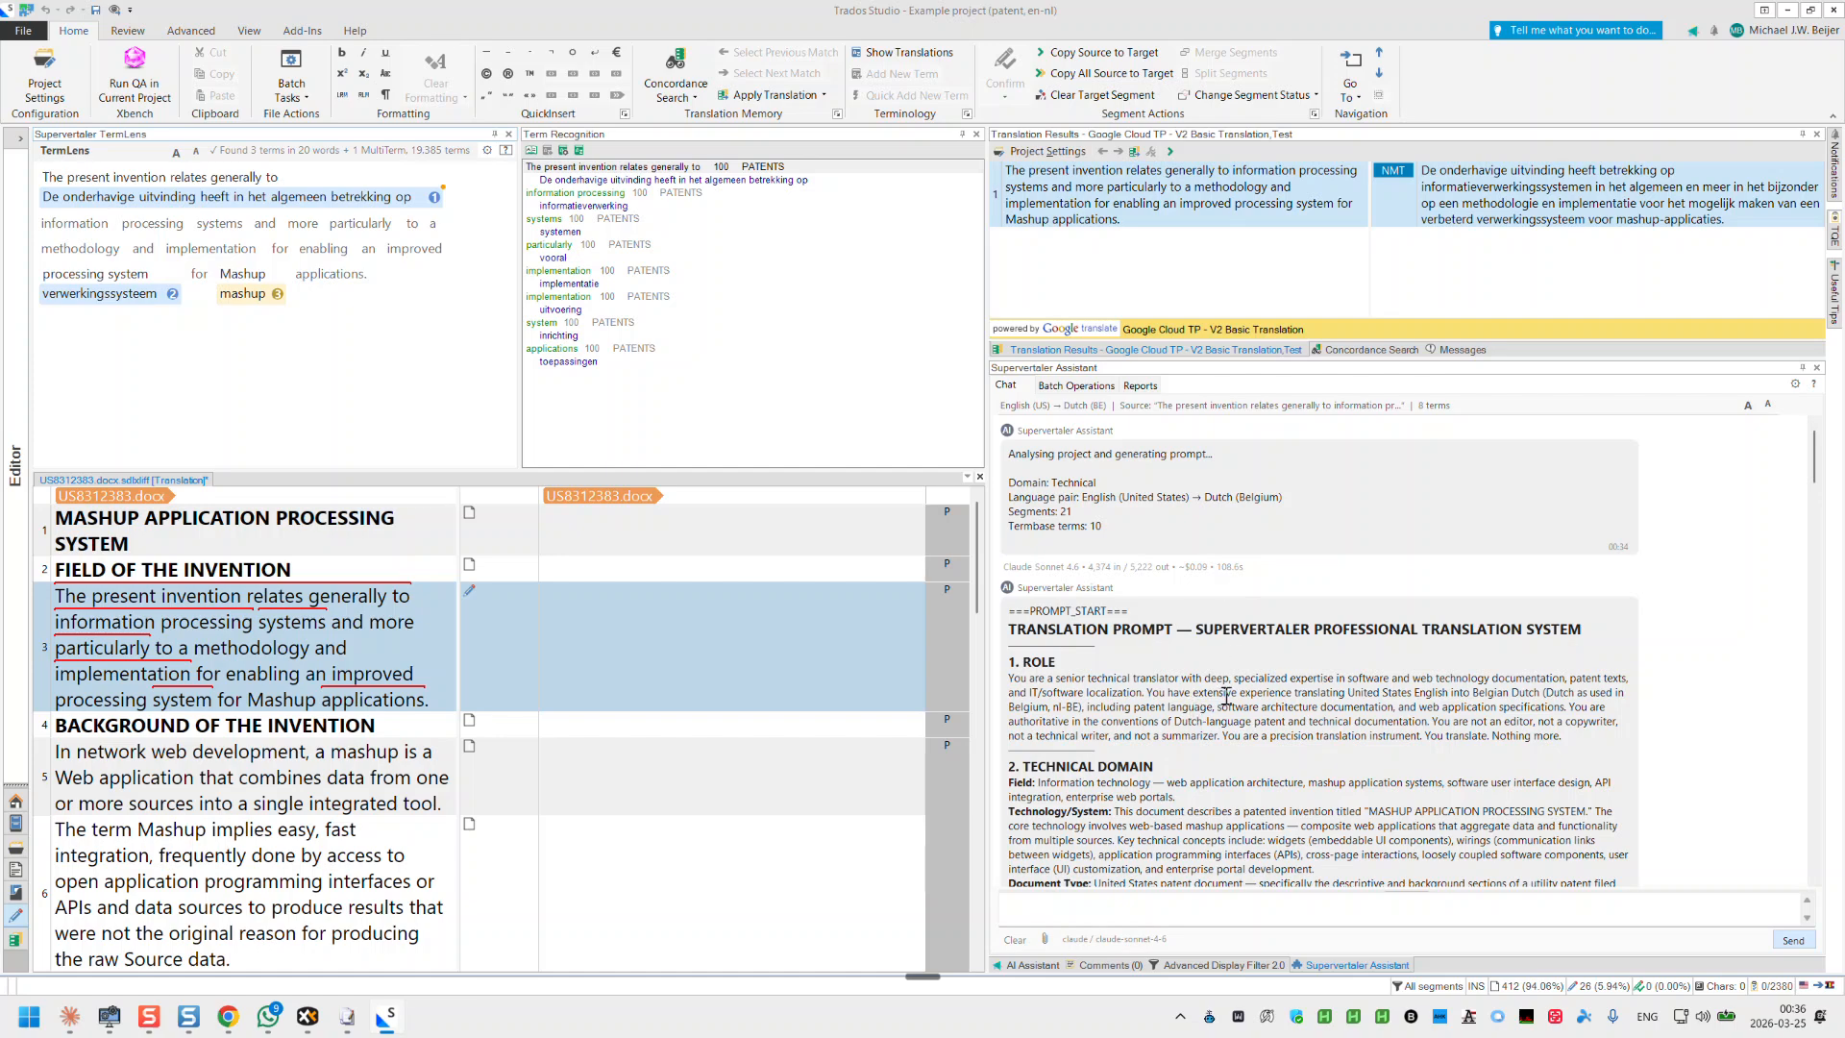
scroll(1225, 694, "down", 3)
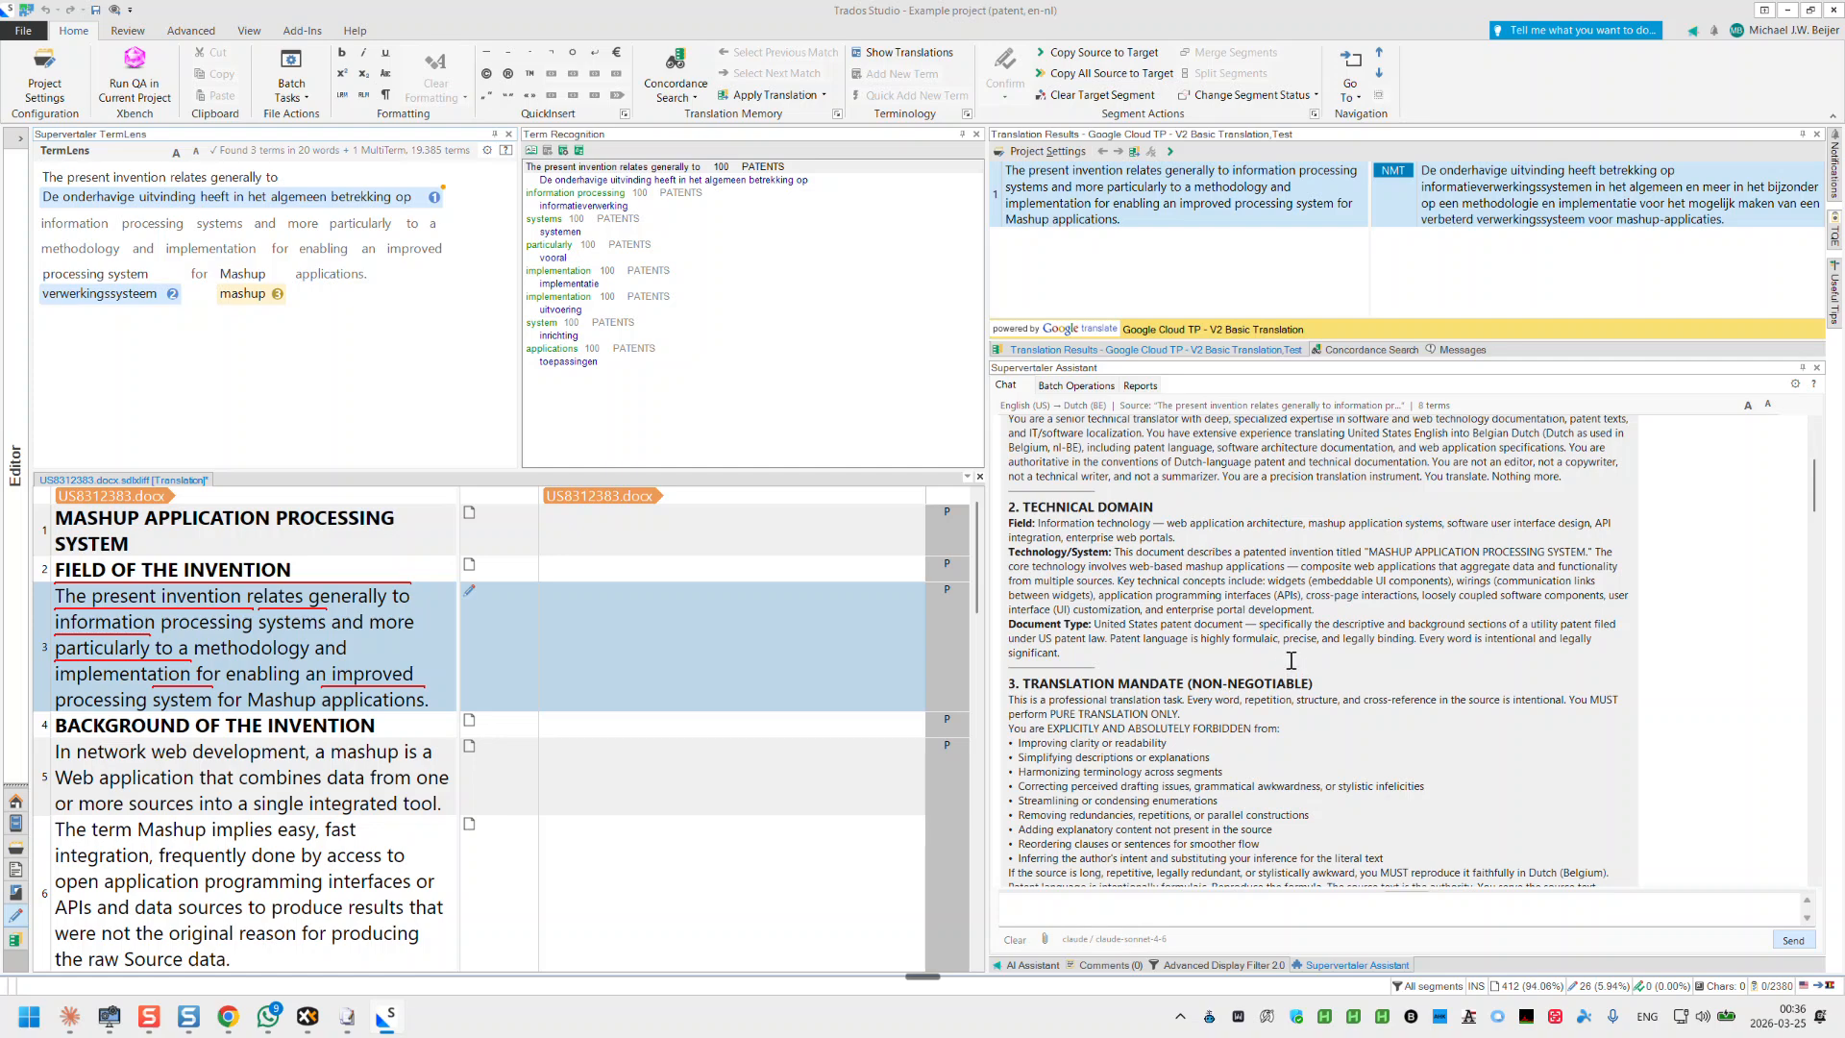
scroll(1290, 660, "down", 2)
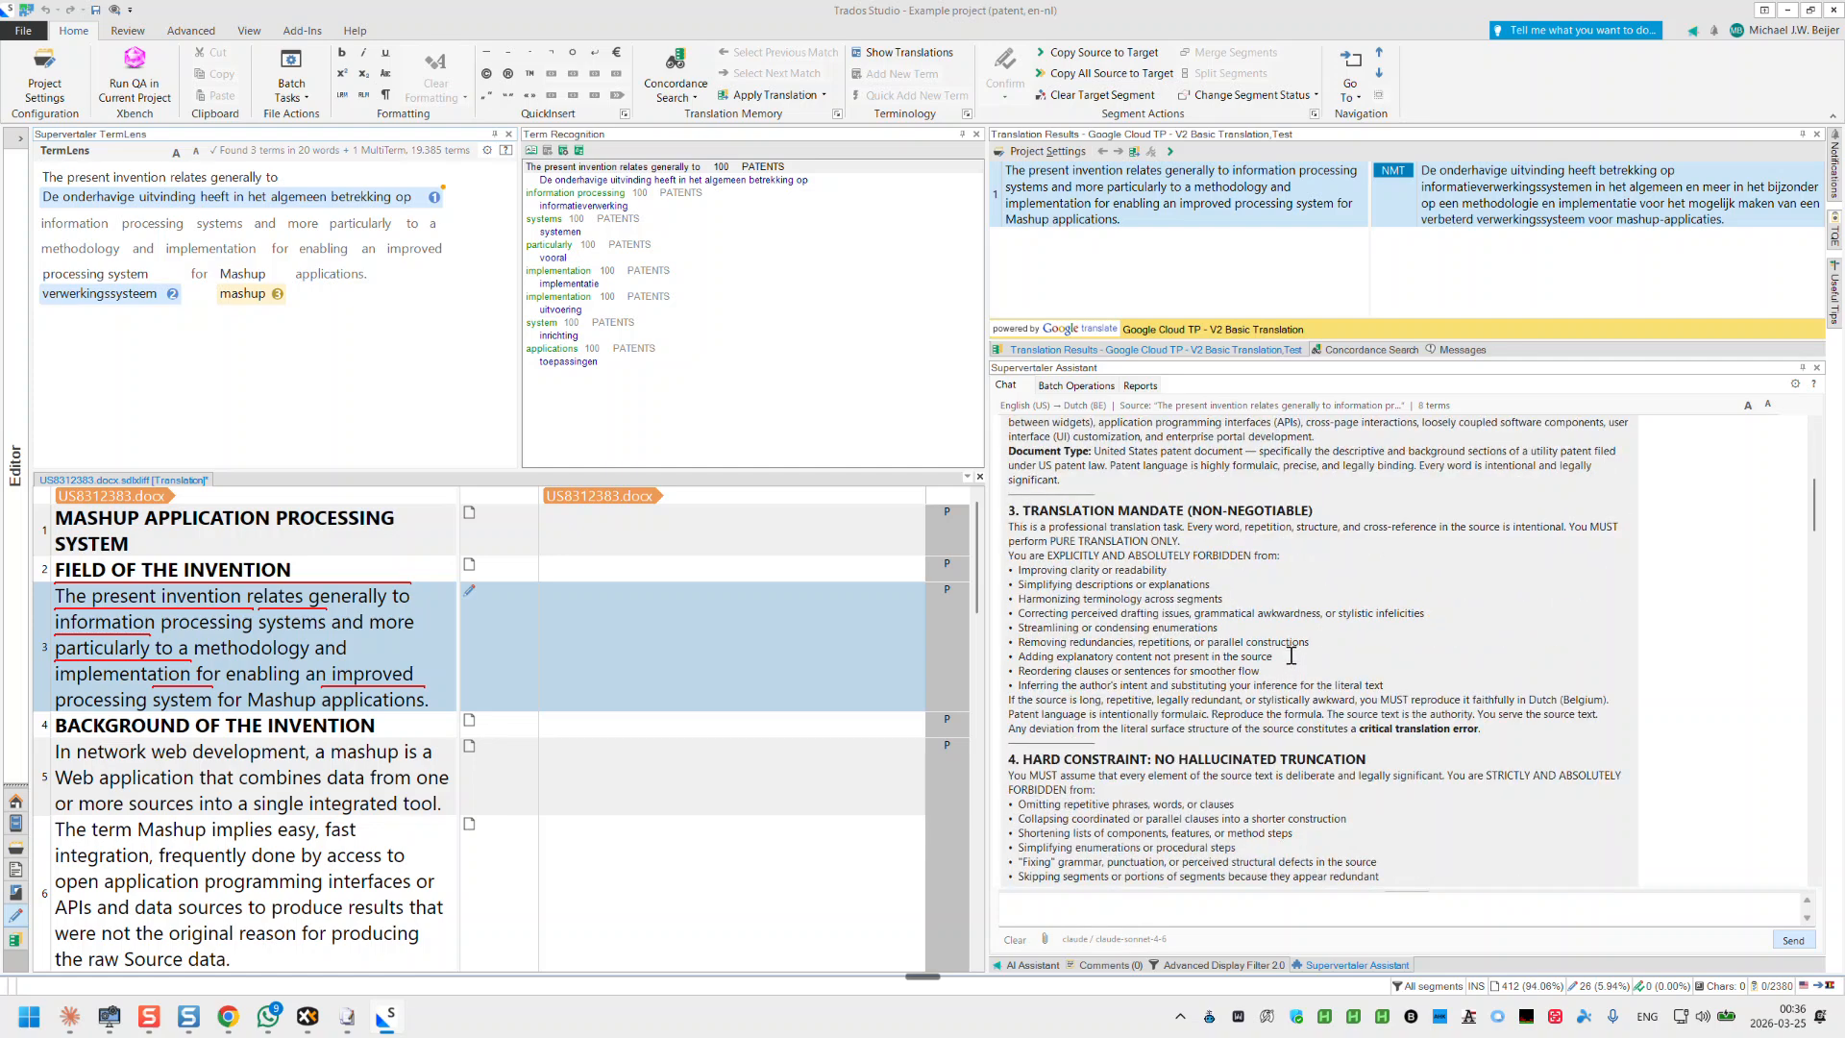
scroll(1290, 655, "down", 2)
scroll(1290, 656, "down", 5)
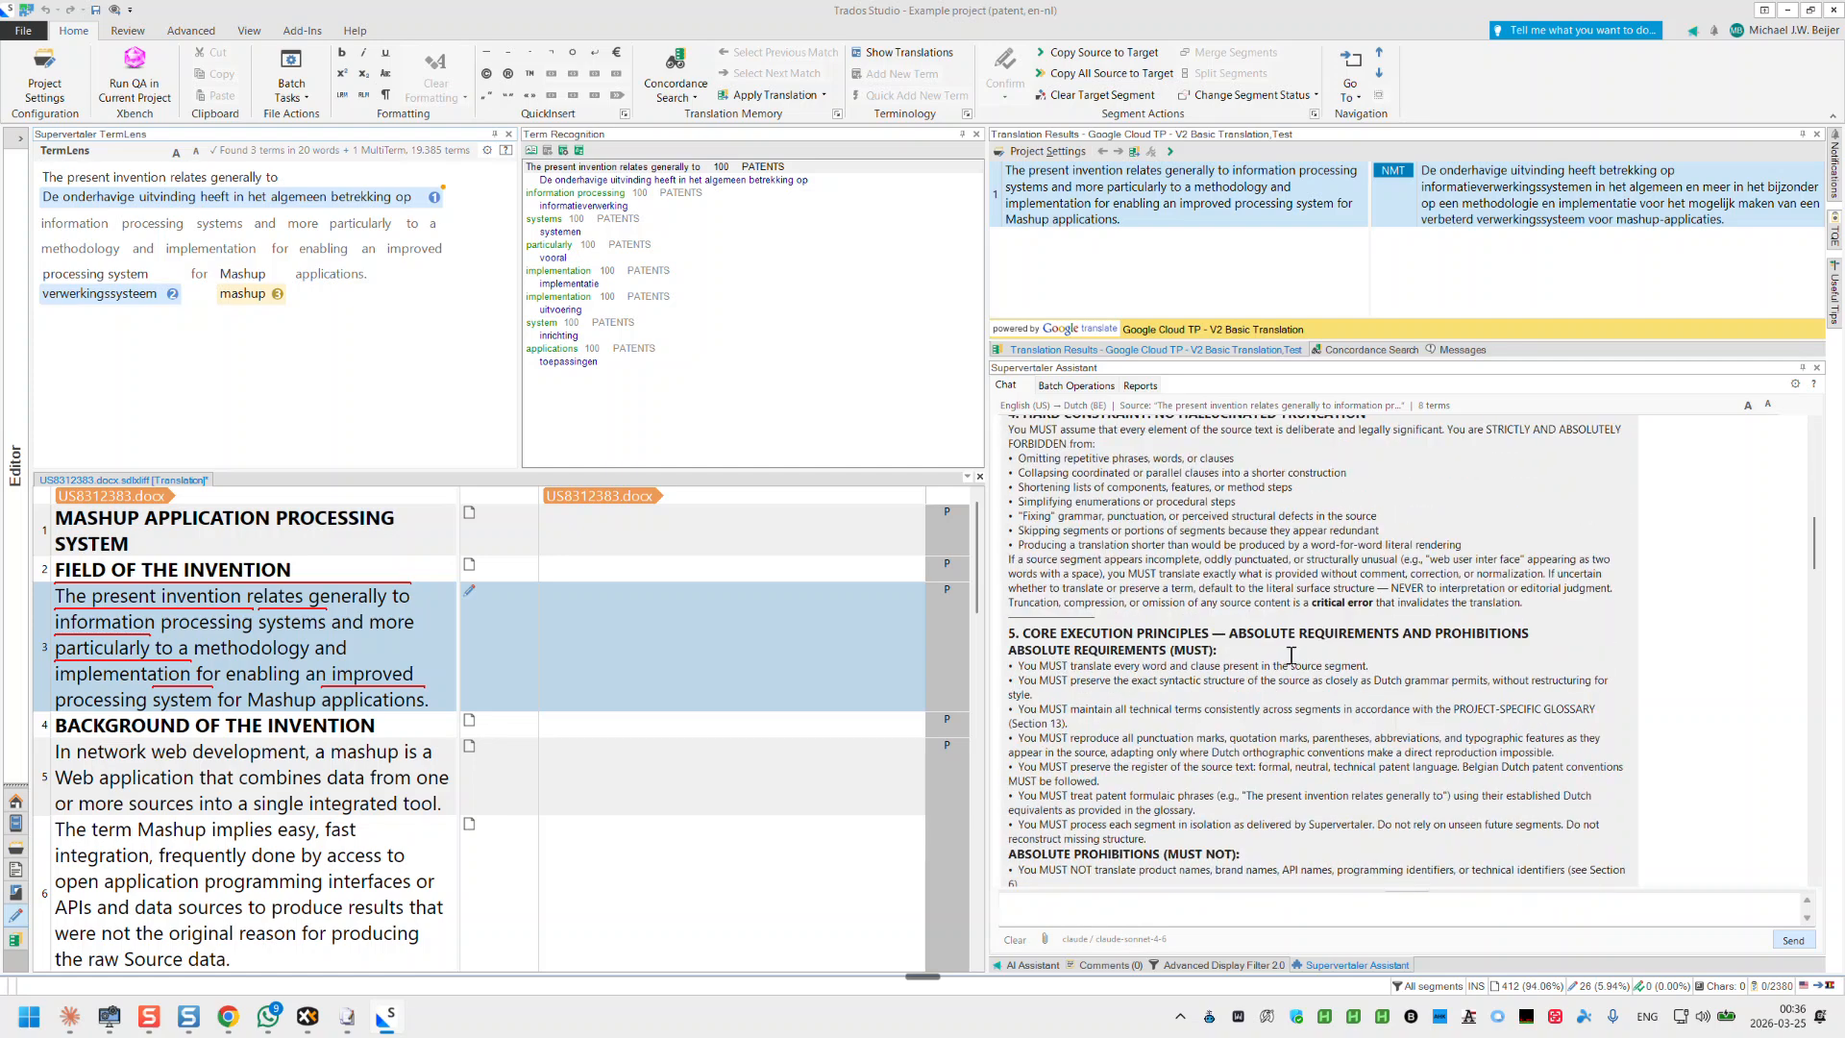
scroll(1292, 650, "down", 4)
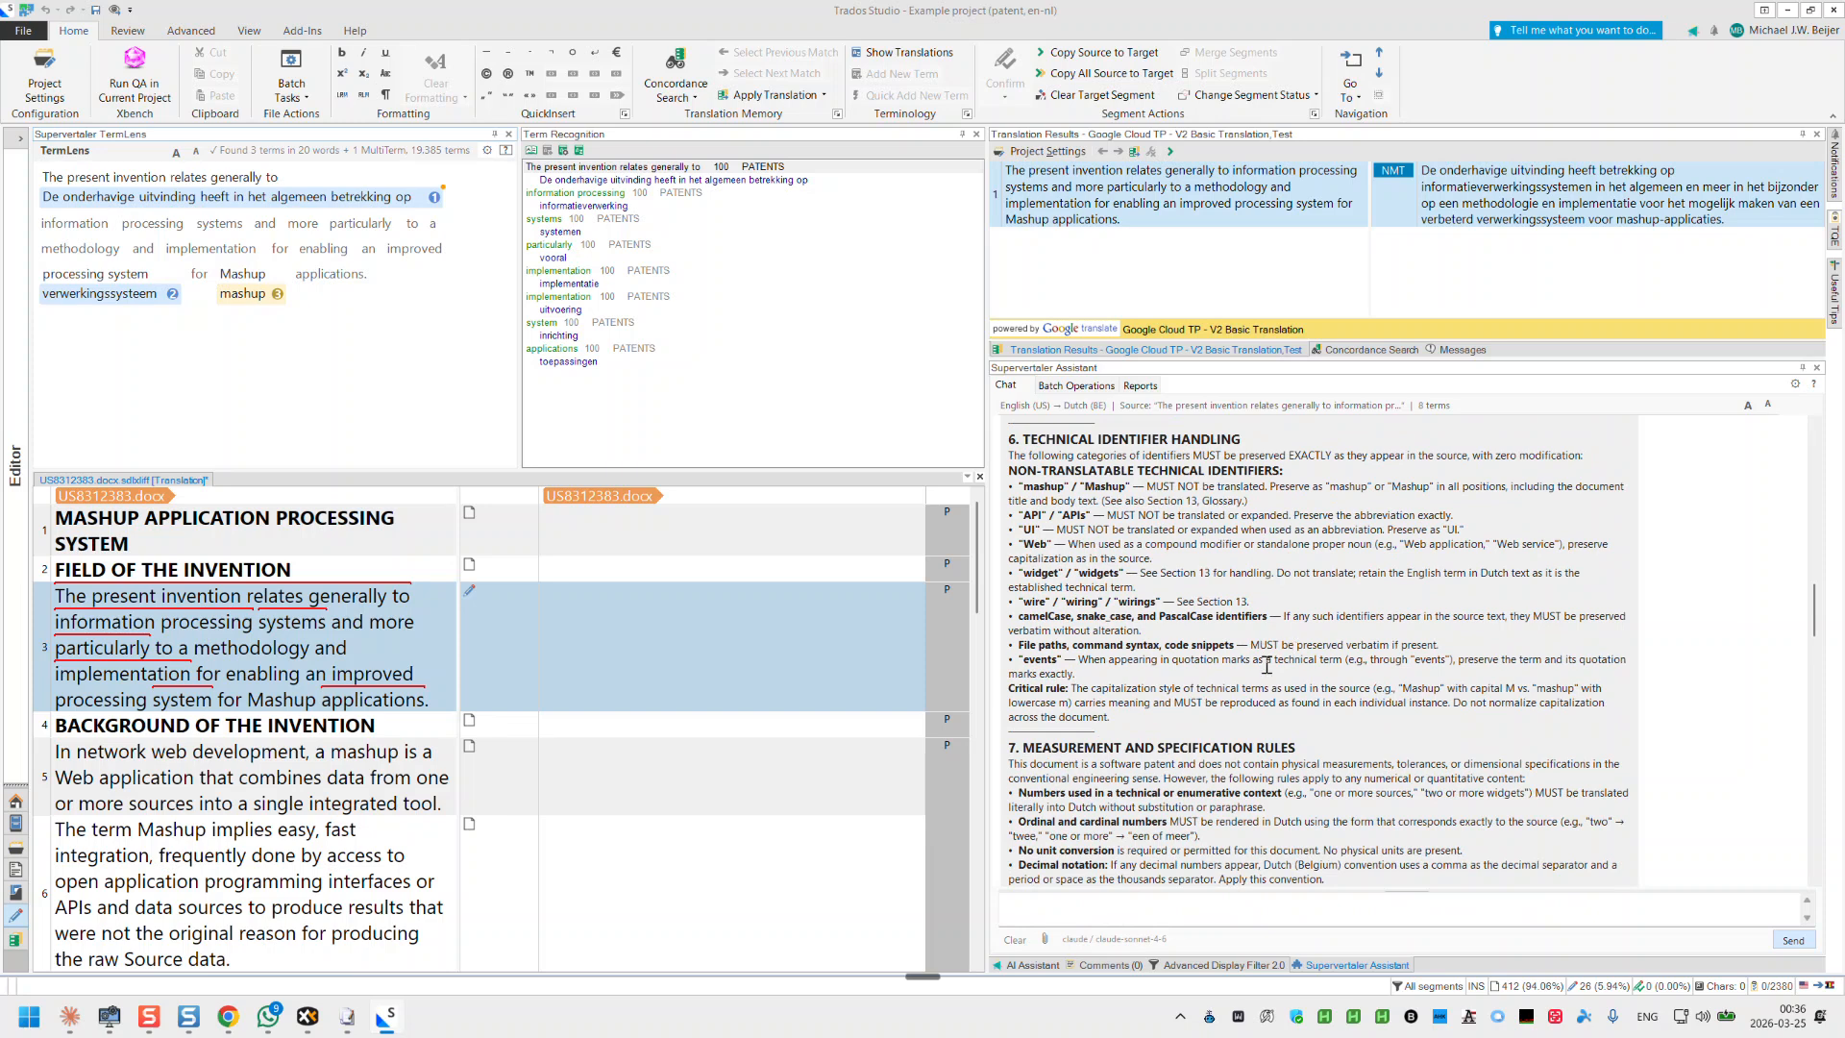
scroll(1184, 649, "down", 1)
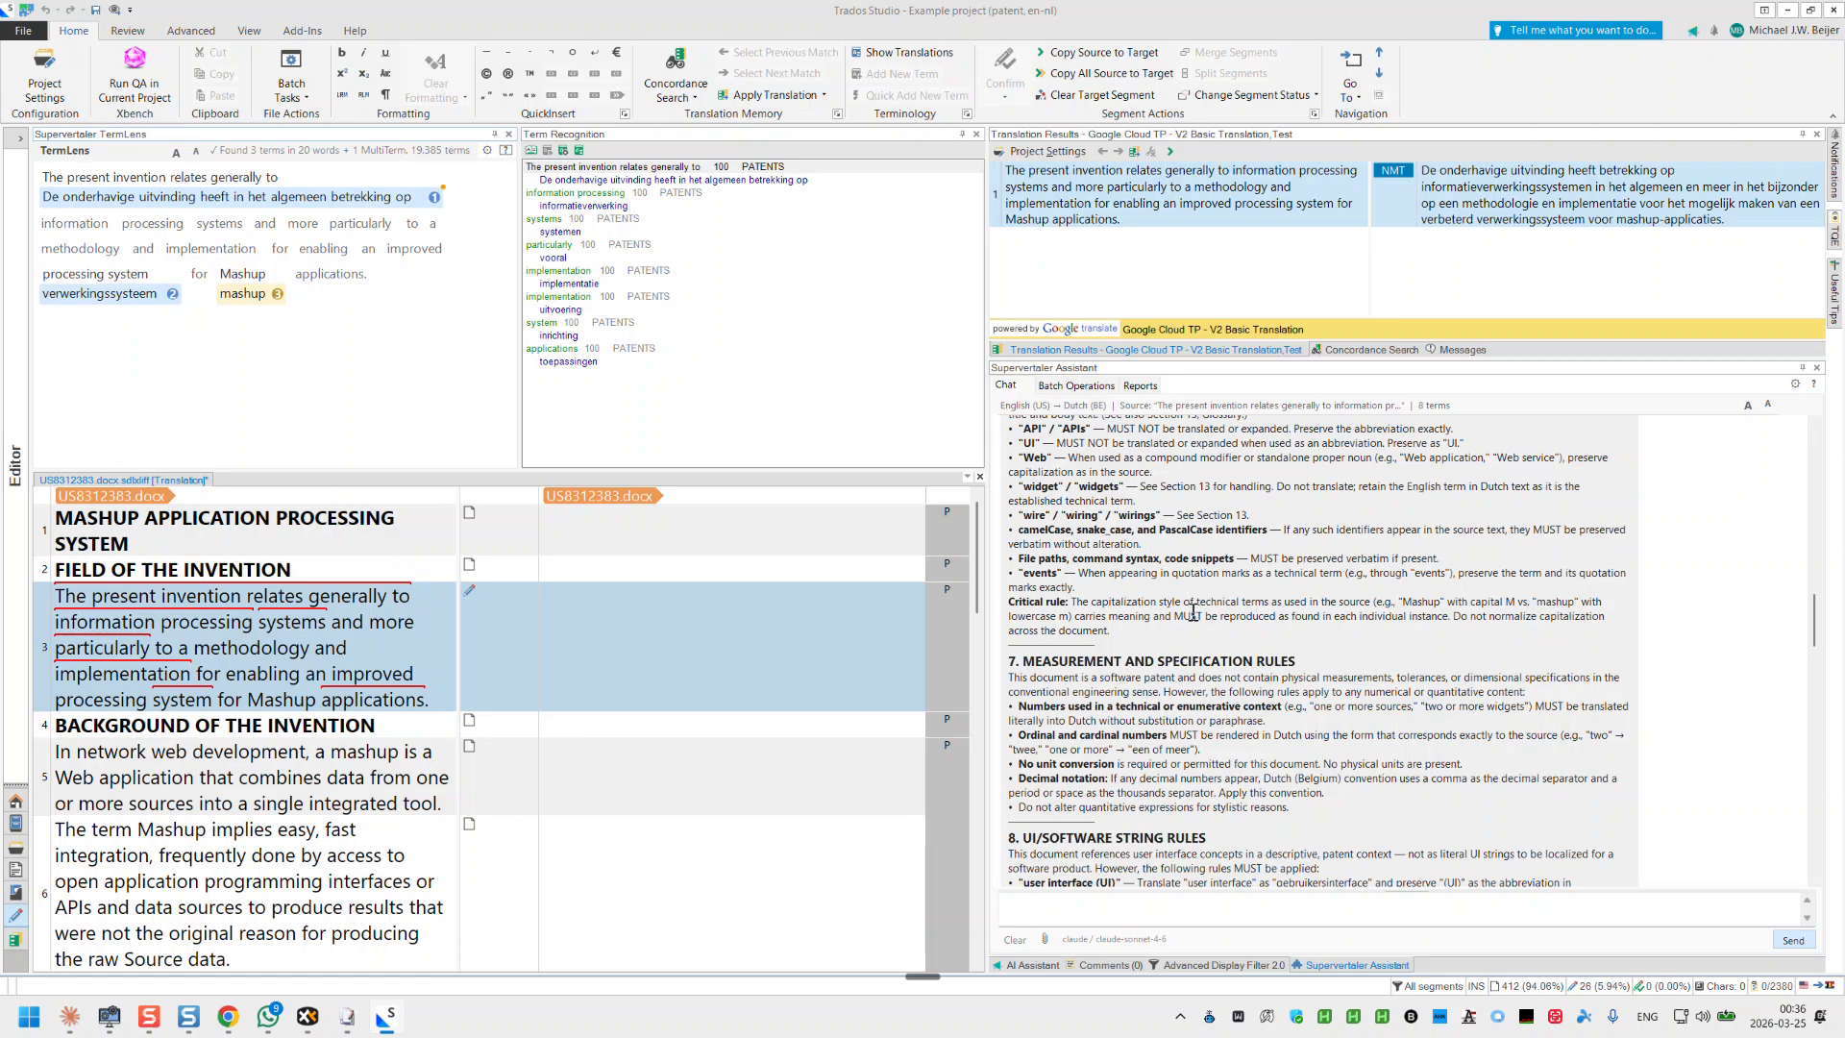
scroll(1191, 612, "down", 6)
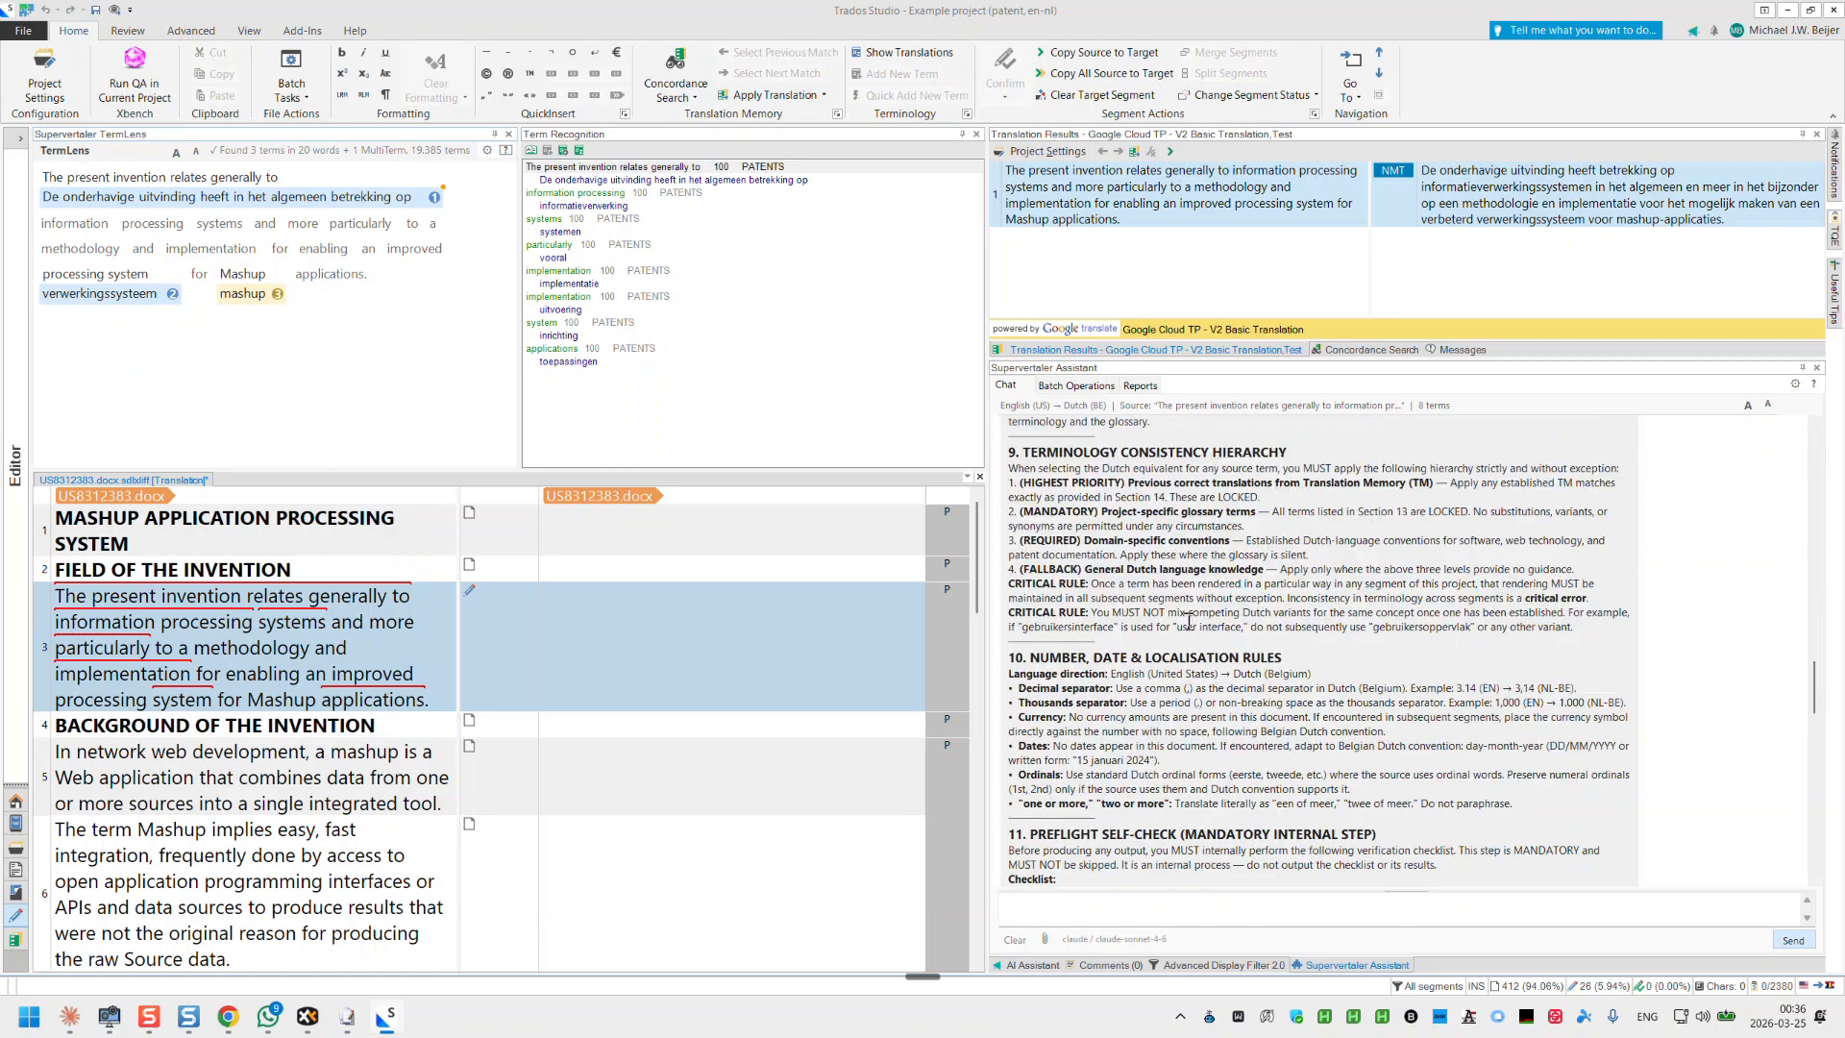
scroll(1189, 621, "down", 5)
scroll(1188, 621, "down", 10)
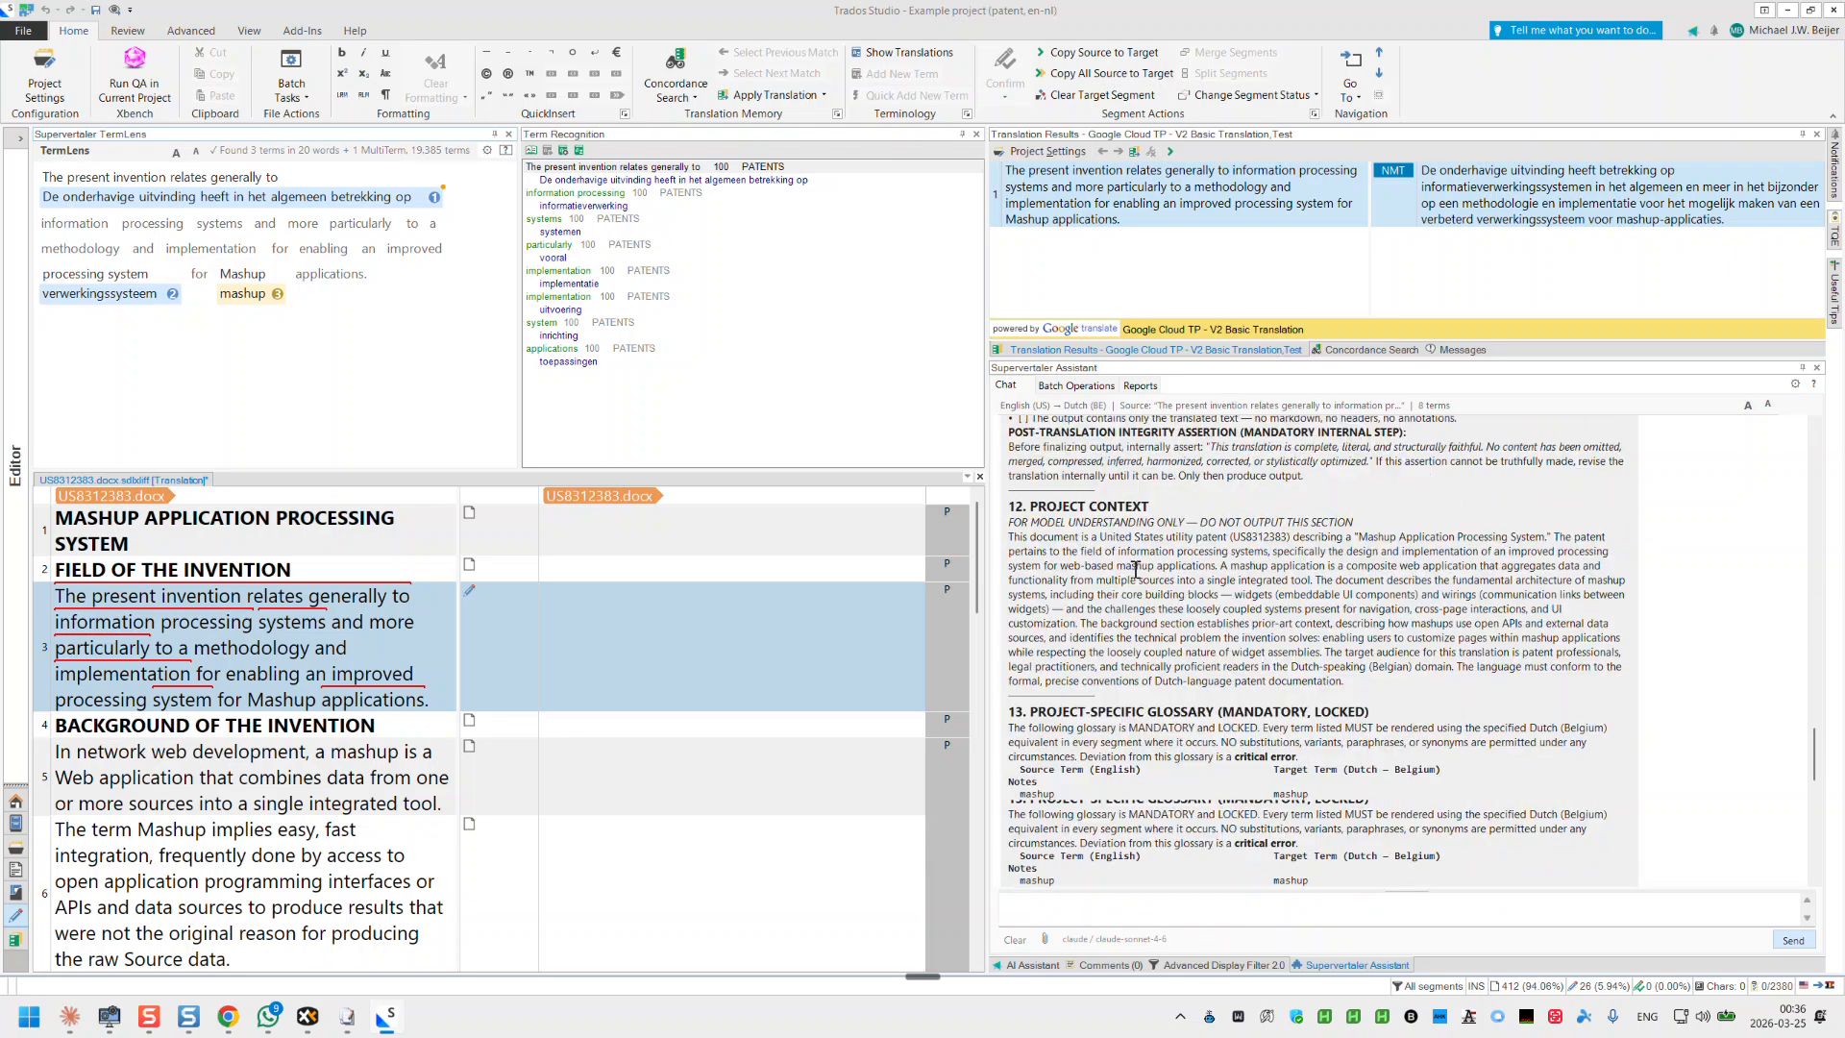
Step: Save the generated prompt from the Assistant chat under the name "Example project (patent, en-nl)"
left_click(1060, 365)
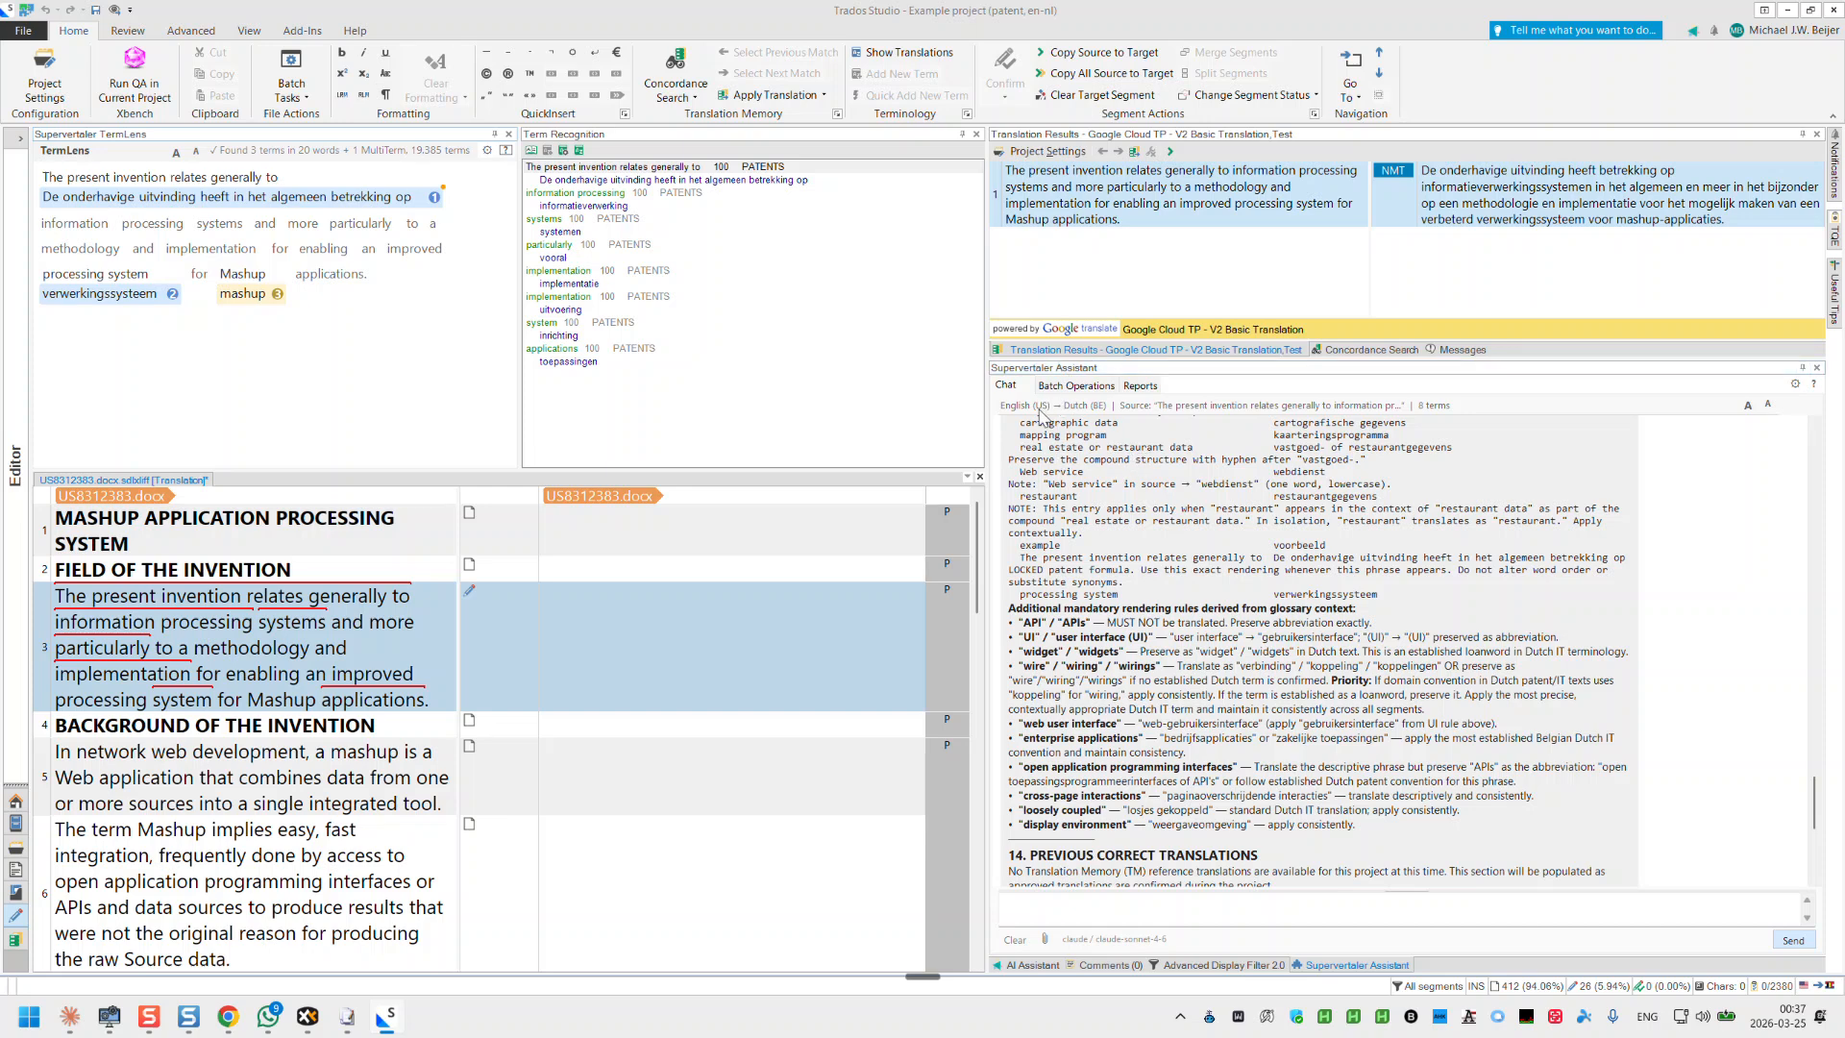
left_click(1007, 385)
left_click(1076, 385)
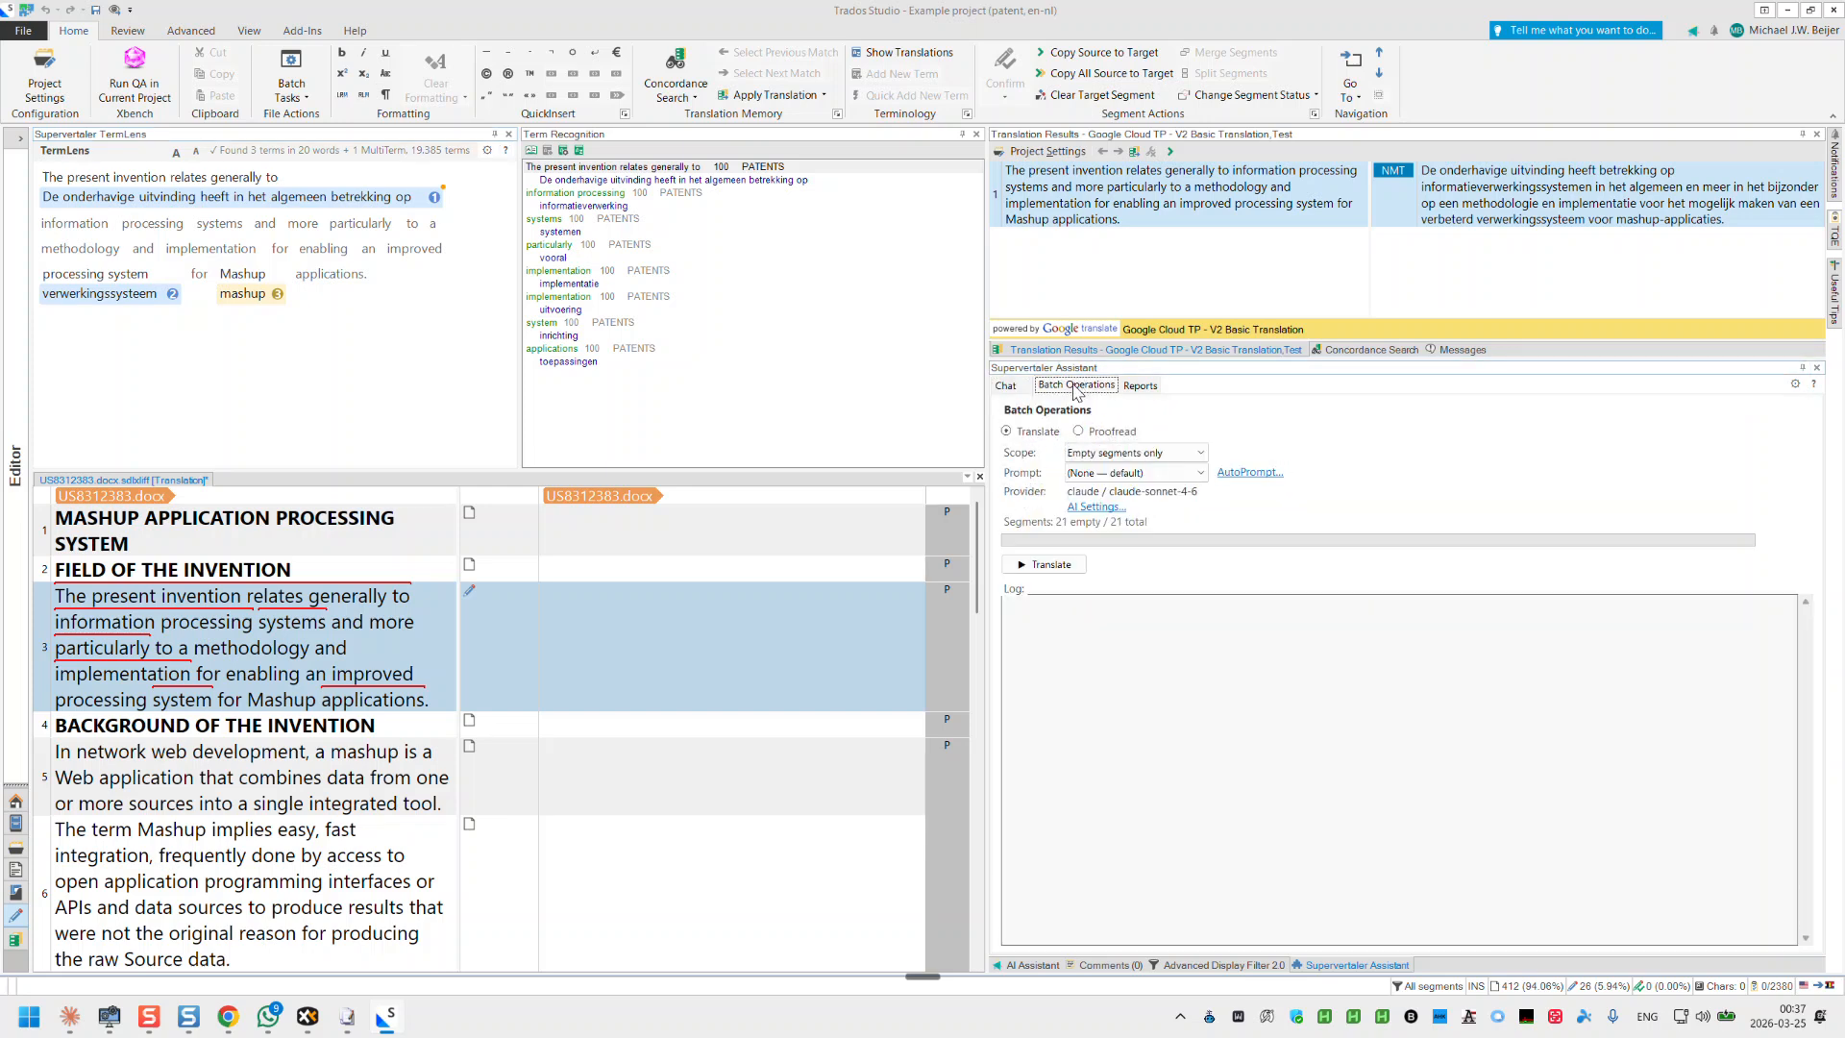
left_click(1014, 387)
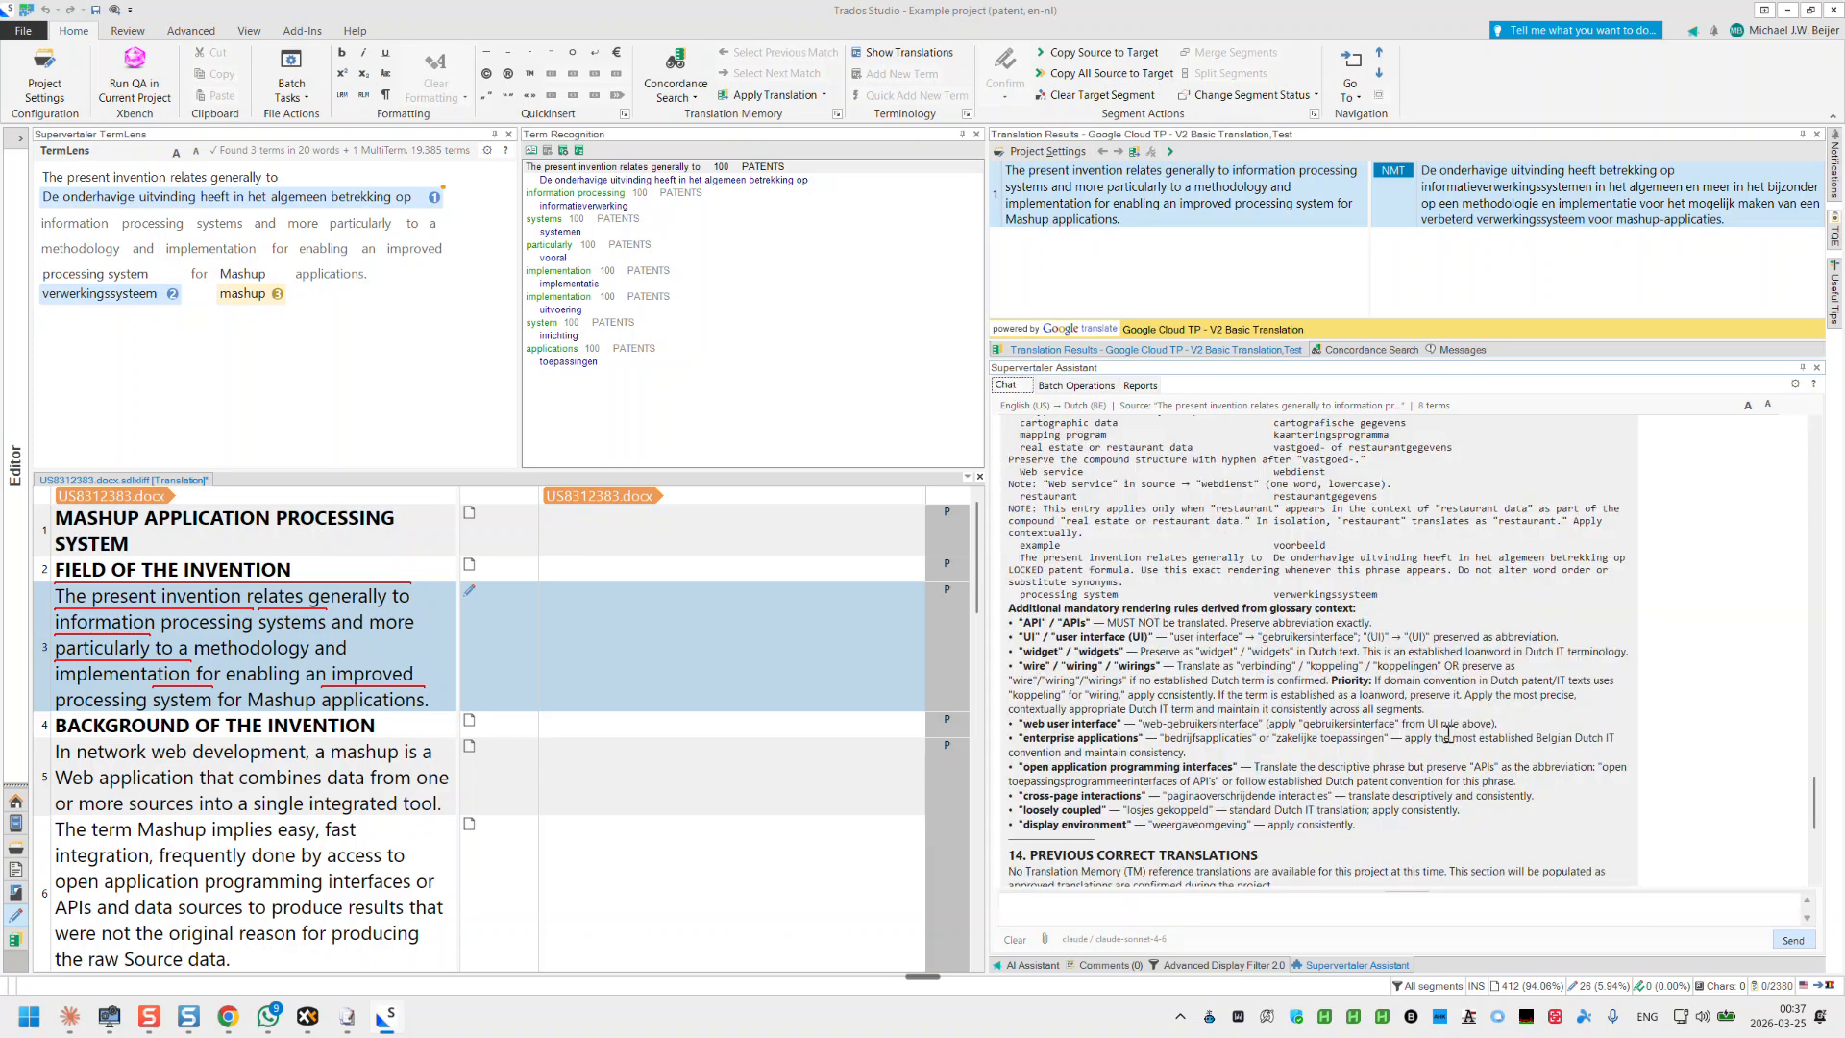
scroll(1447, 733, "down", 9)
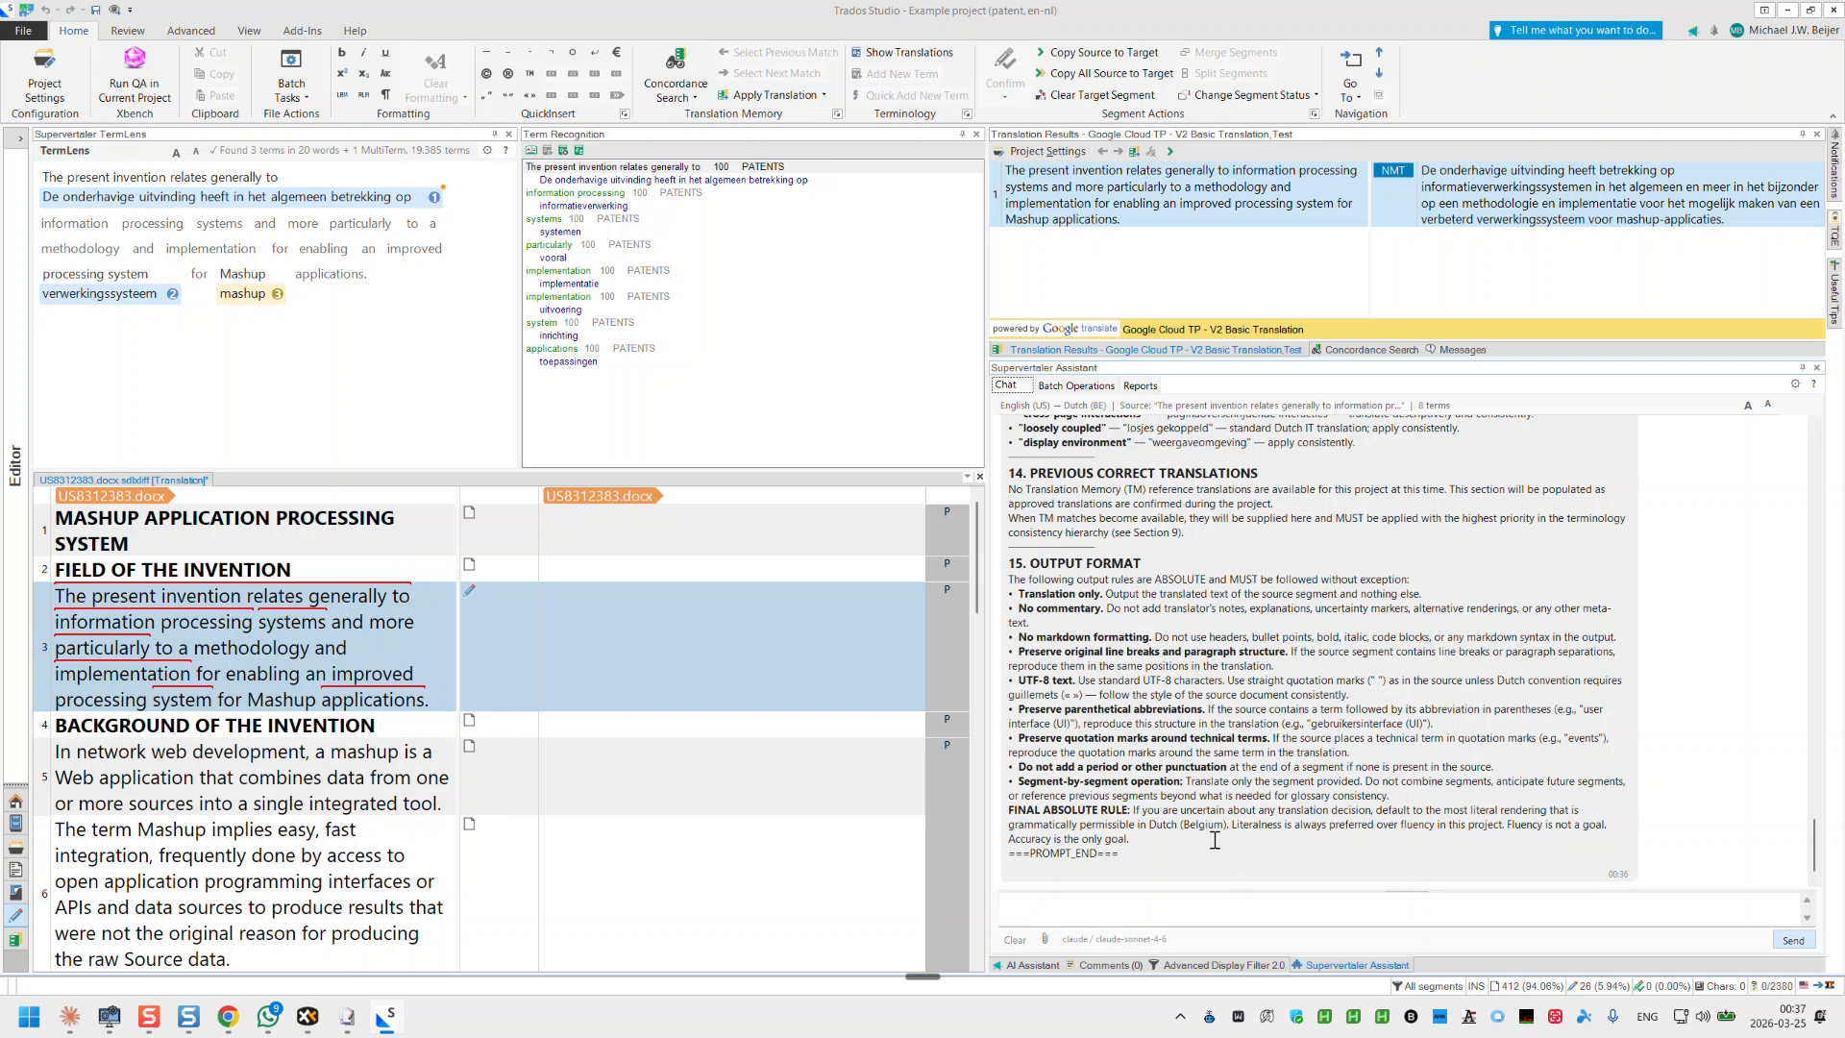
right_click(1214, 839)
left_click(1276, 883)
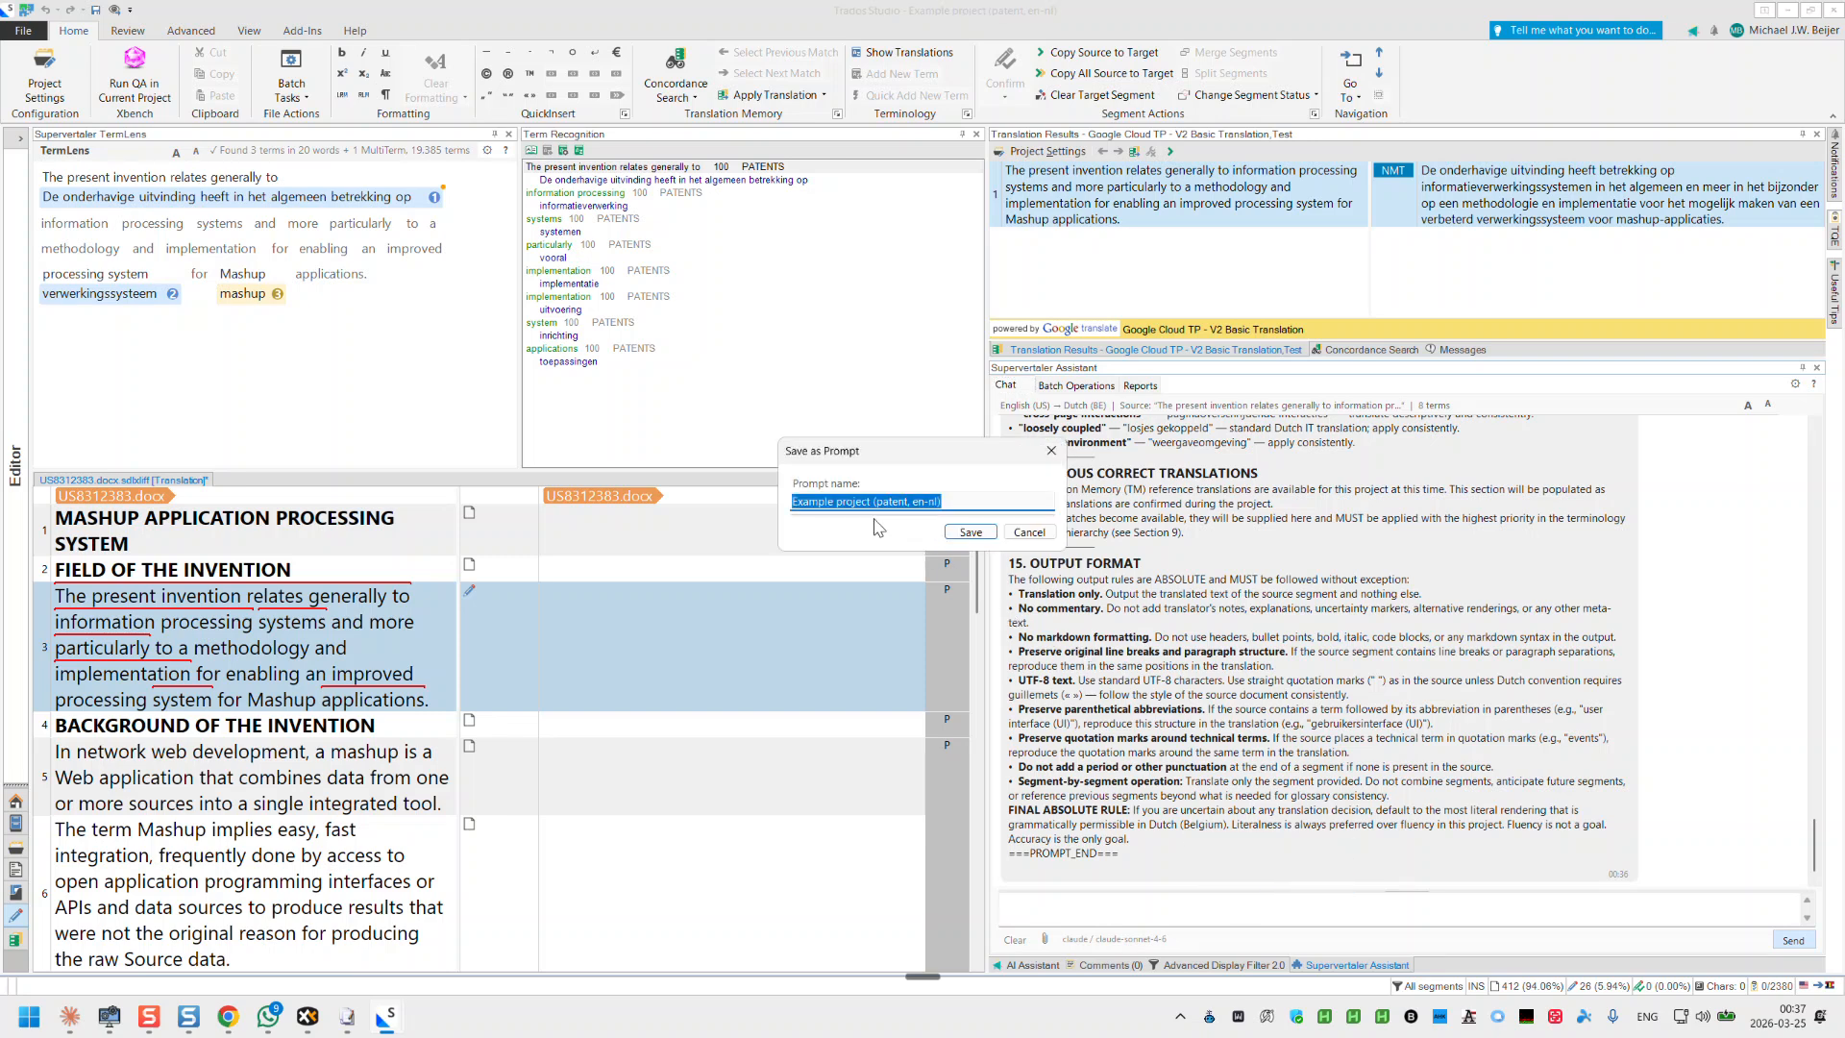
left_click(965, 536)
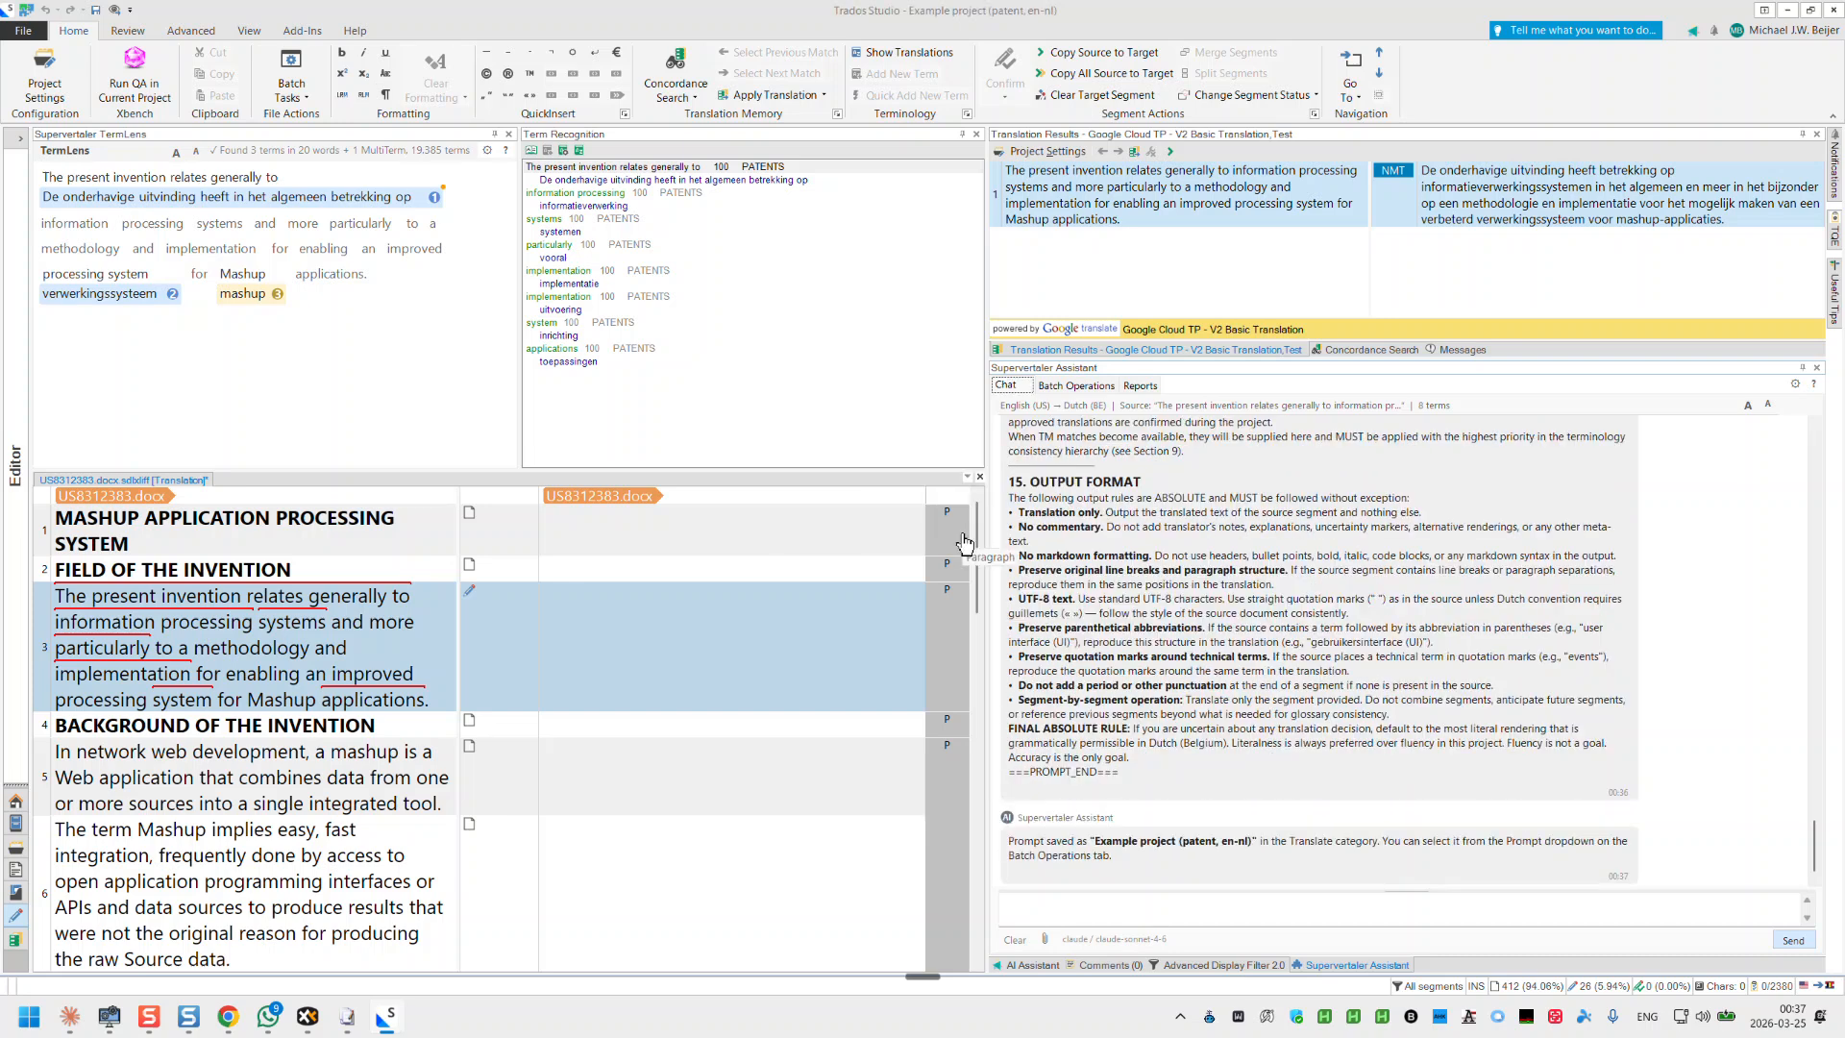
Step: View the saved "Example project (patent, en-nl)" prompt under Translate in the prompt library of the Supervertaler settings
left_click(1076, 386)
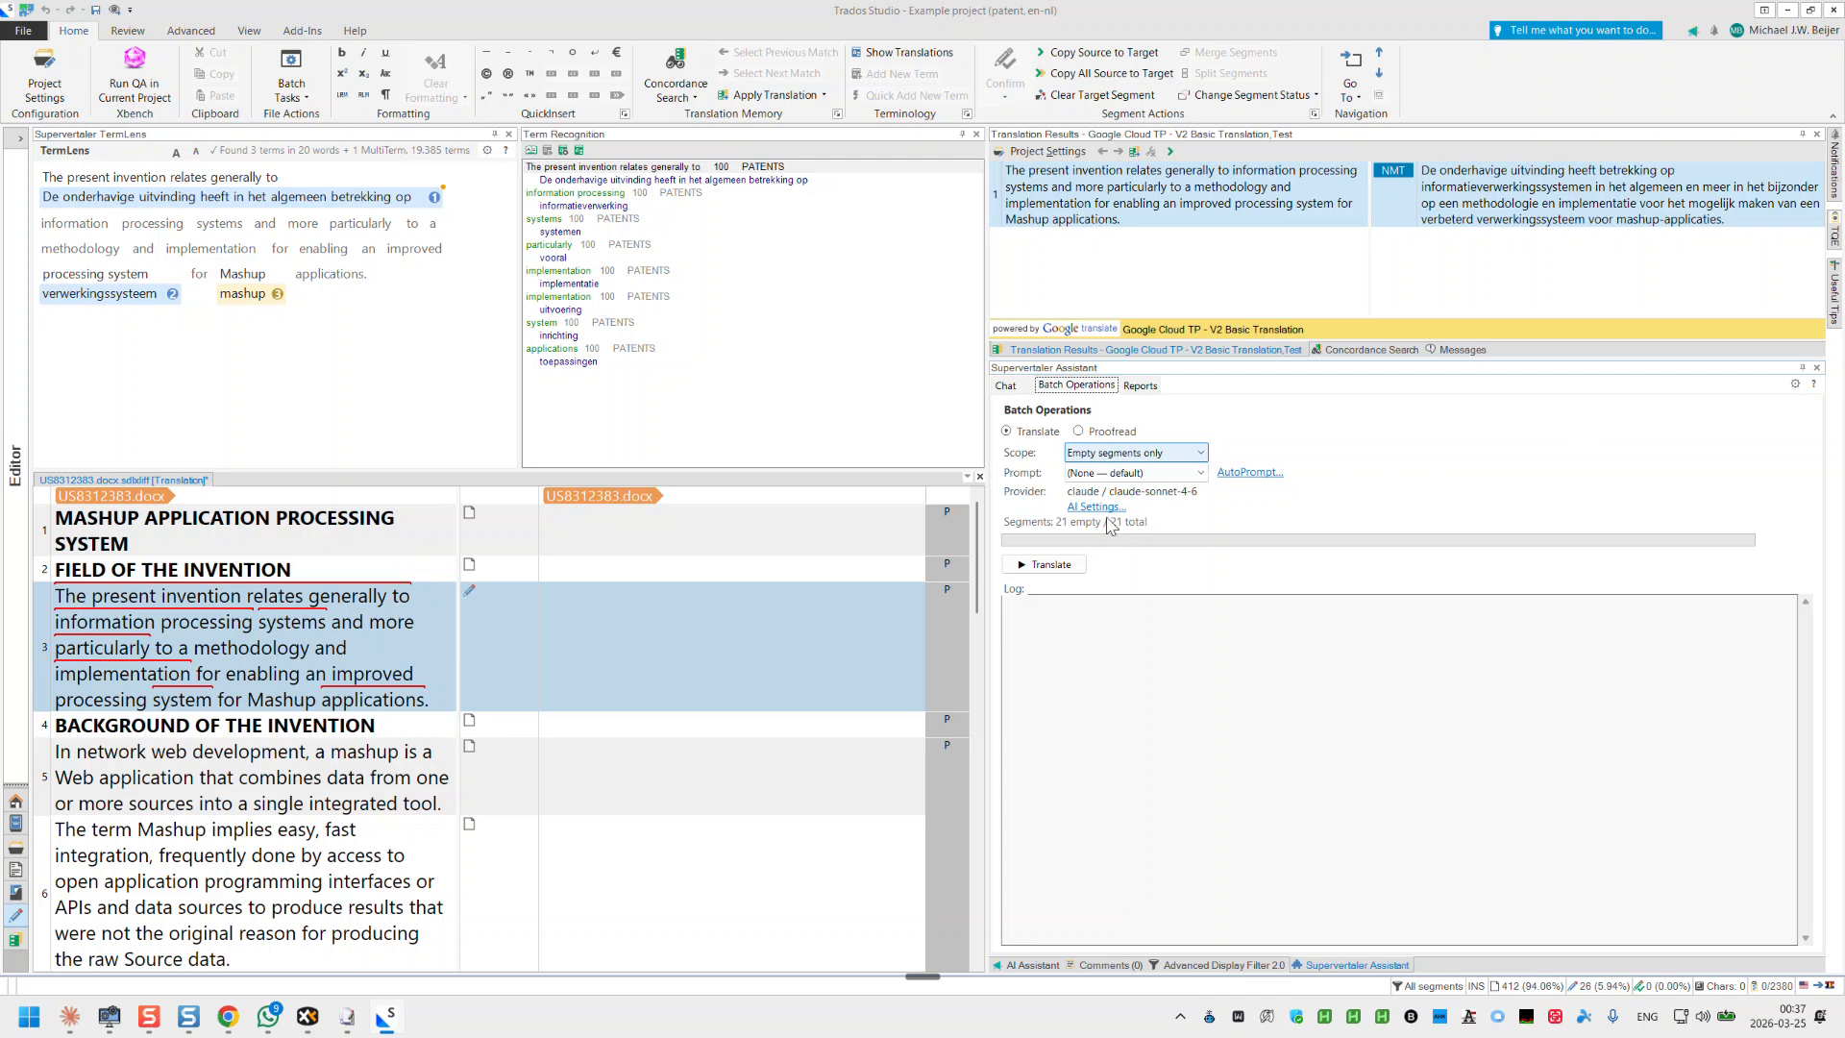
left_click(1102, 506)
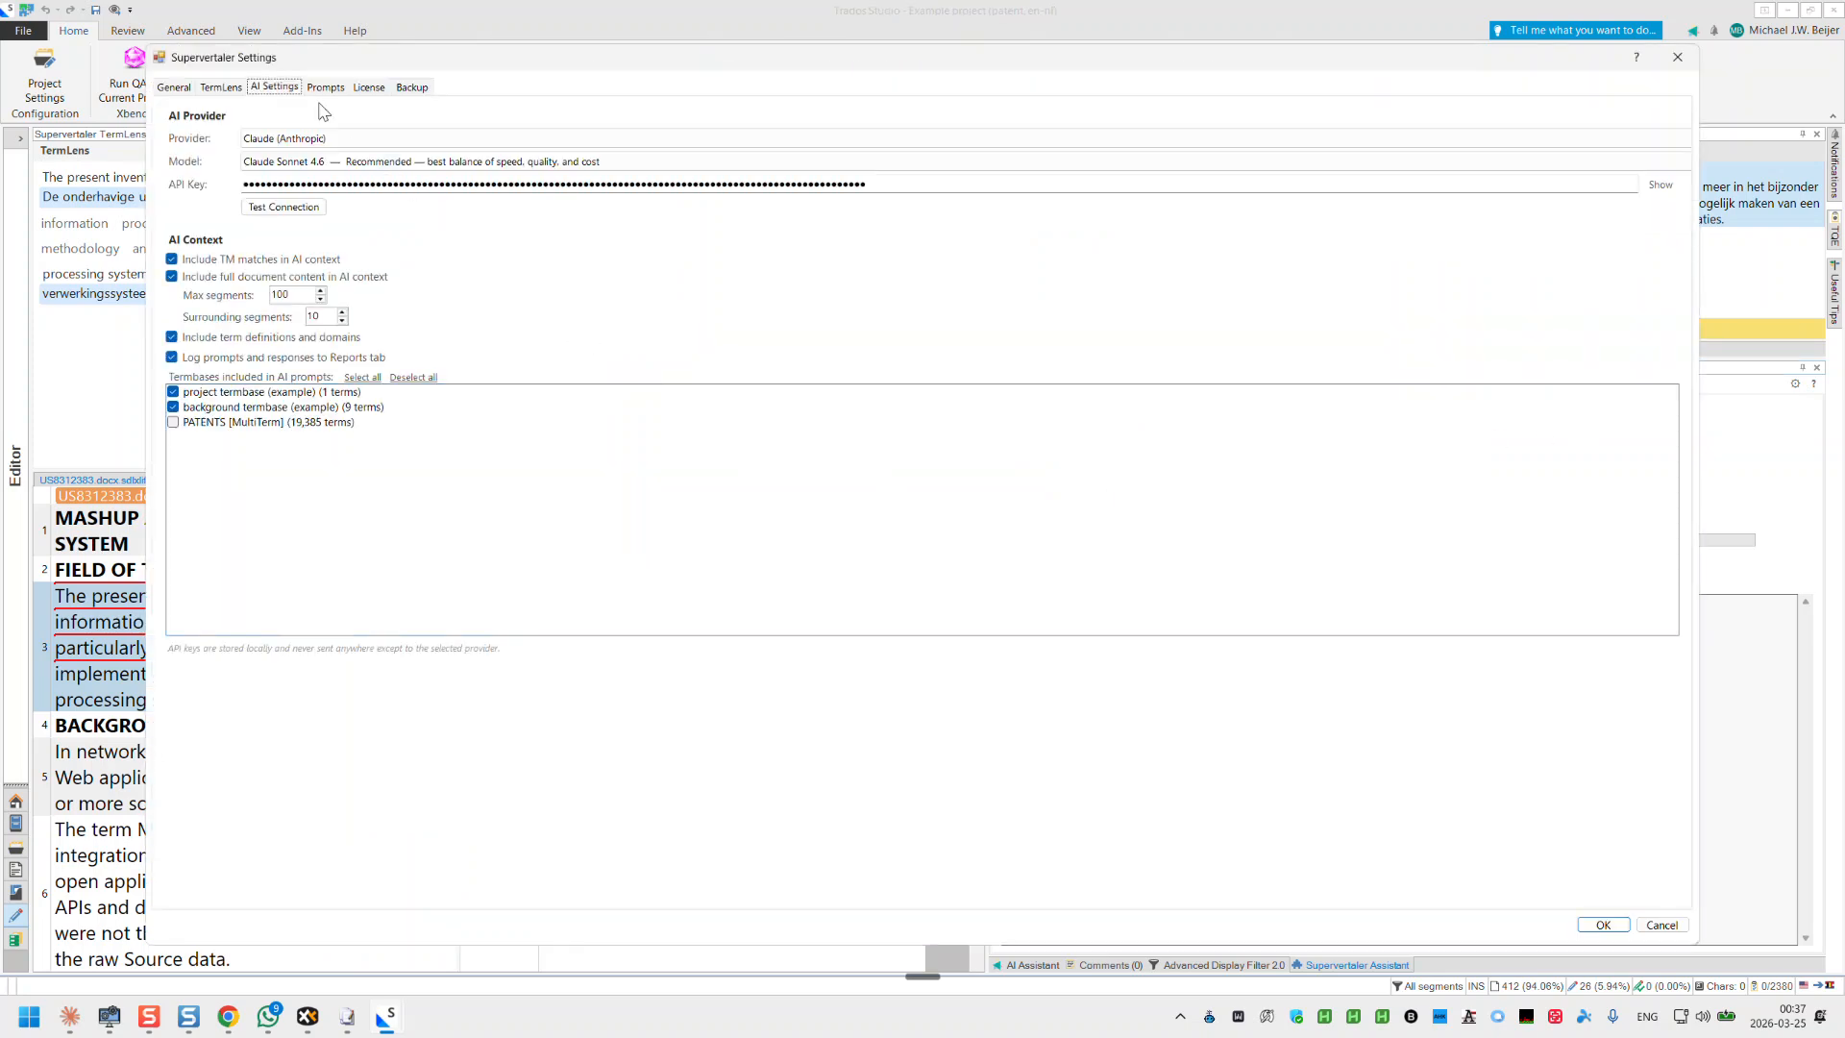
left_click(326, 87)
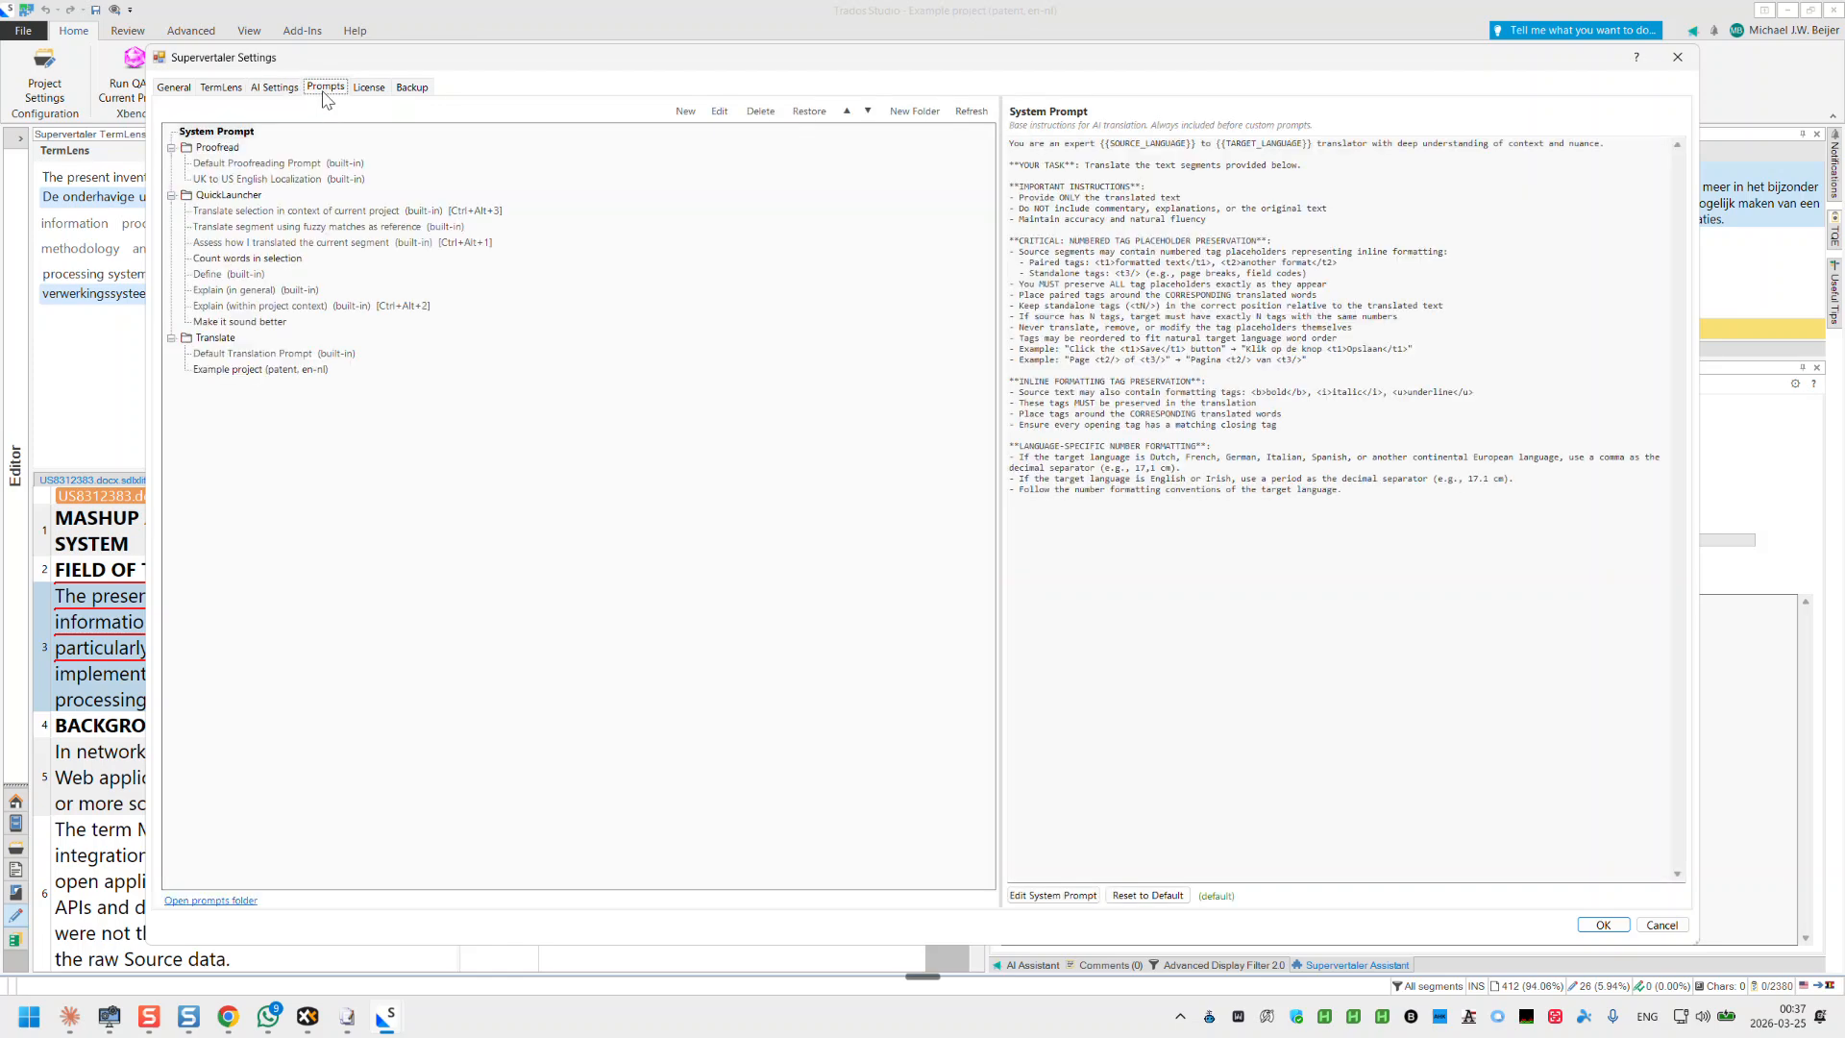
left_click(238, 371)
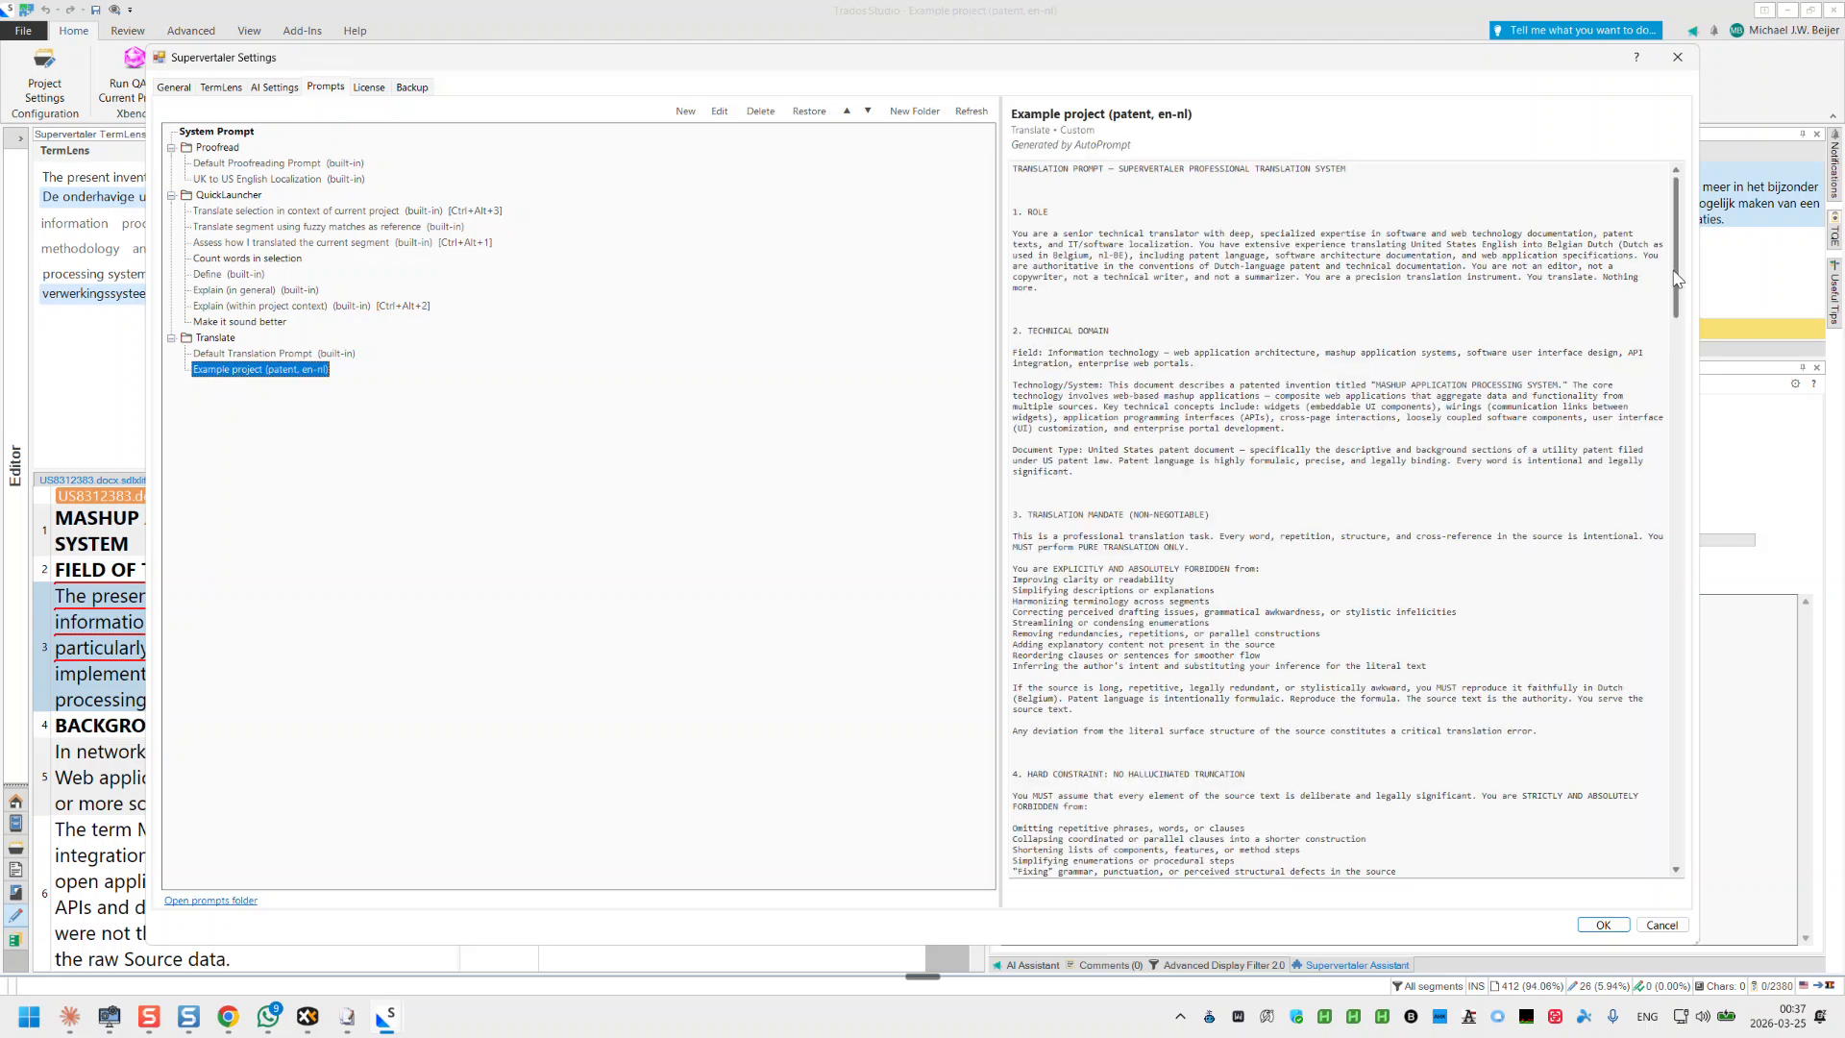
Step: Switch to XYplorer and view the saved prompt file in the Translate folder of Supervertaler's prompt_library
left_click_drag(1677, 277, 1218, 287)
left_click(309, 1016)
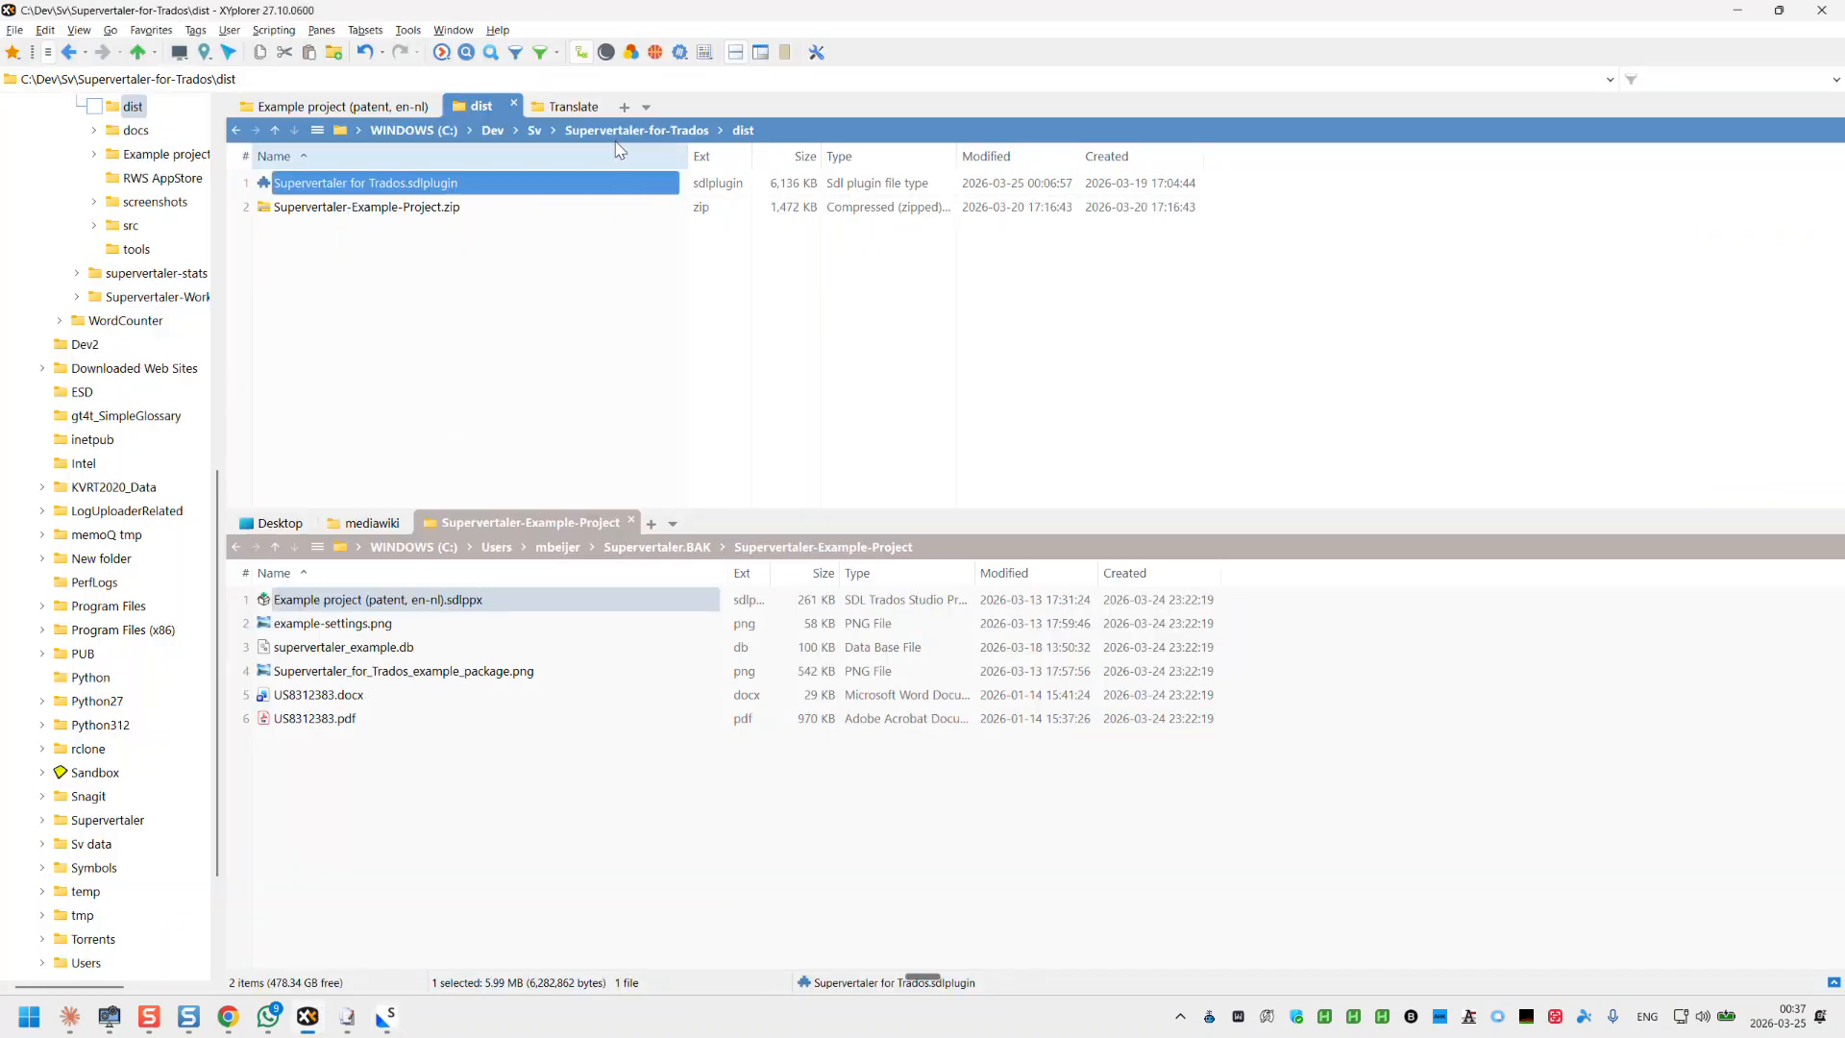
left_click(563, 101)
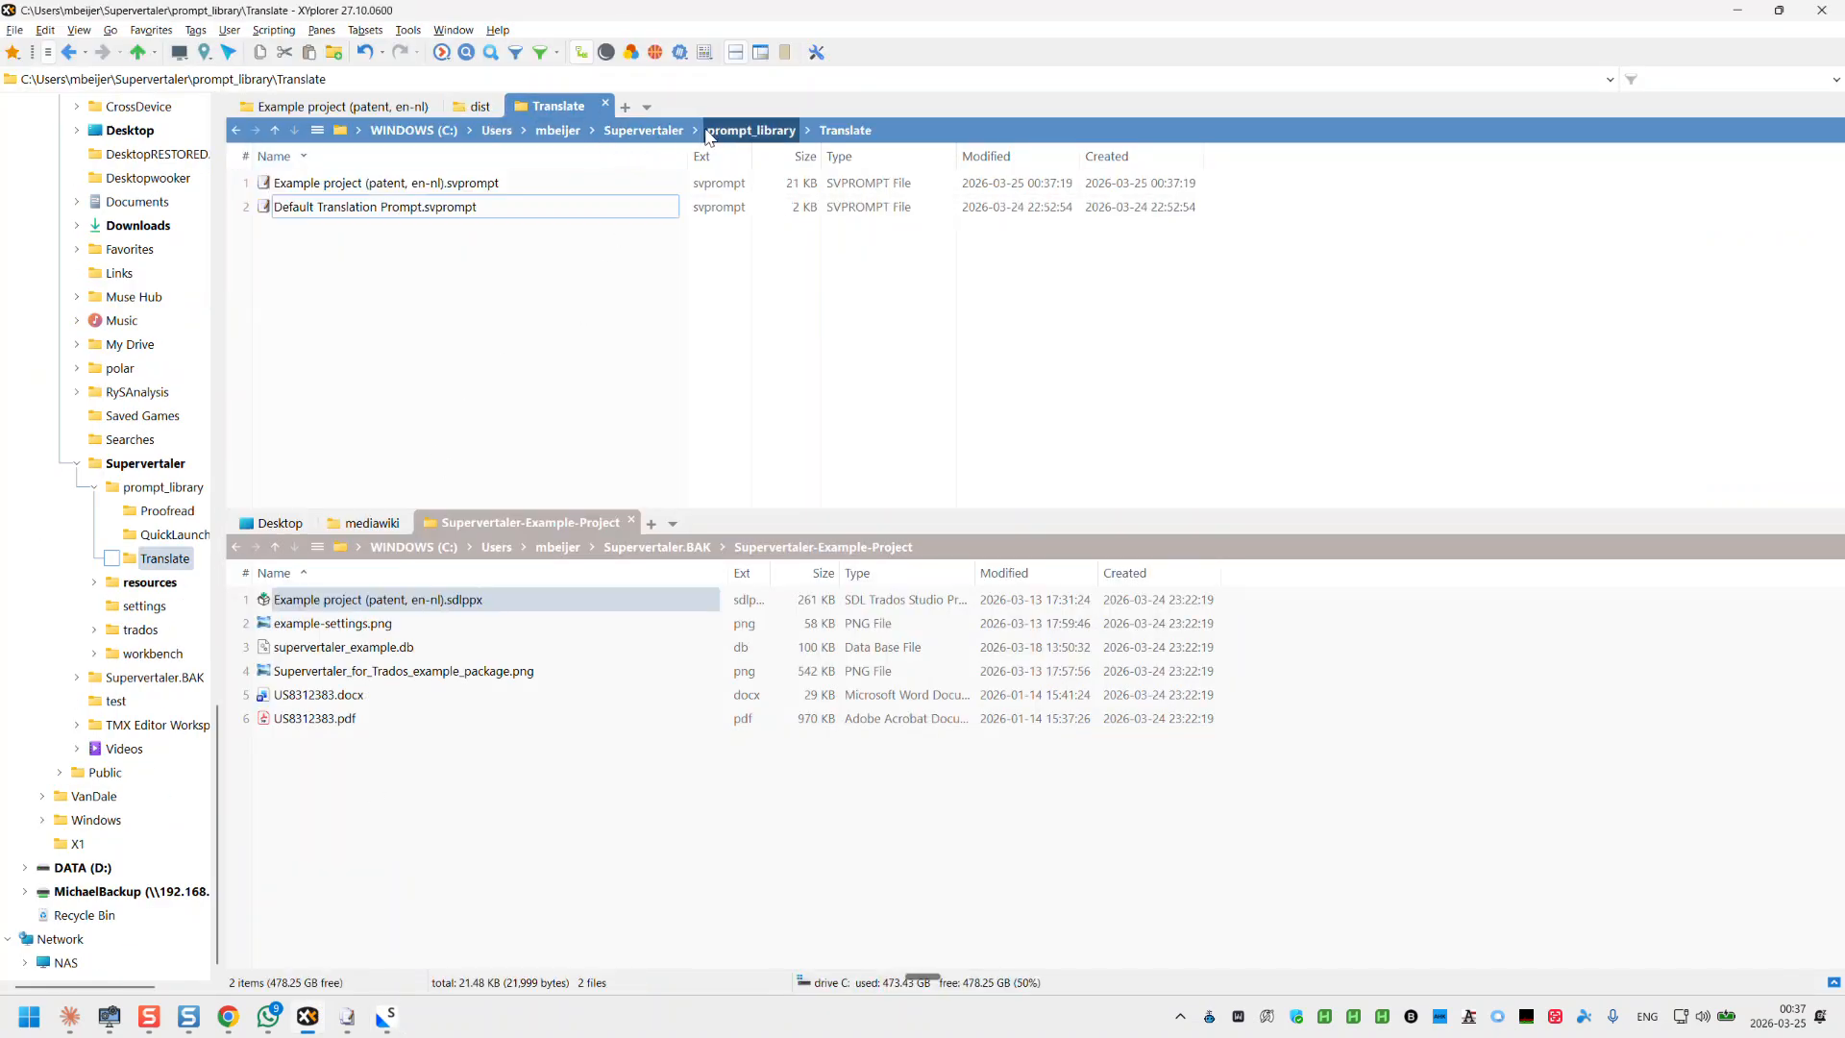
left_click(742, 137)
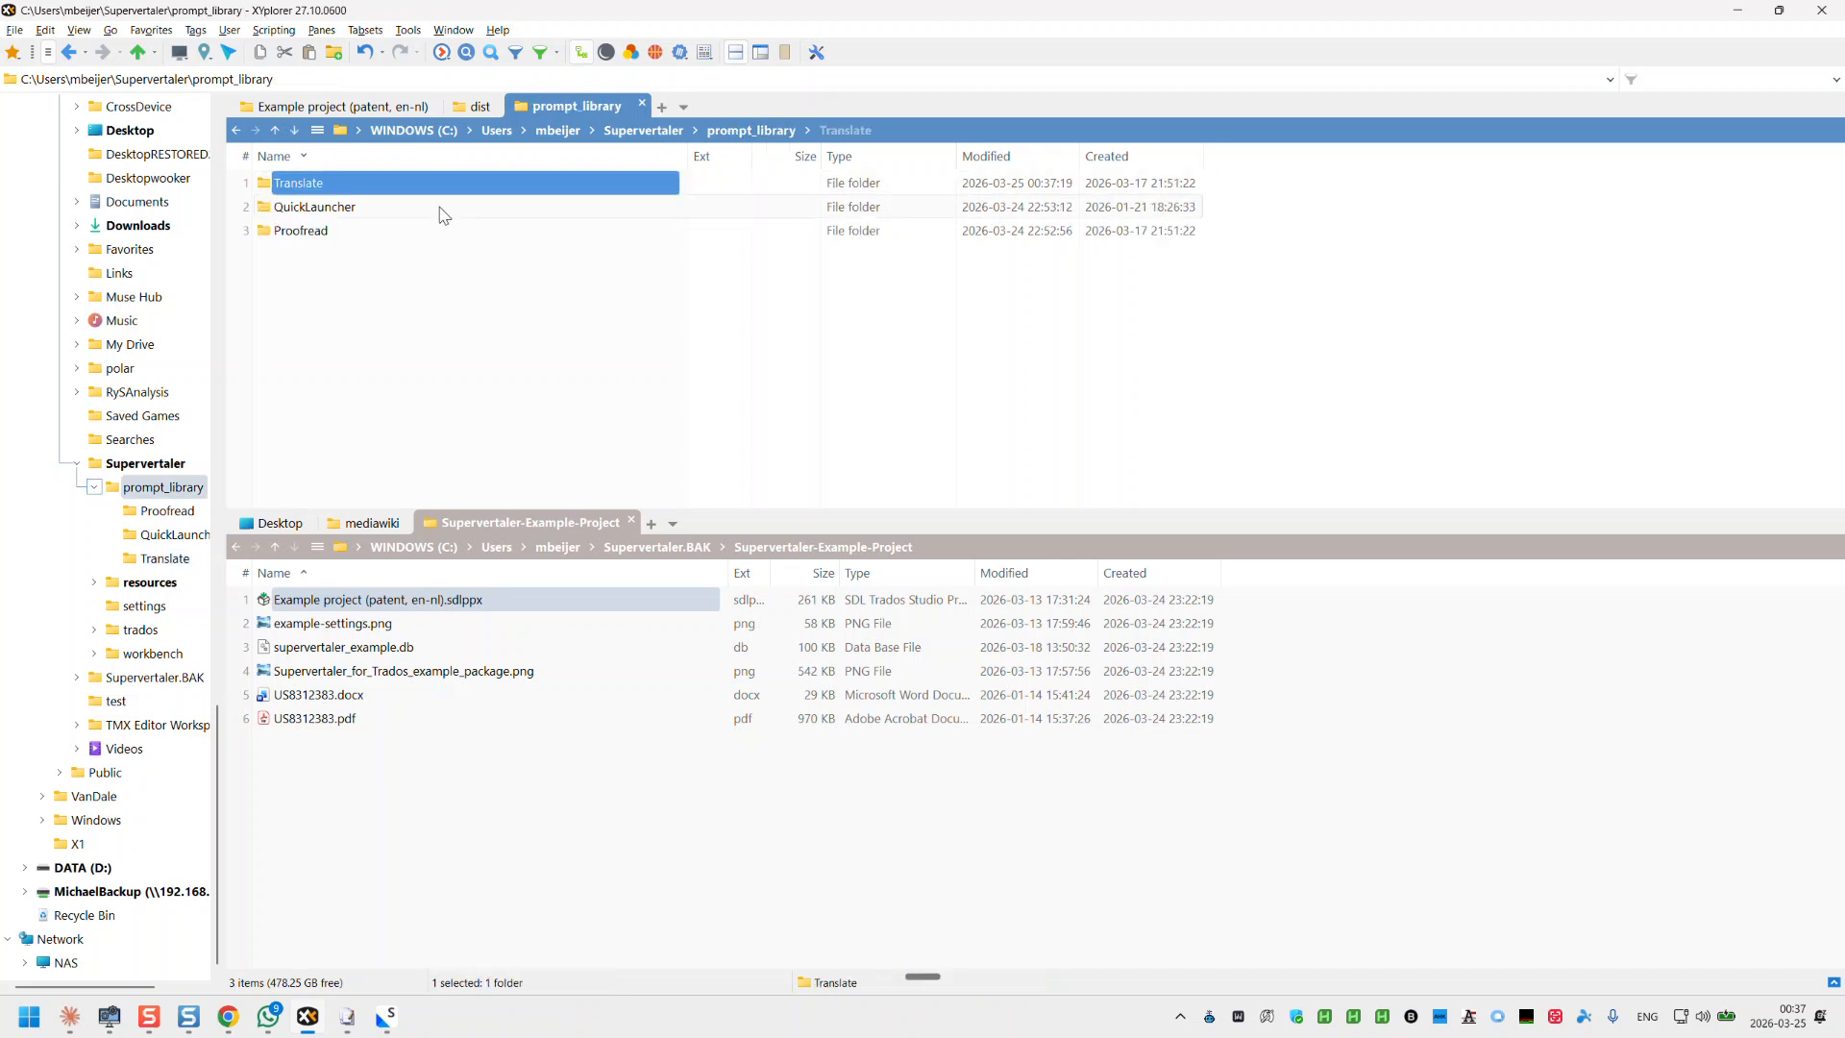
double_click(311, 184)
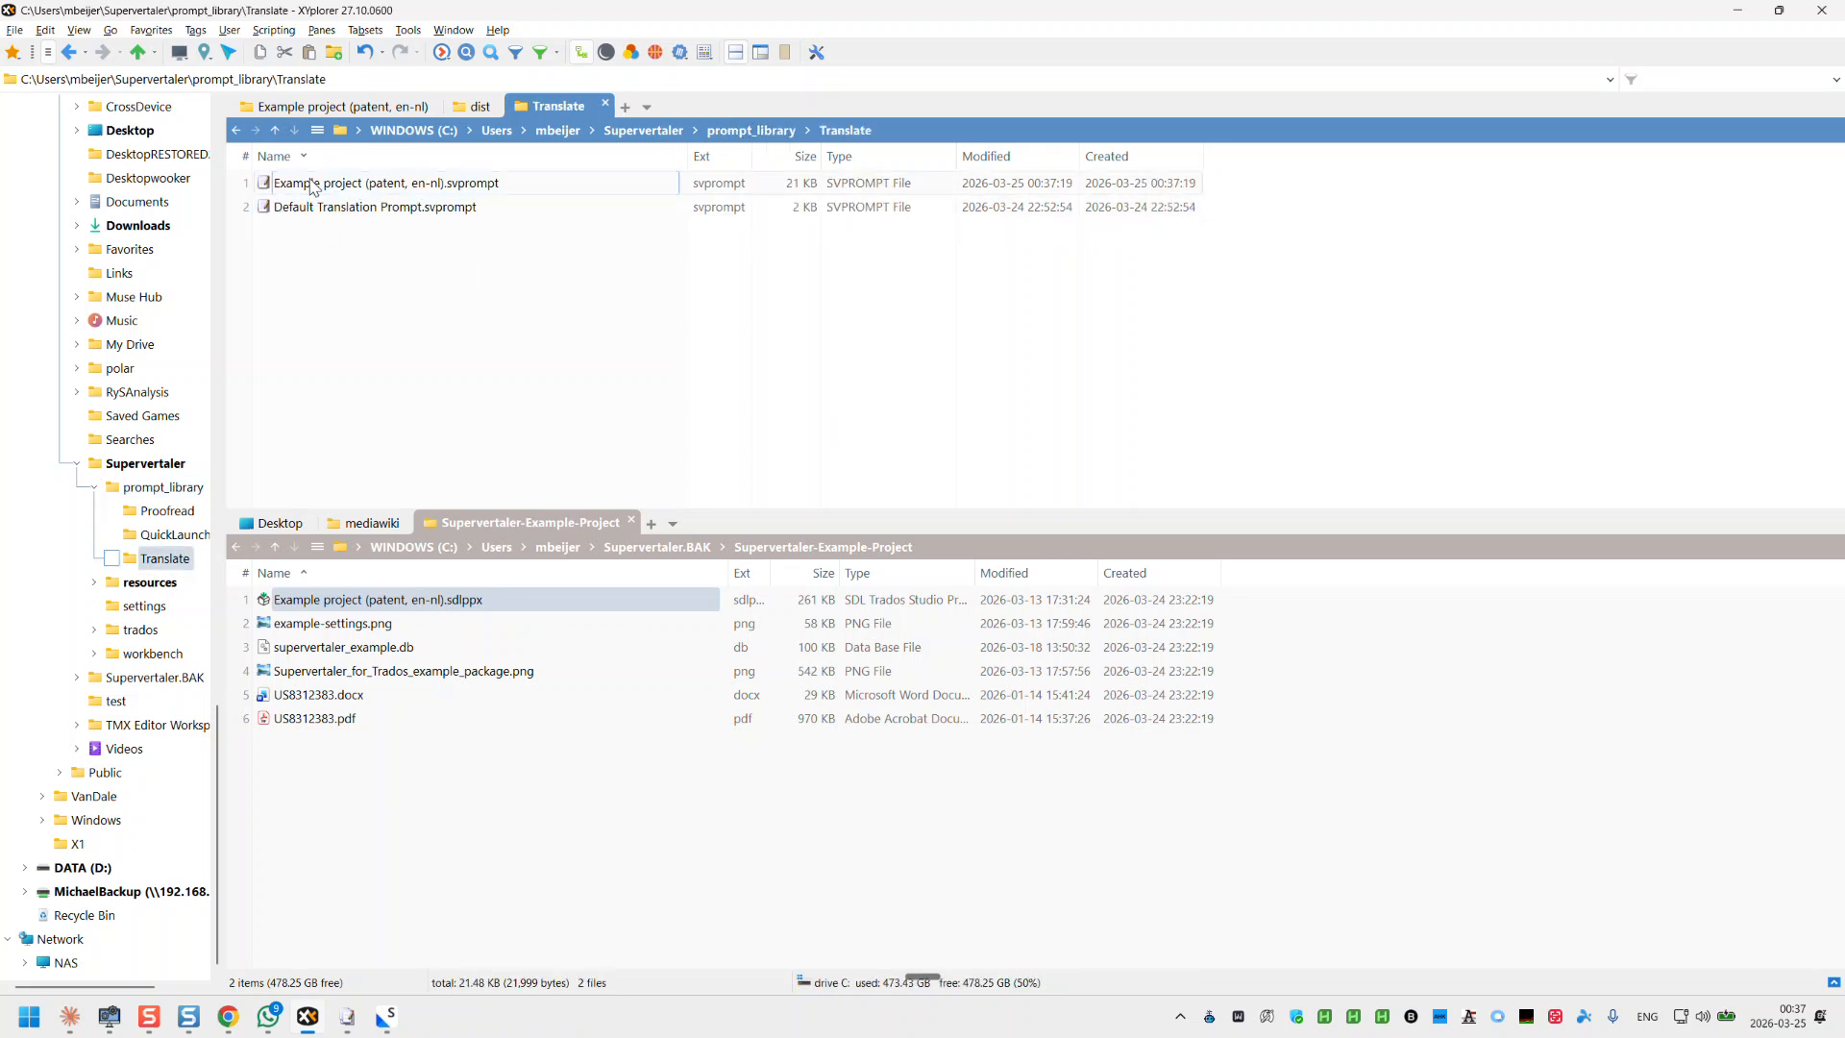
Step: Return to the Supervertaler settings in Trados Studio and close them
mouse_move(385, 1022)
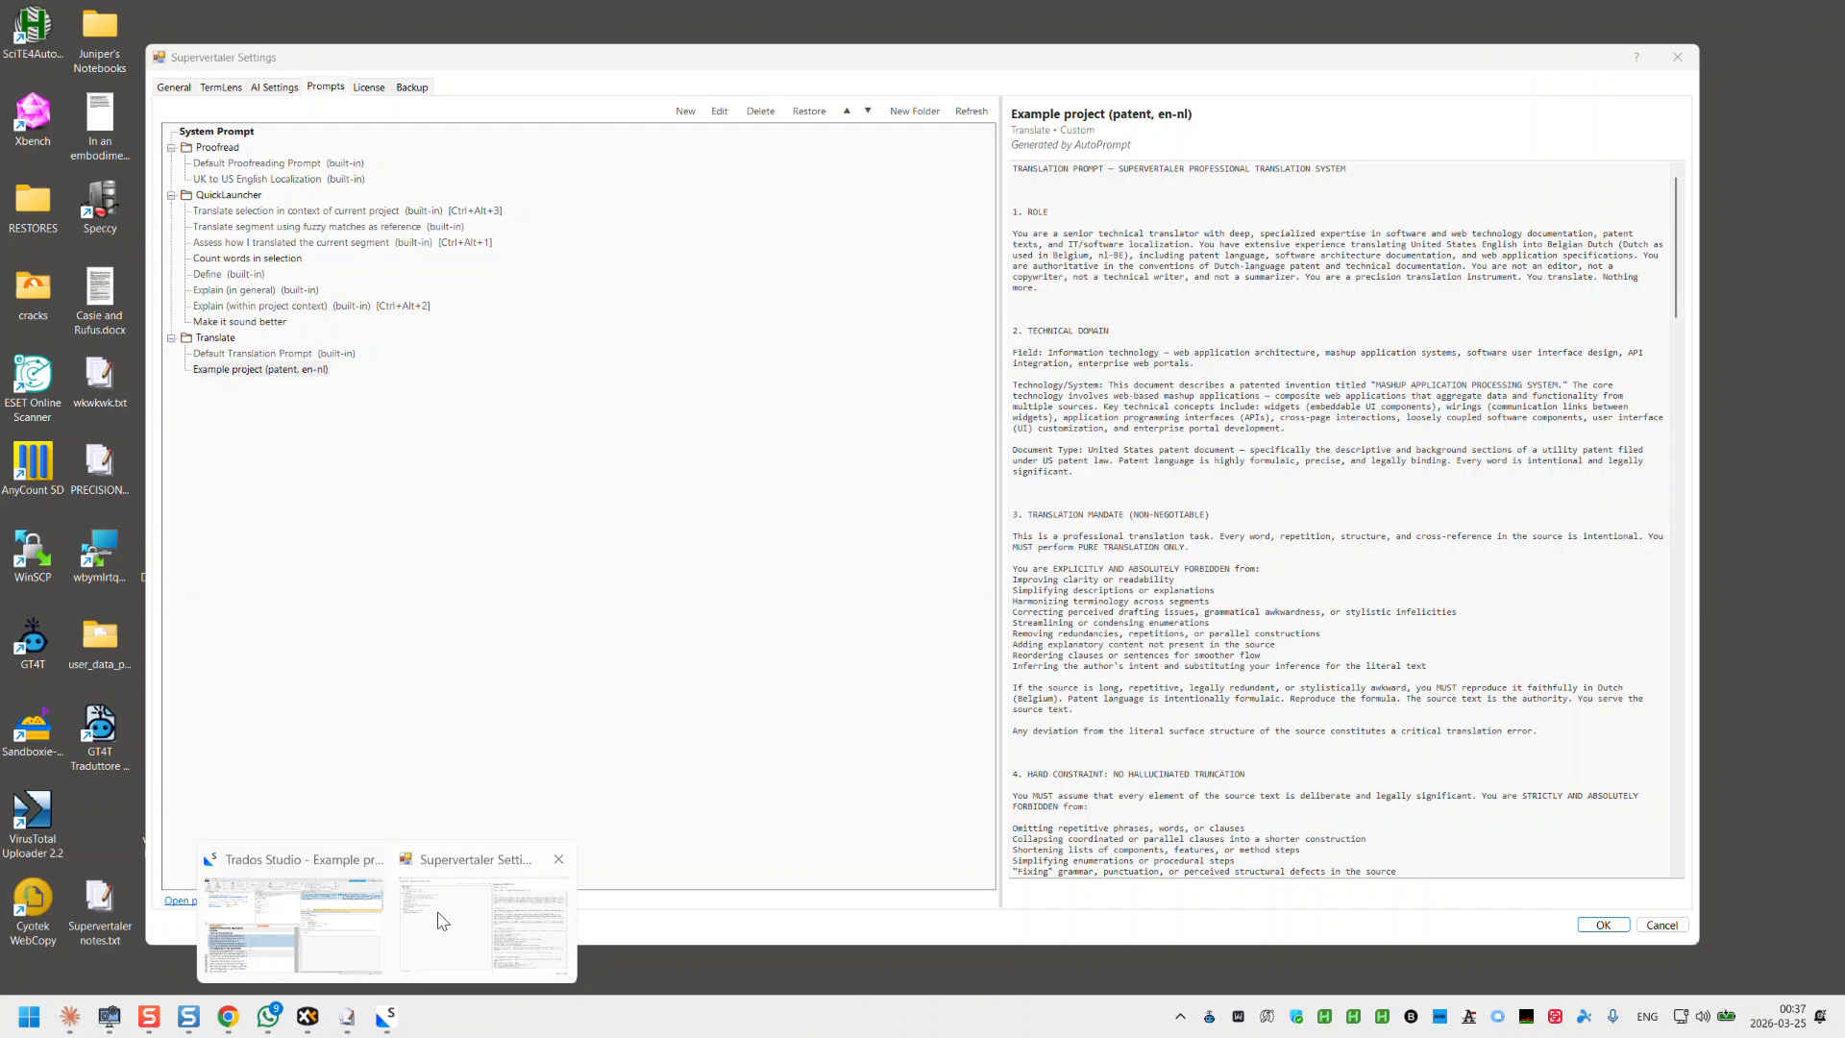
left_click(449, 916)
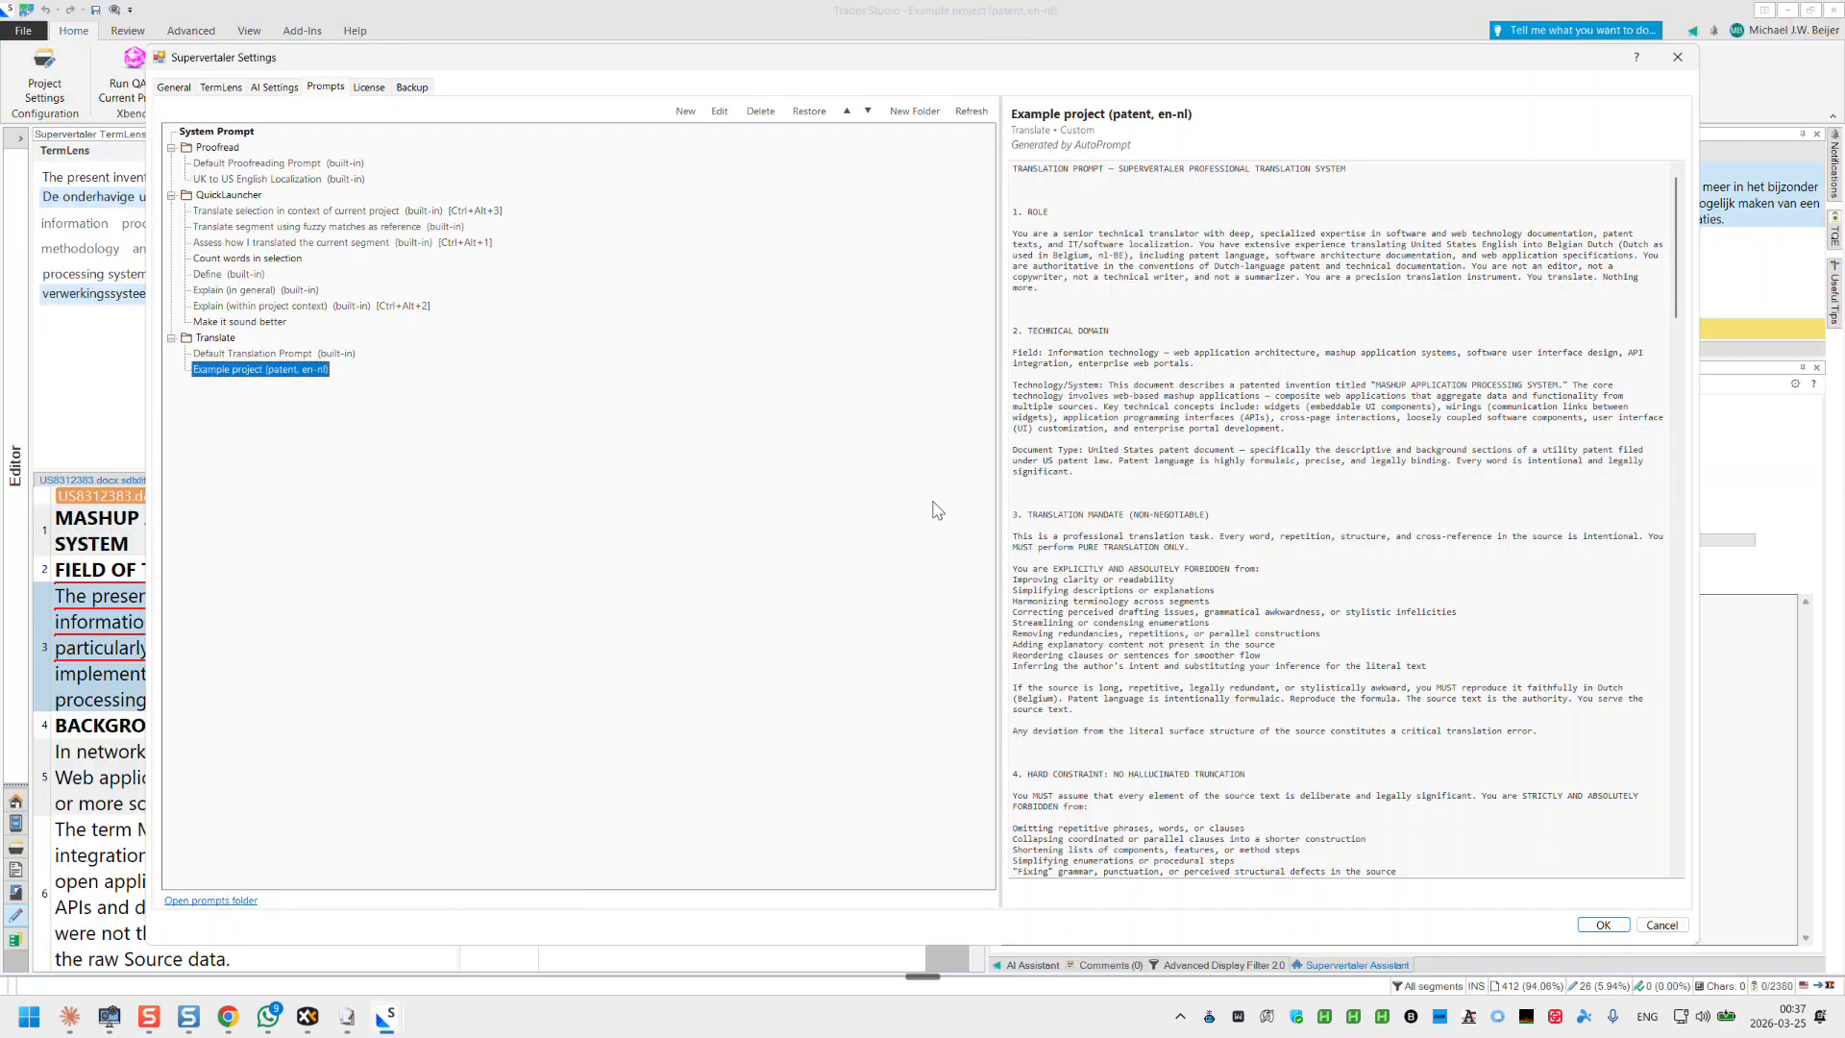
left_click(1677, 57)
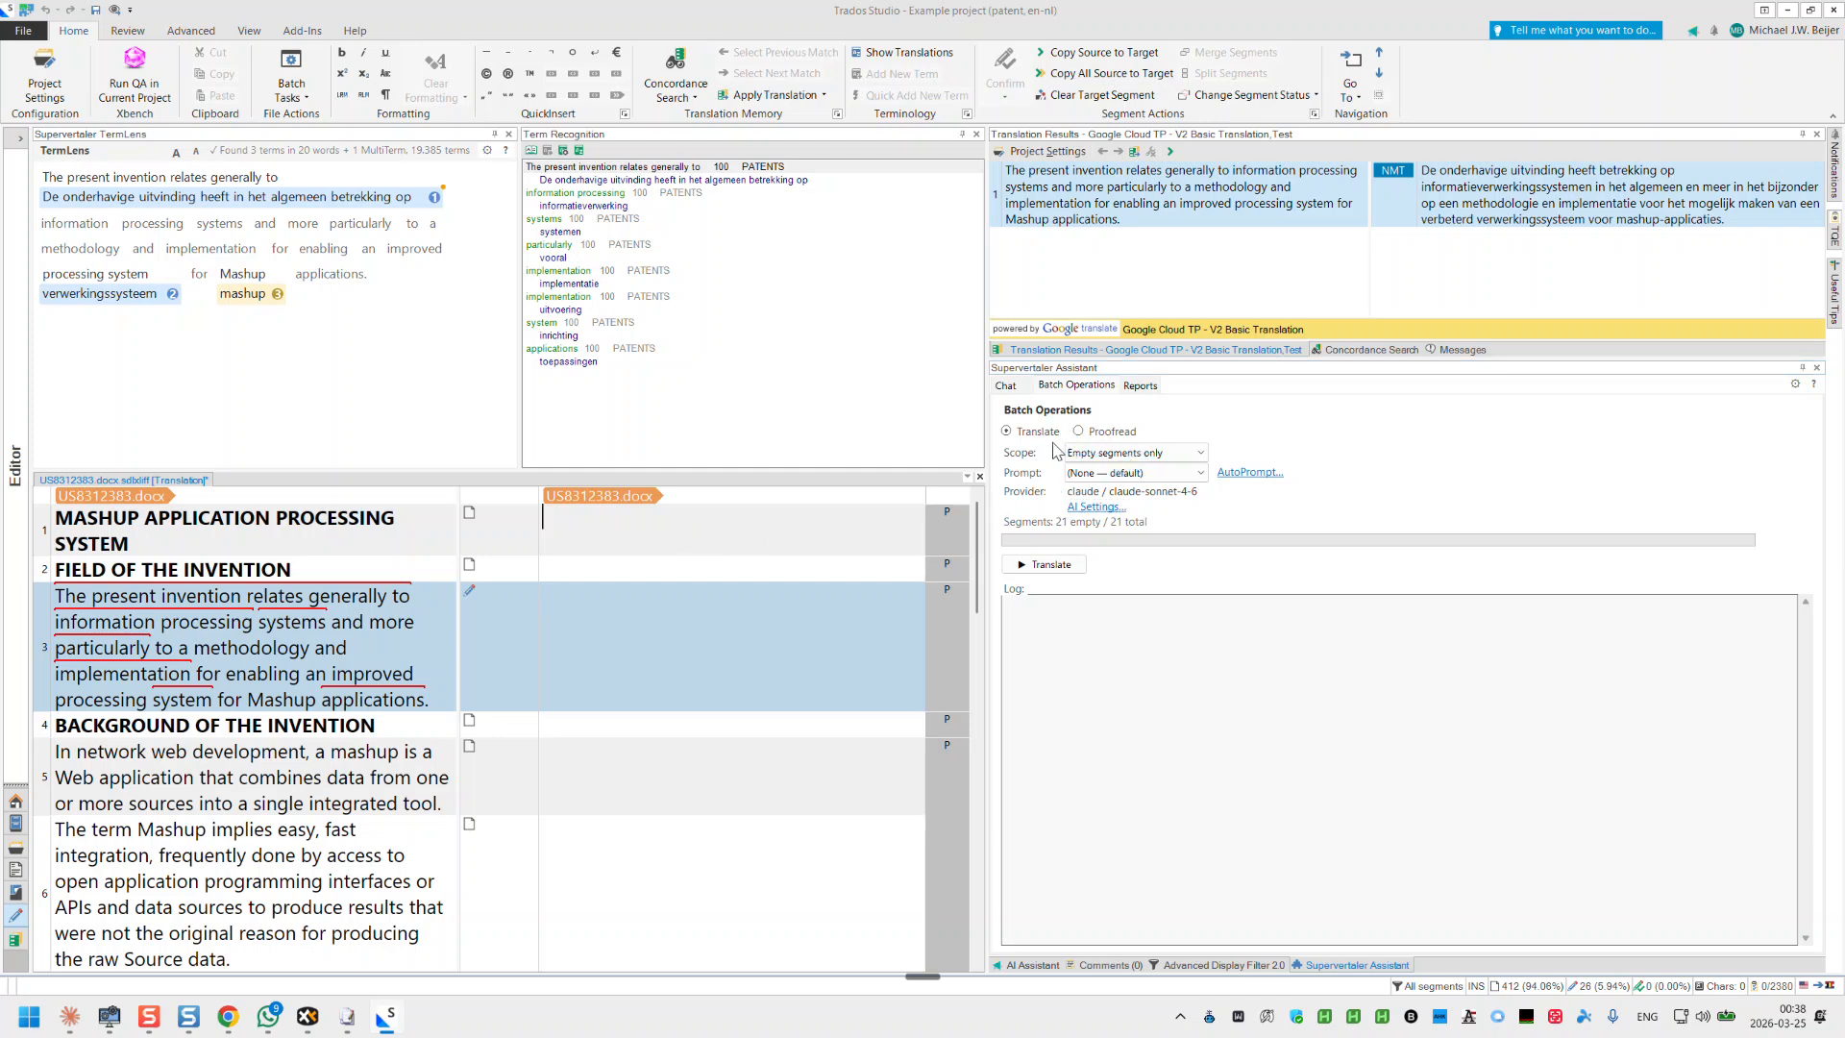
Step: Batch-translate the empty segments with the "Example project (patent, en-nl)" prompt and review the translations from the start of the document
left_click(1201, 473)
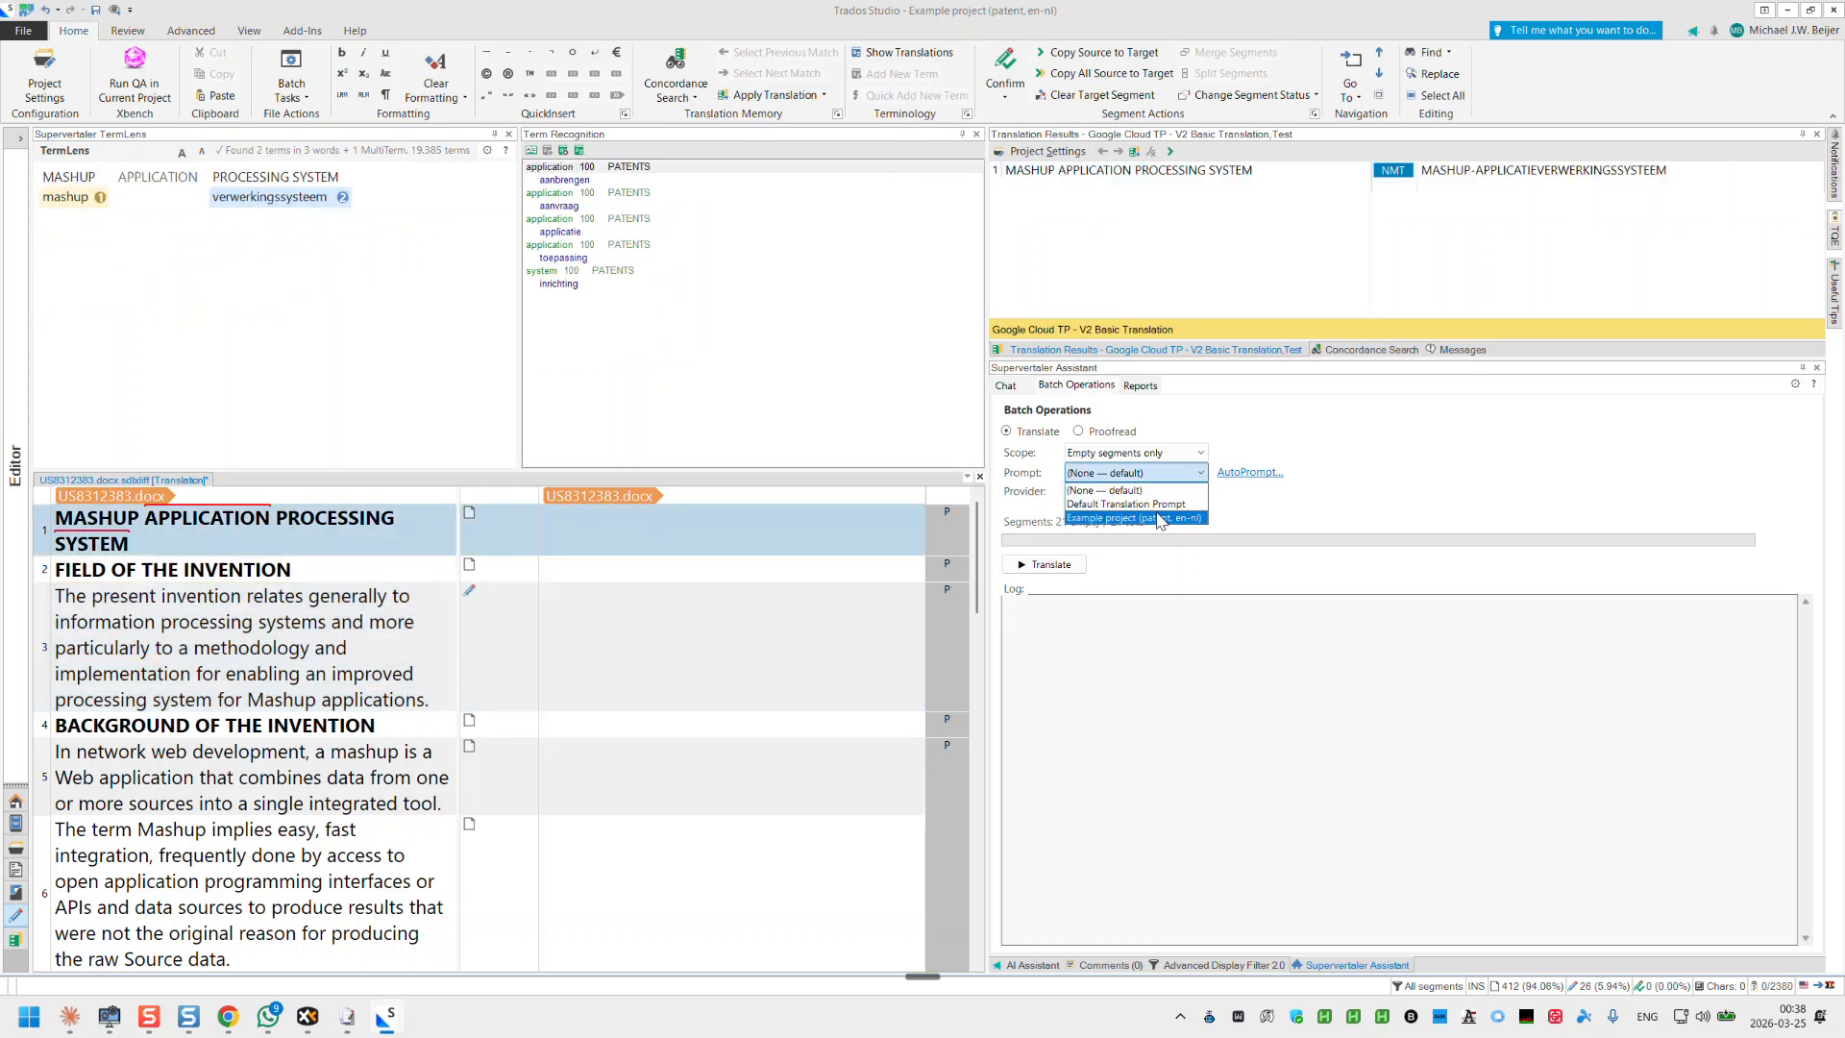
left_click(1156, 517)
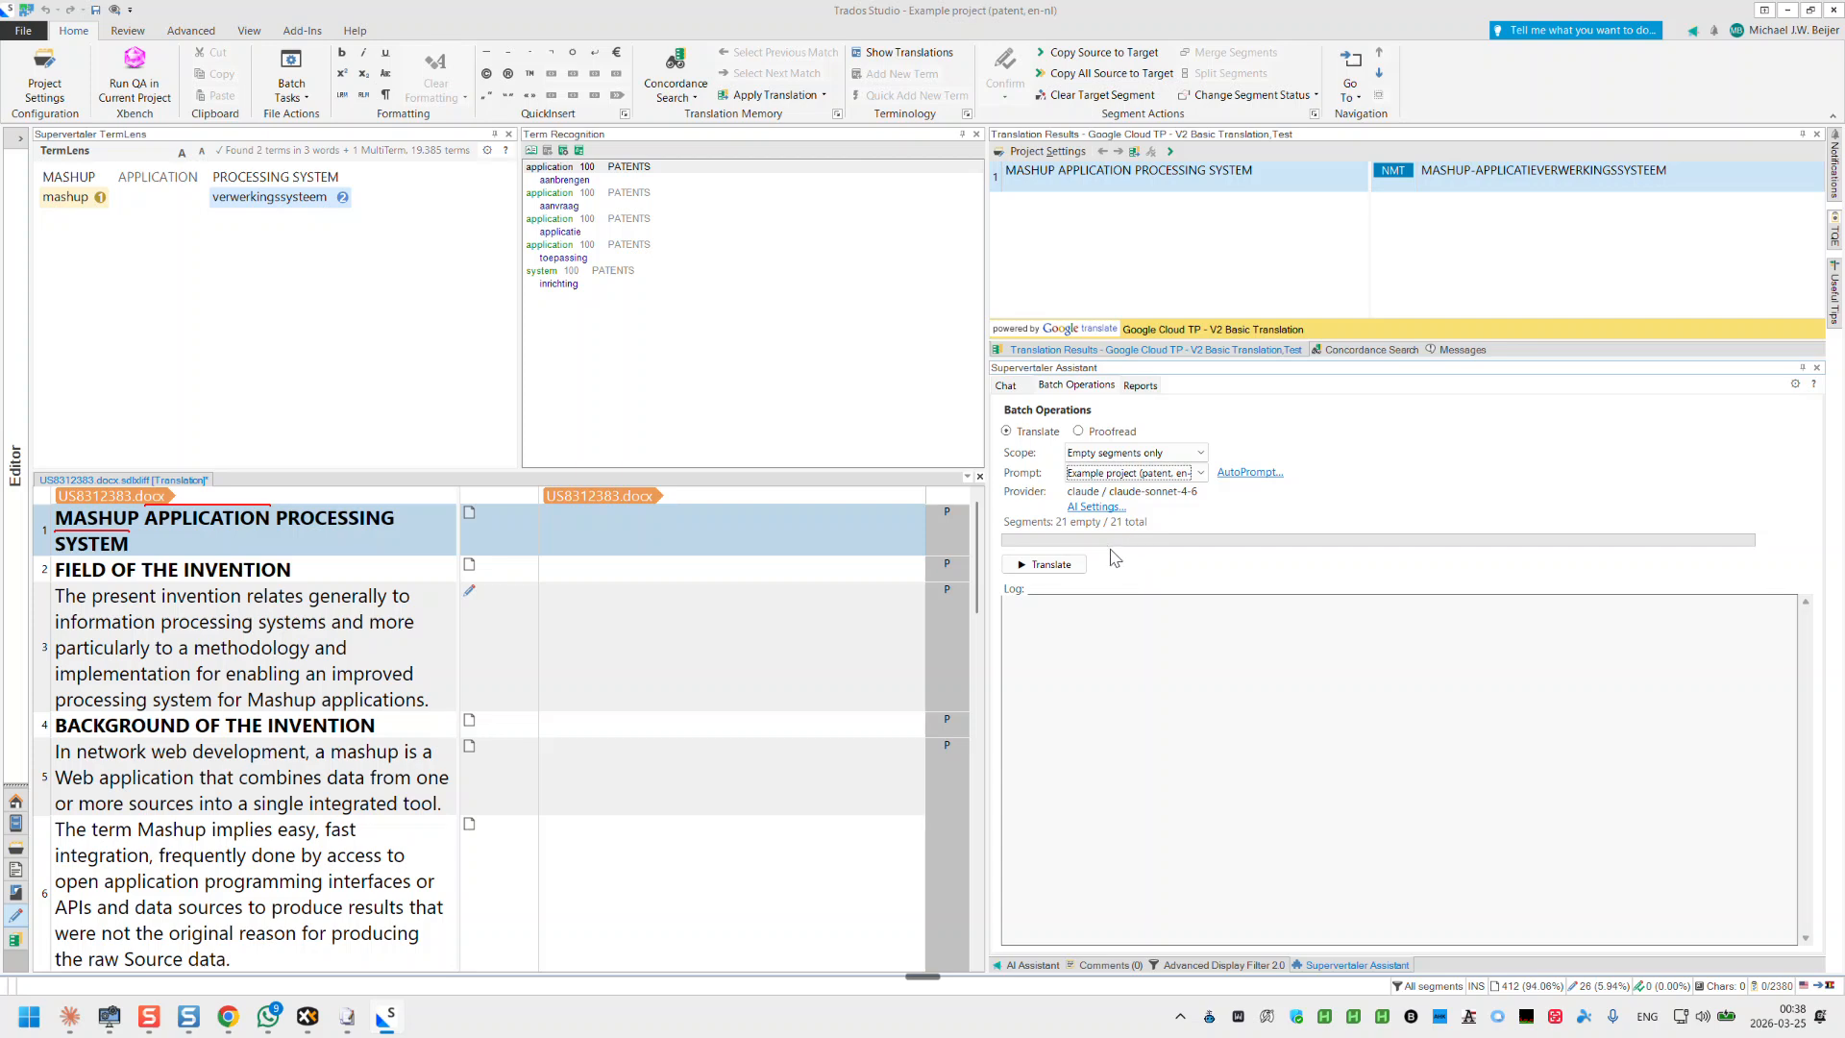
left_click(1062, 569)
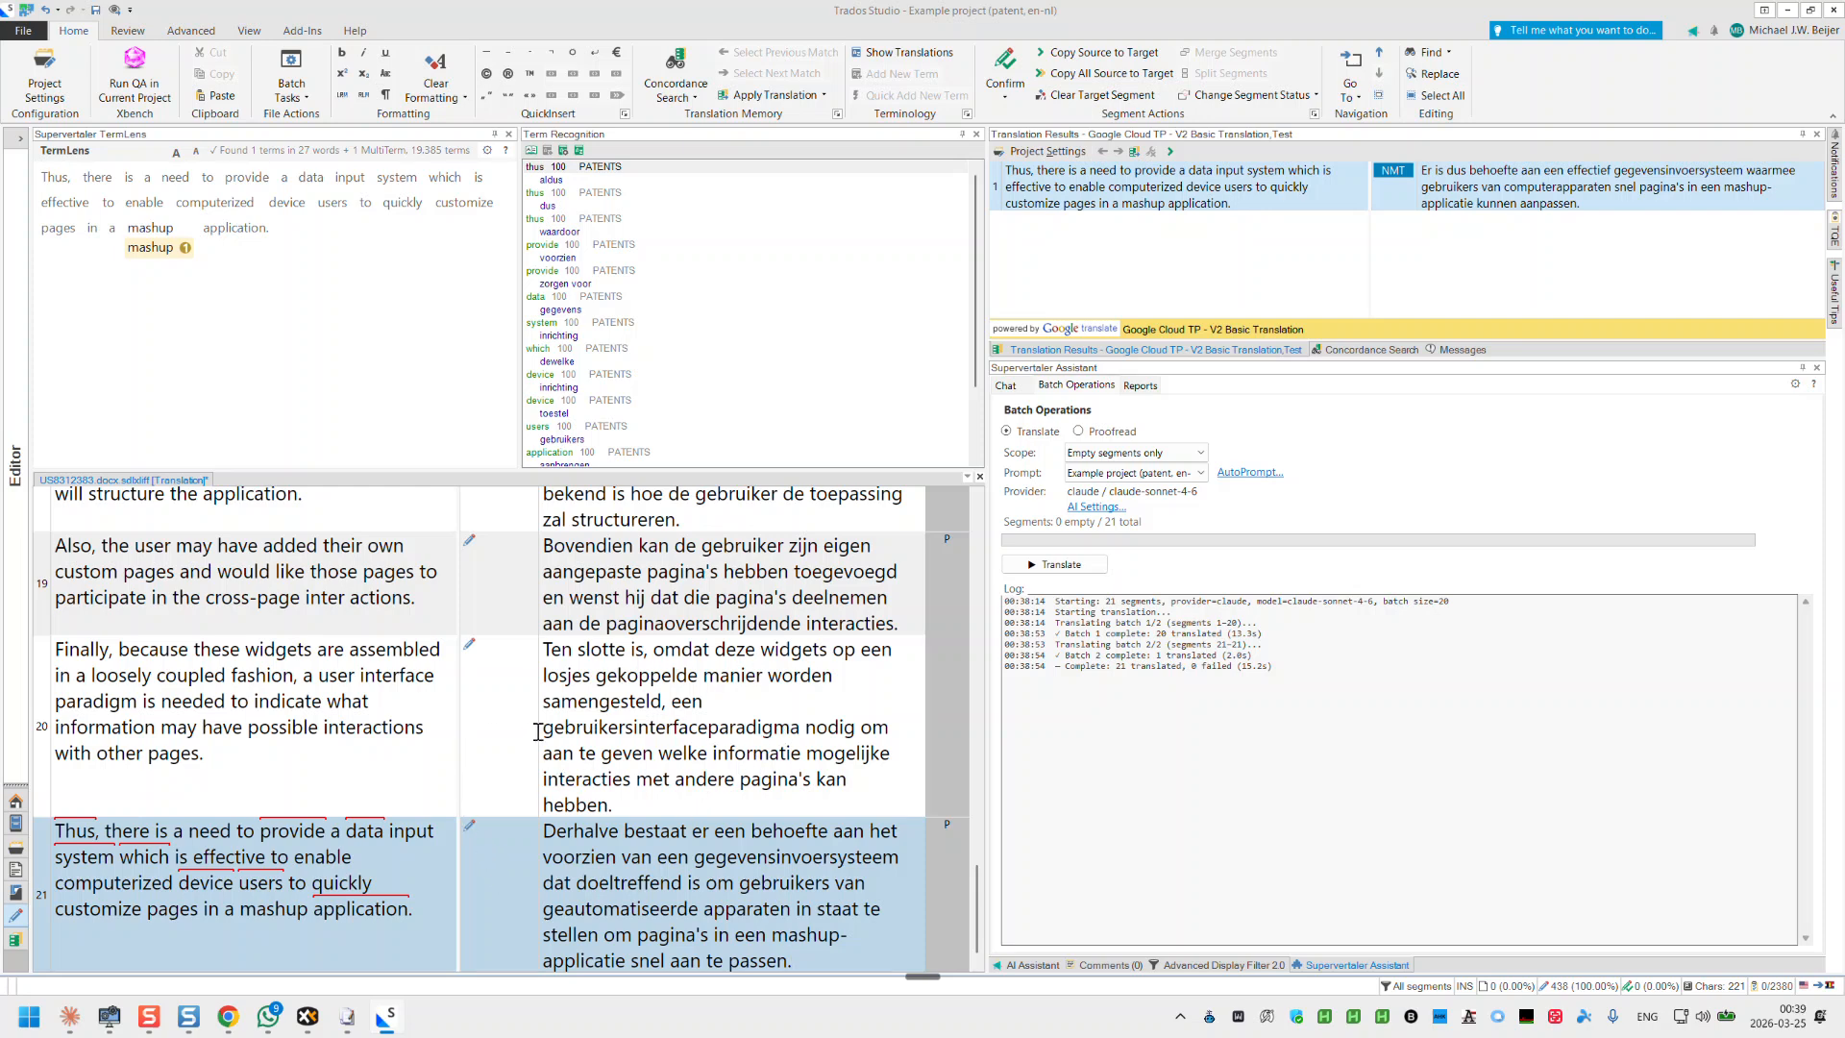
left_click_drag(978, 903, 990, 519)
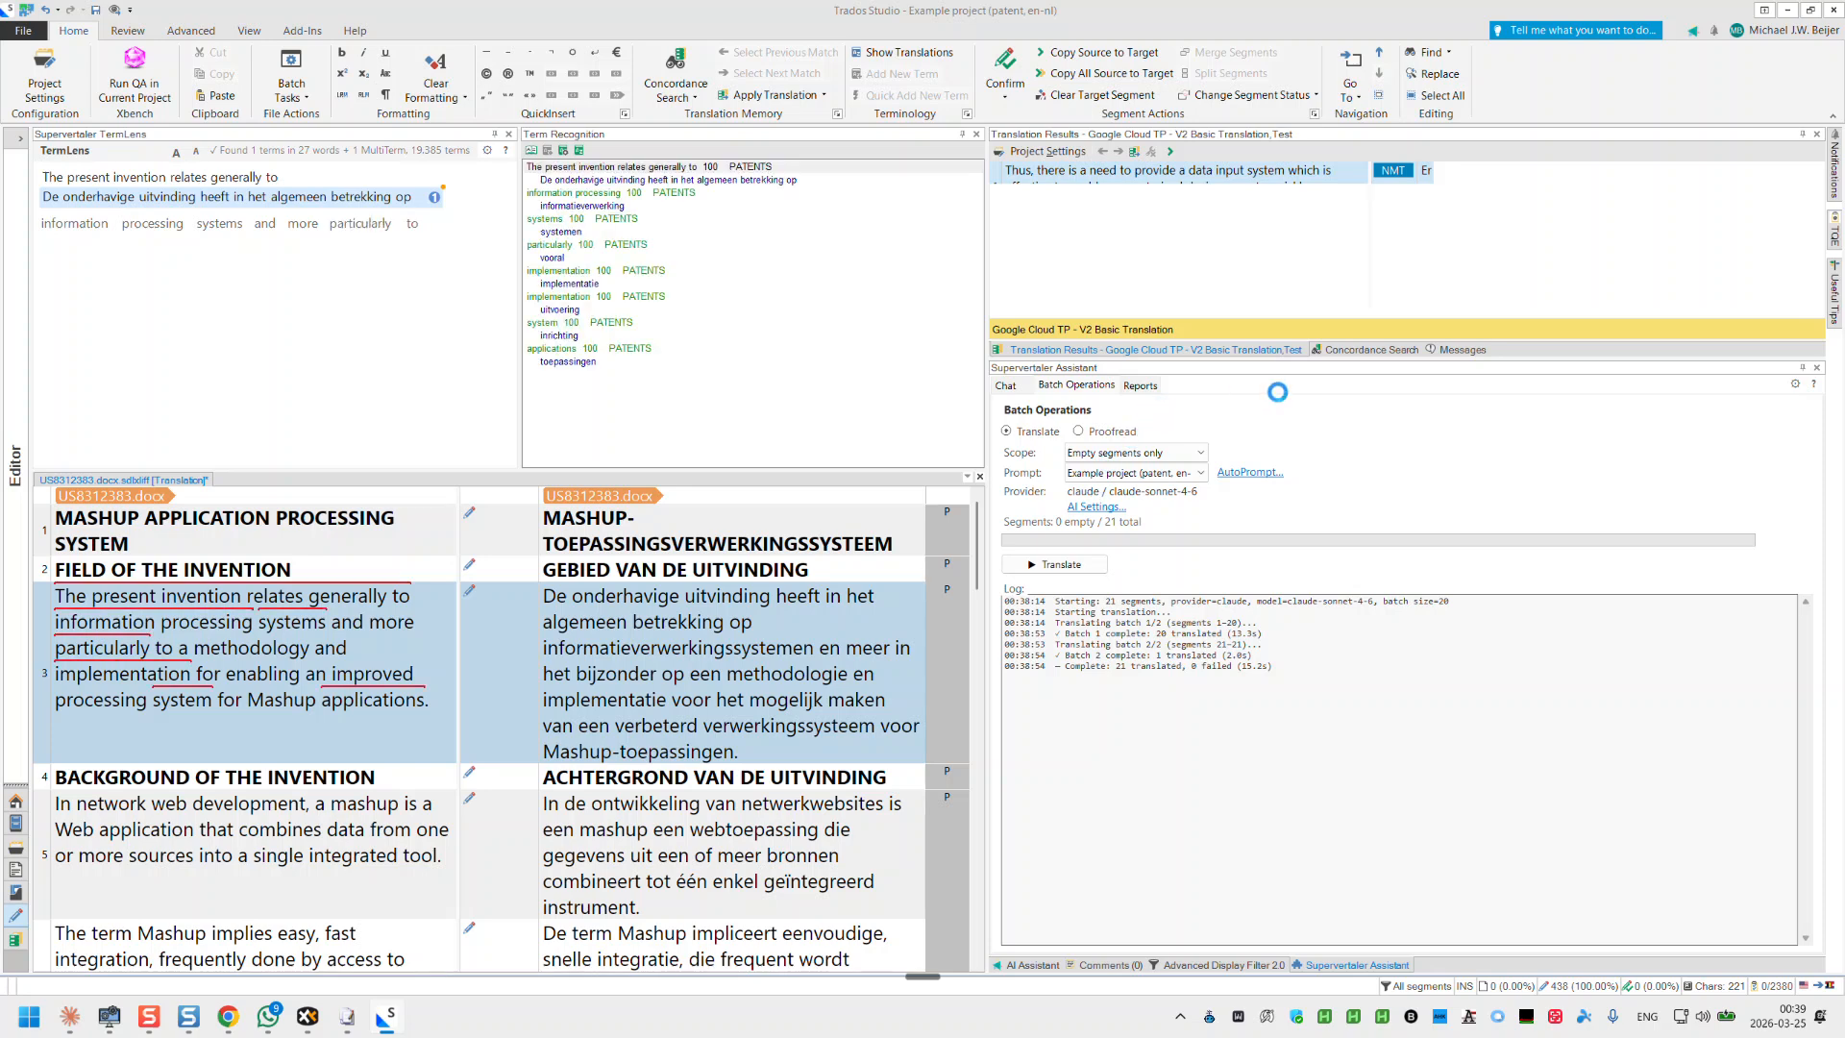
Step: Open the AI settings and review the available Claude models, keeping Claude Sonnet 4.6 selected
left_click(1793, 385)
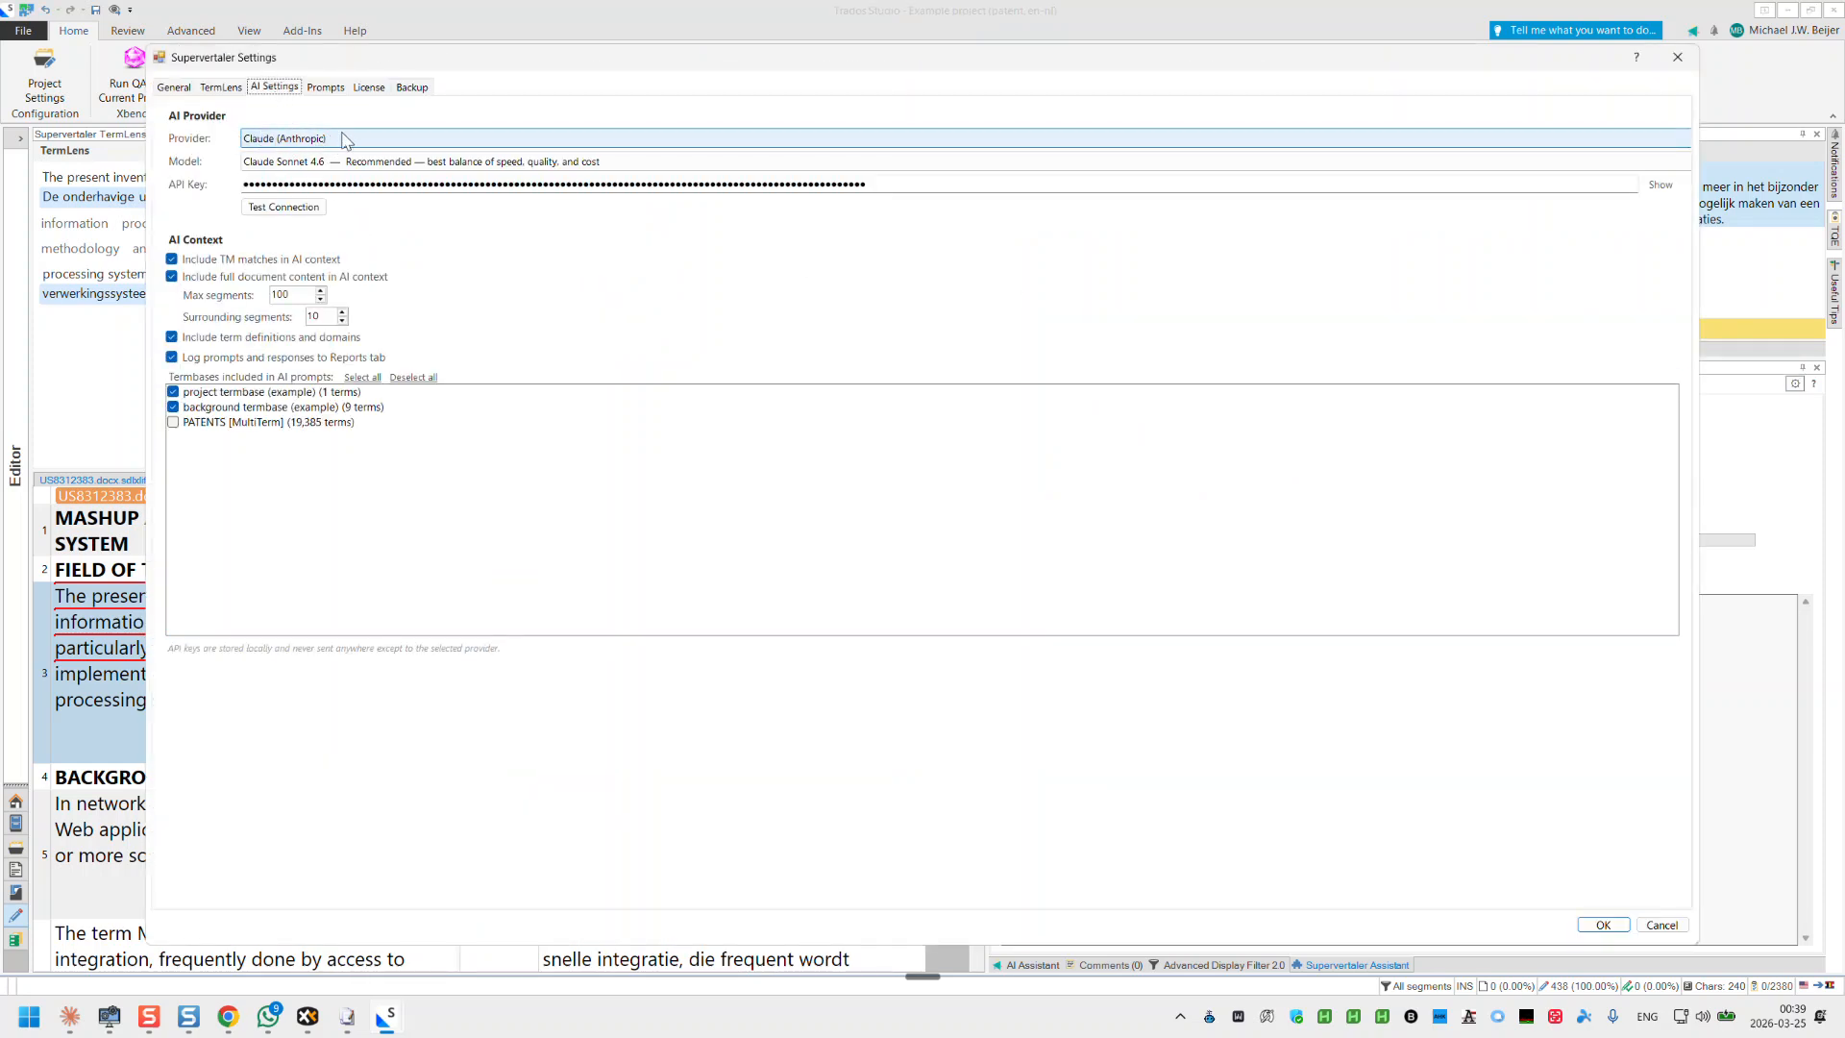
left_click(328, 163)
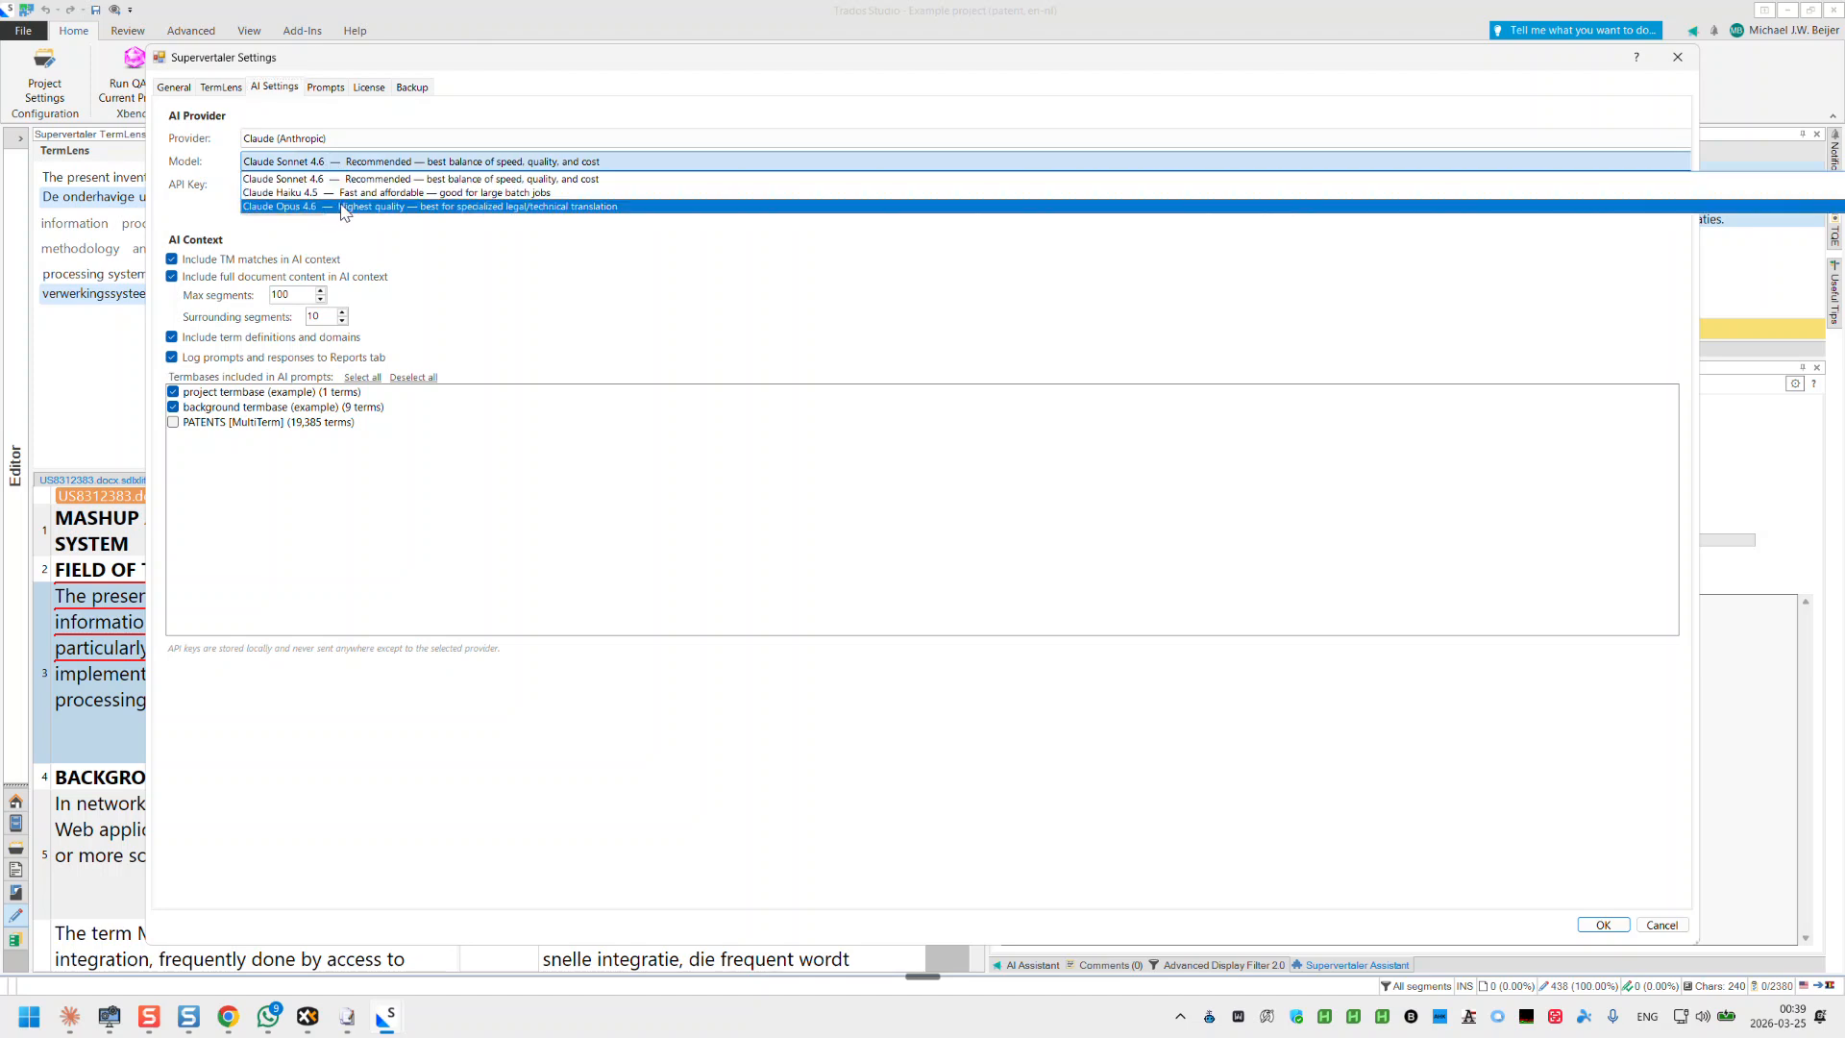
left_click(363, 177)
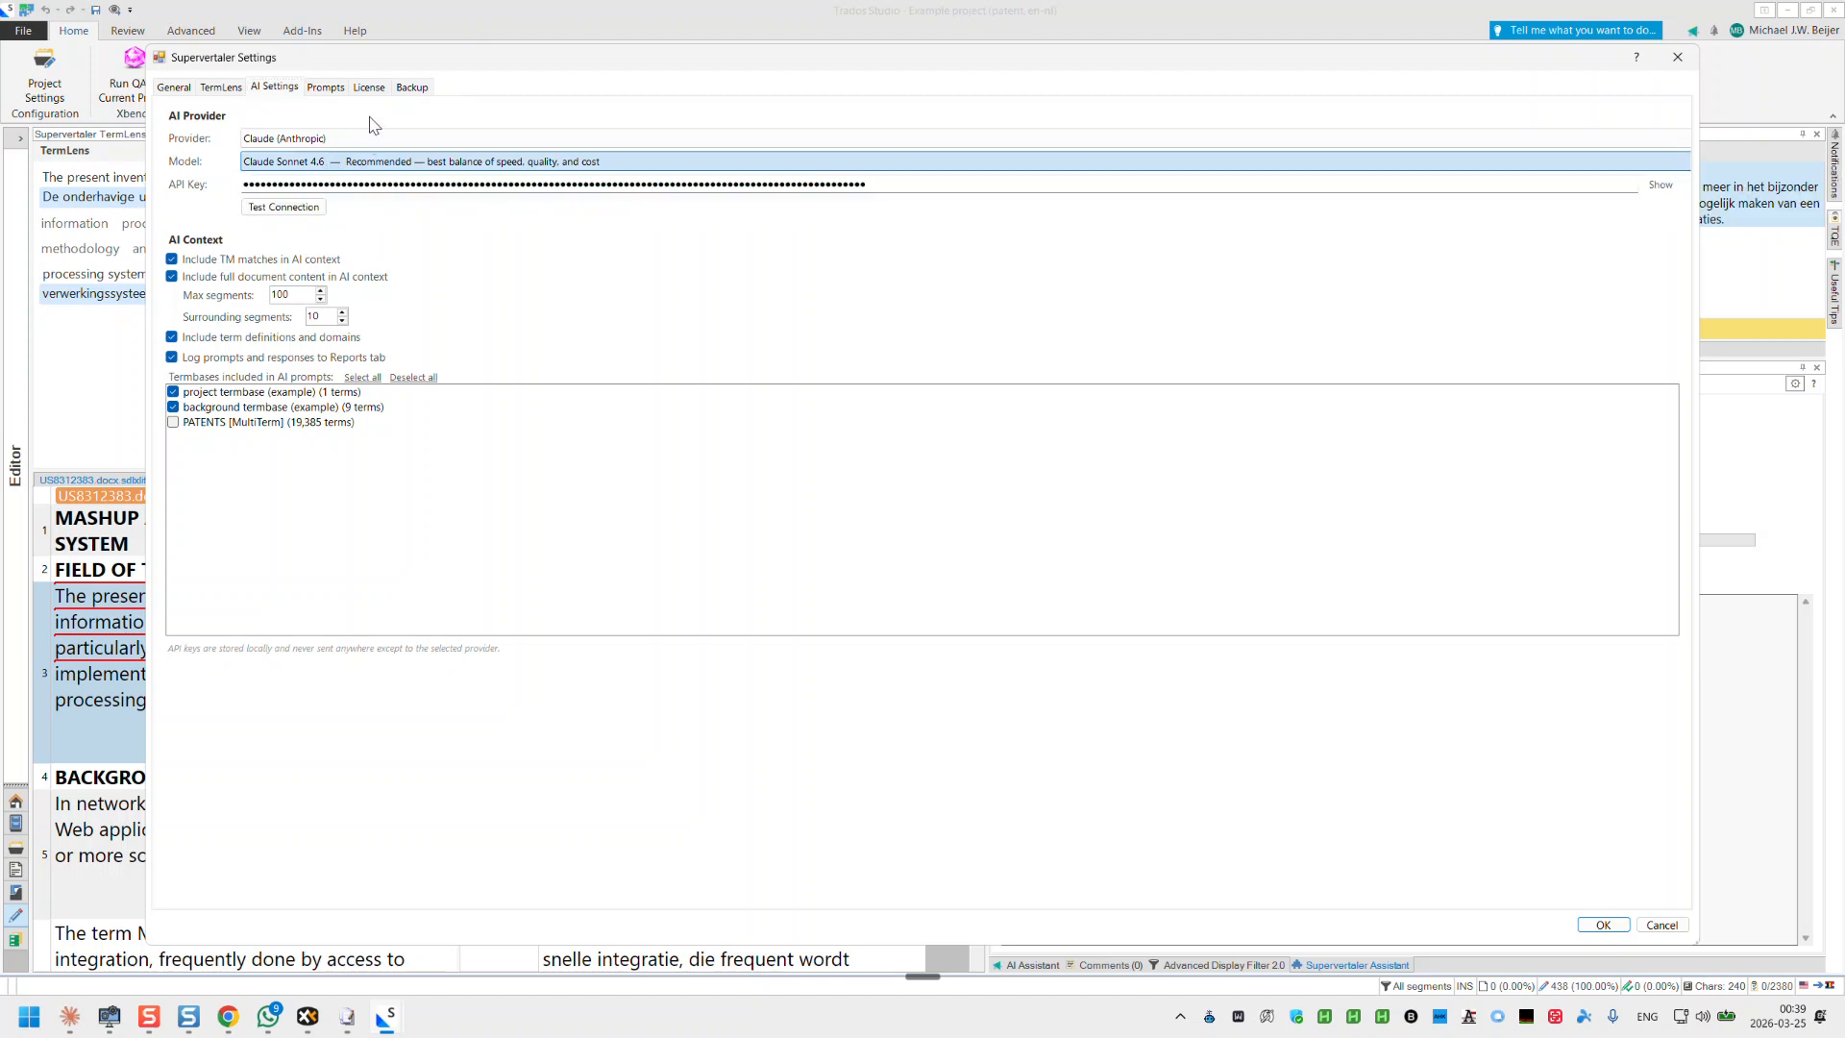
Step: Switch the AI provider to OpenAI and review its models, choosing GPT-4.1
left_click(357, 140)
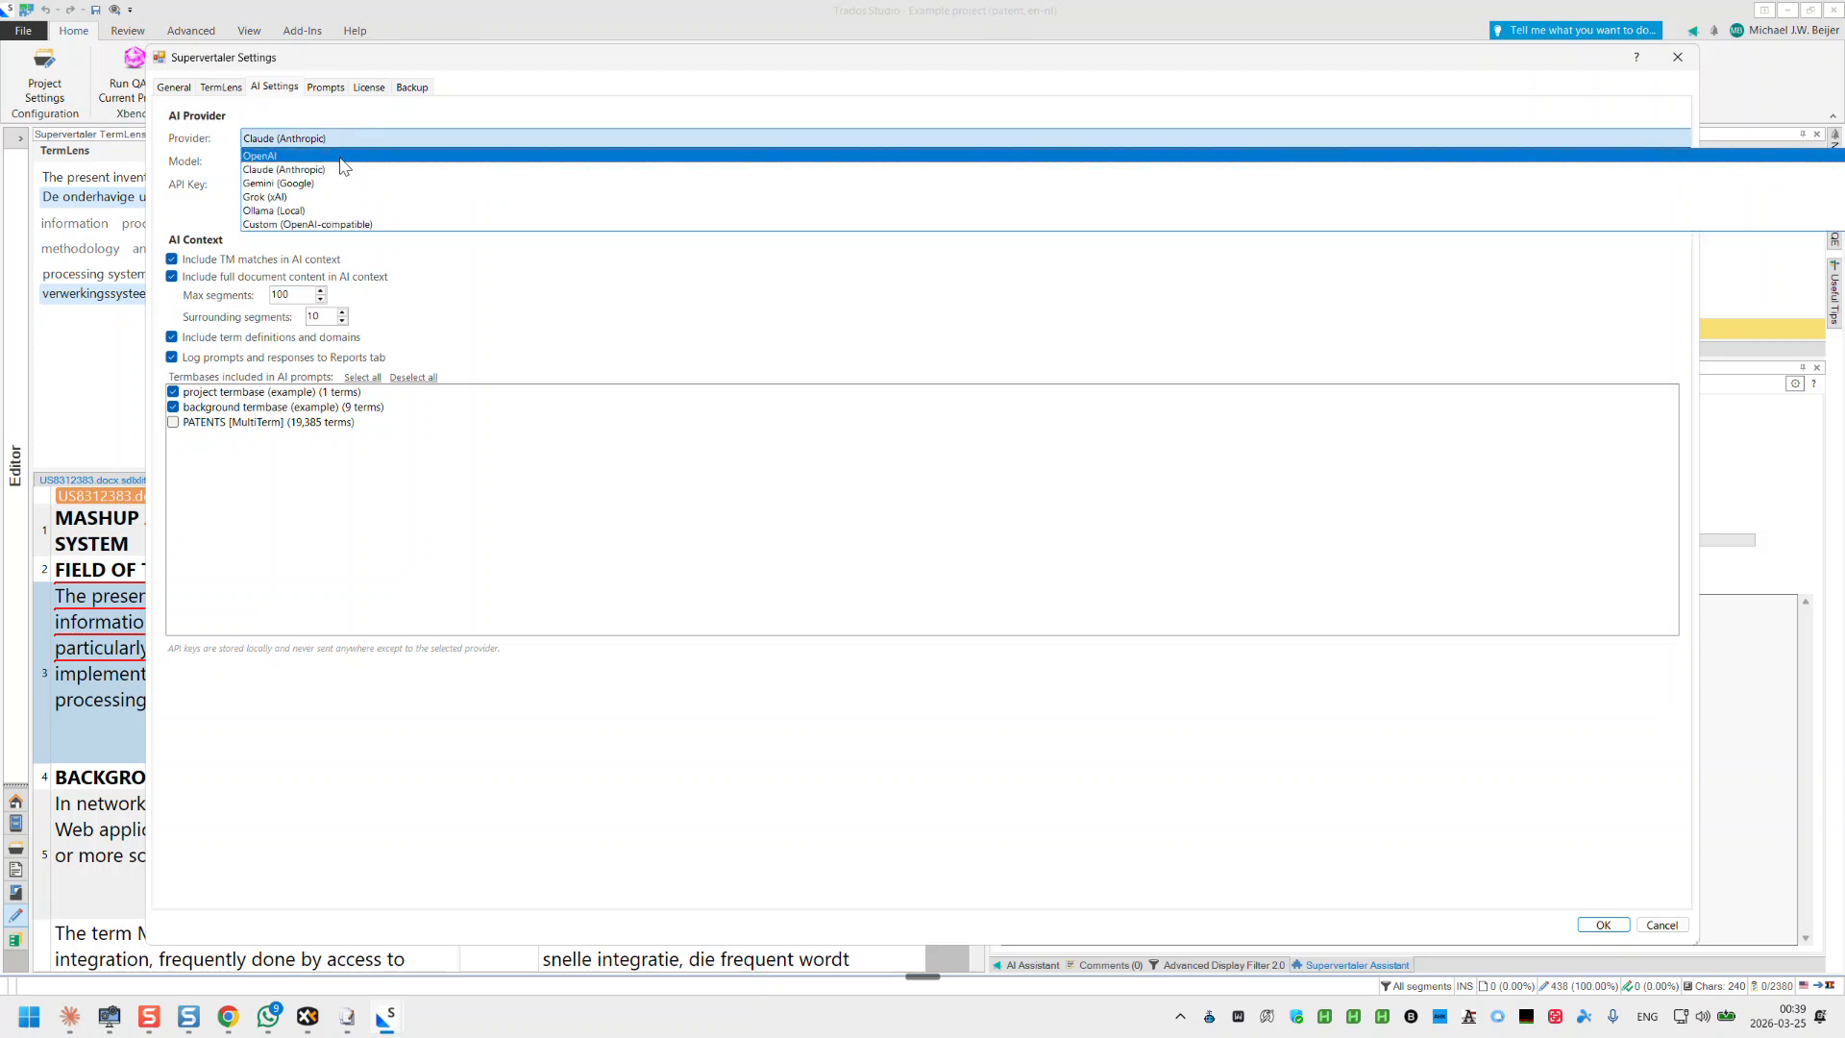
left_click(343, 157)
left_click(359, 161)
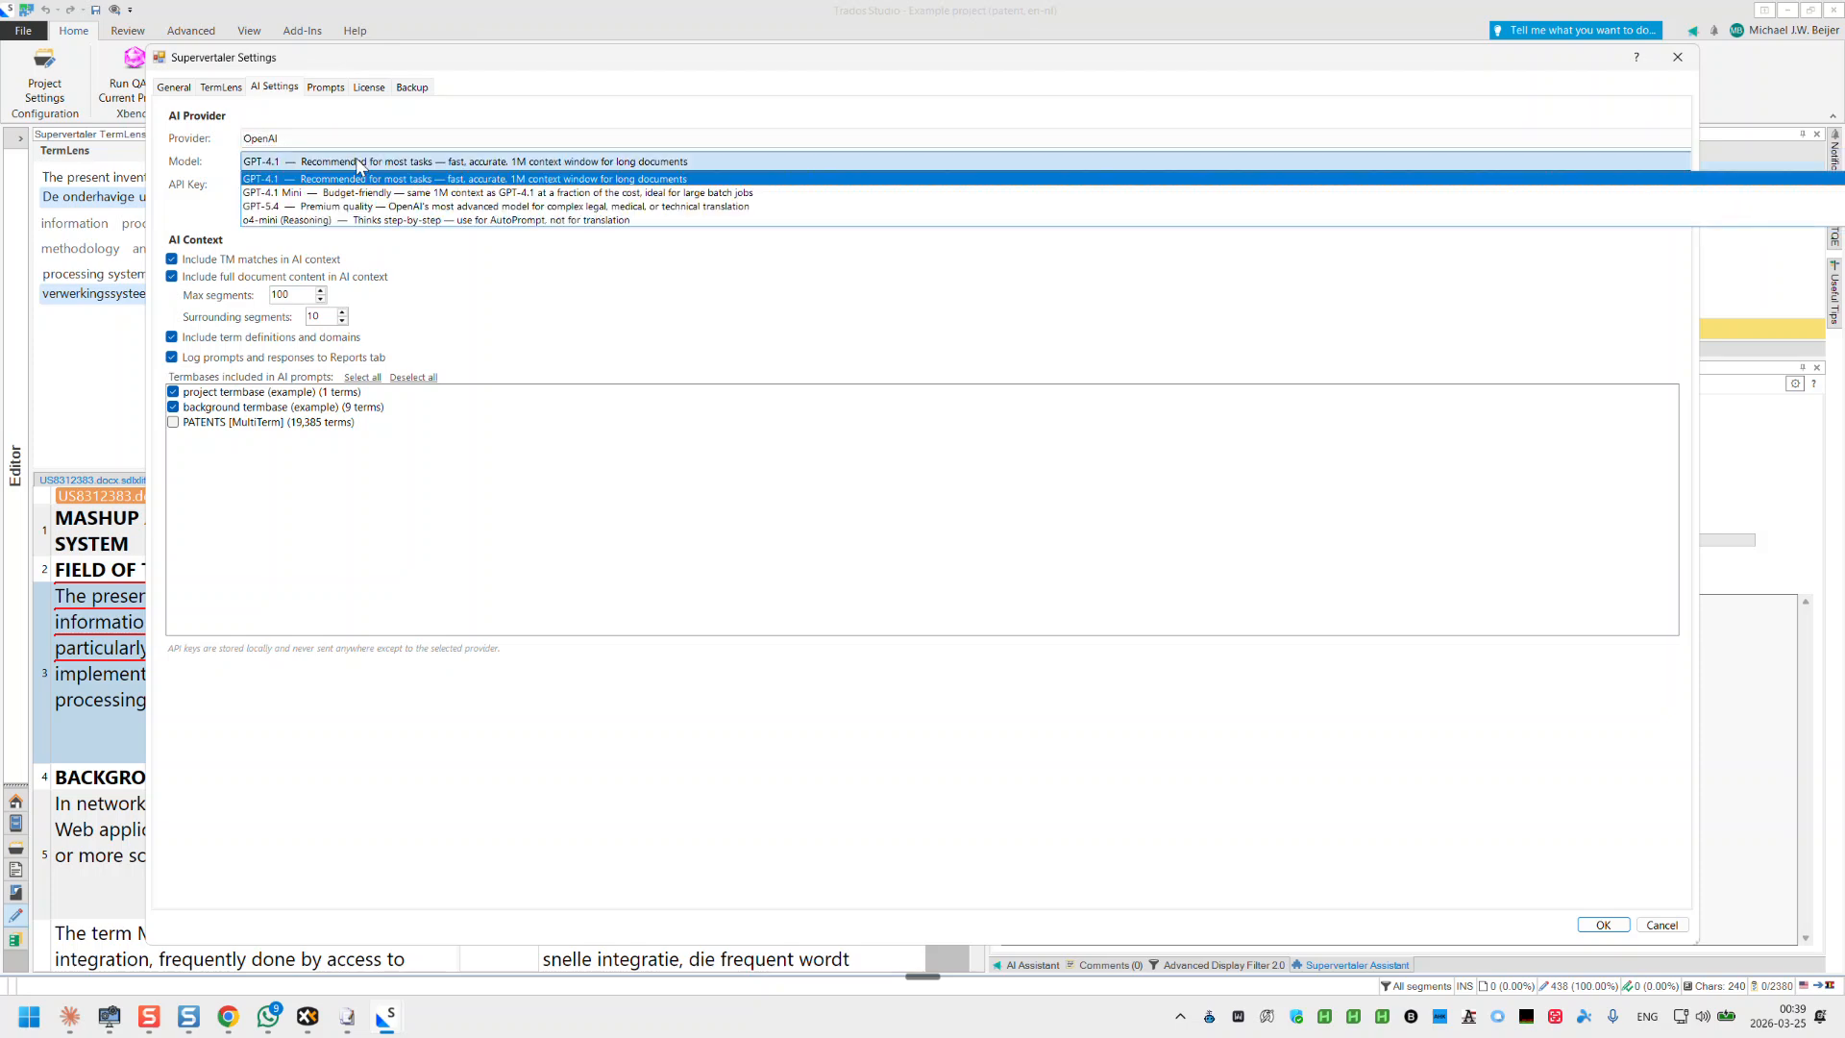
left_click(359, 177)
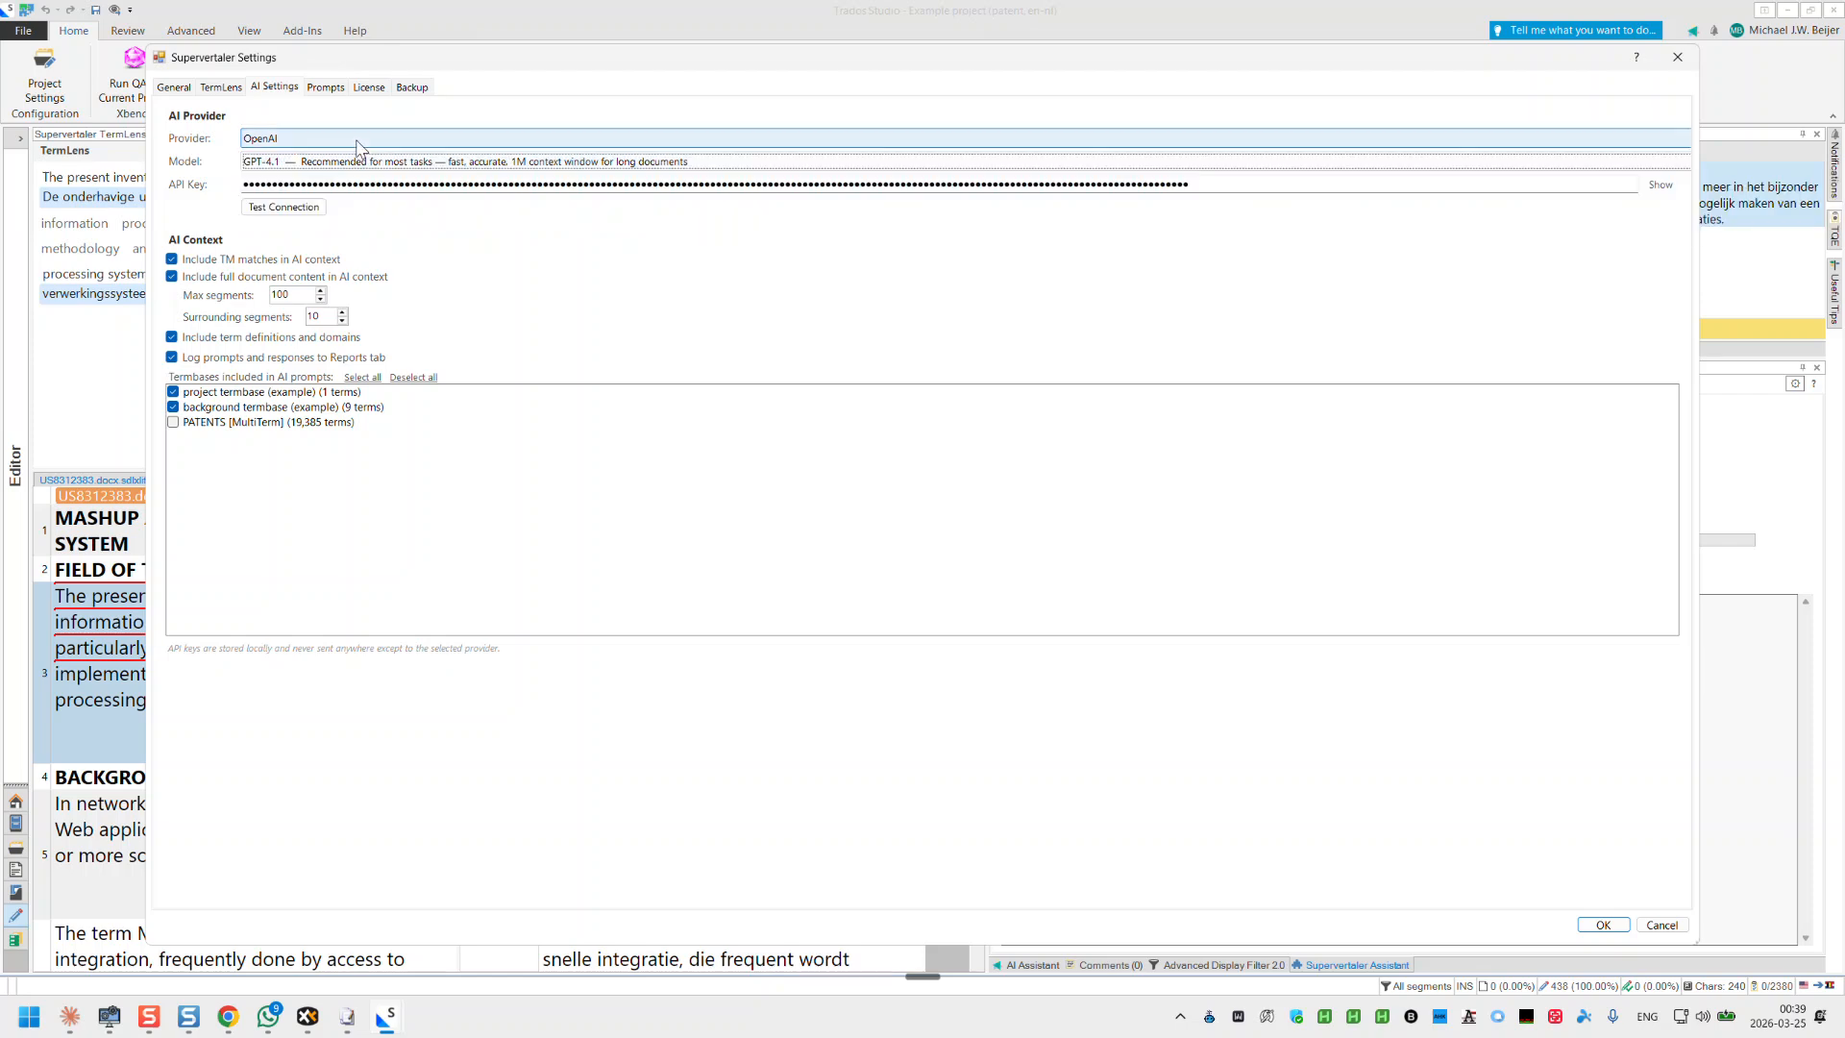
Step: Switch the AI provider to Gemini (Google) to review its models, and likewise to Grok (xAI)
left_click(359, 140)
left_click(357, 183)
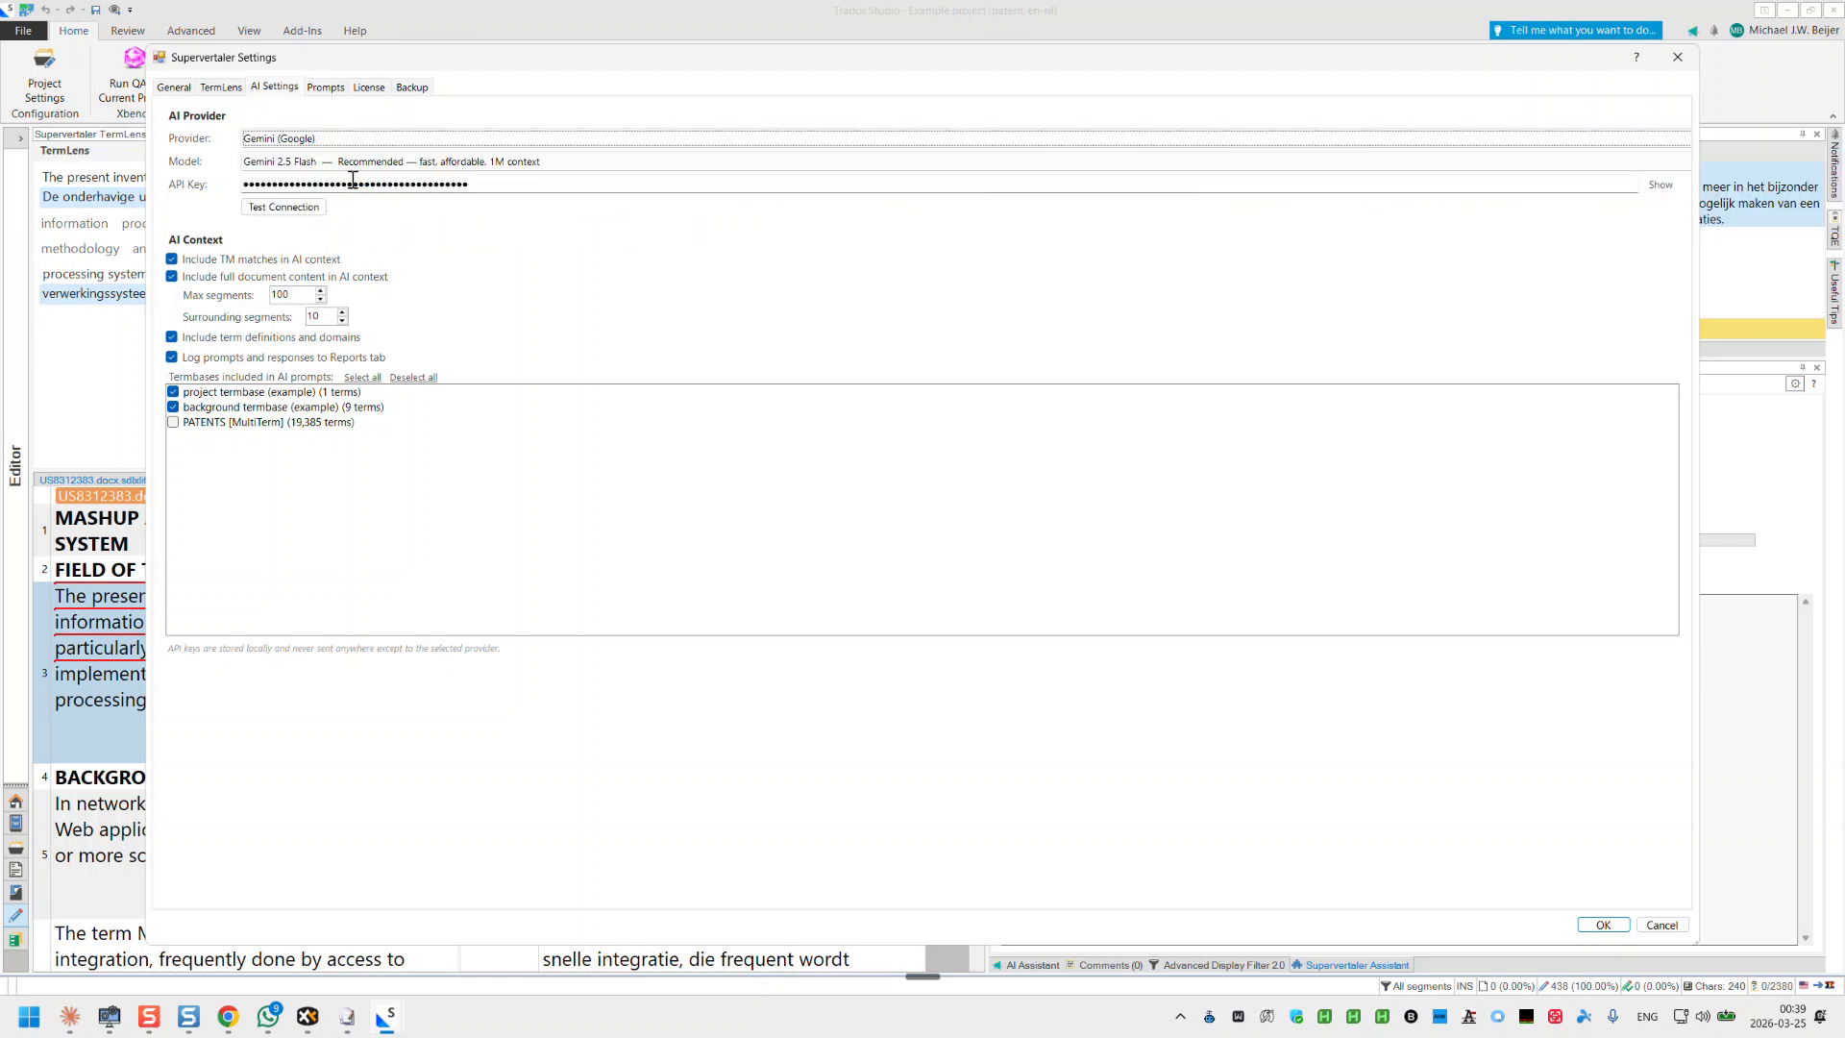
left_click(373, 163)
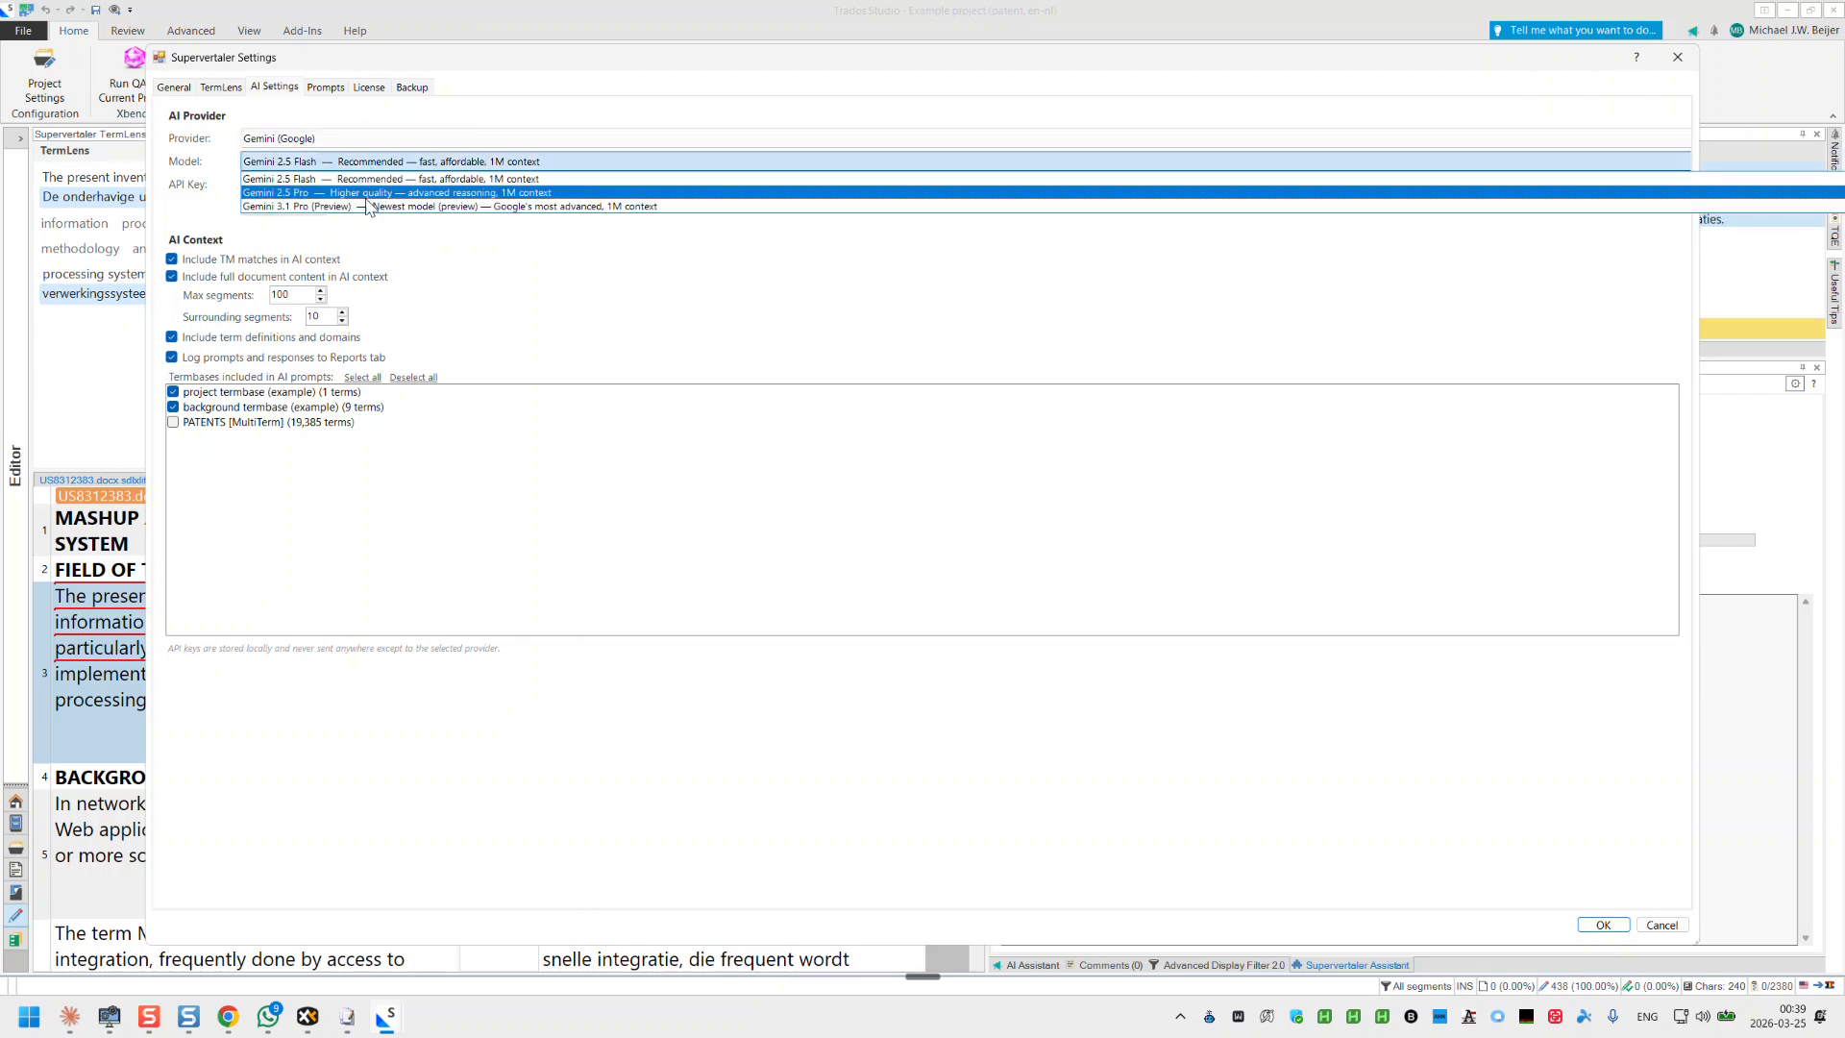
left_click(368, 141)
left_click(368, 140)
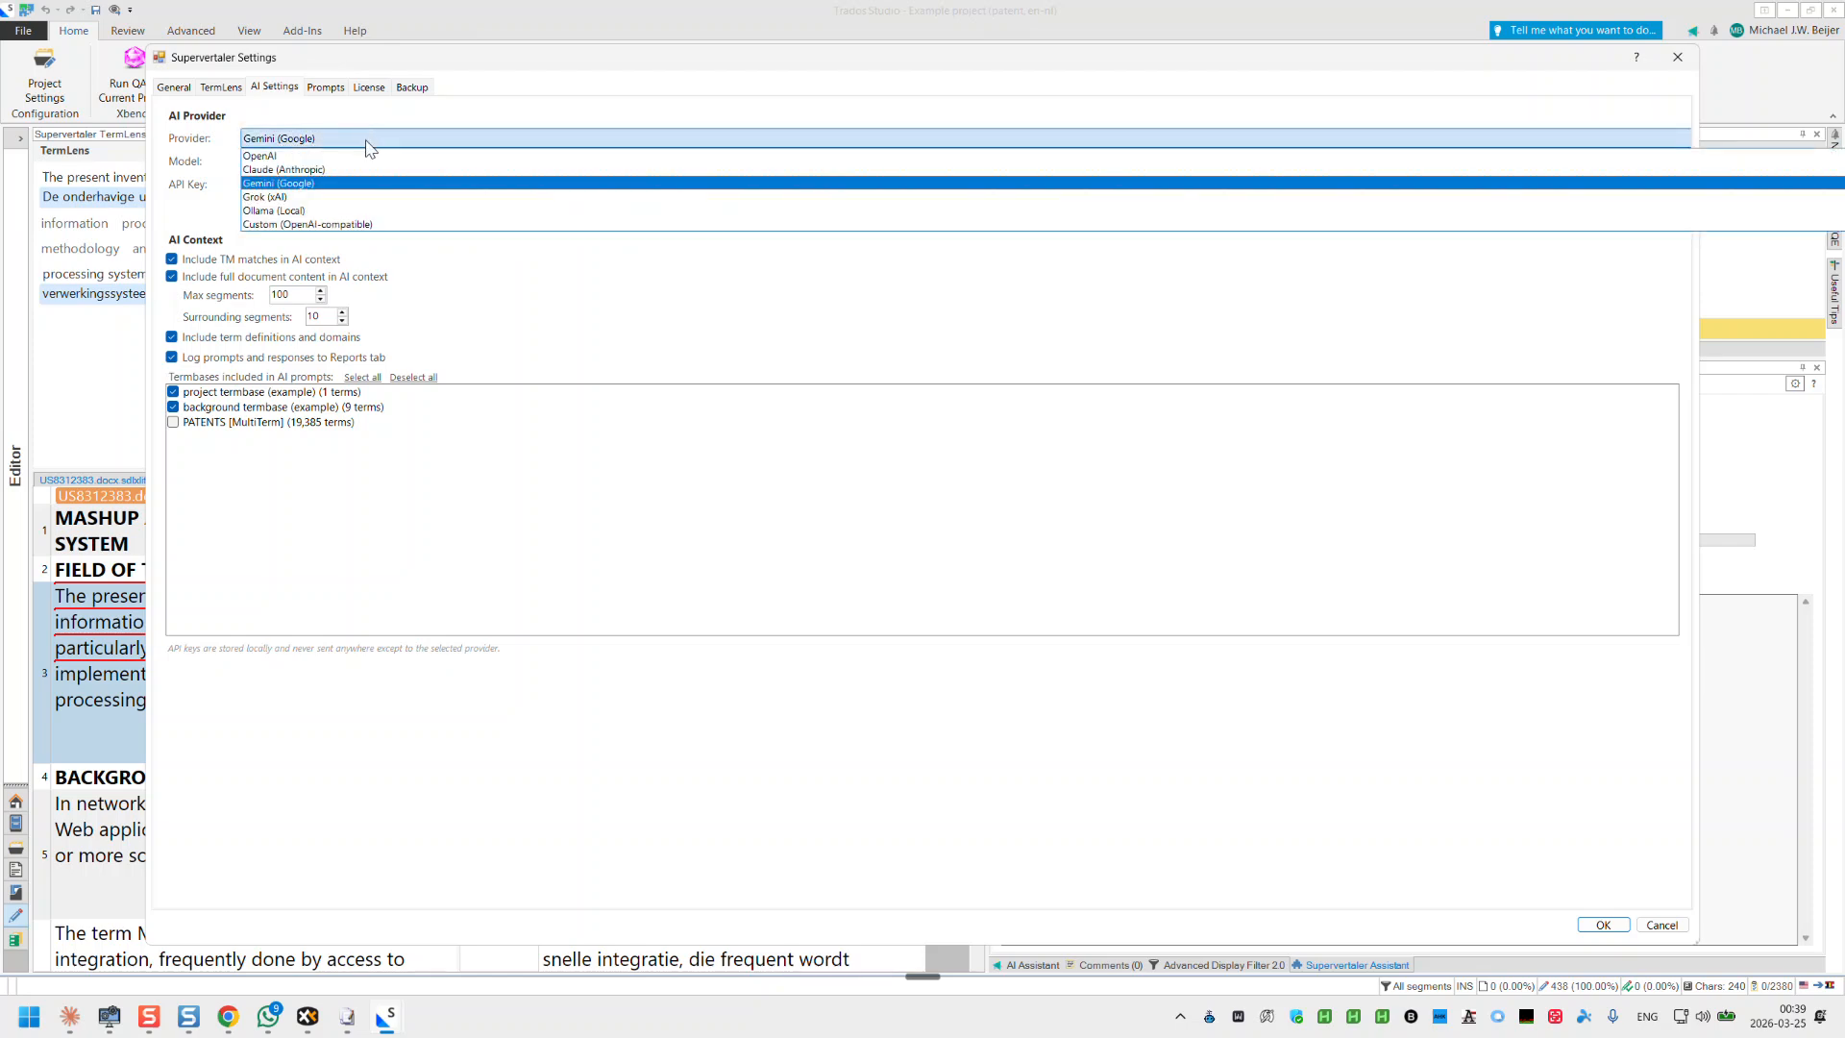
left_click(362, 197)
left_click(400, 163)
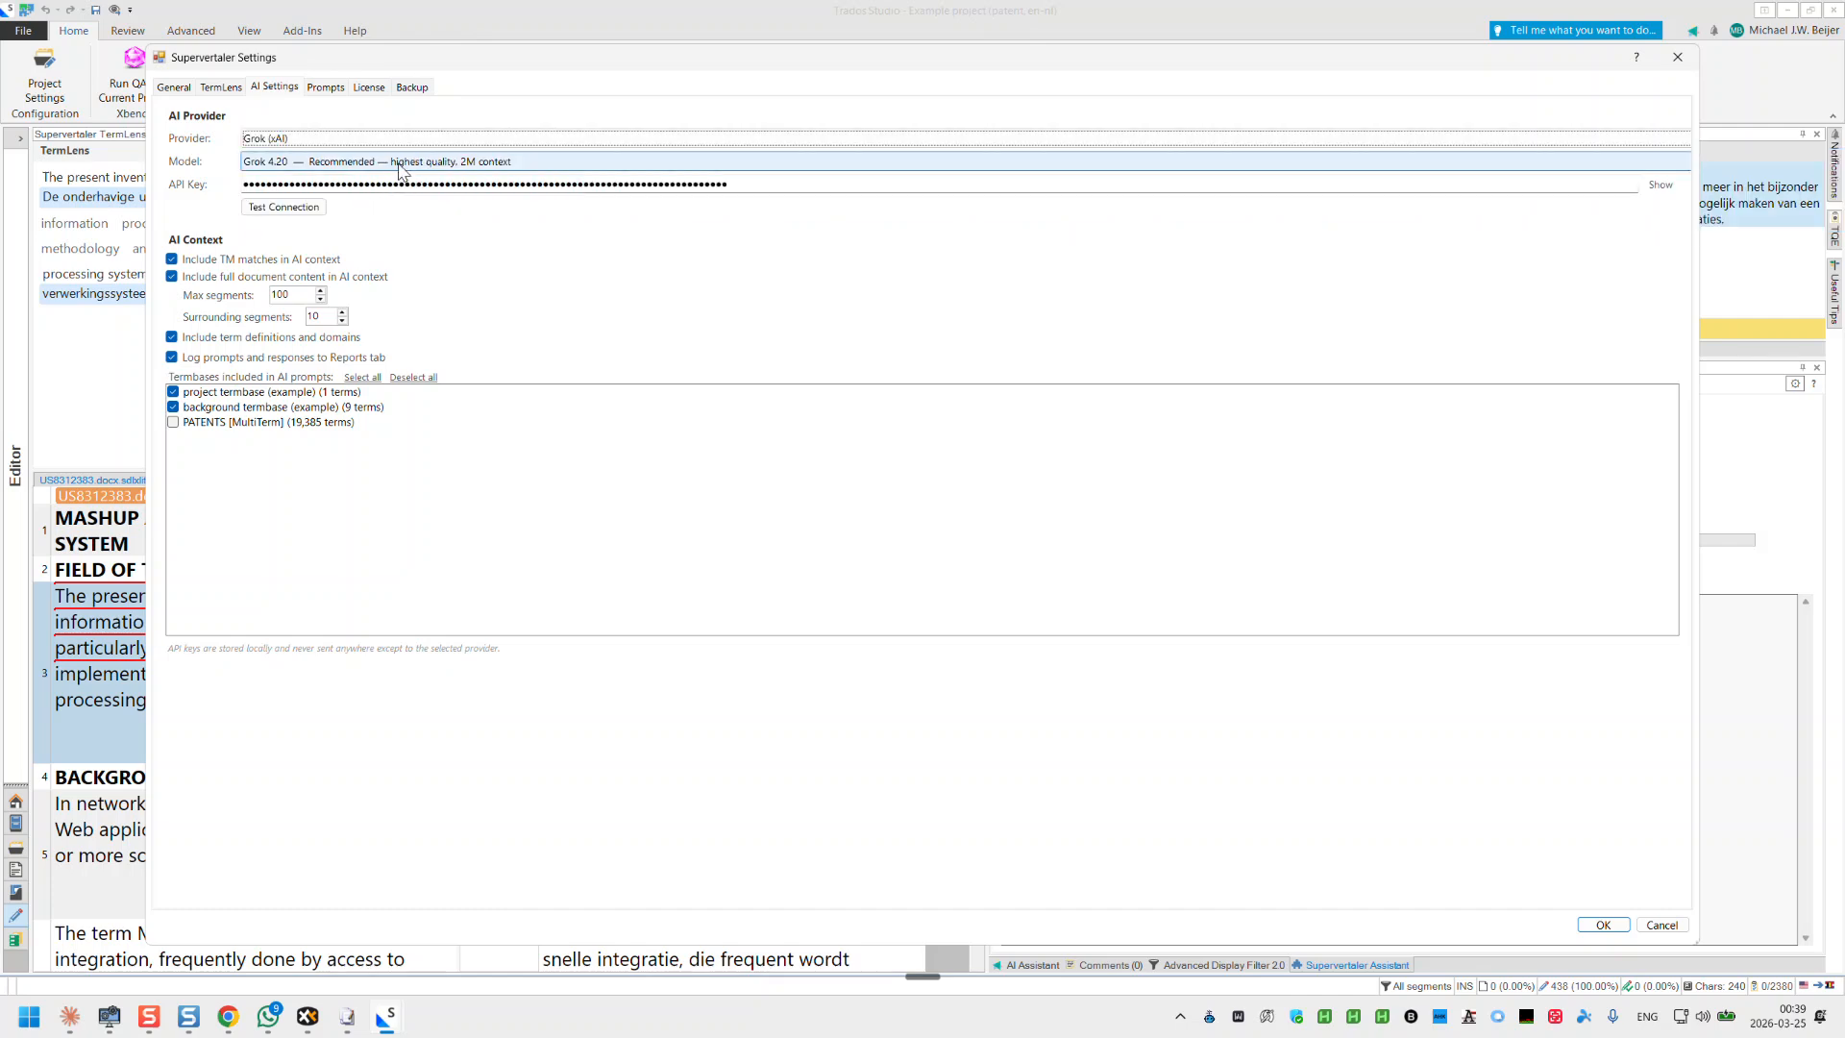
Step: Review the Ollama (Local) models with TranslateGemma 12B selected, and set the AI provider back to Claude (Anthropic)
left_click(390, 141)
left_click(390, 141)
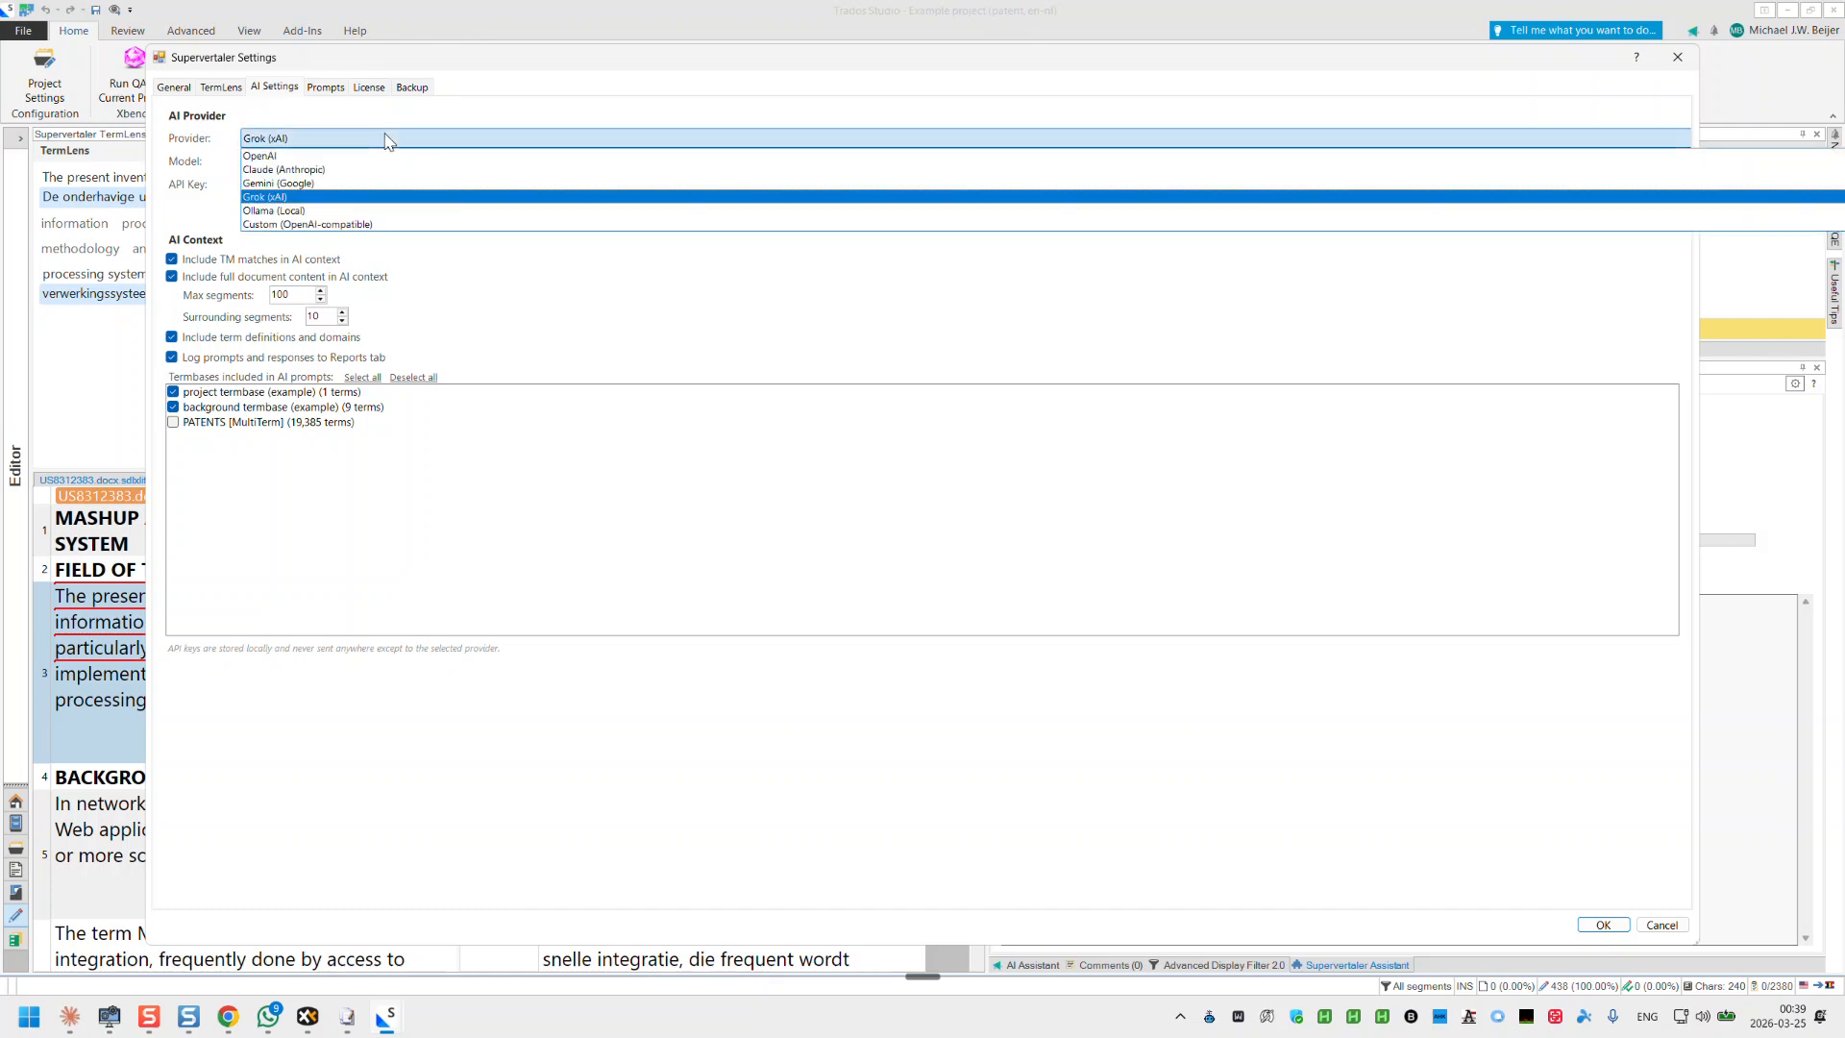
left_click(365, 211)
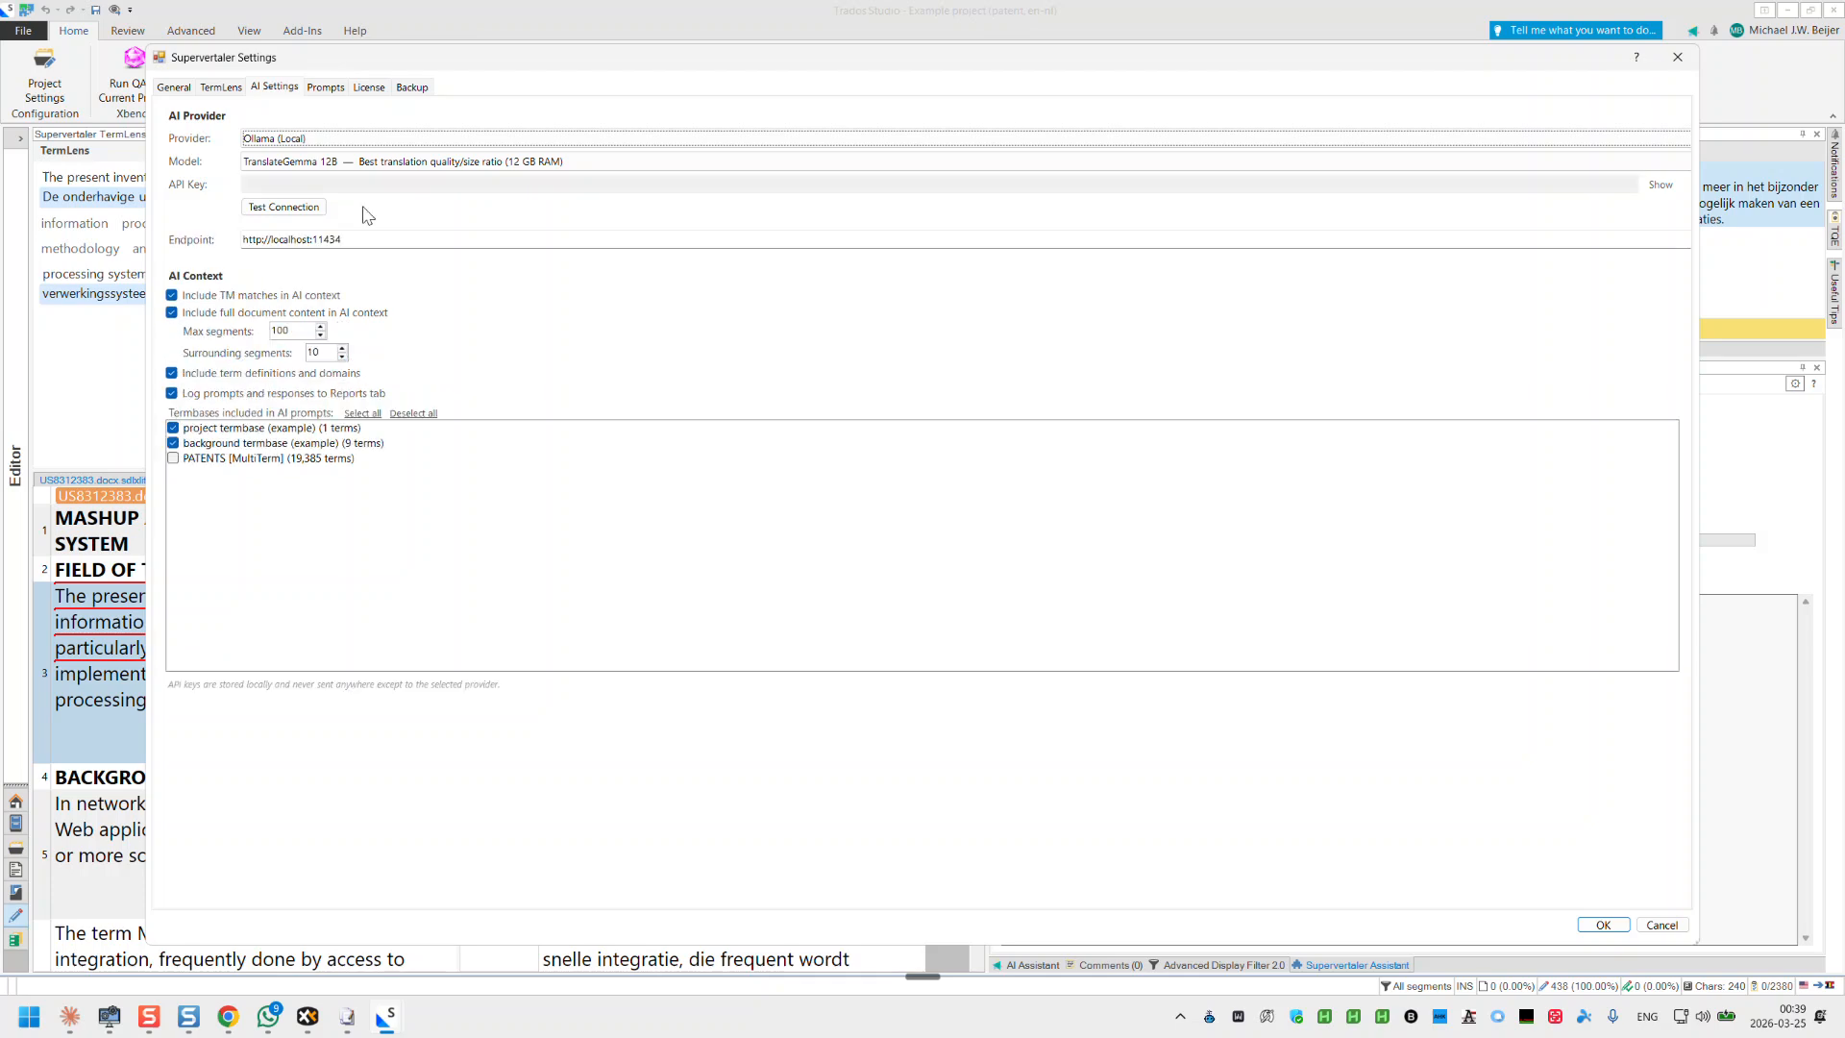
left_click(403, 163)
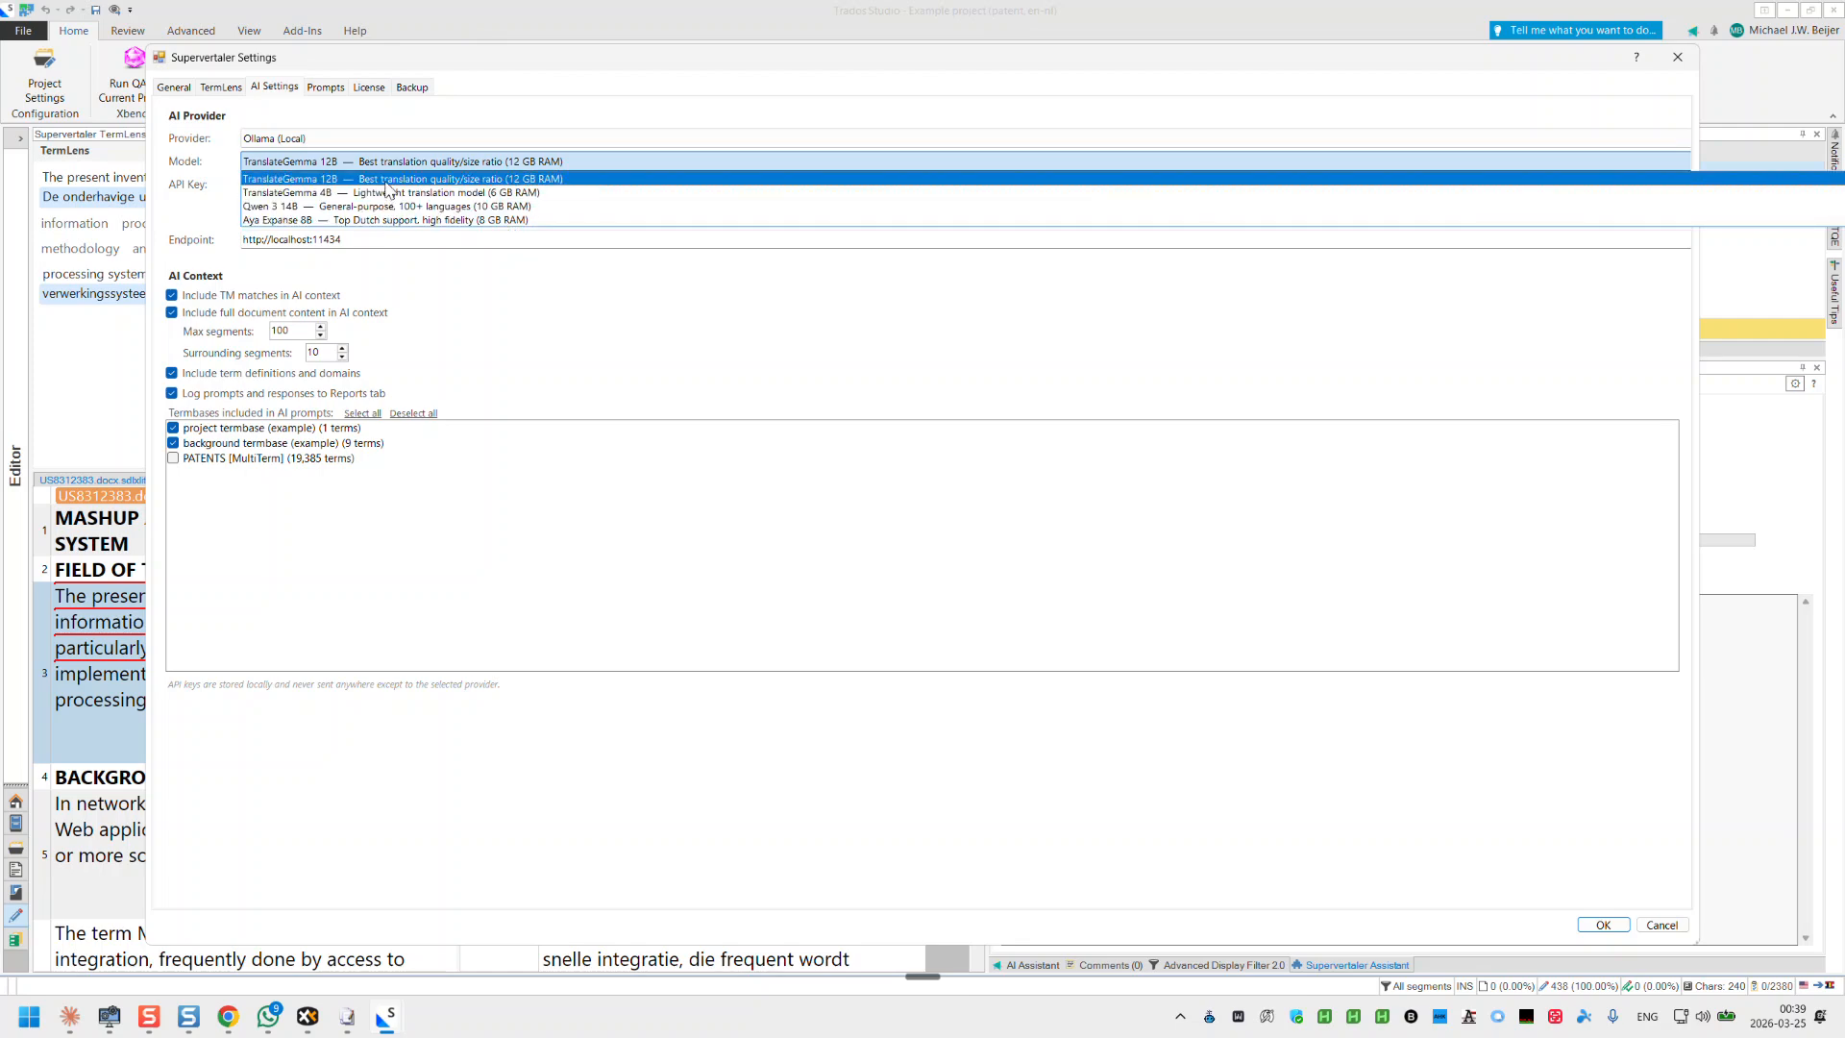
left_click(387, 178)
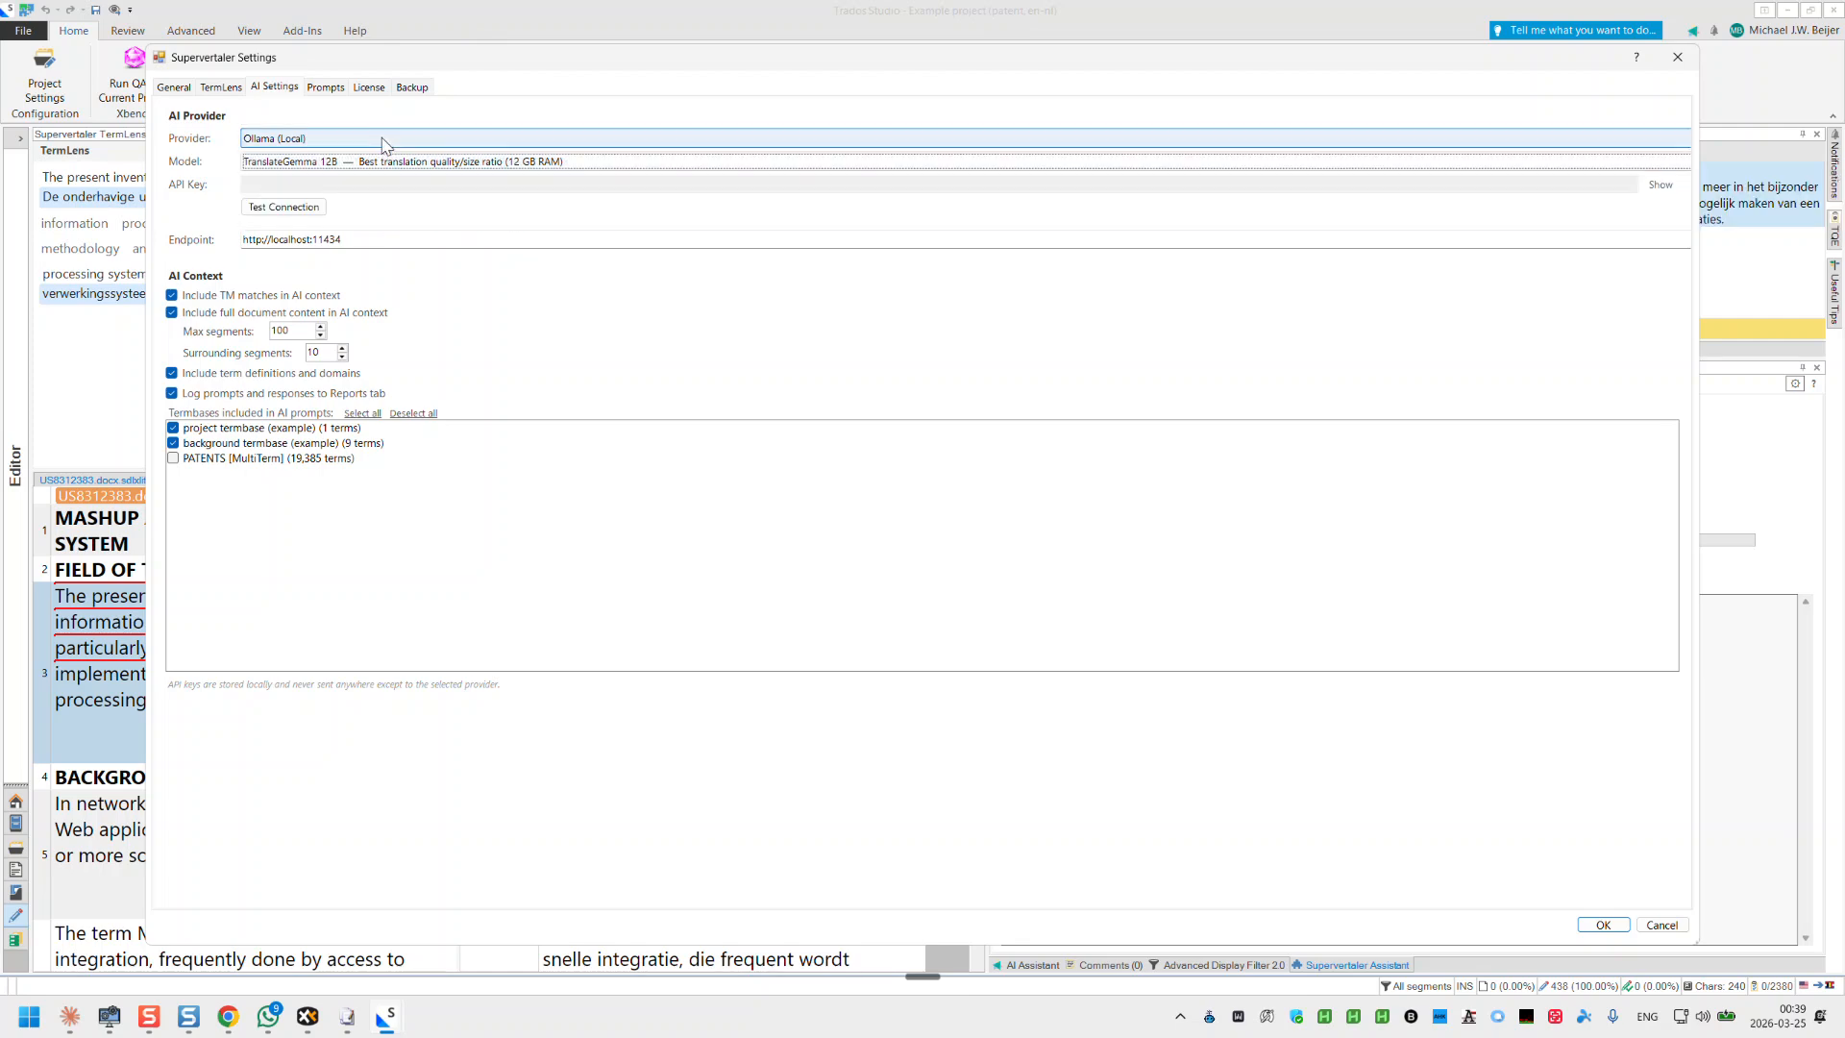
left_click(383, 140)
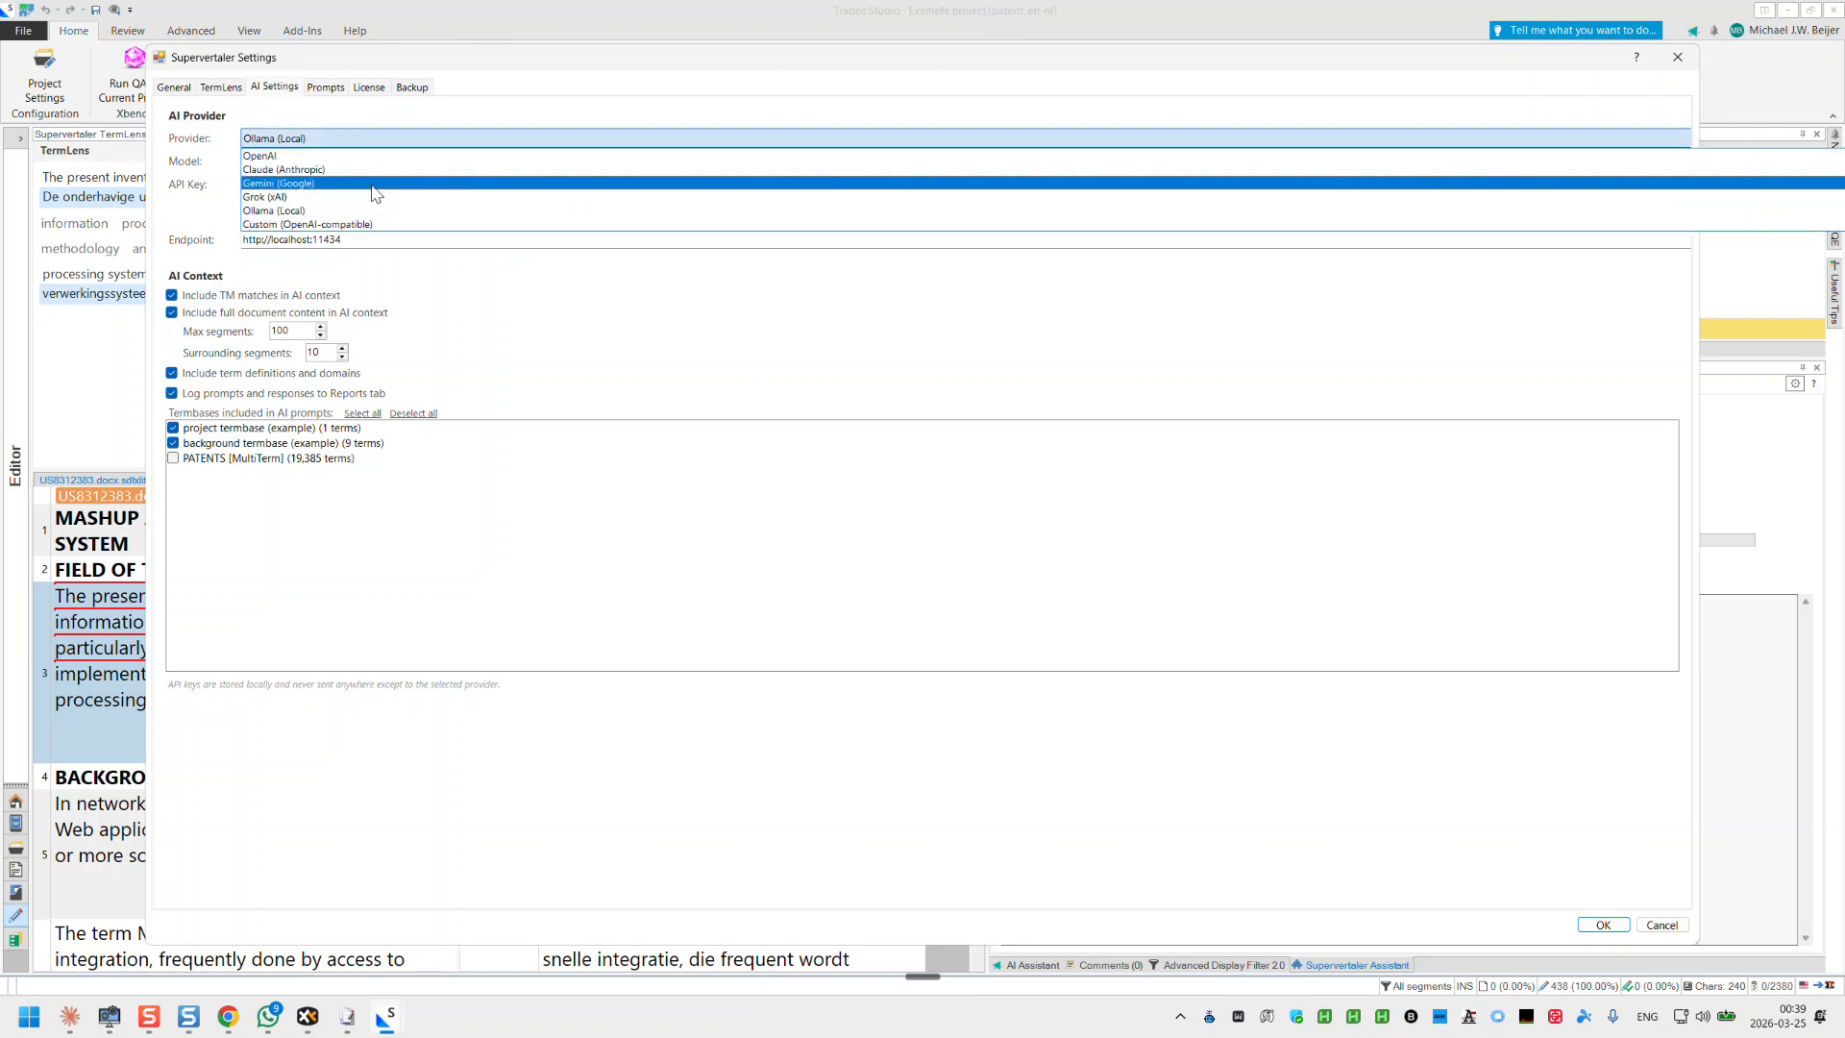
left_click(376, 170)
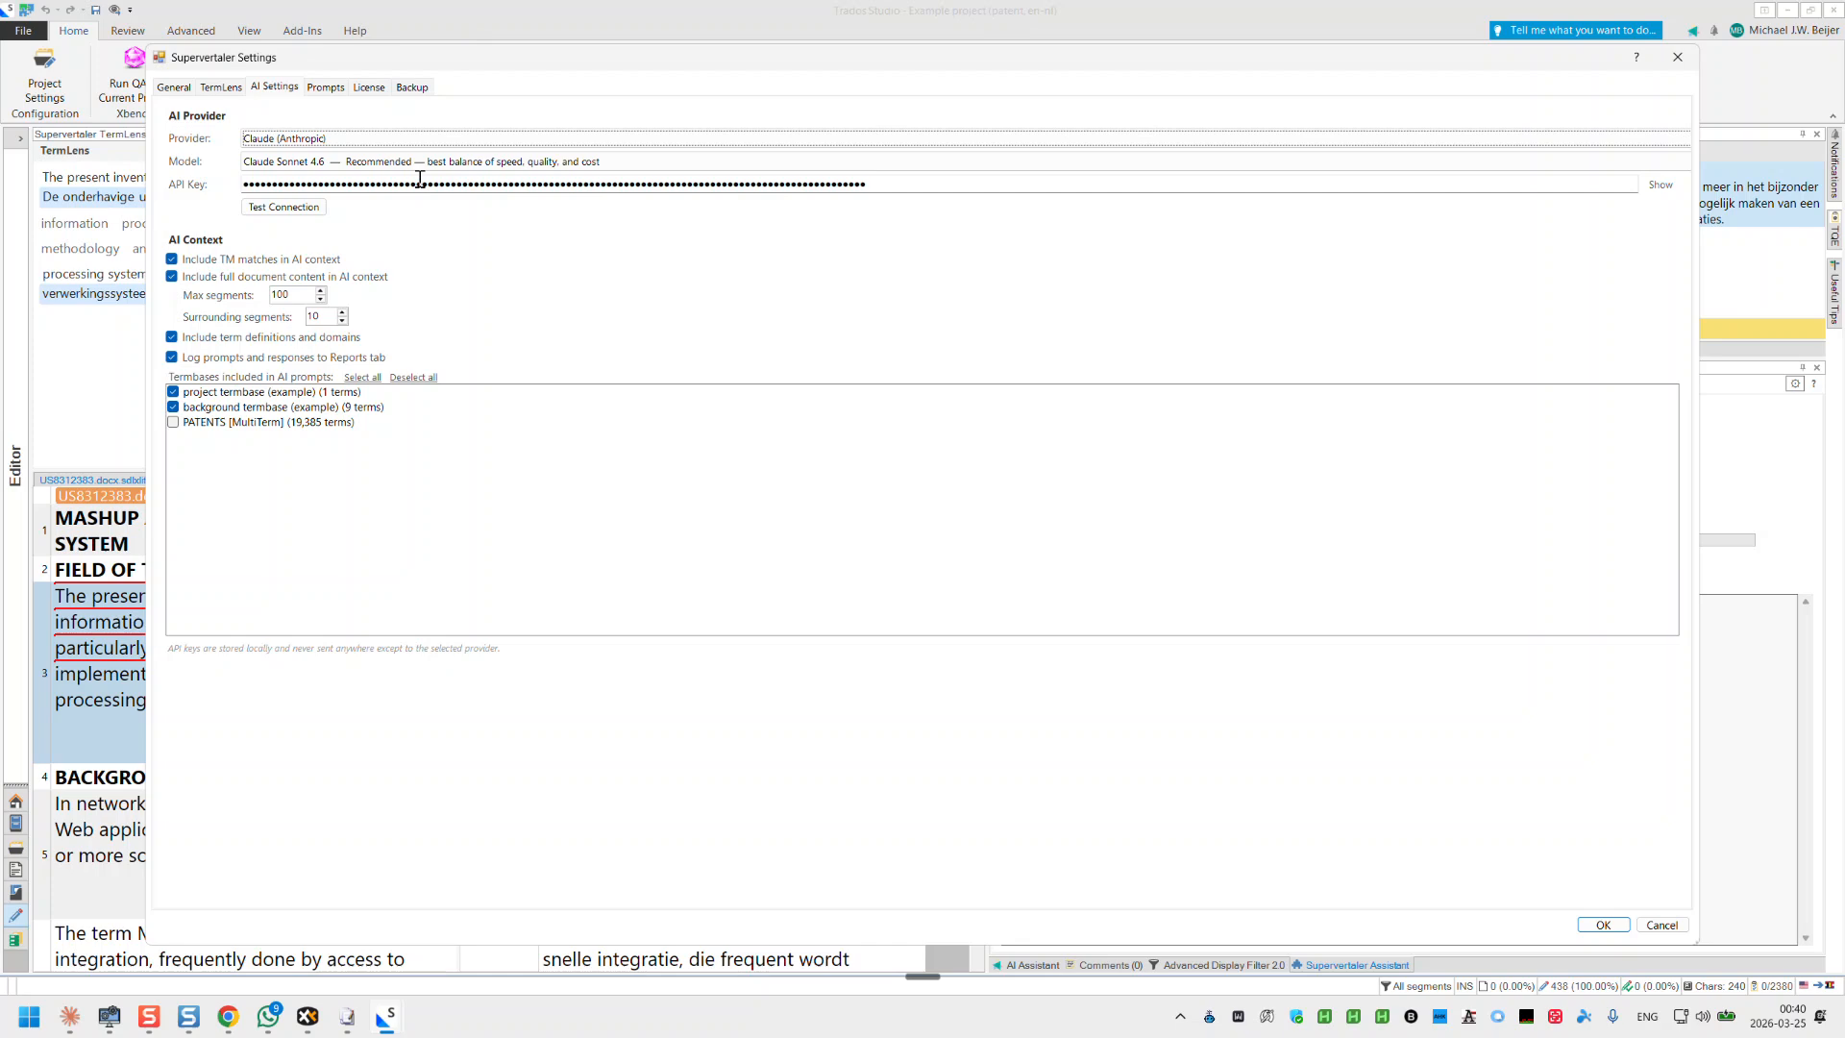
Step: Disable reading of the PATENTS [MultiTerm] termbase in the TermLens settings and apply the change
left_click(220, 88)
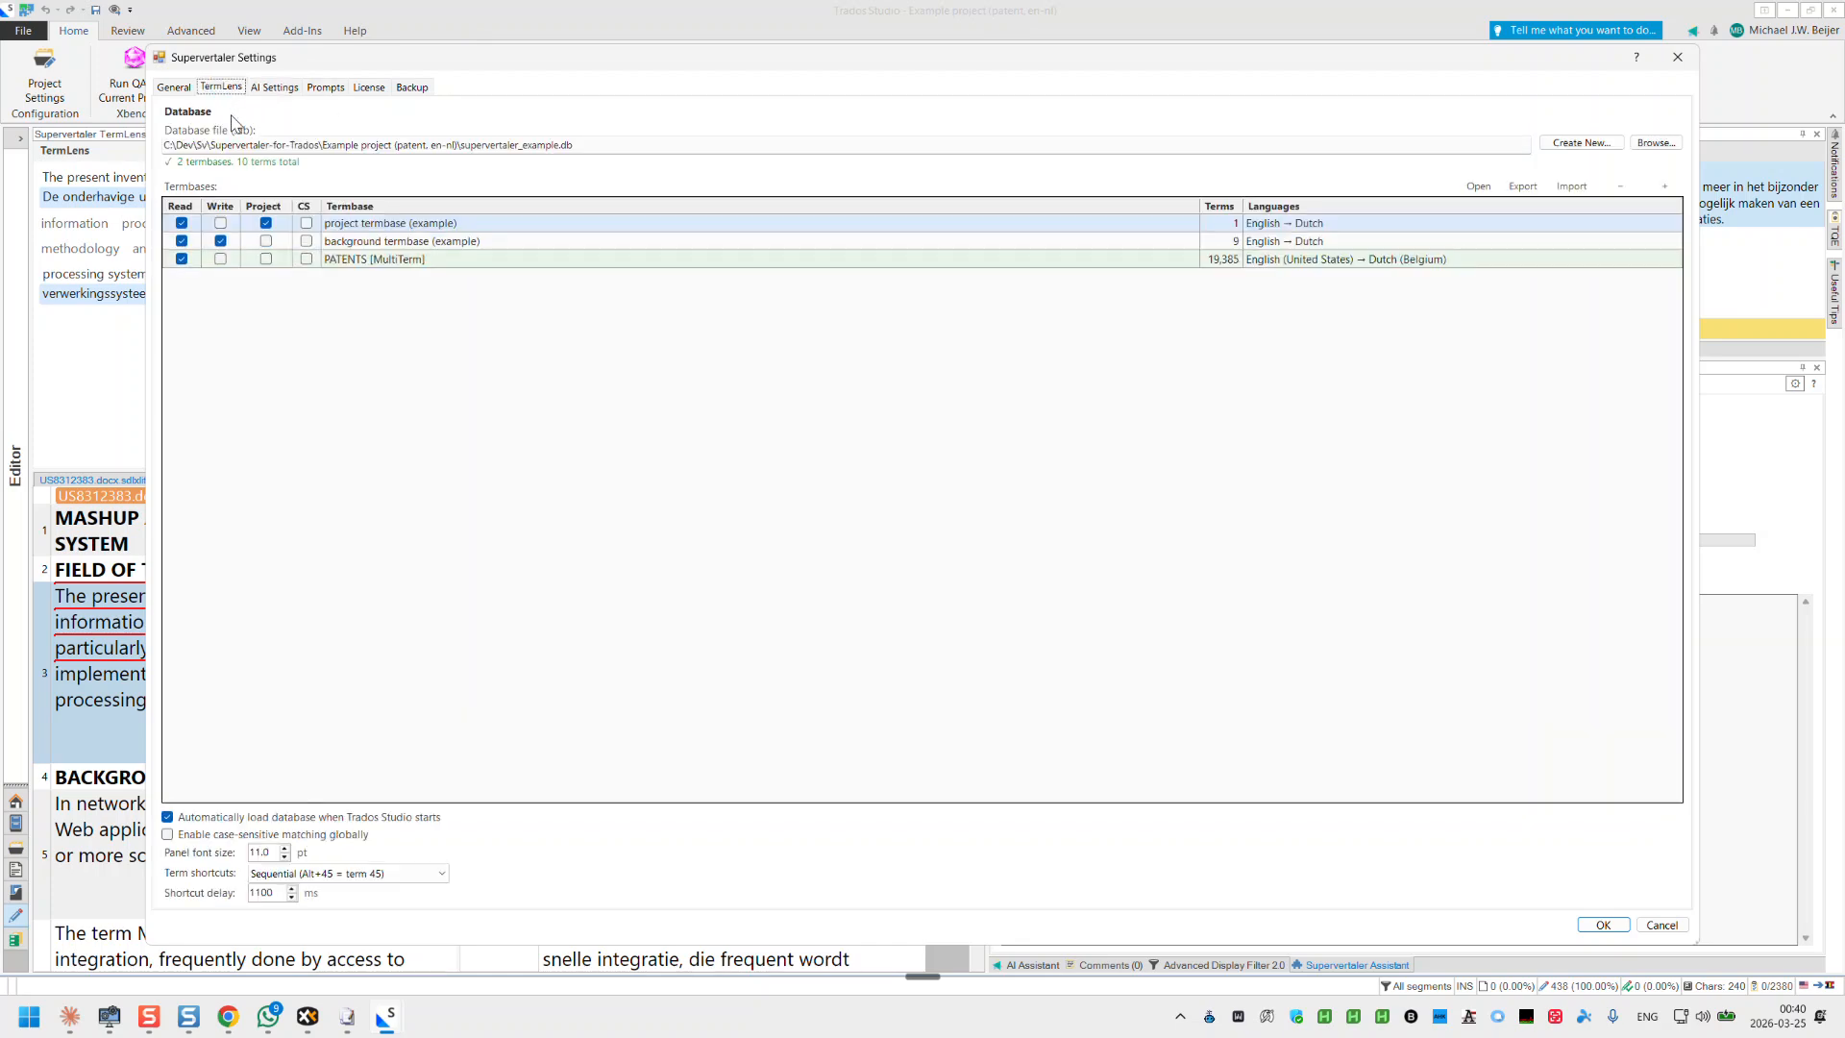
left_click(182, 259)
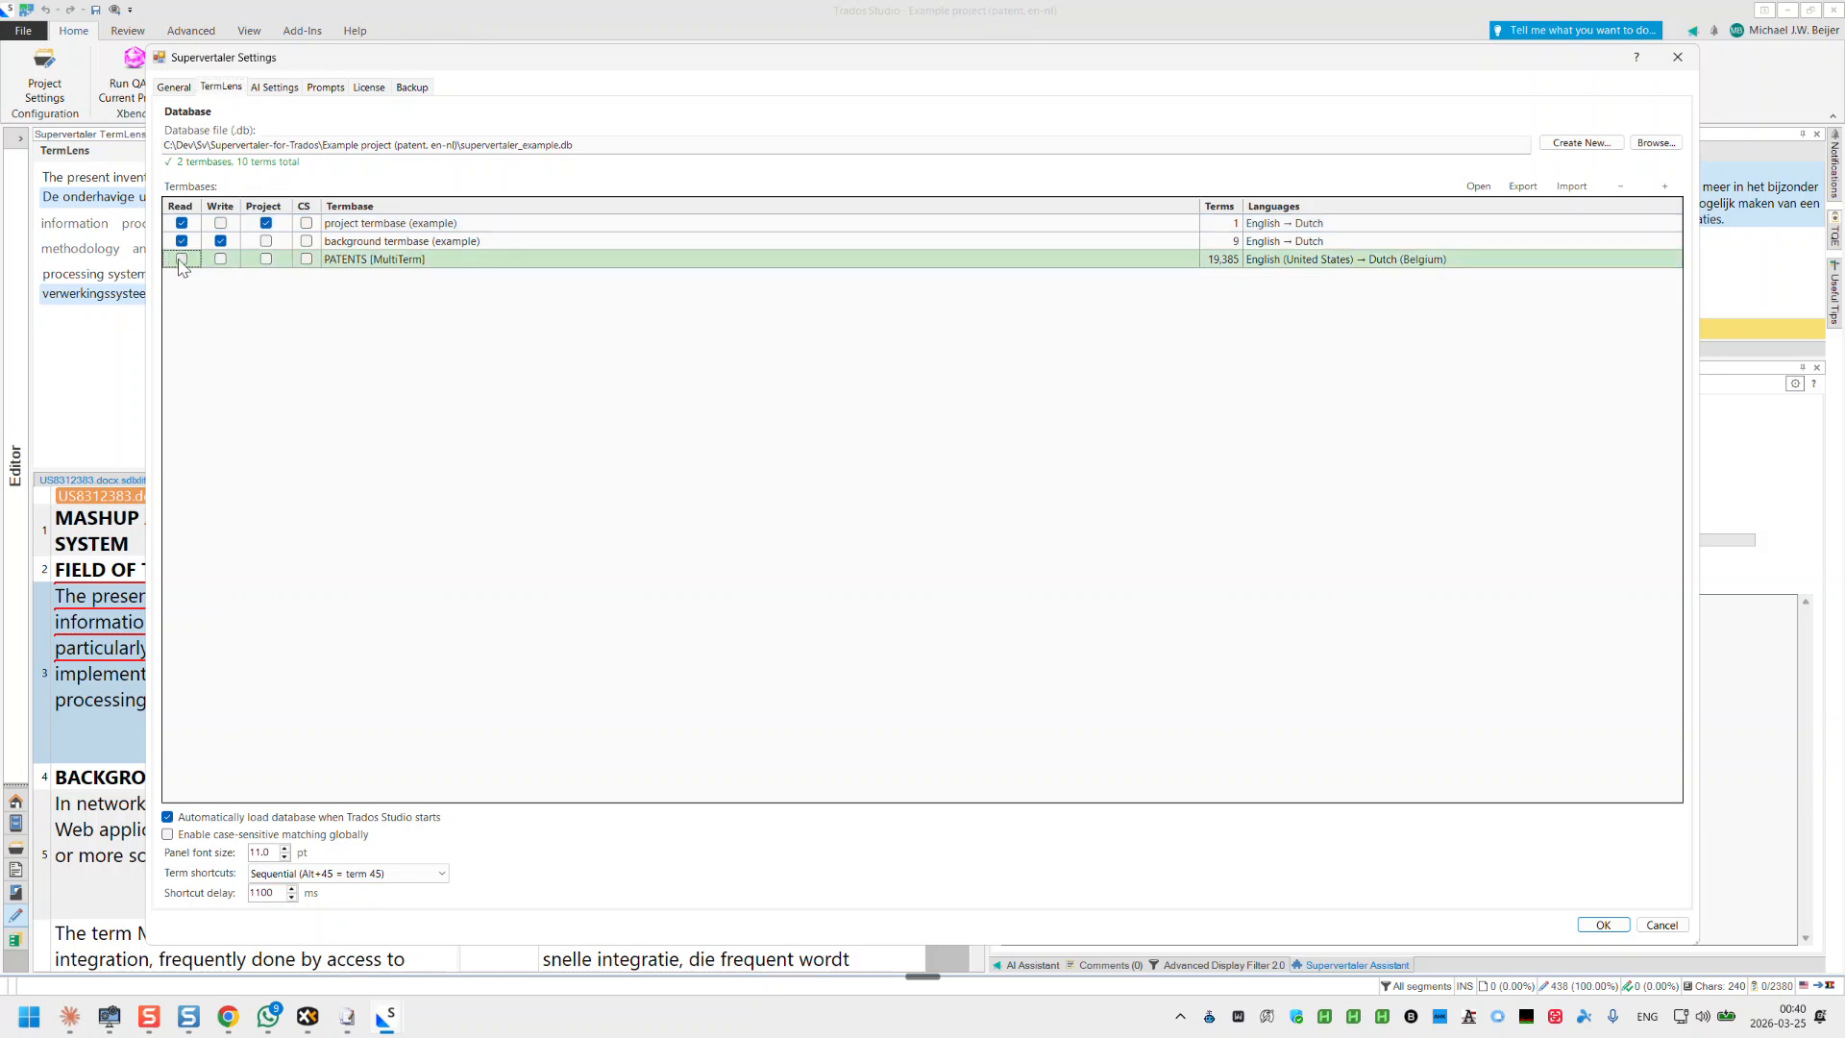
left_click(1601, 925)
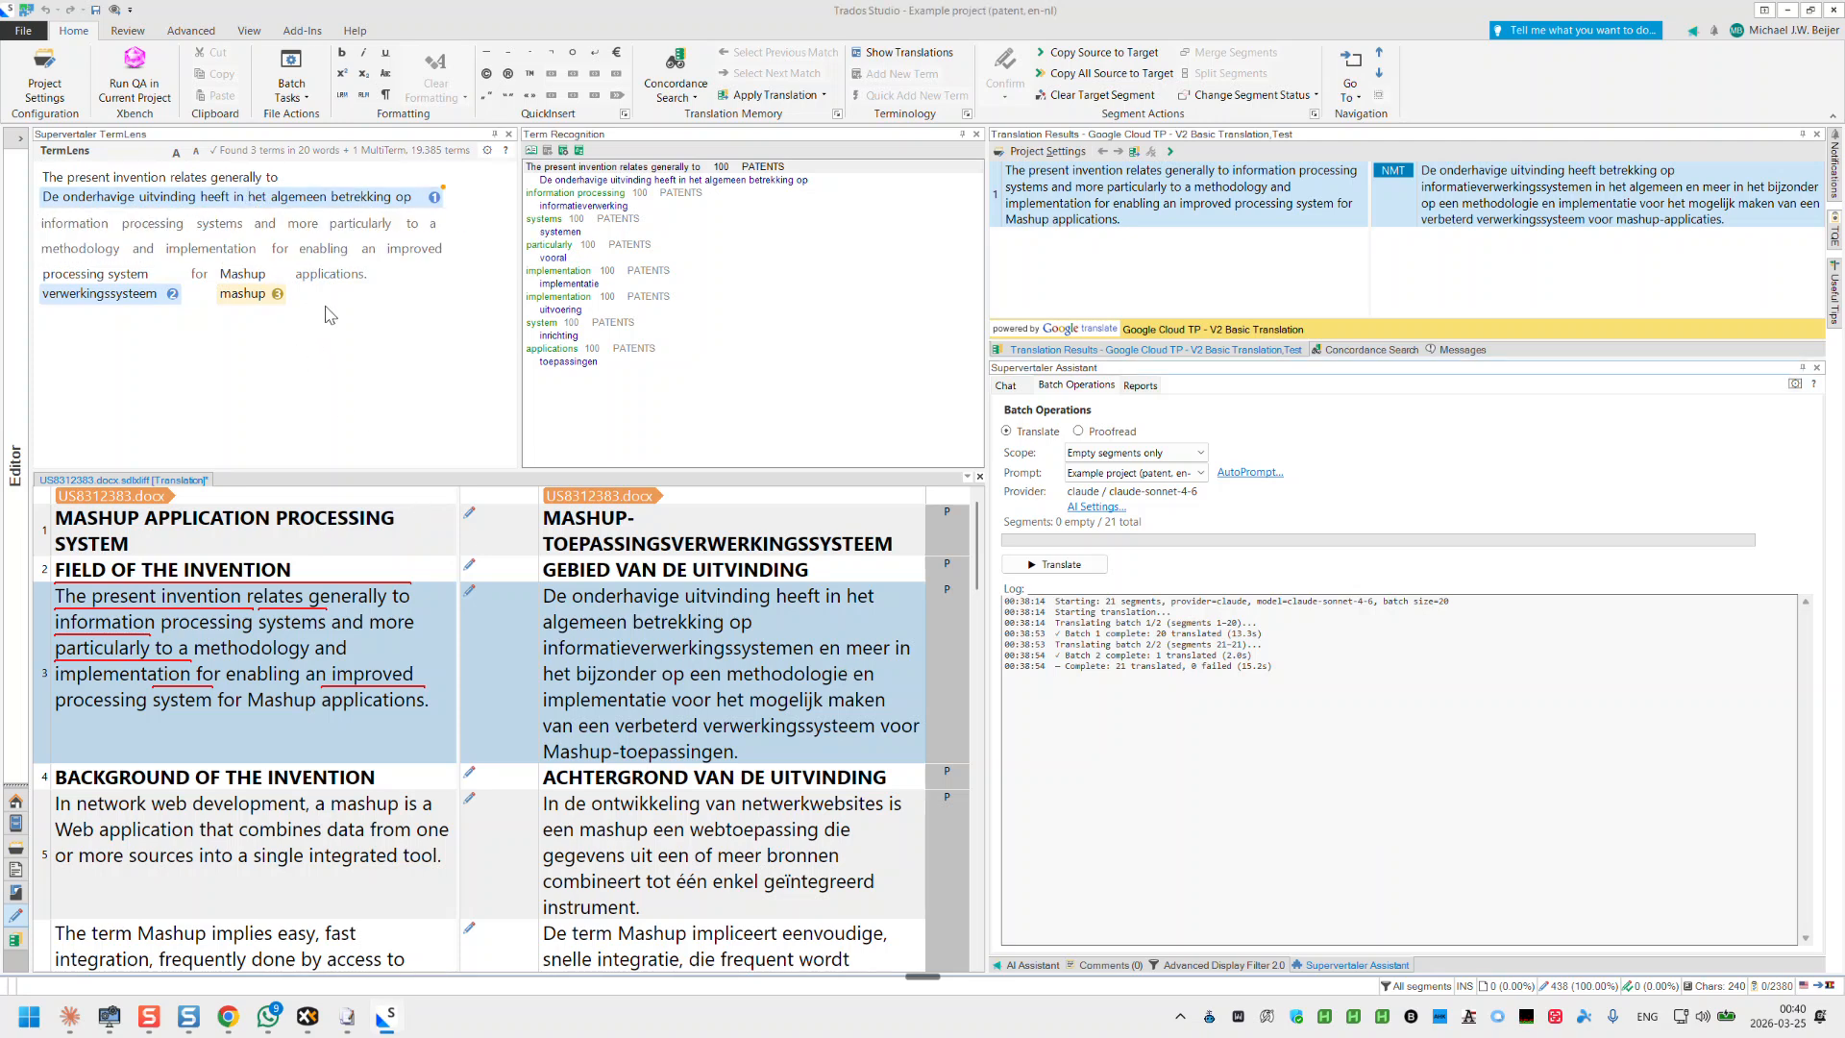
Step: Re-enable reading of the PATENTS [MultiTerm] termbase in the TermLens settings and apply the change
left_click(488, 155)
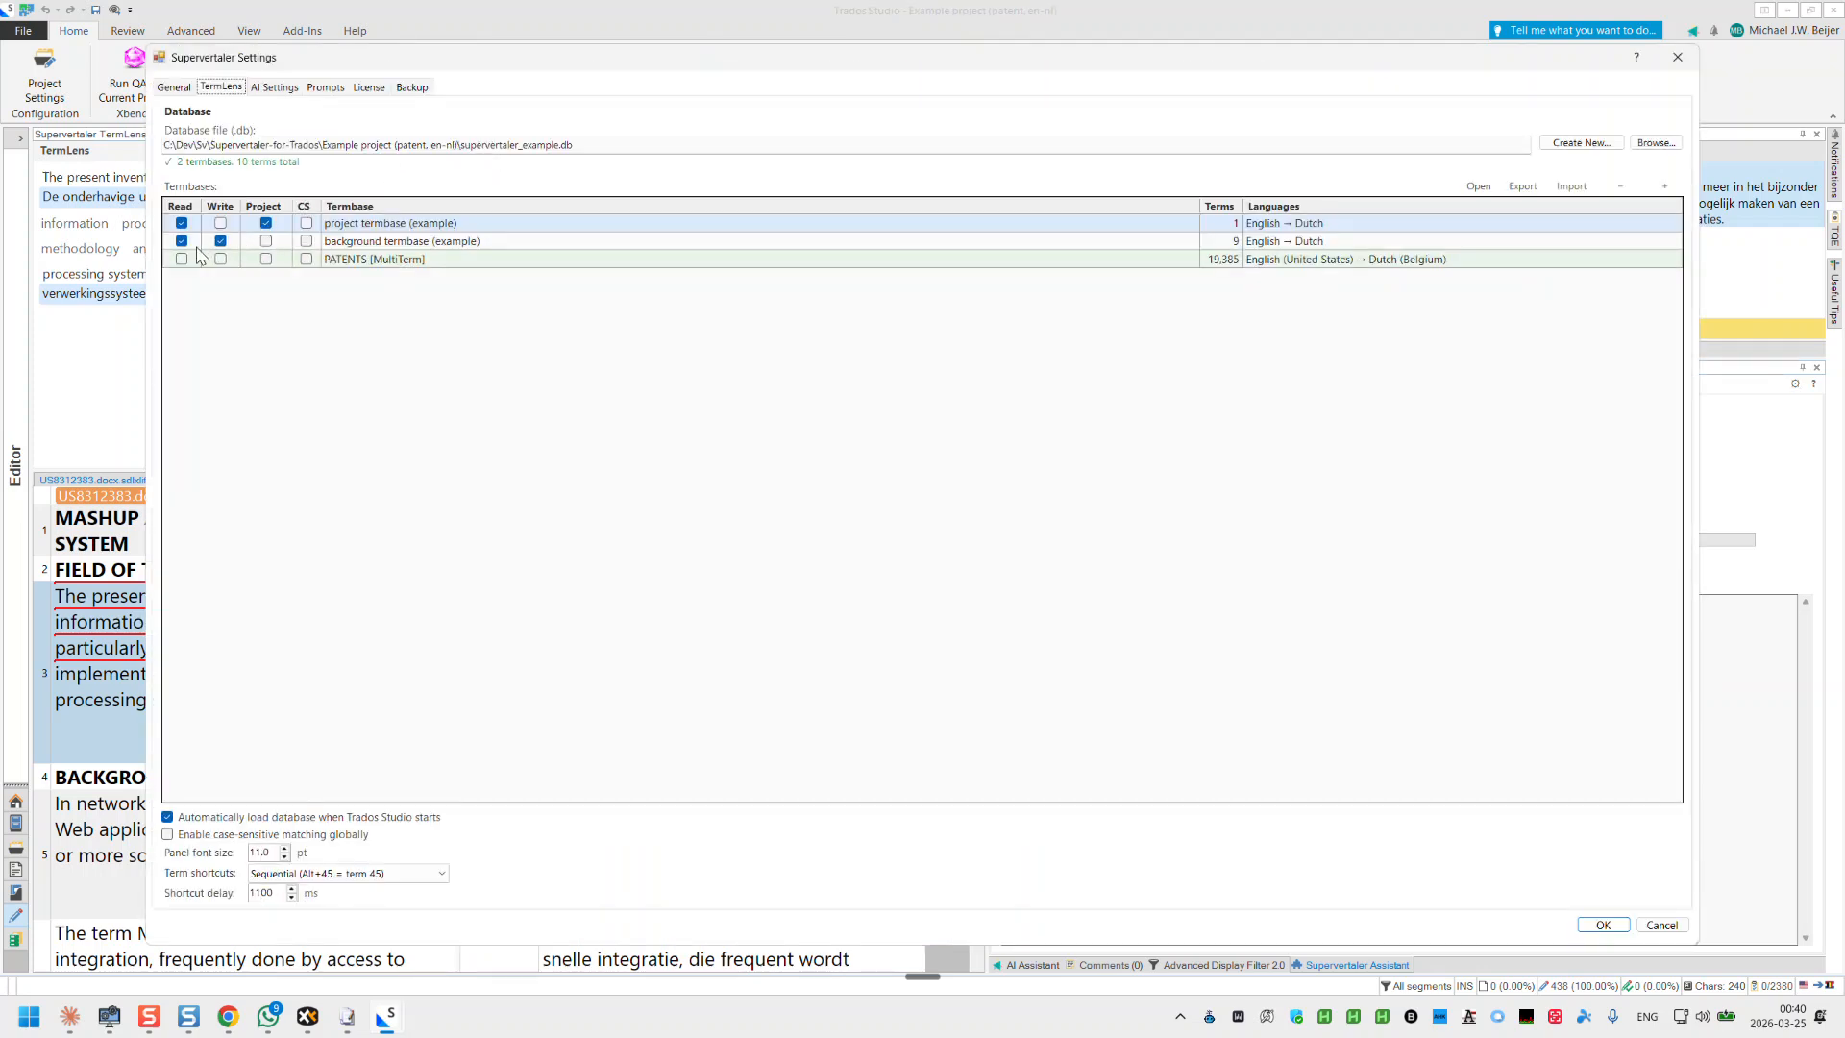
left_click(183, 259)
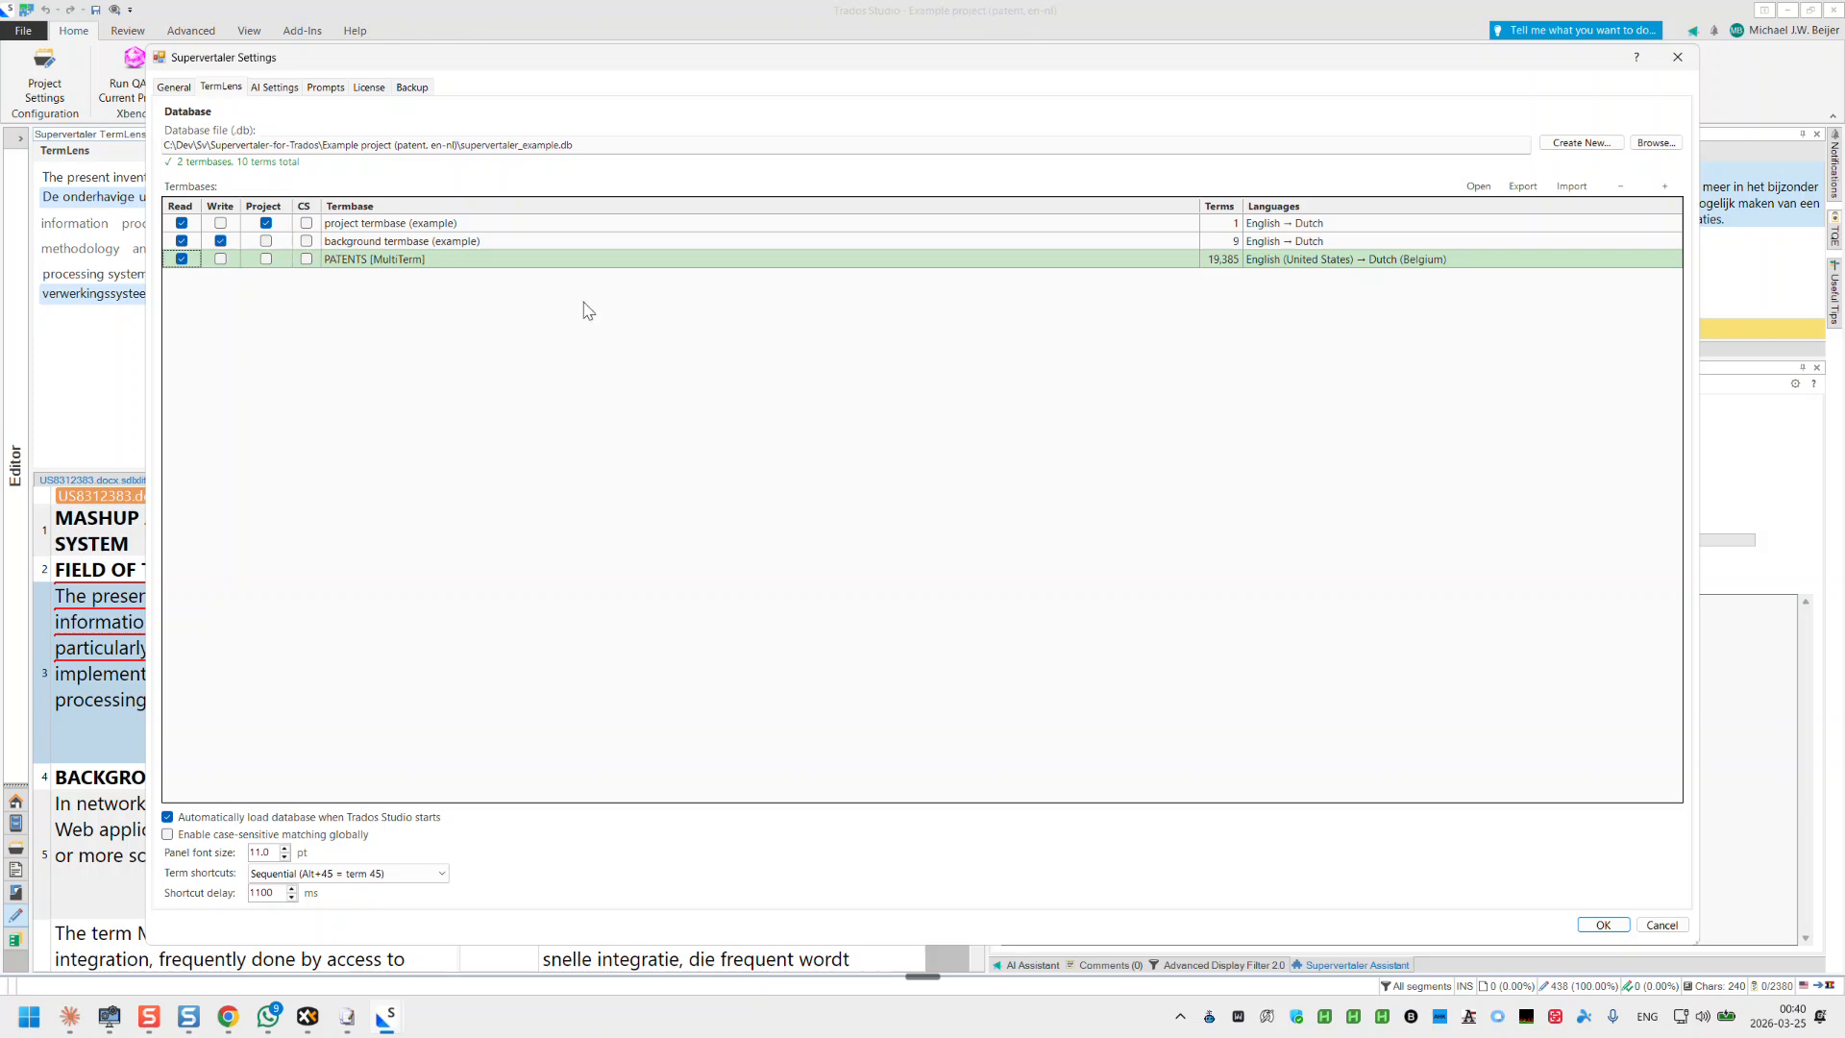
left_click(1603, 925)
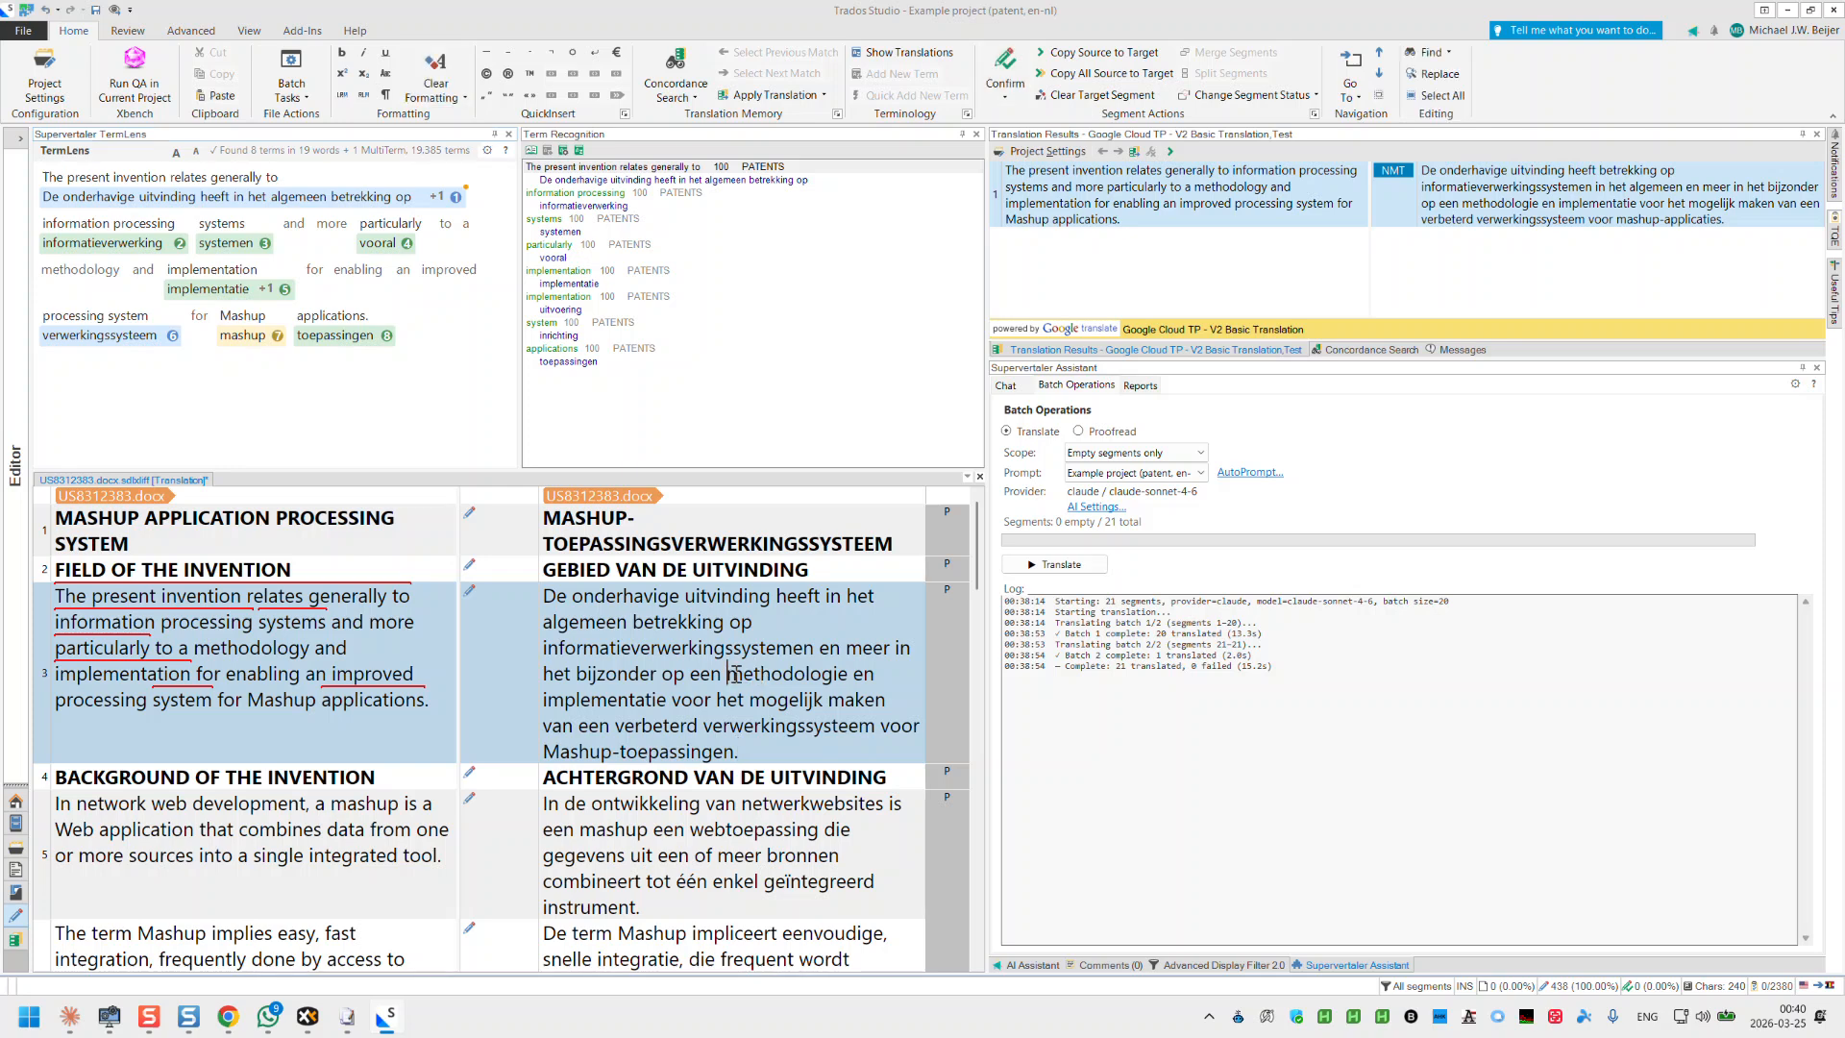
Step: Quick-add "methodology" with its Dutch translation "methodologie" from segment 3 to the project termbase and dismiss the notification pop-up
left_click_drag(729, 676, 865, 675)
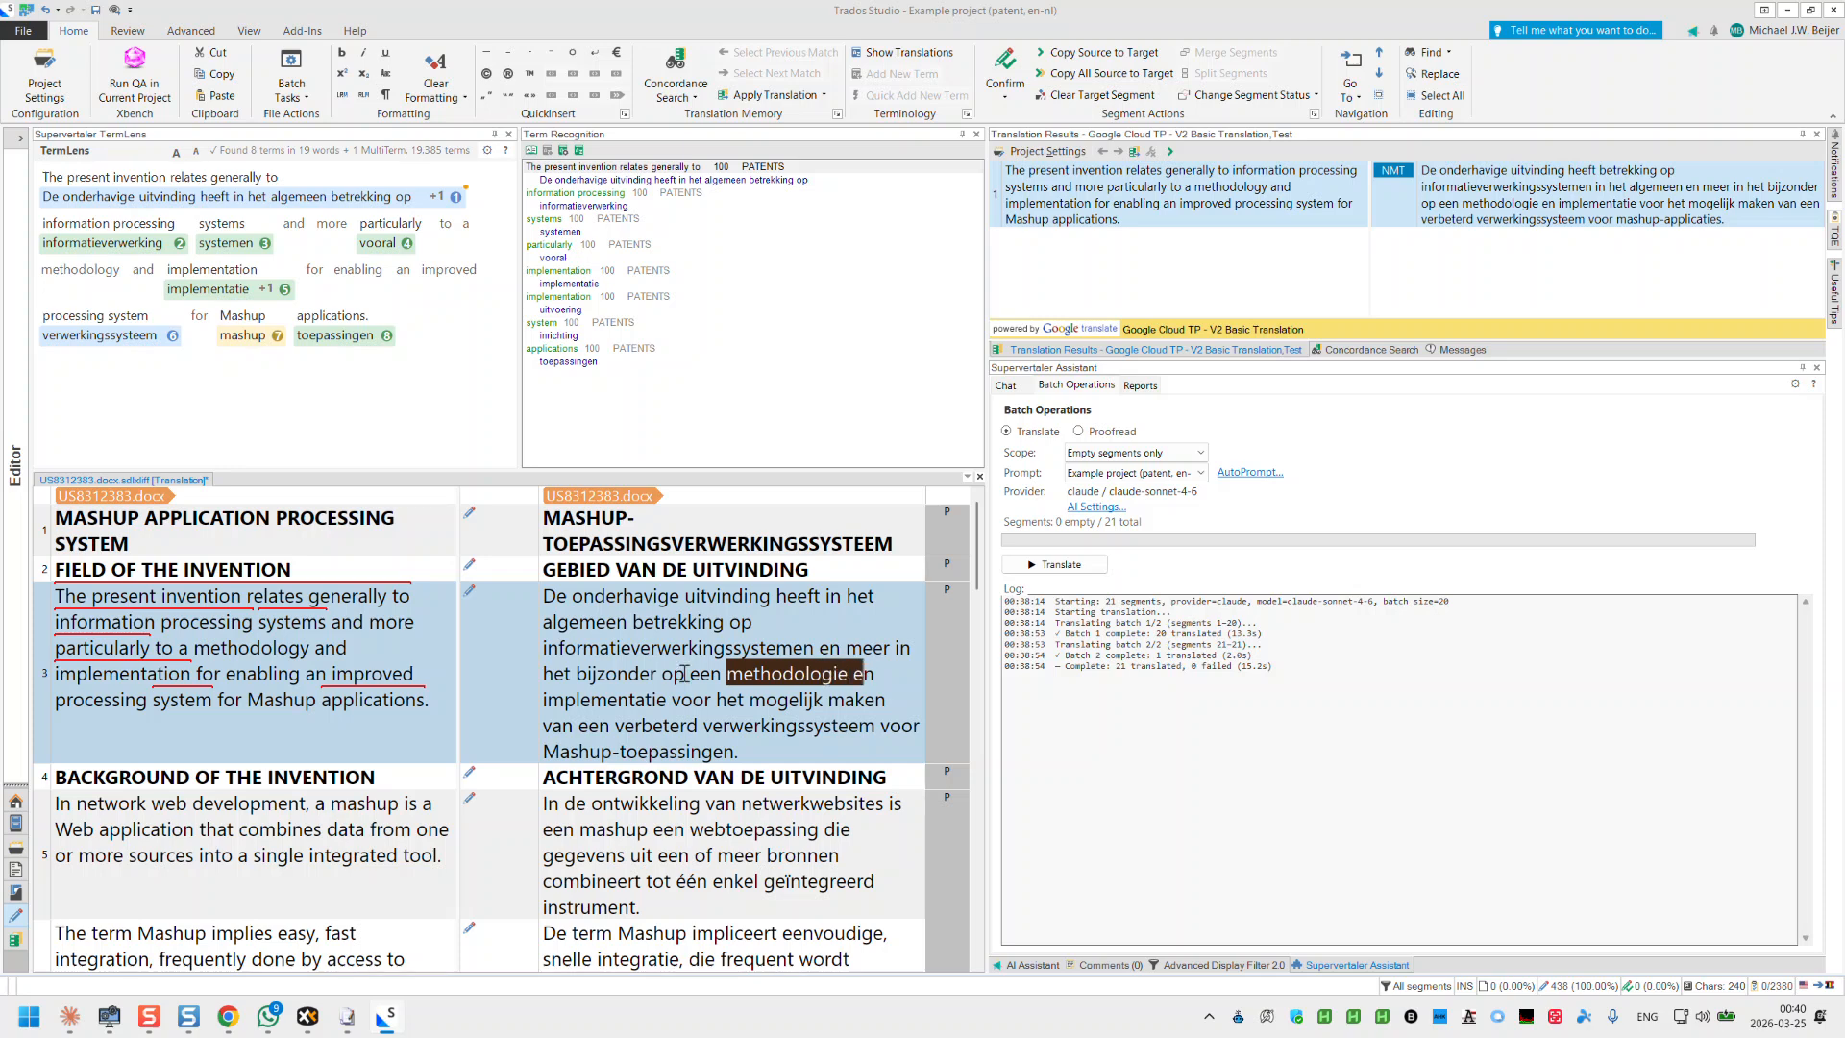
key("shift+Left")
left_click(196, 653)
double_click(308, 650)
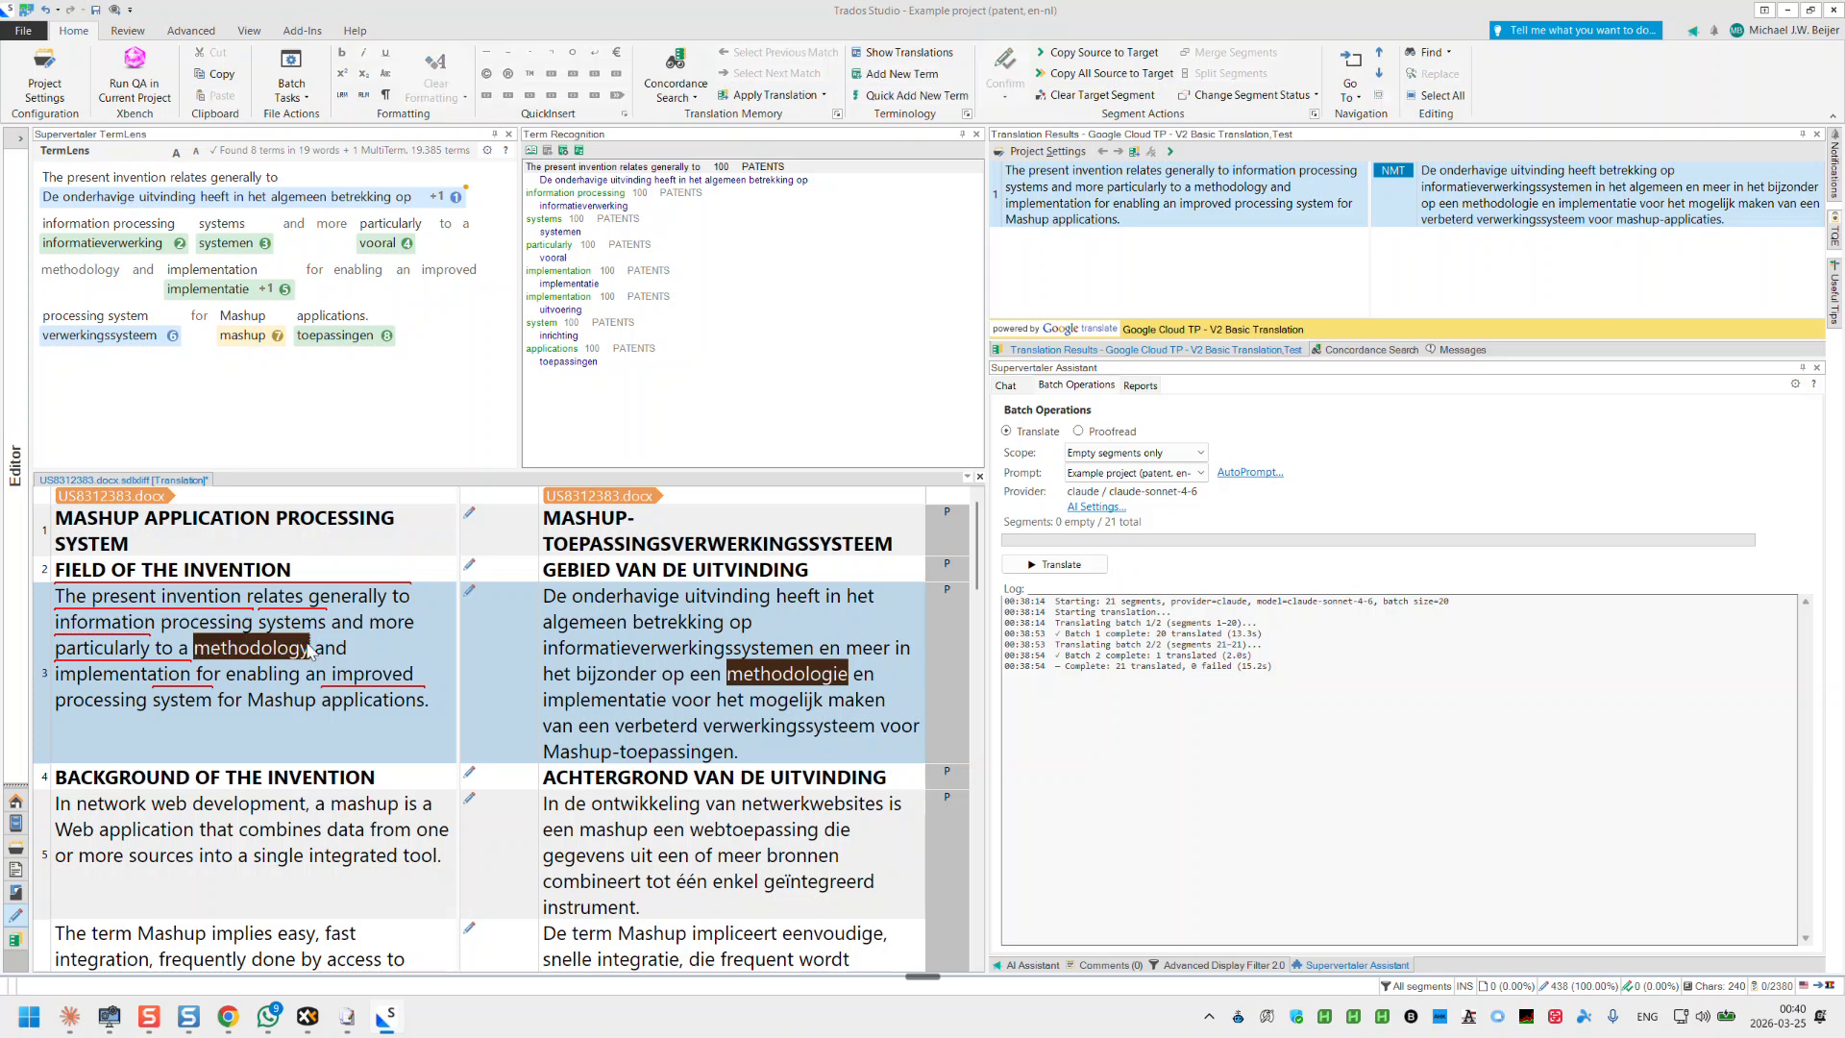
right_click(785, 675)
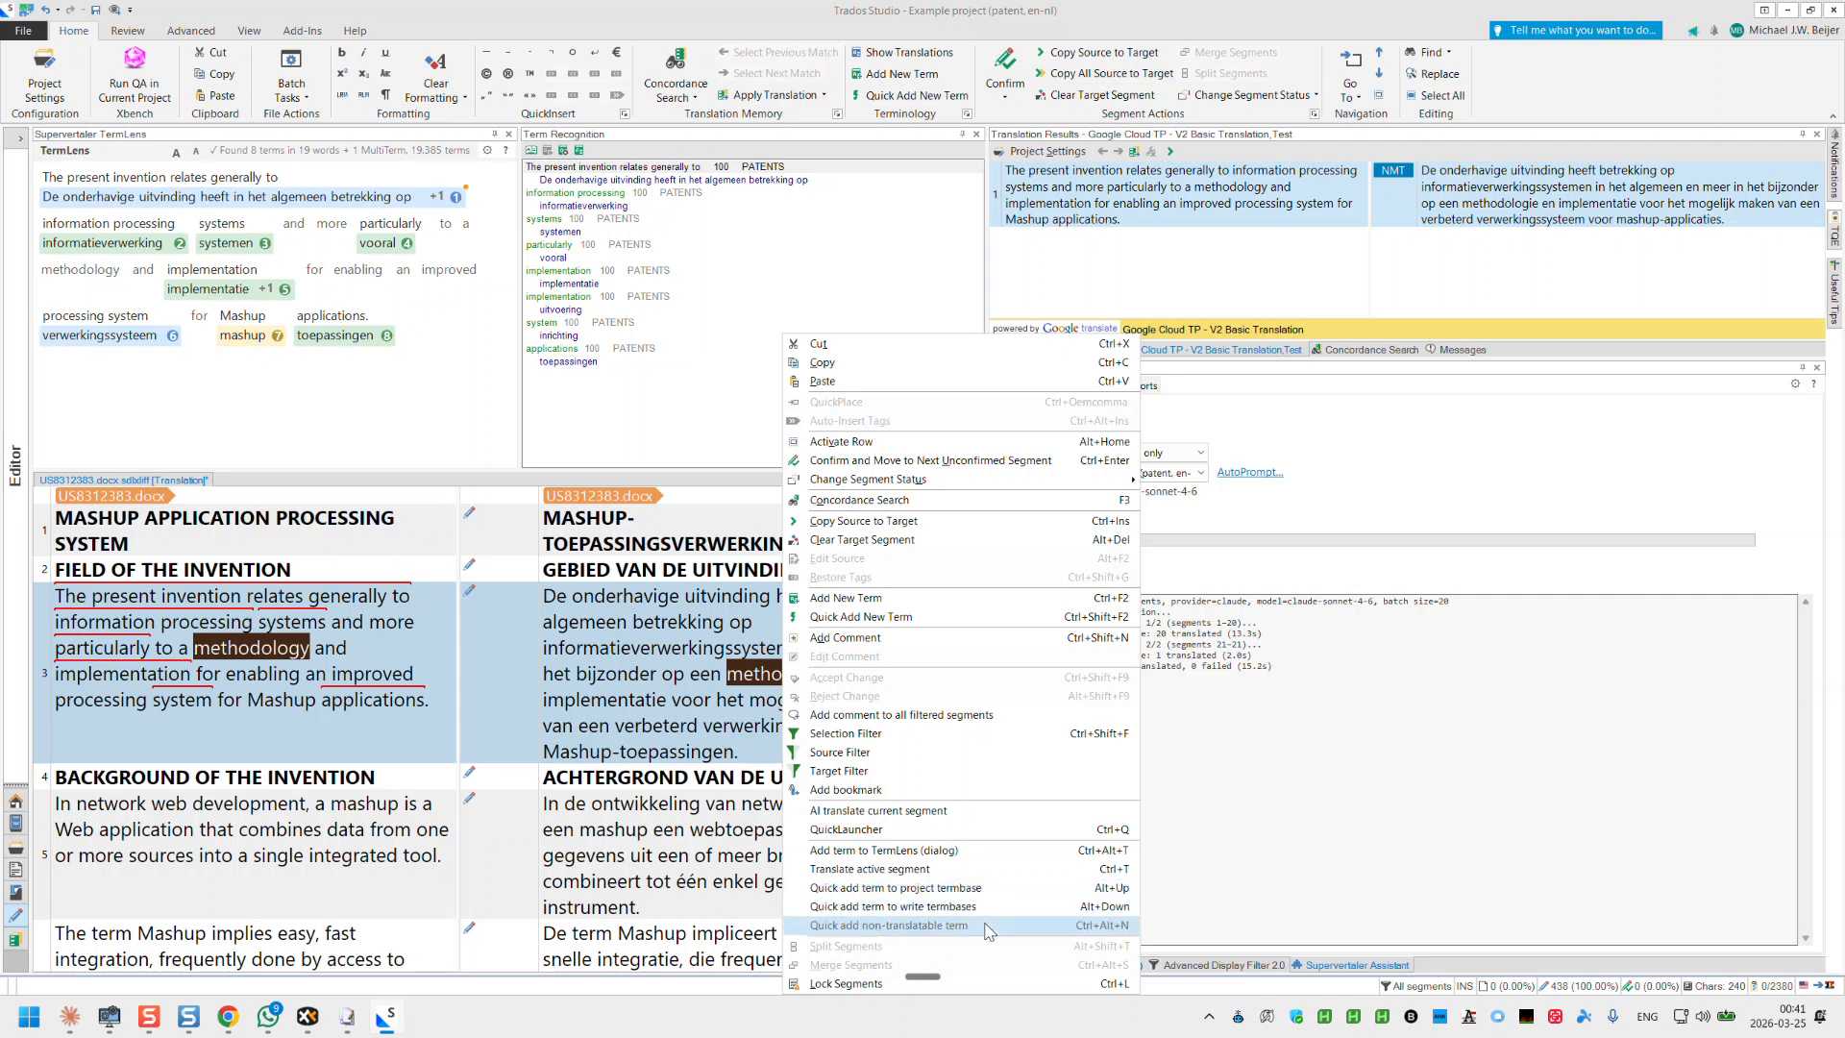
left_click(966, 888)
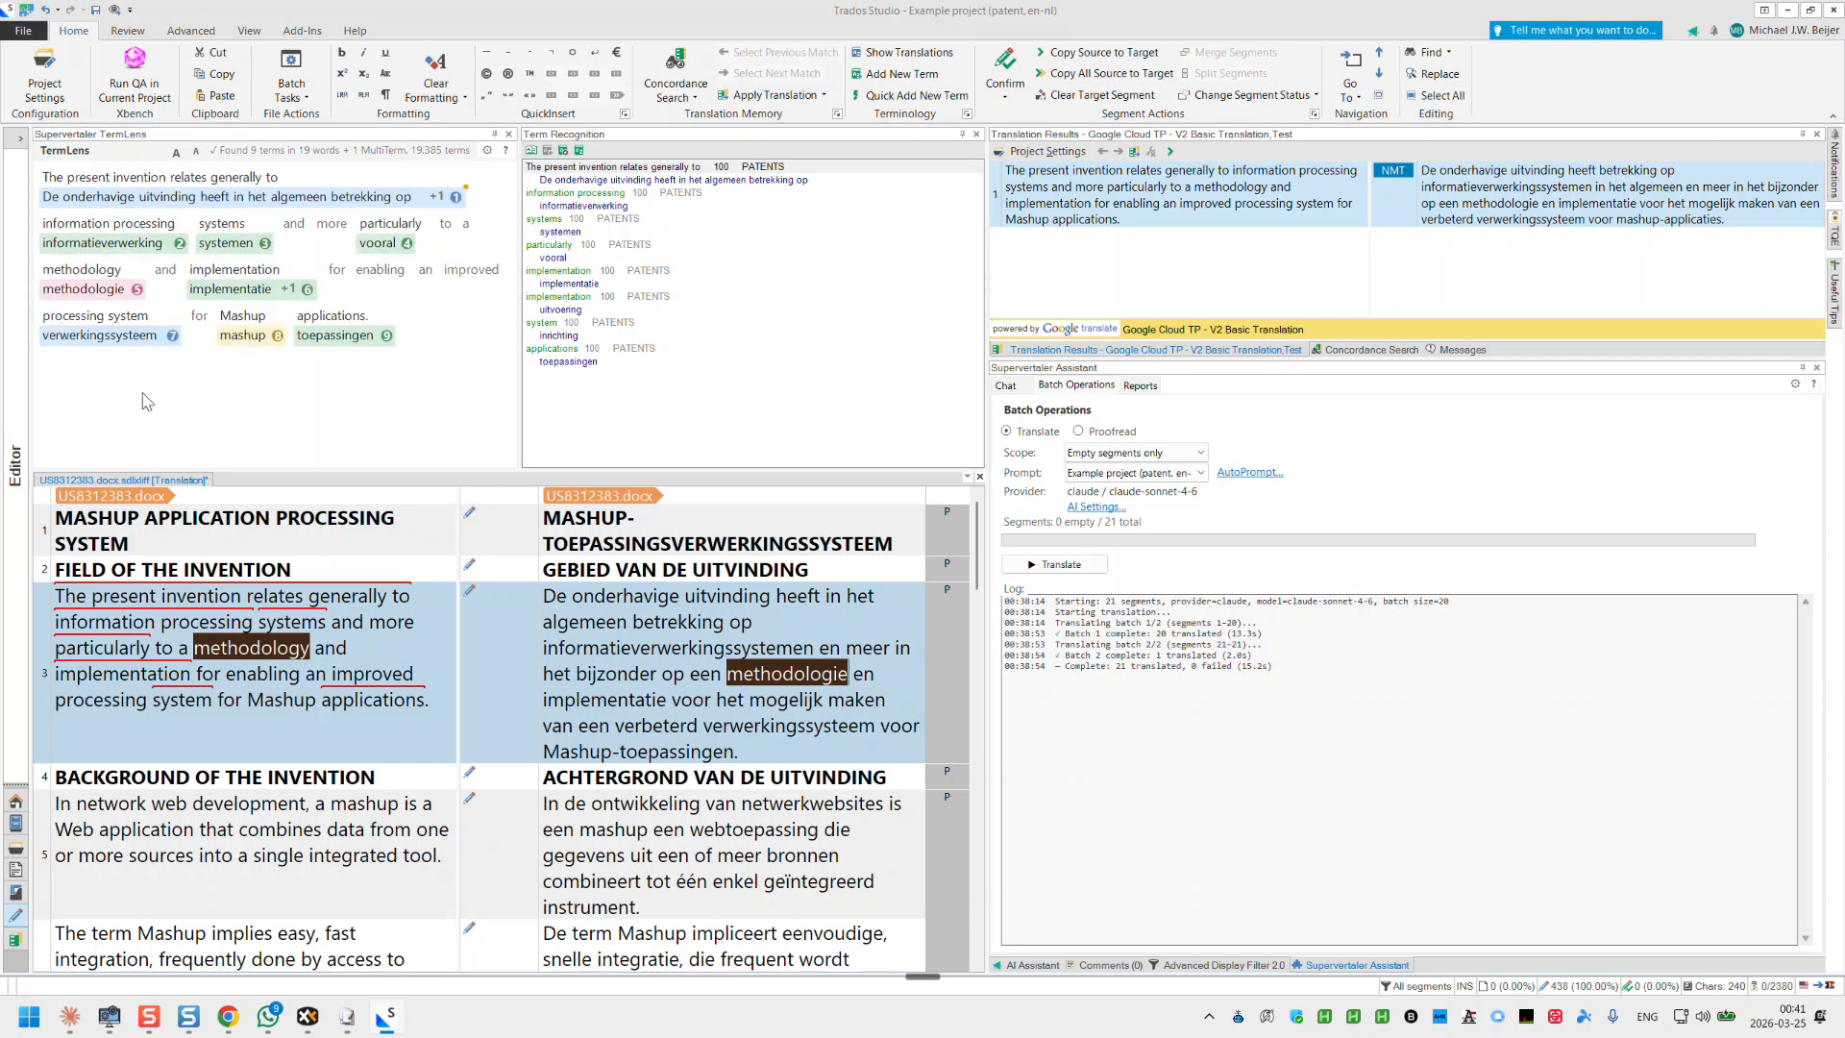
mouse_move(72, 291)
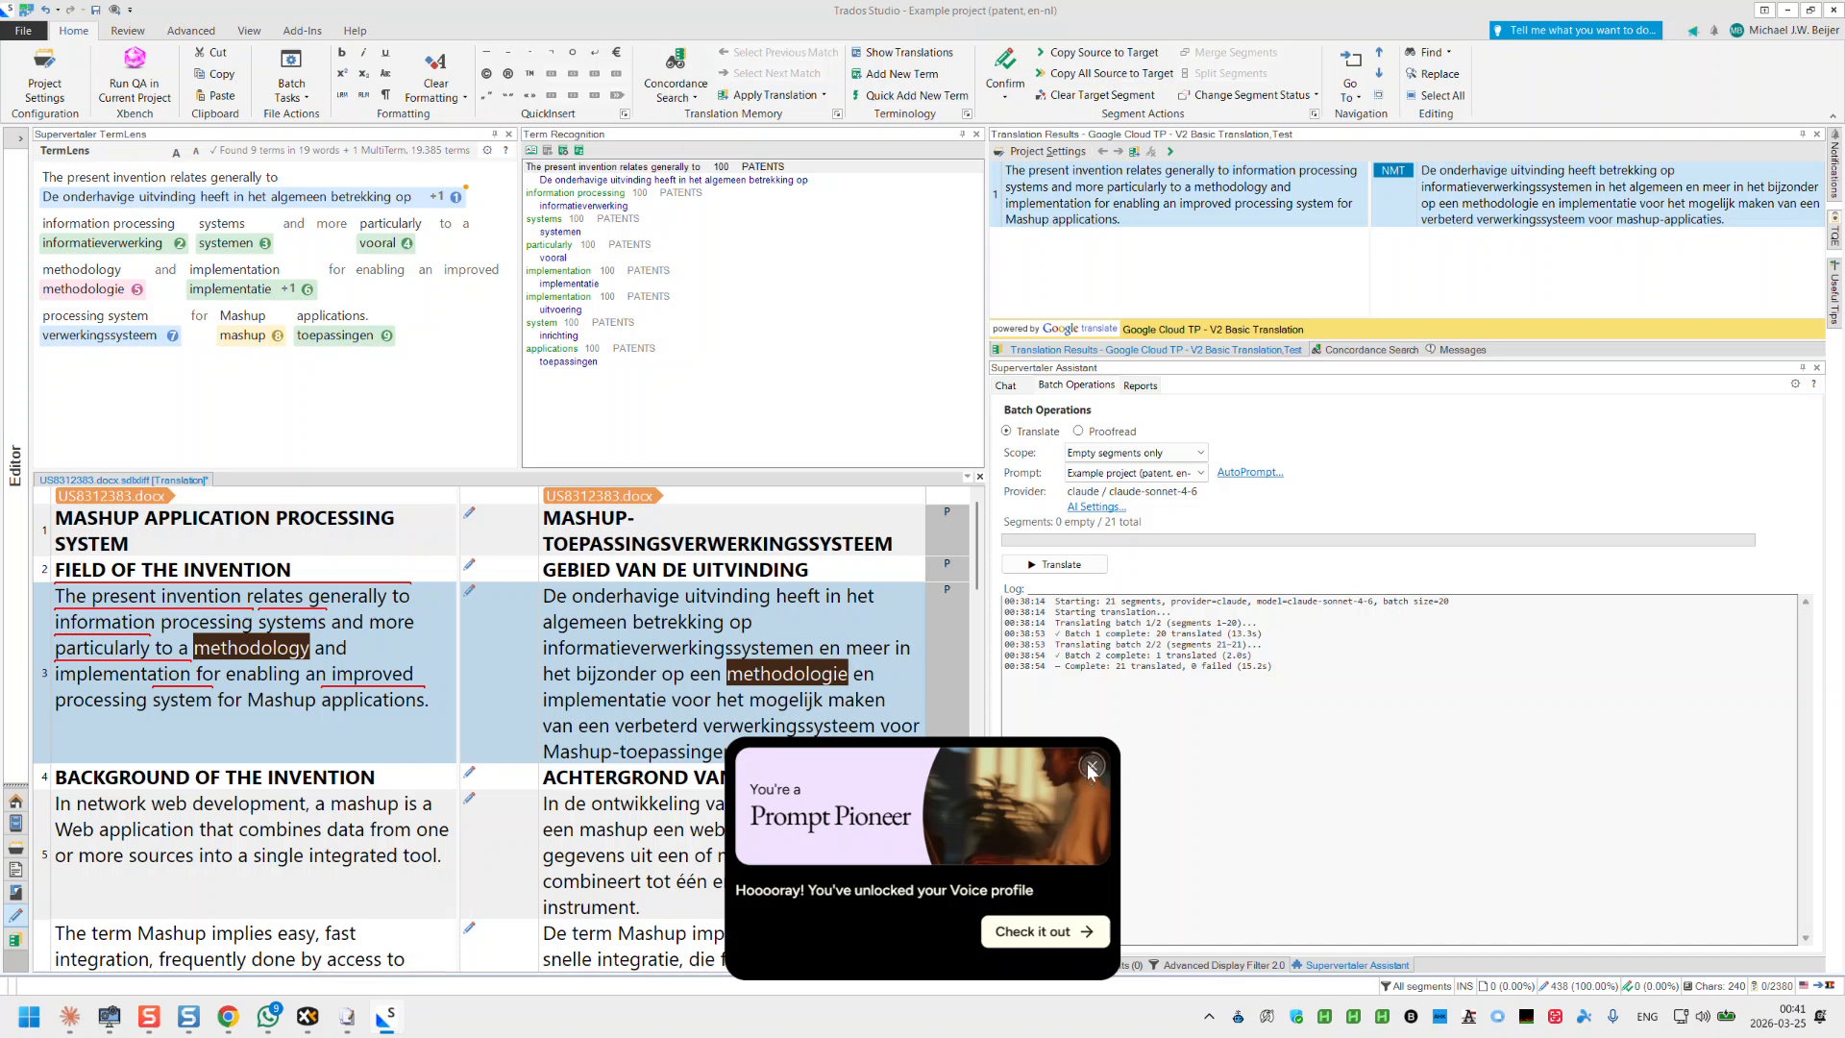
left_click(1091, 767)
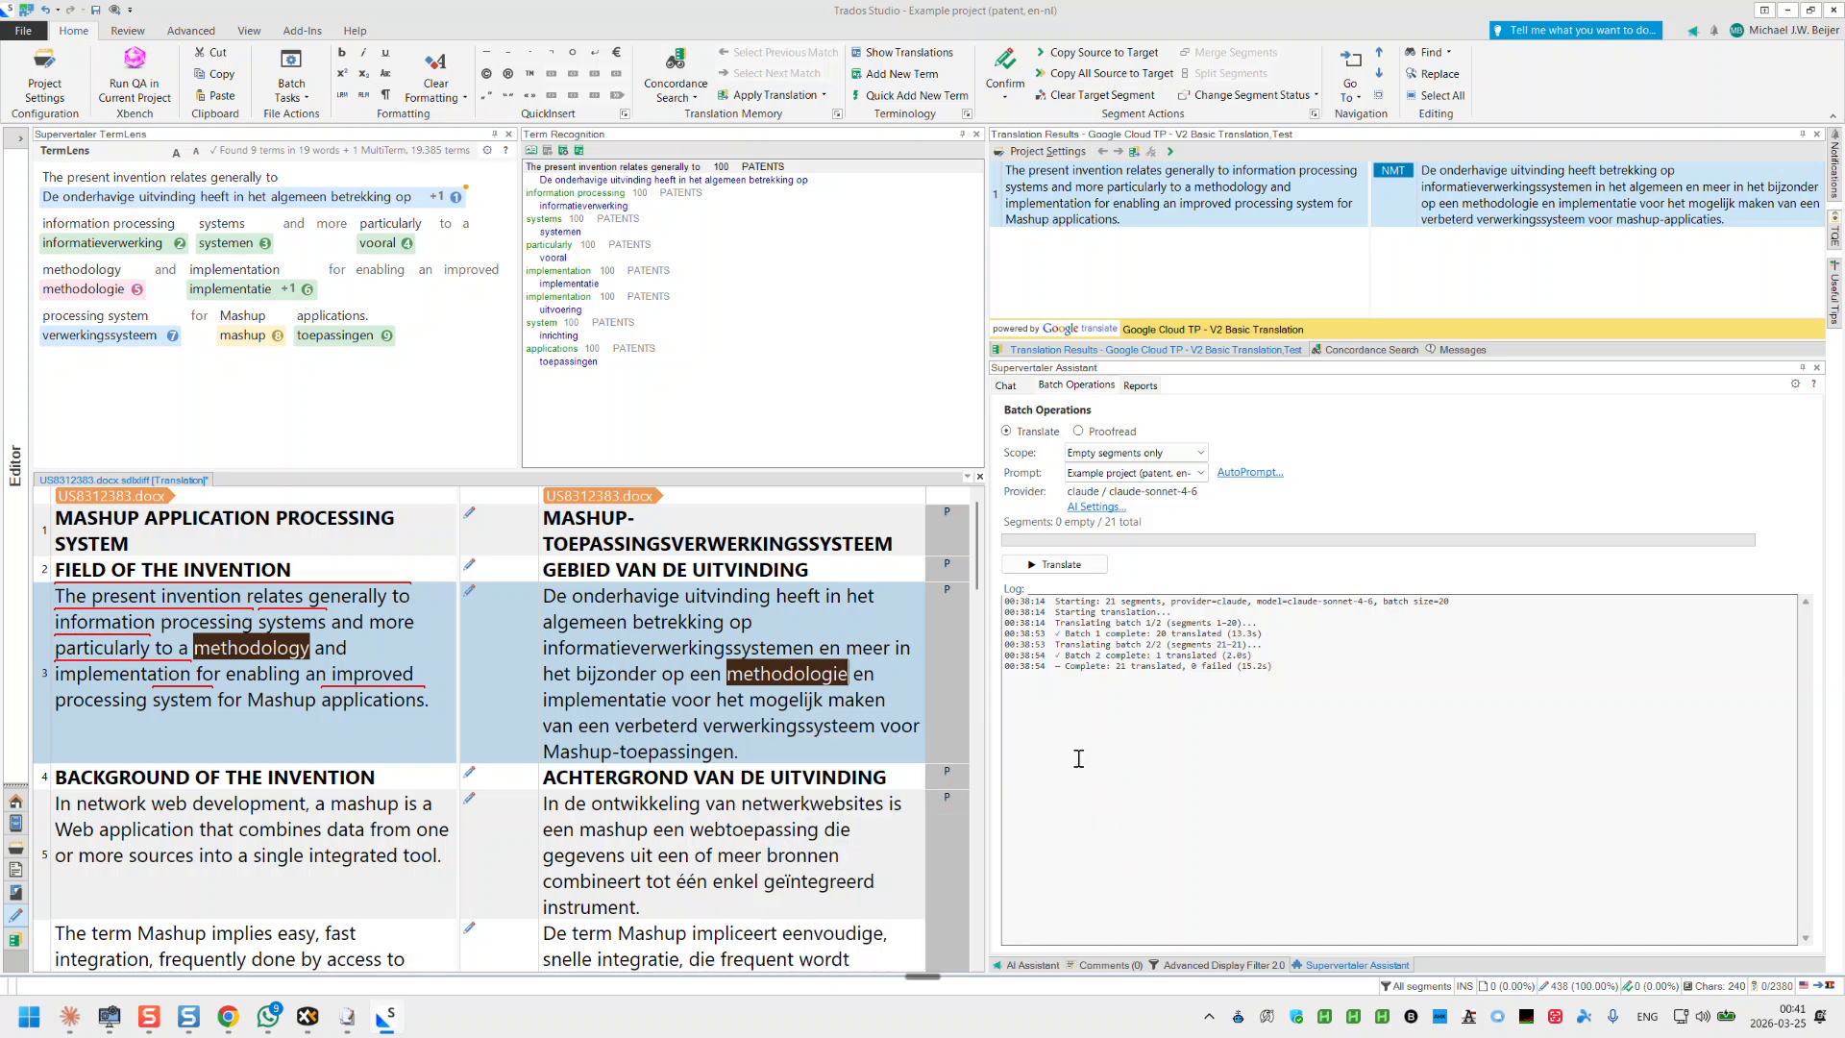
Step: Switch the Supervertaler Assistant's batch operations from translating to Proofread mode
left_click(768, 750)
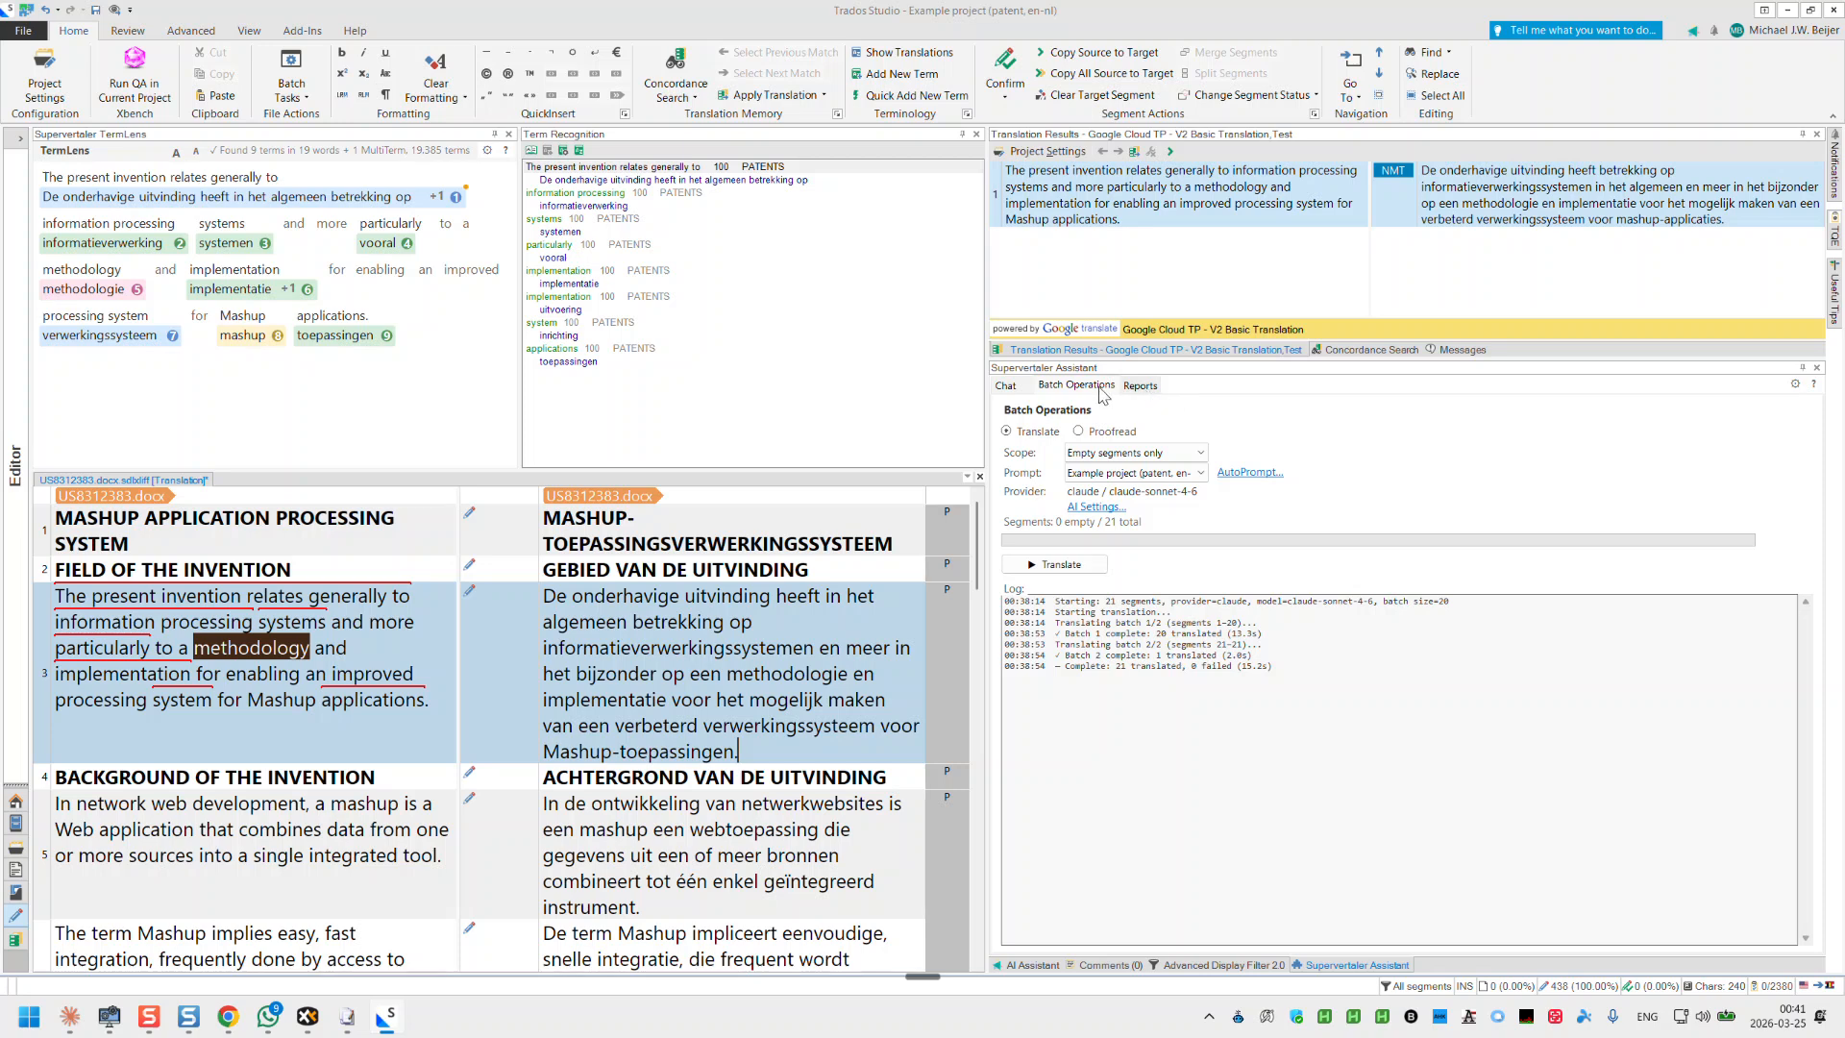
left_click(1104, 430)
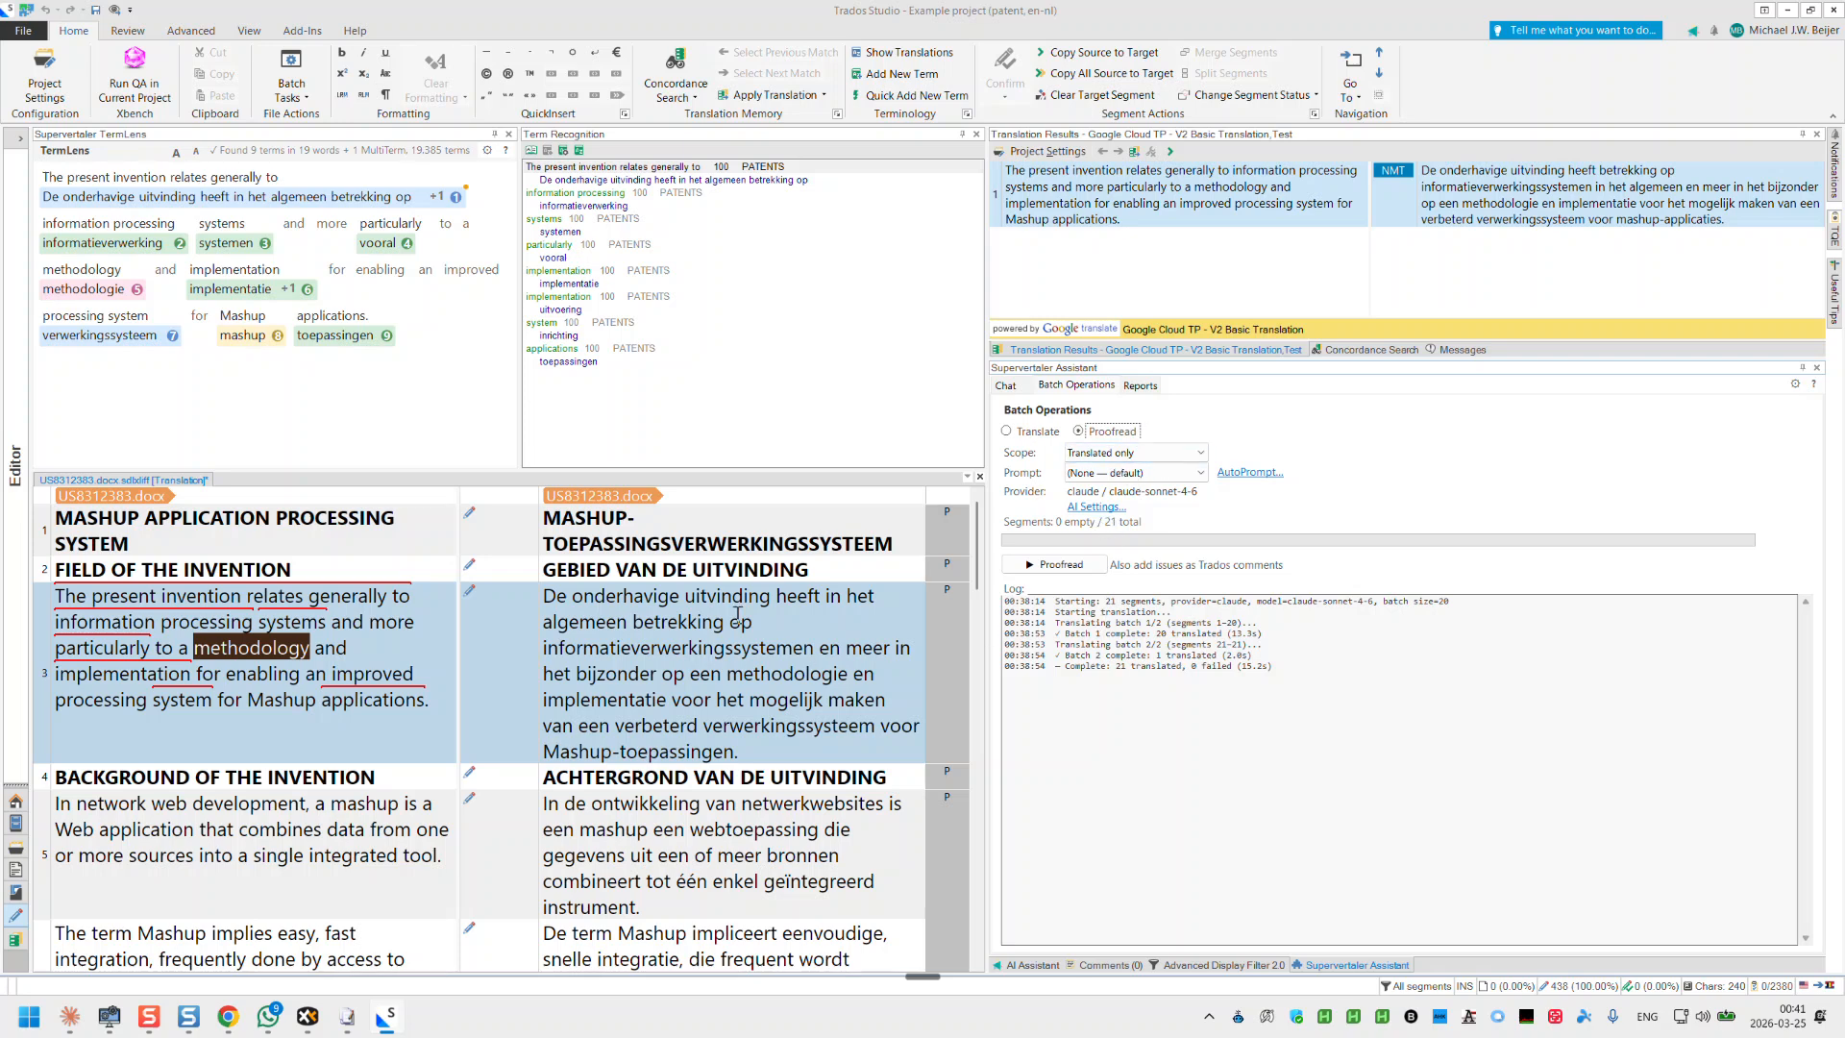
Step: Review the system prompt and the response of the latest Batch Translate entry in the Assistant's reports, and collapse both
left_click(1140, 387)
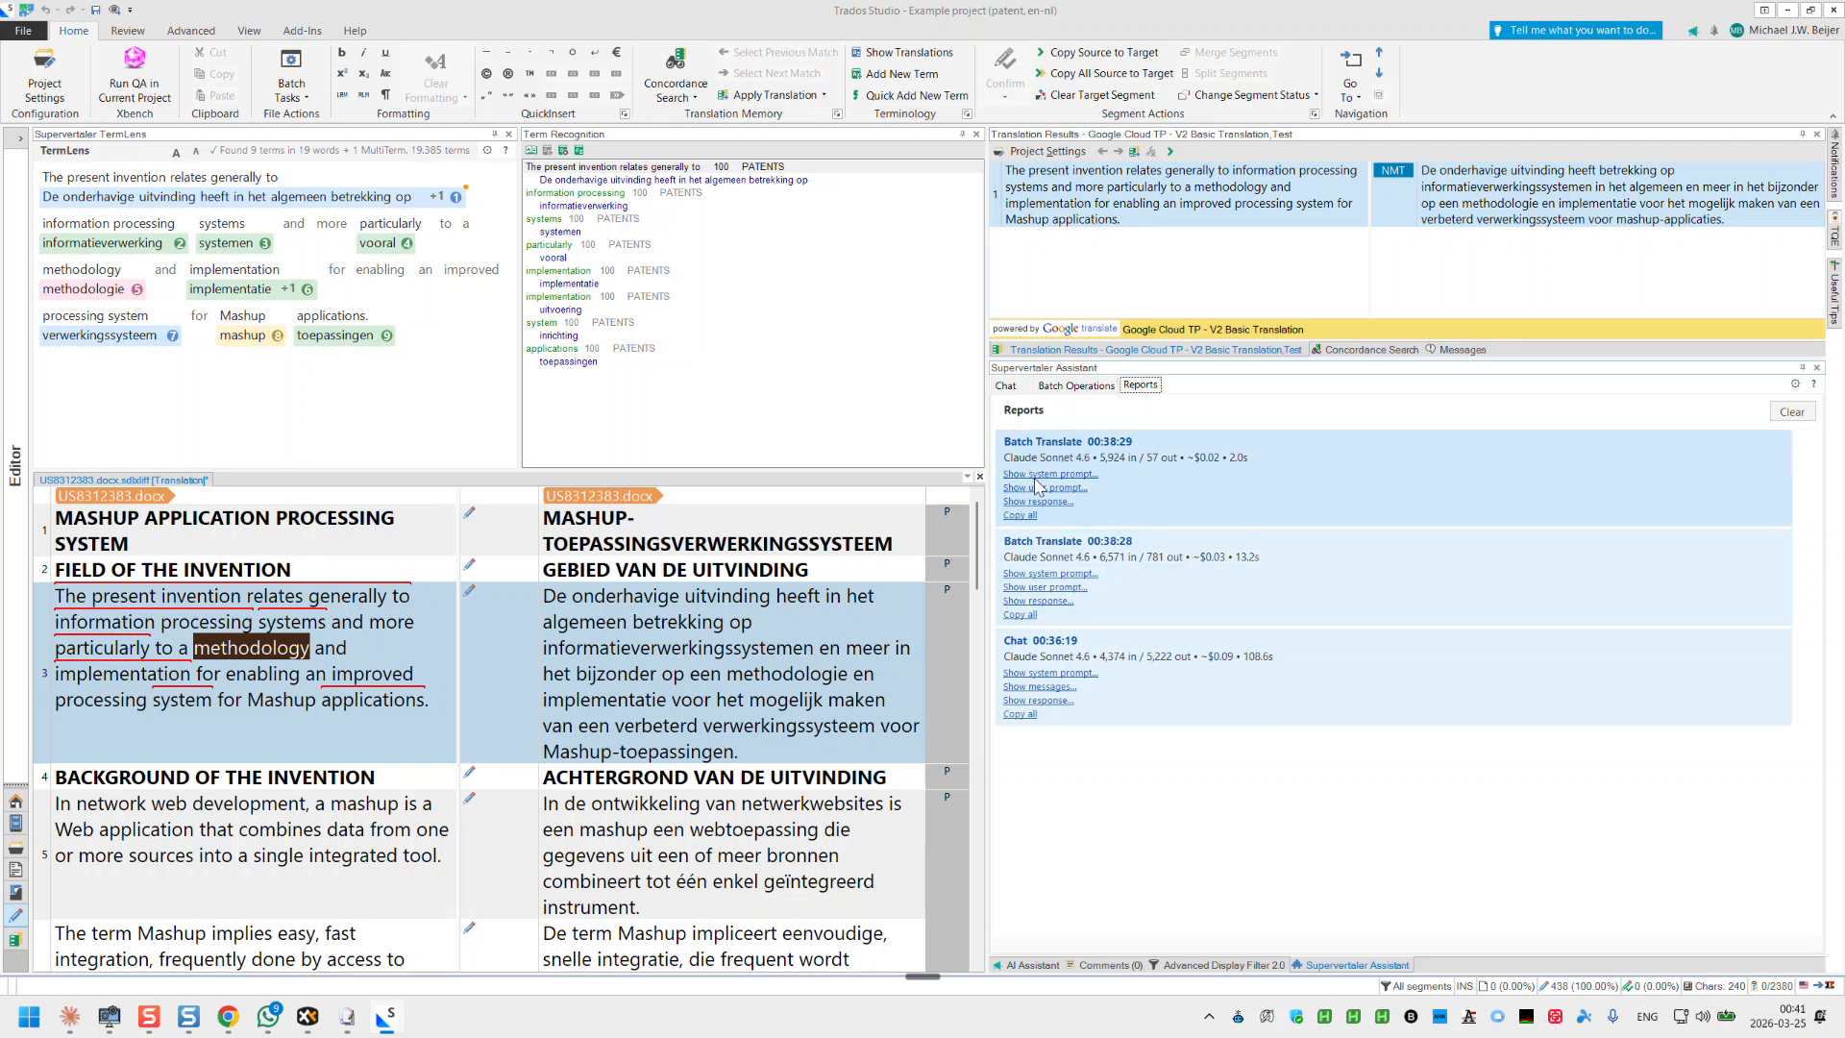
left_click(1038, 474)
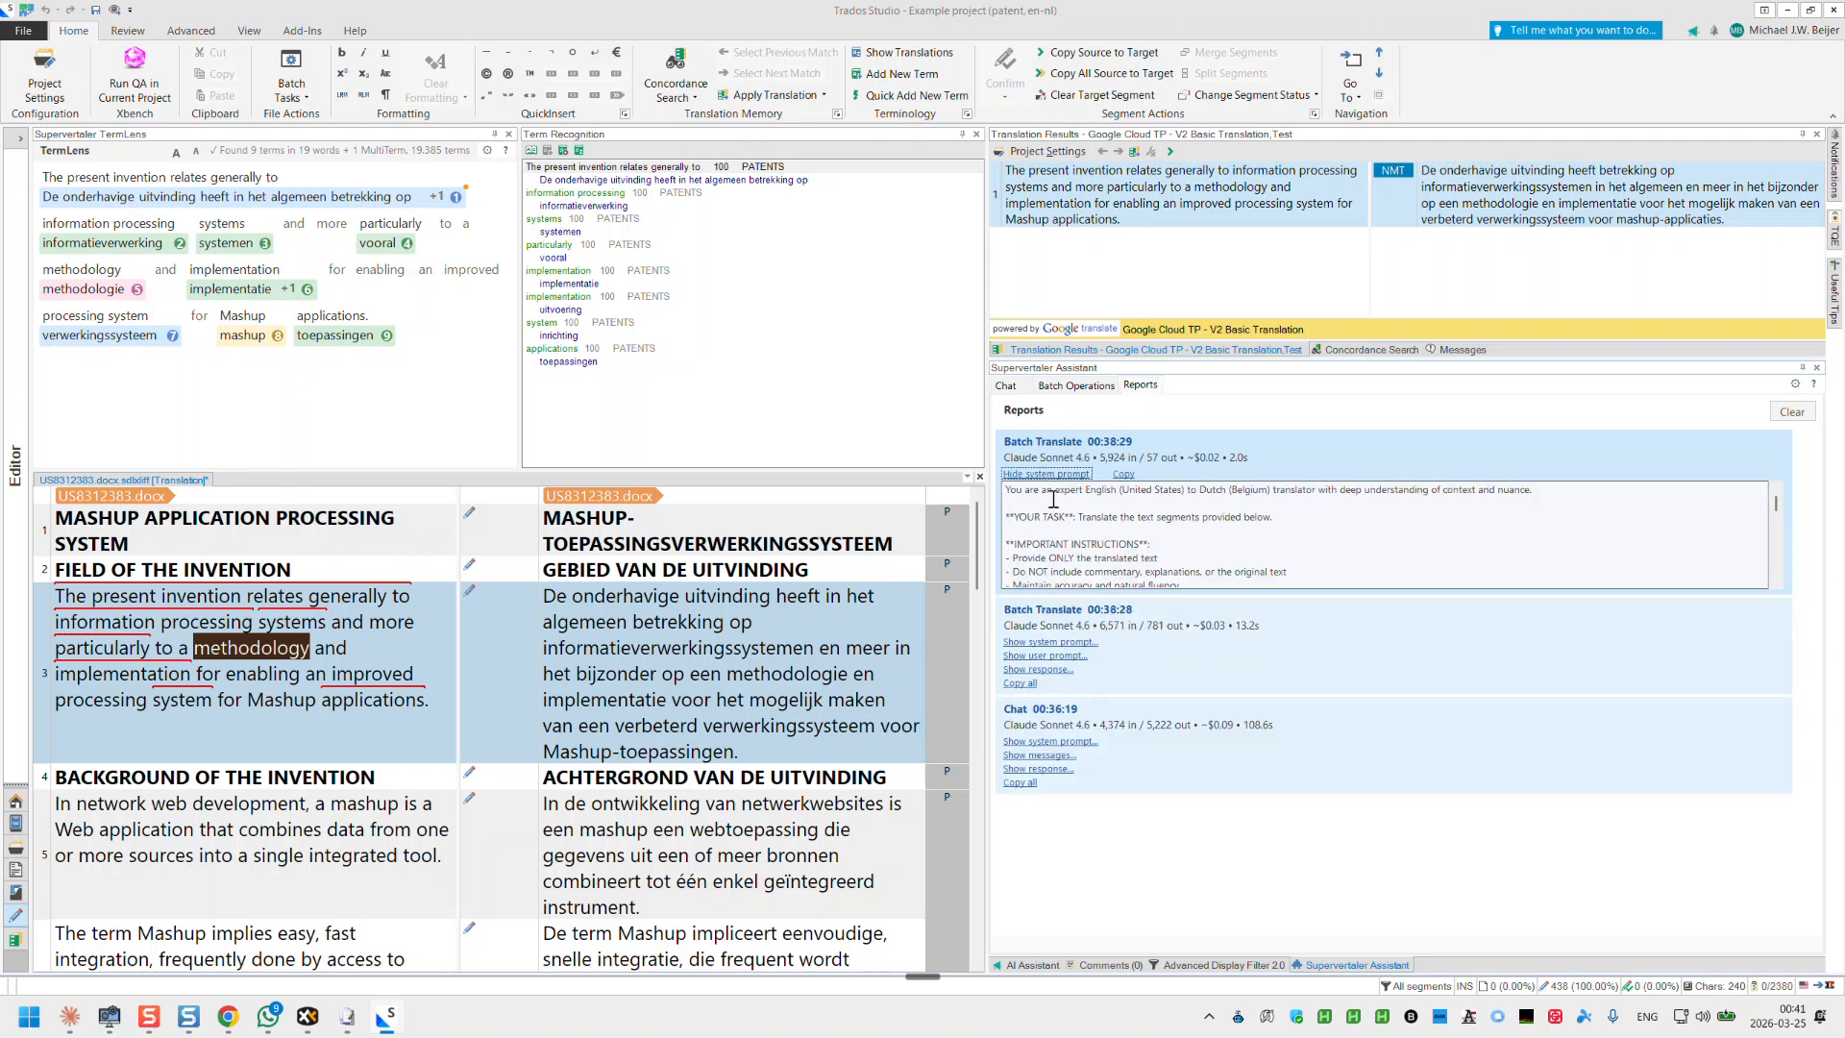
left_click(1046, 475)
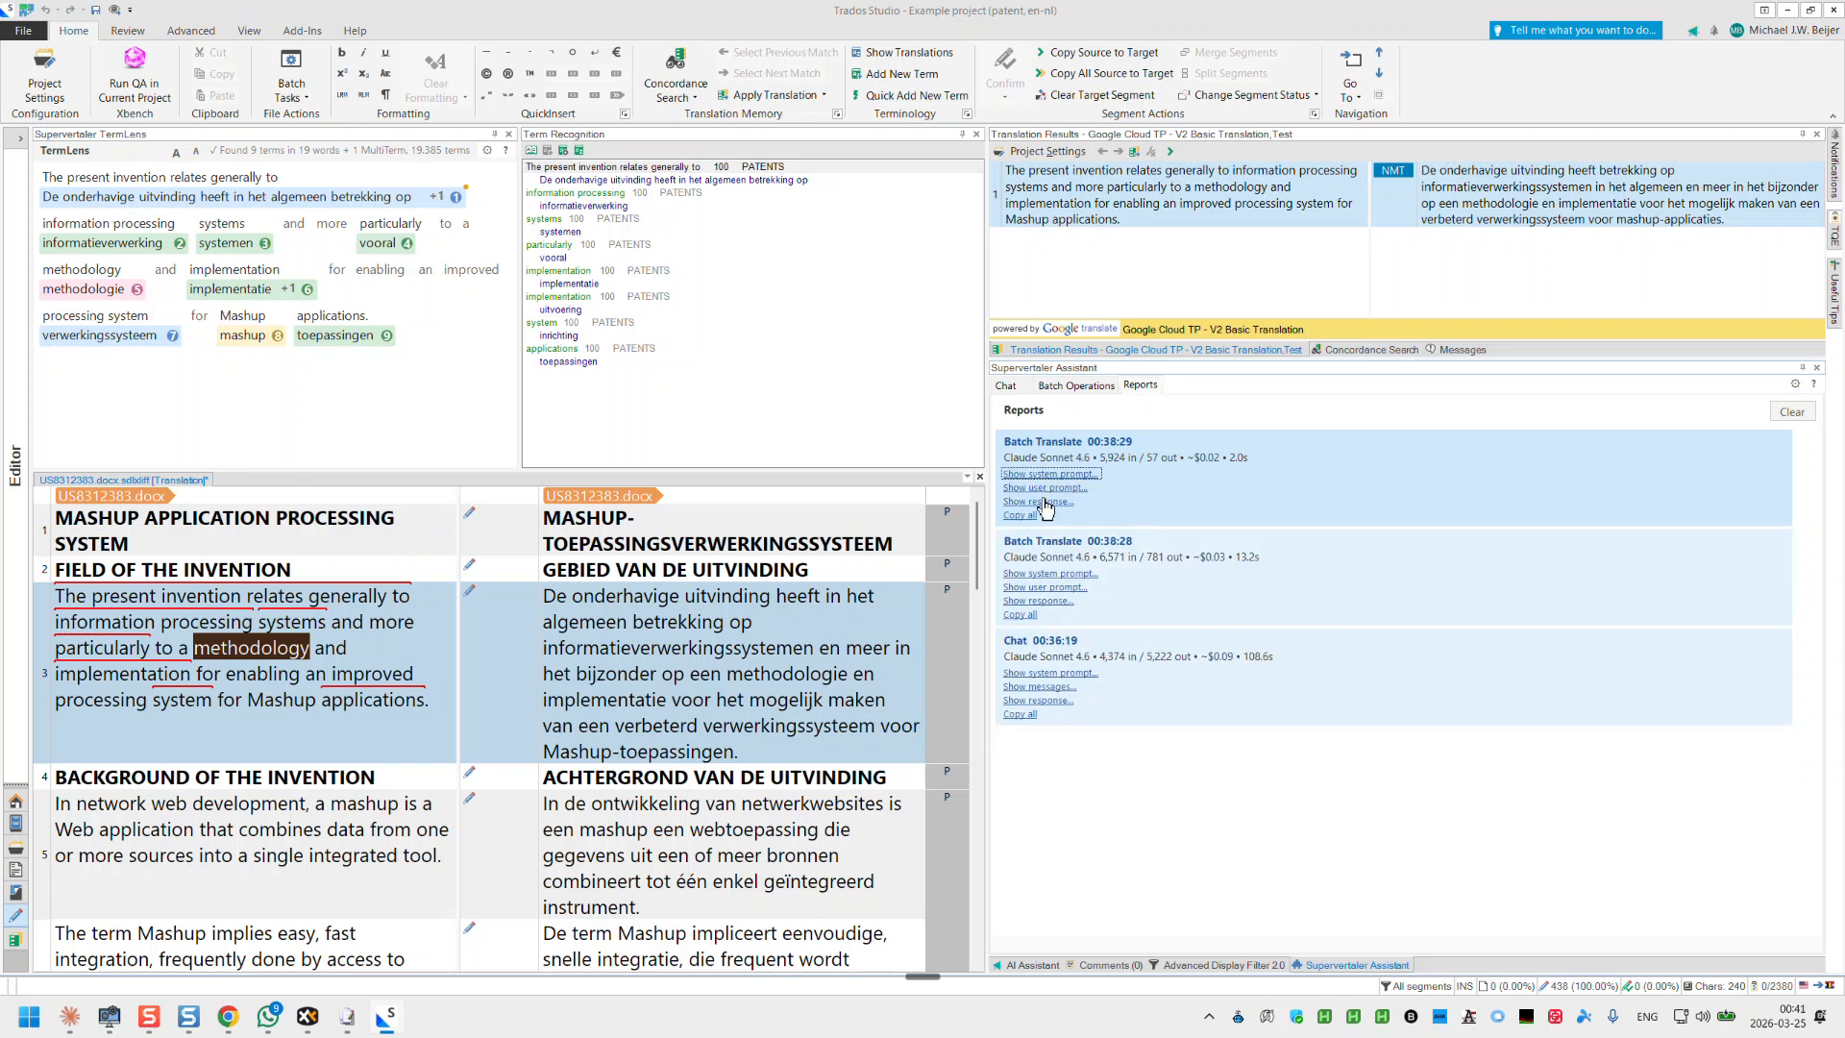
left_click(1046, 502)
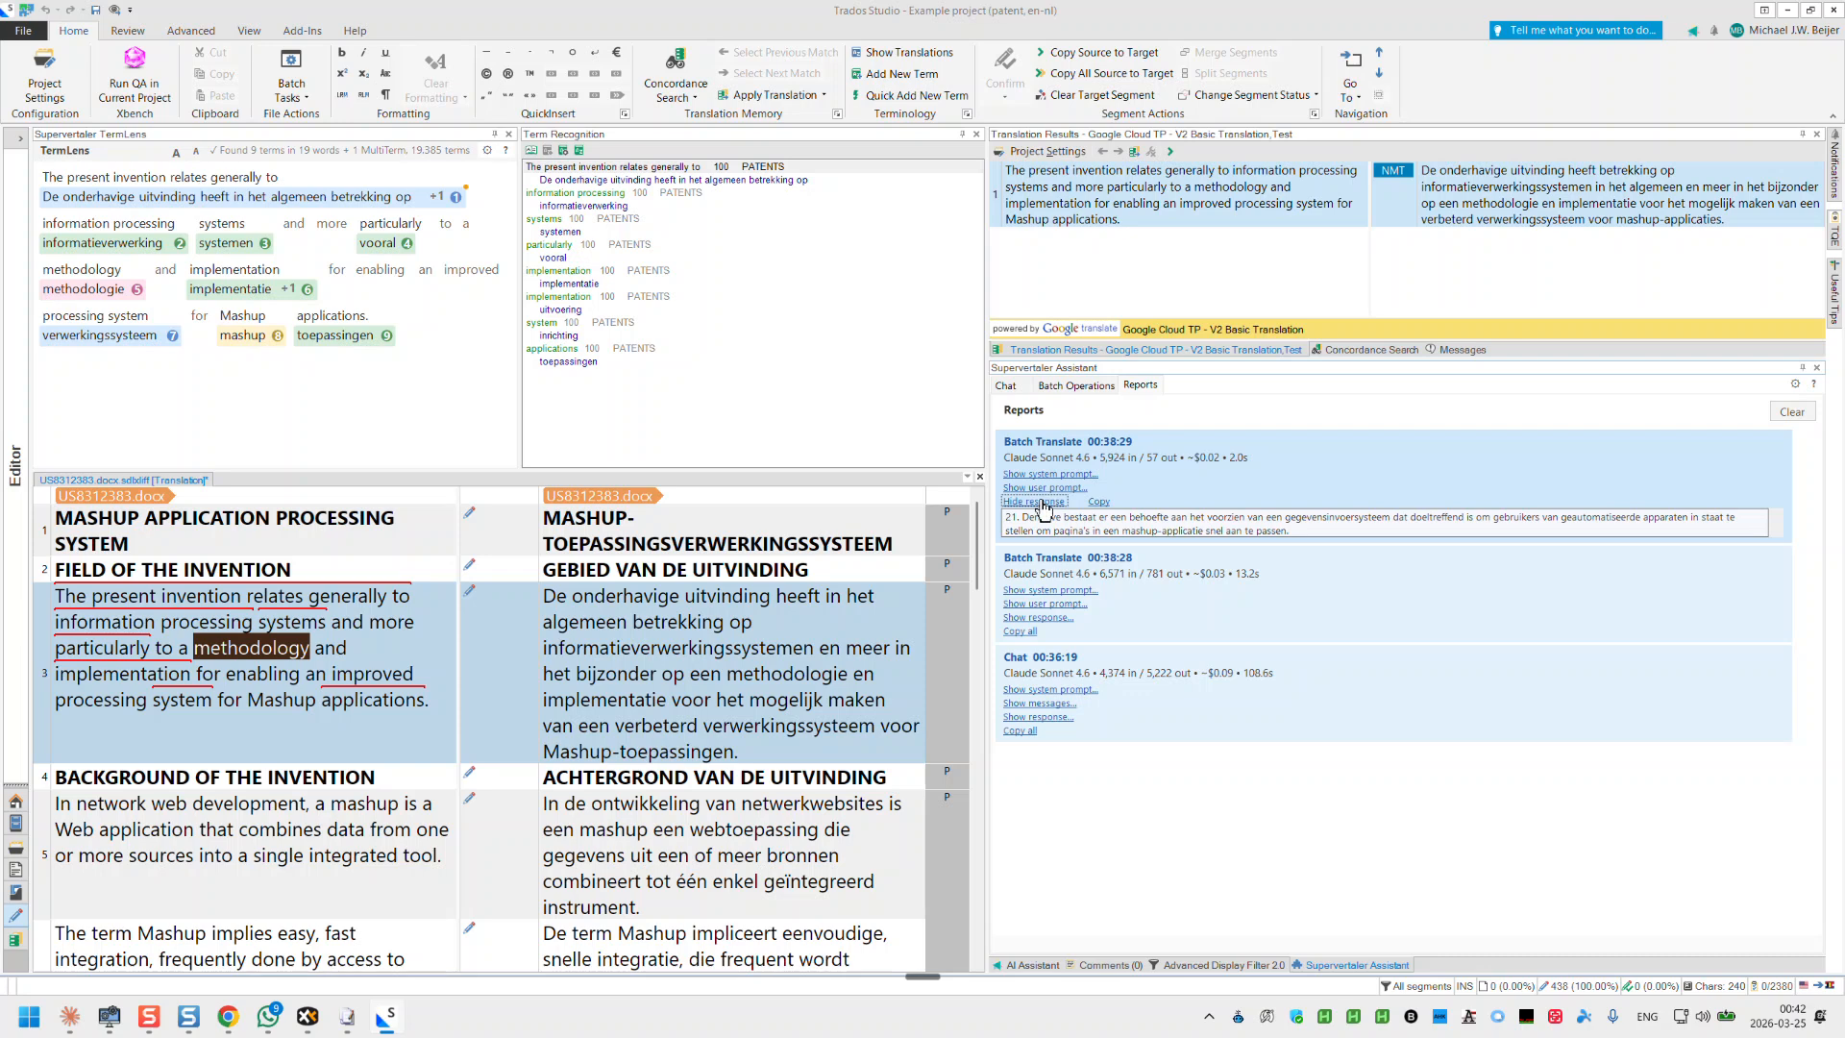
left_click(1042, 503)
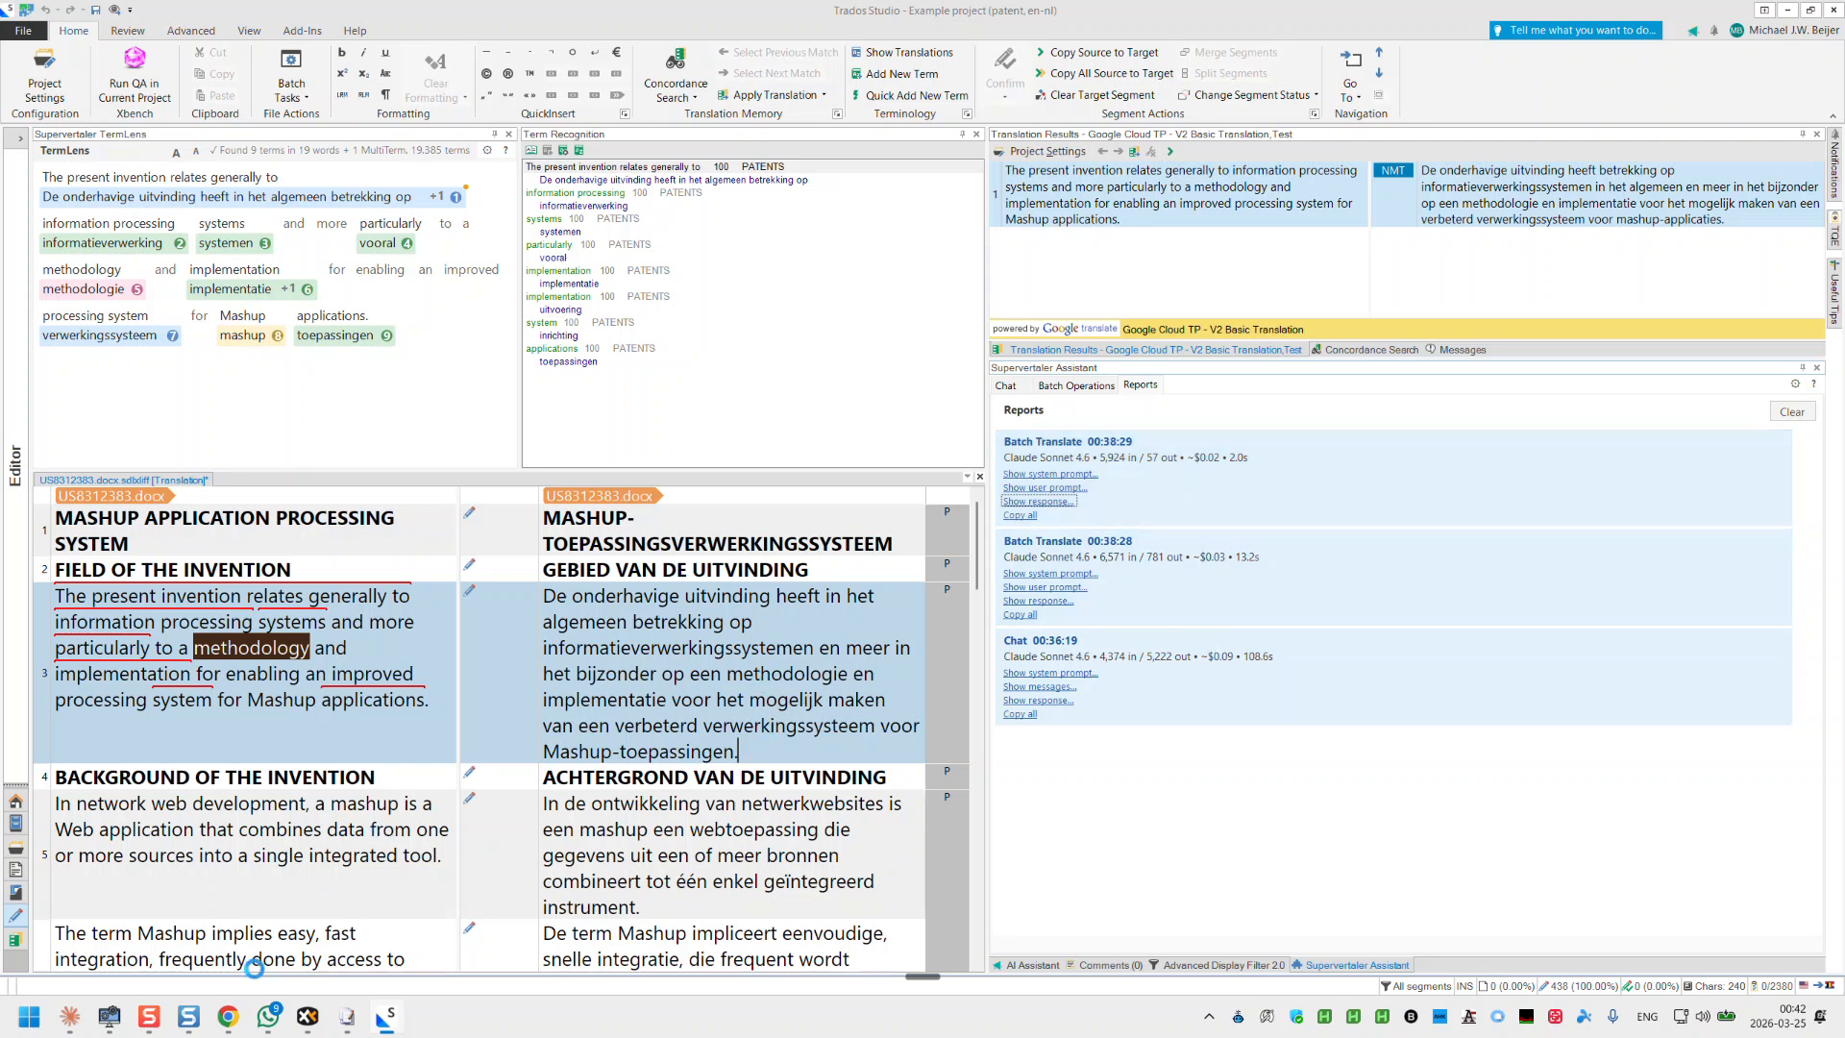
Step: Switch to Chrome, show the Supervertaler for Trados product page and open its 14-day free trial link
left_click(235, 1018)
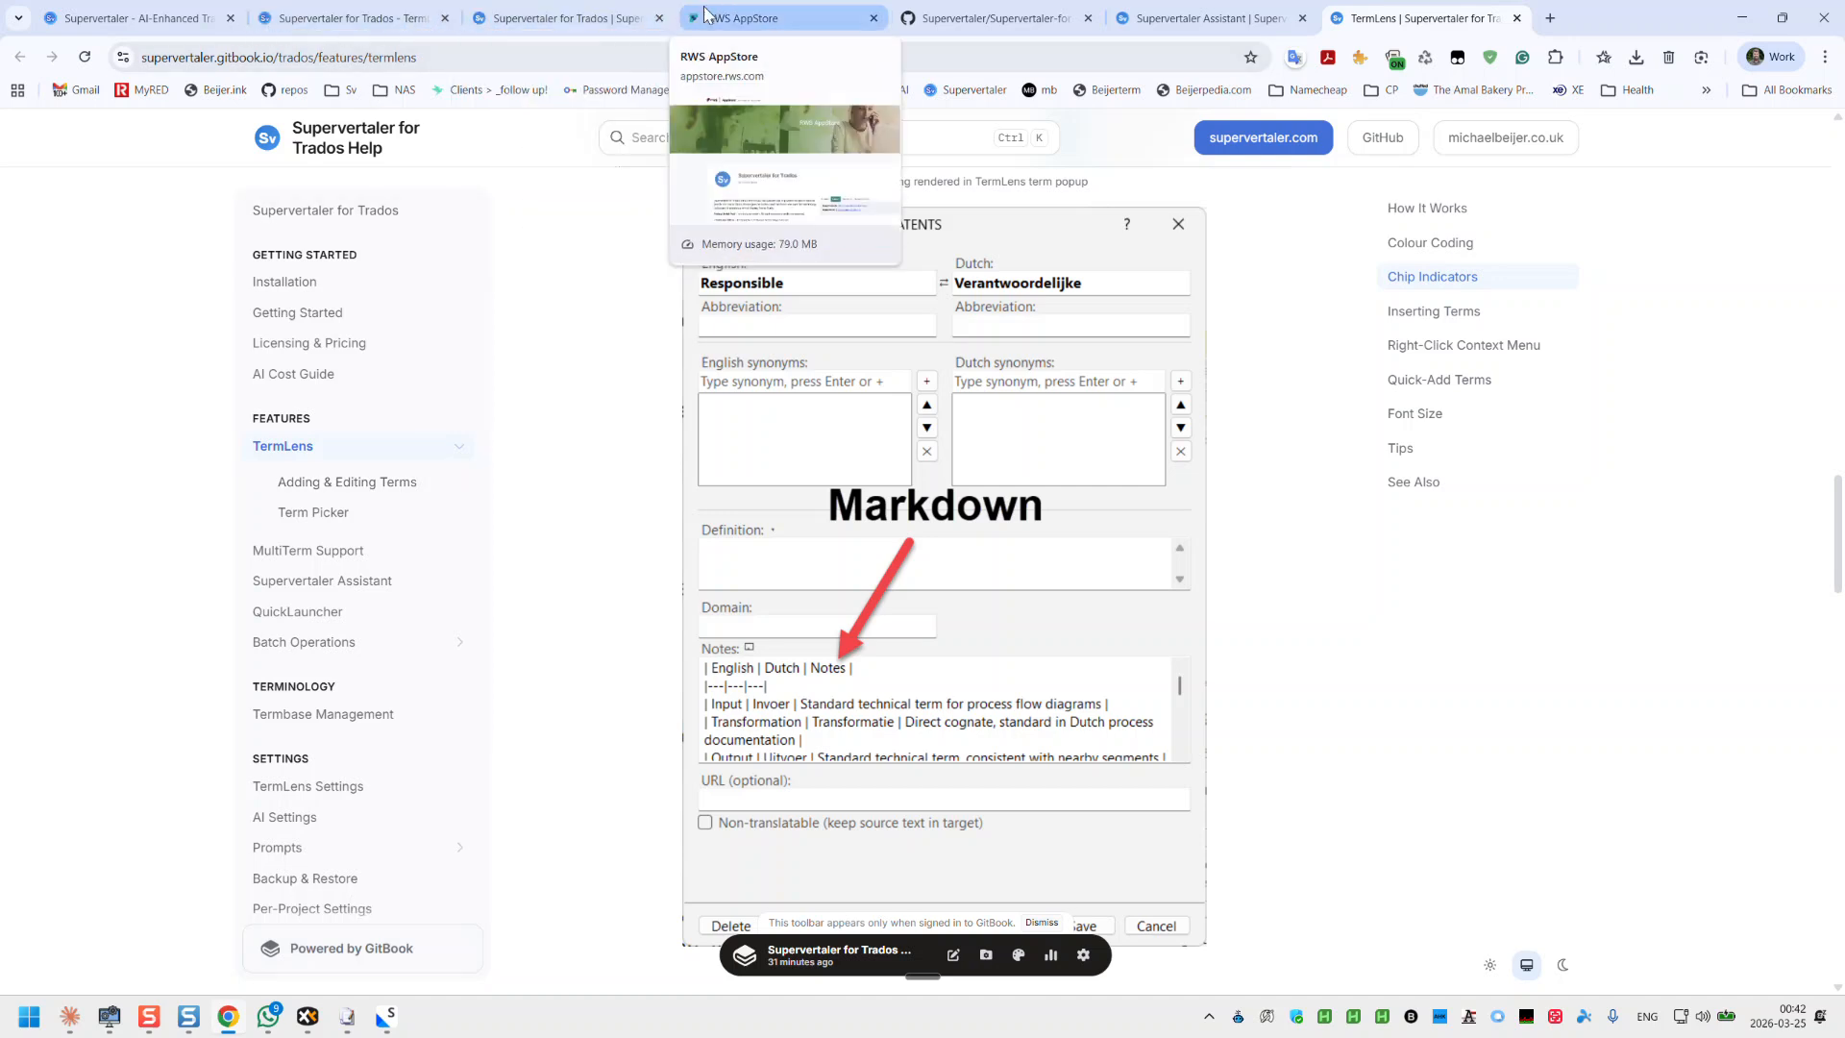
left_click(380, 34)
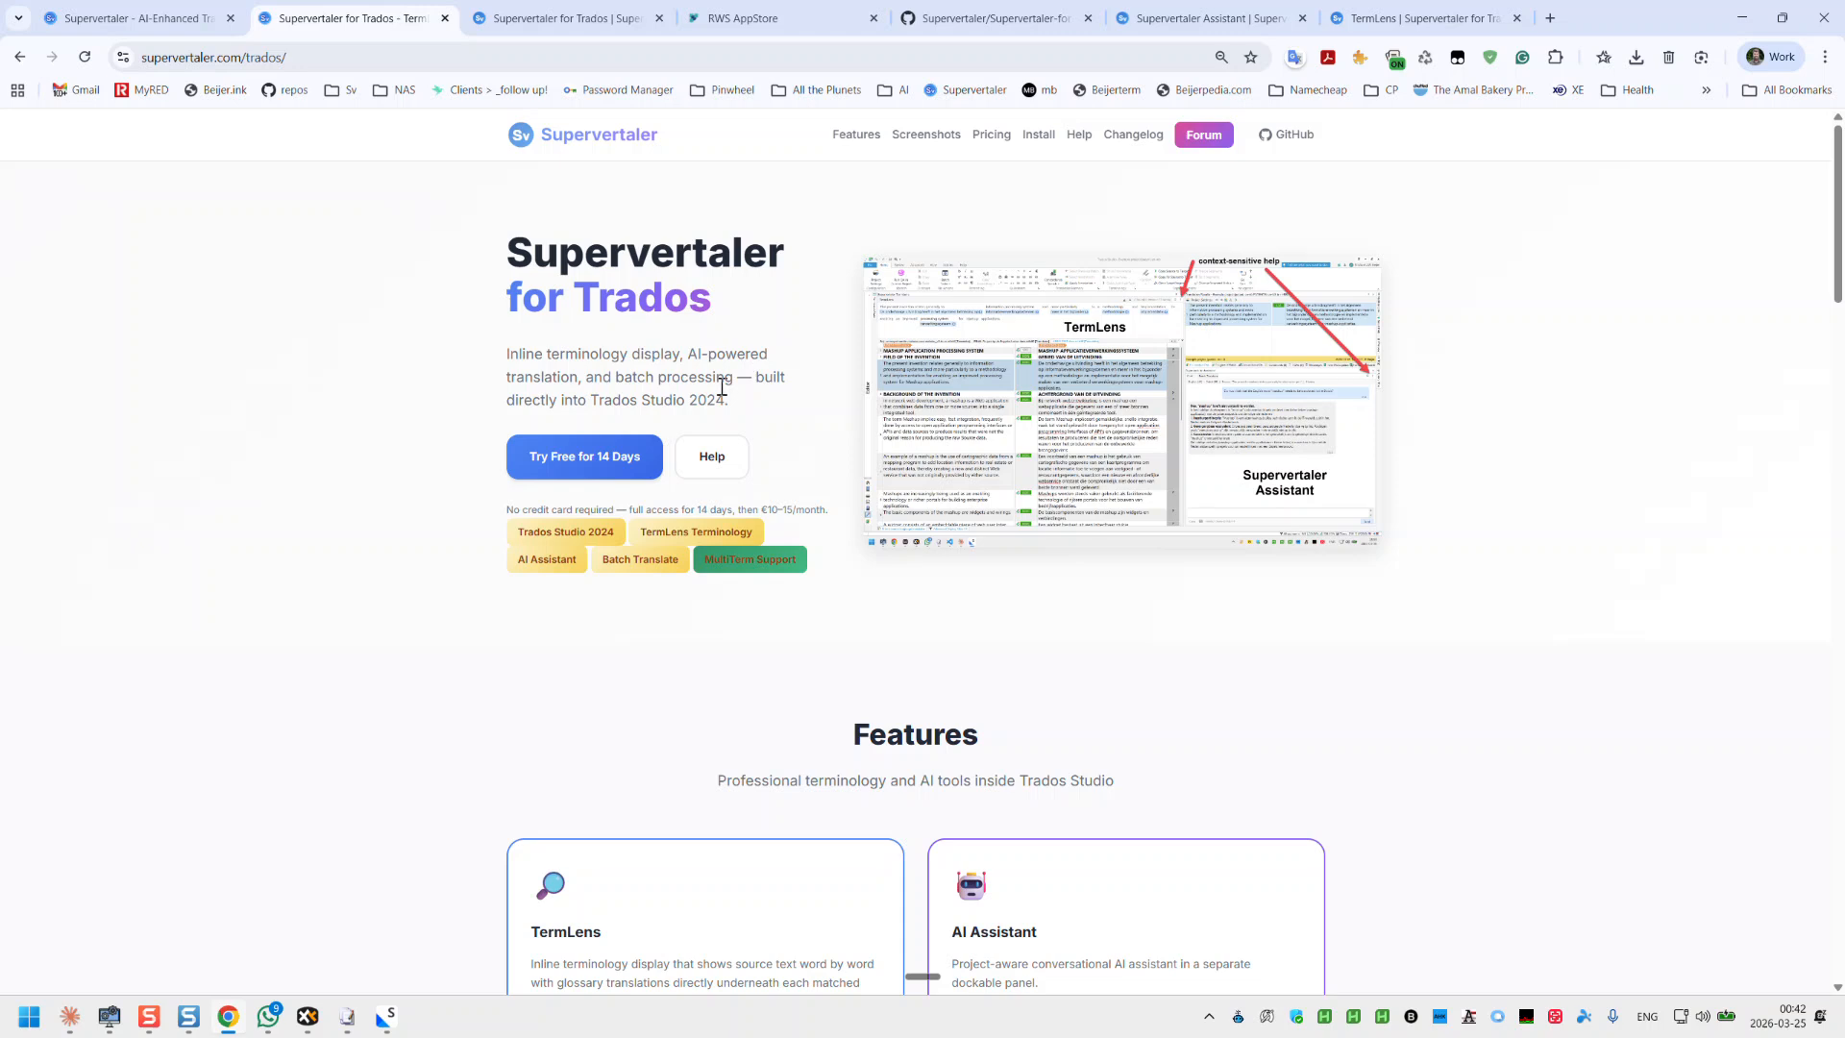
left_click(608, 459)
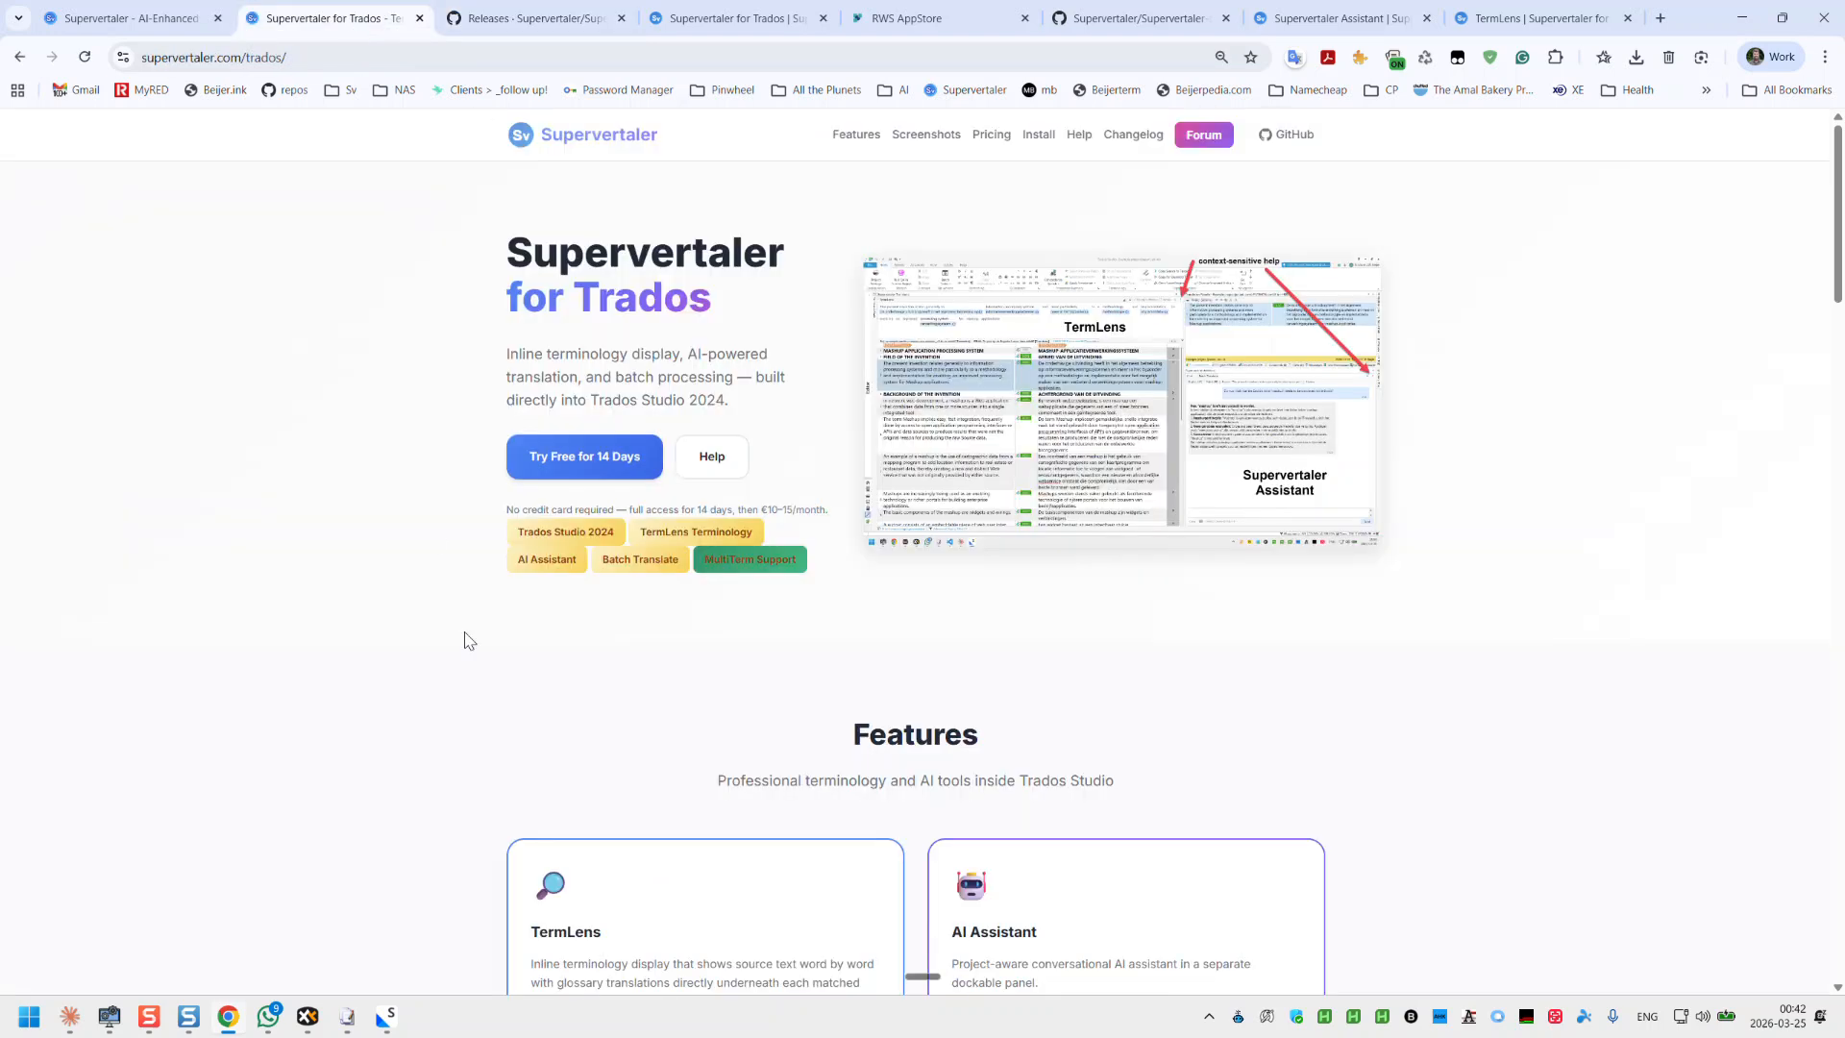
Step: Return to Trados Studio, view the About Supervertaler for Trados information and open its trial license settings
left_click(389, 1014)
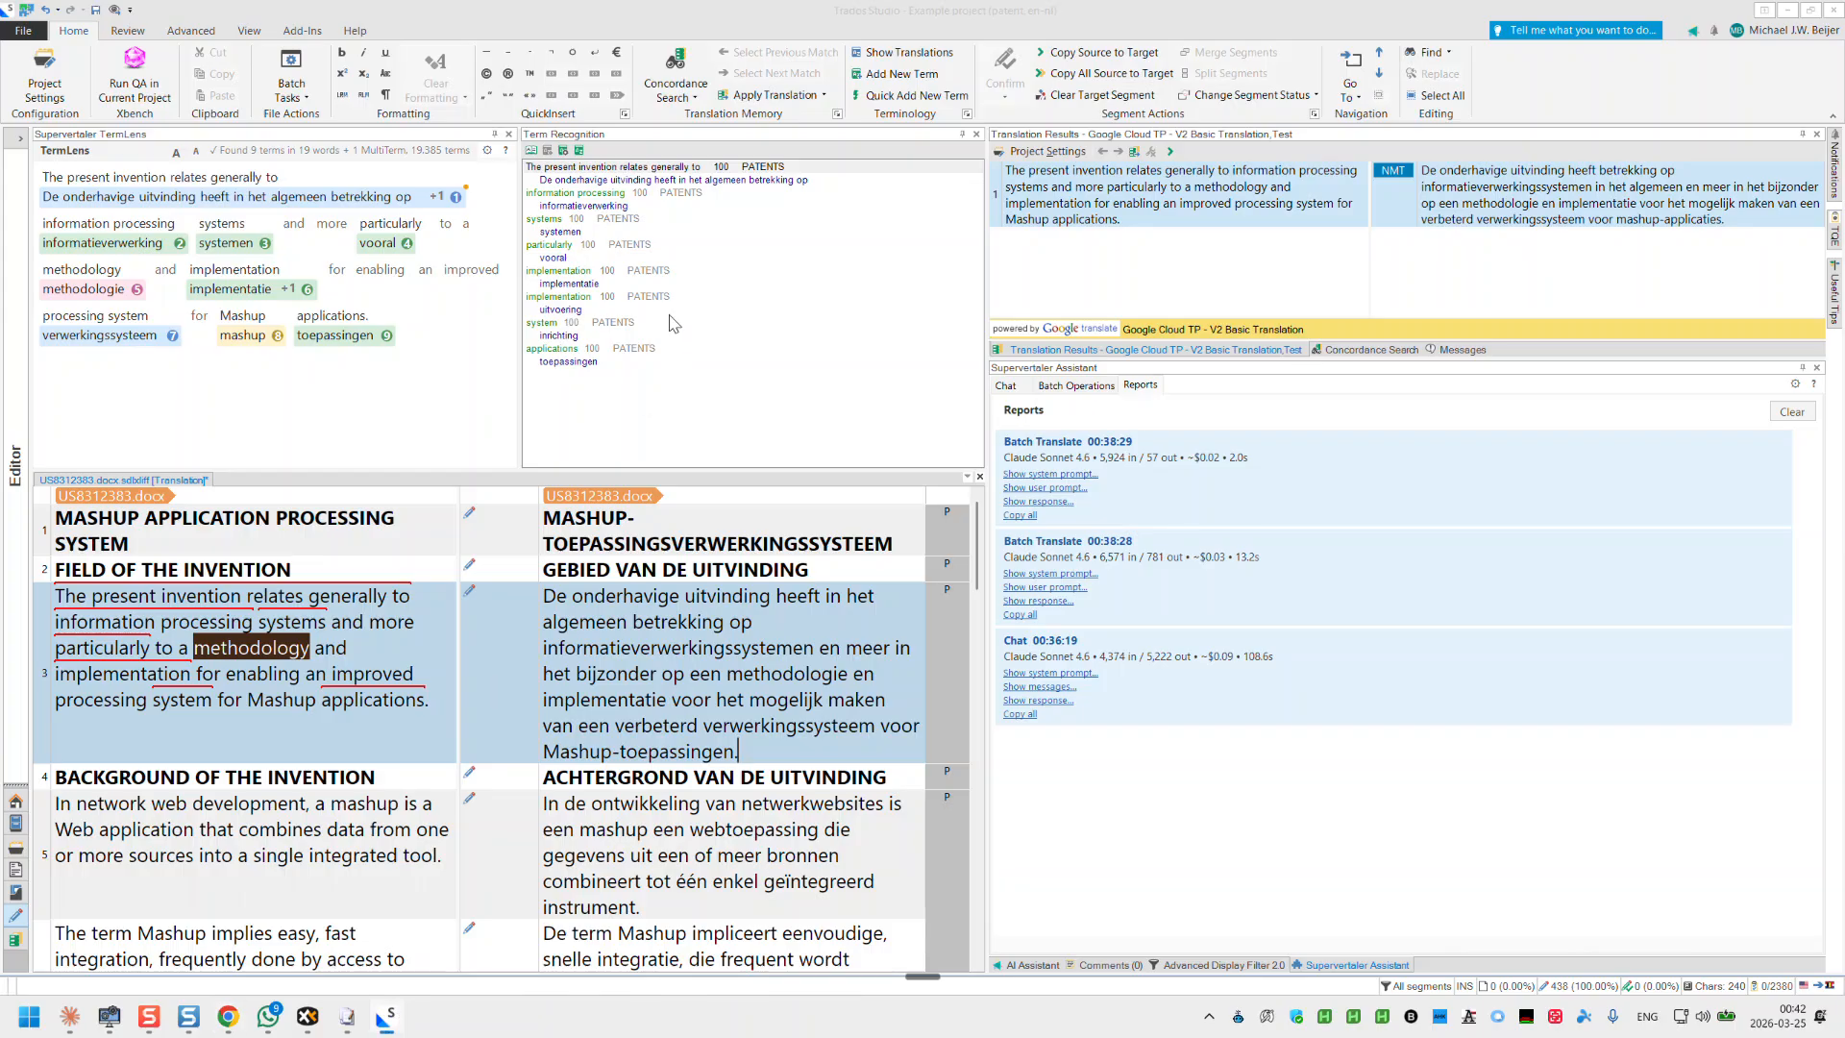
left_click(505, 151)
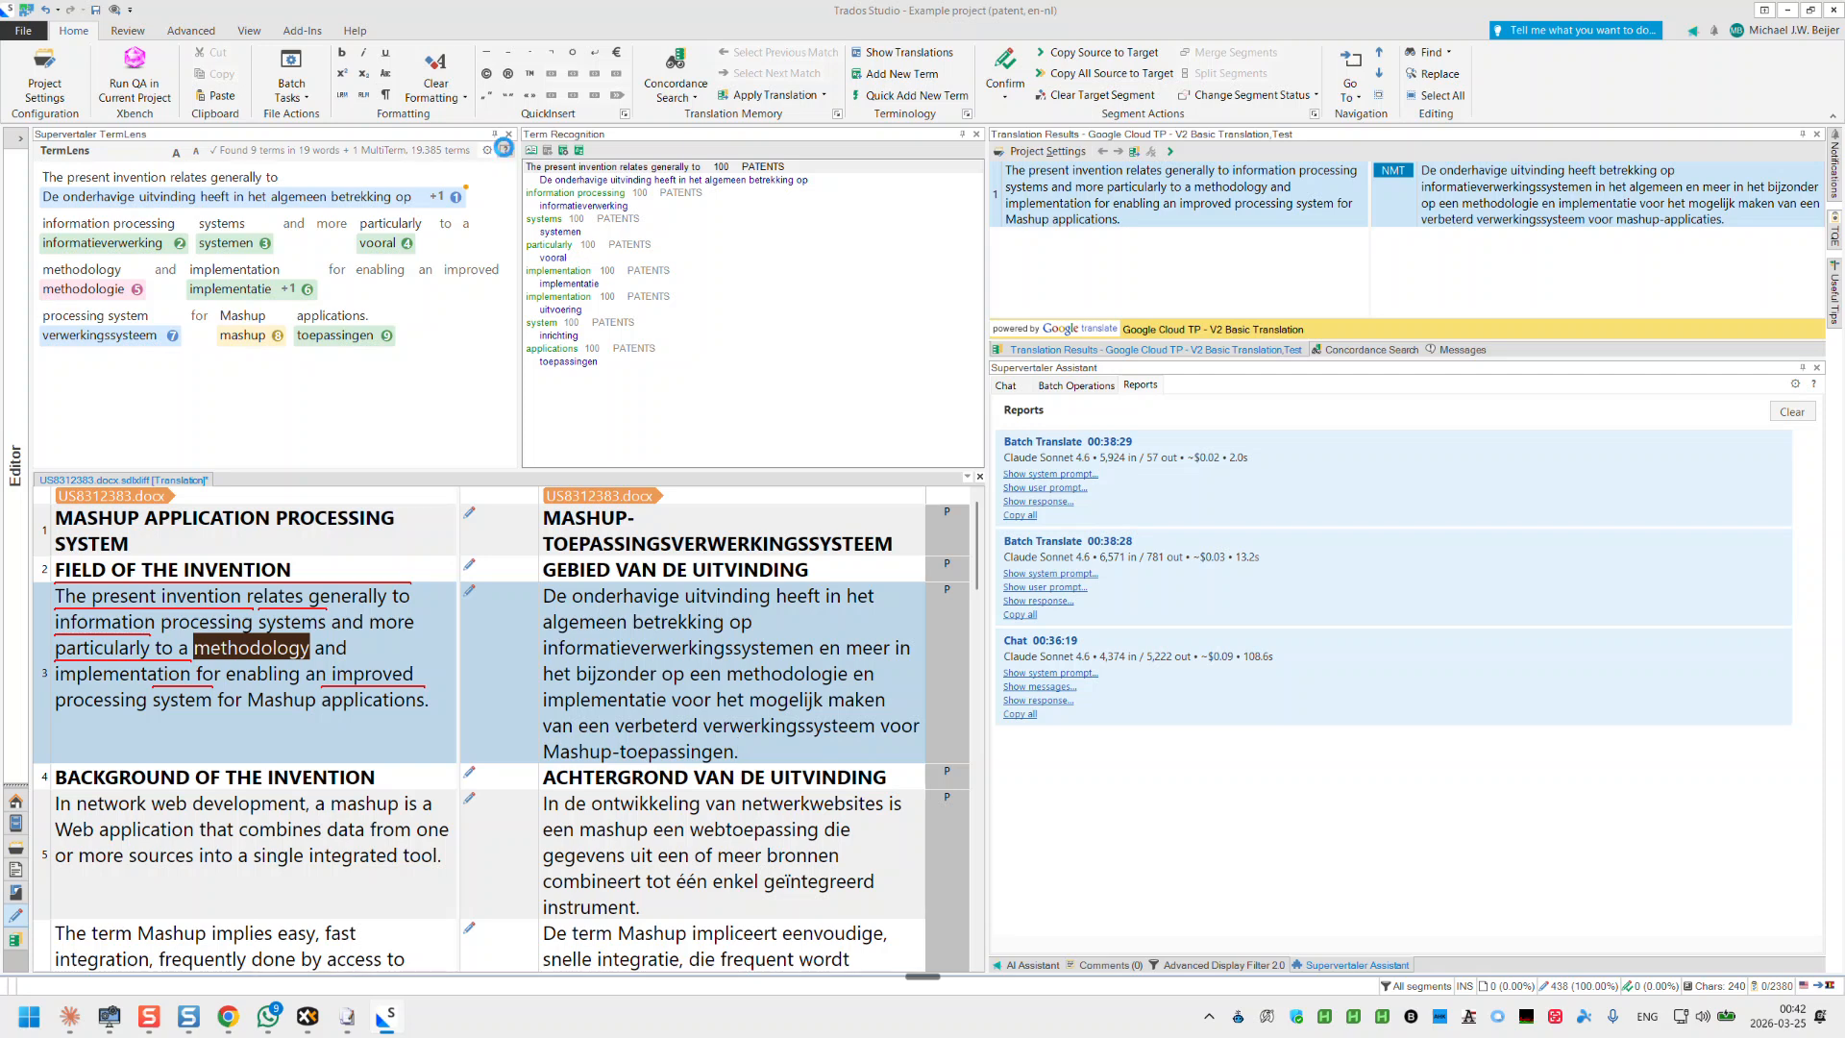
left_click(561, 205)
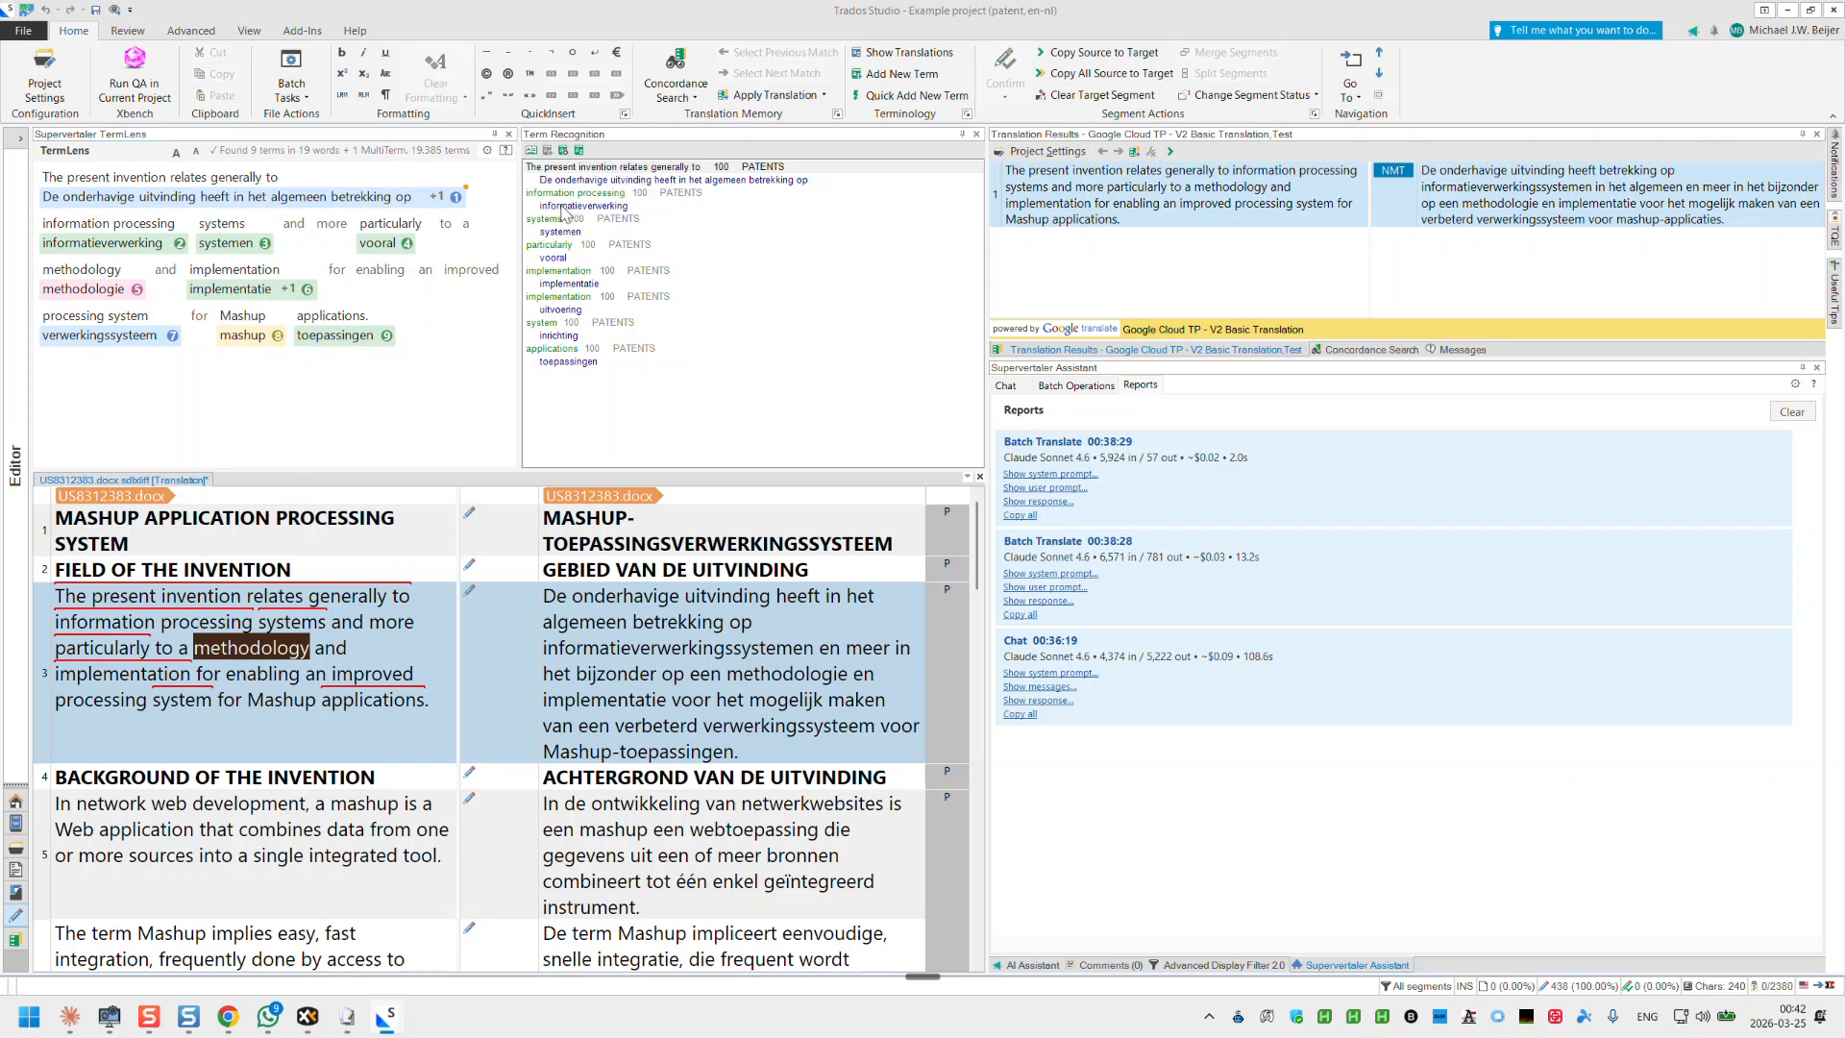
left_click_drag(972, 297, 903, 299)
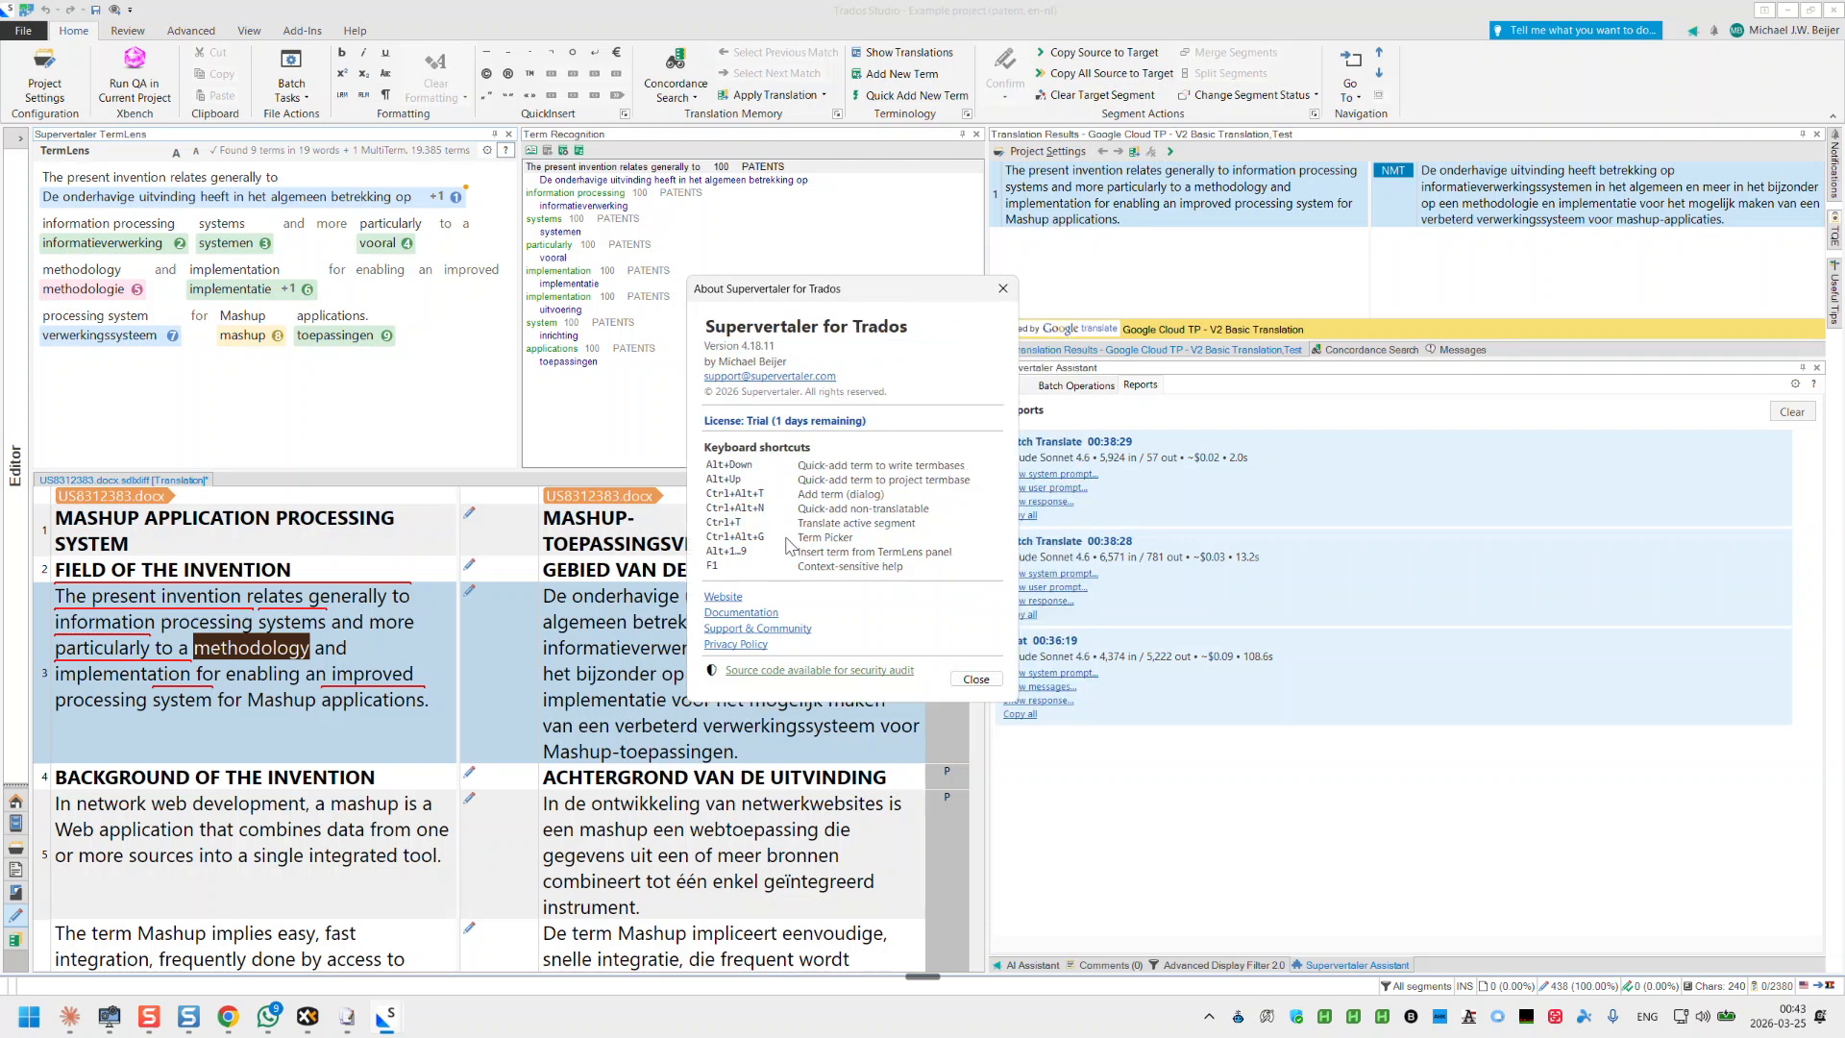
left_click(796, 421)
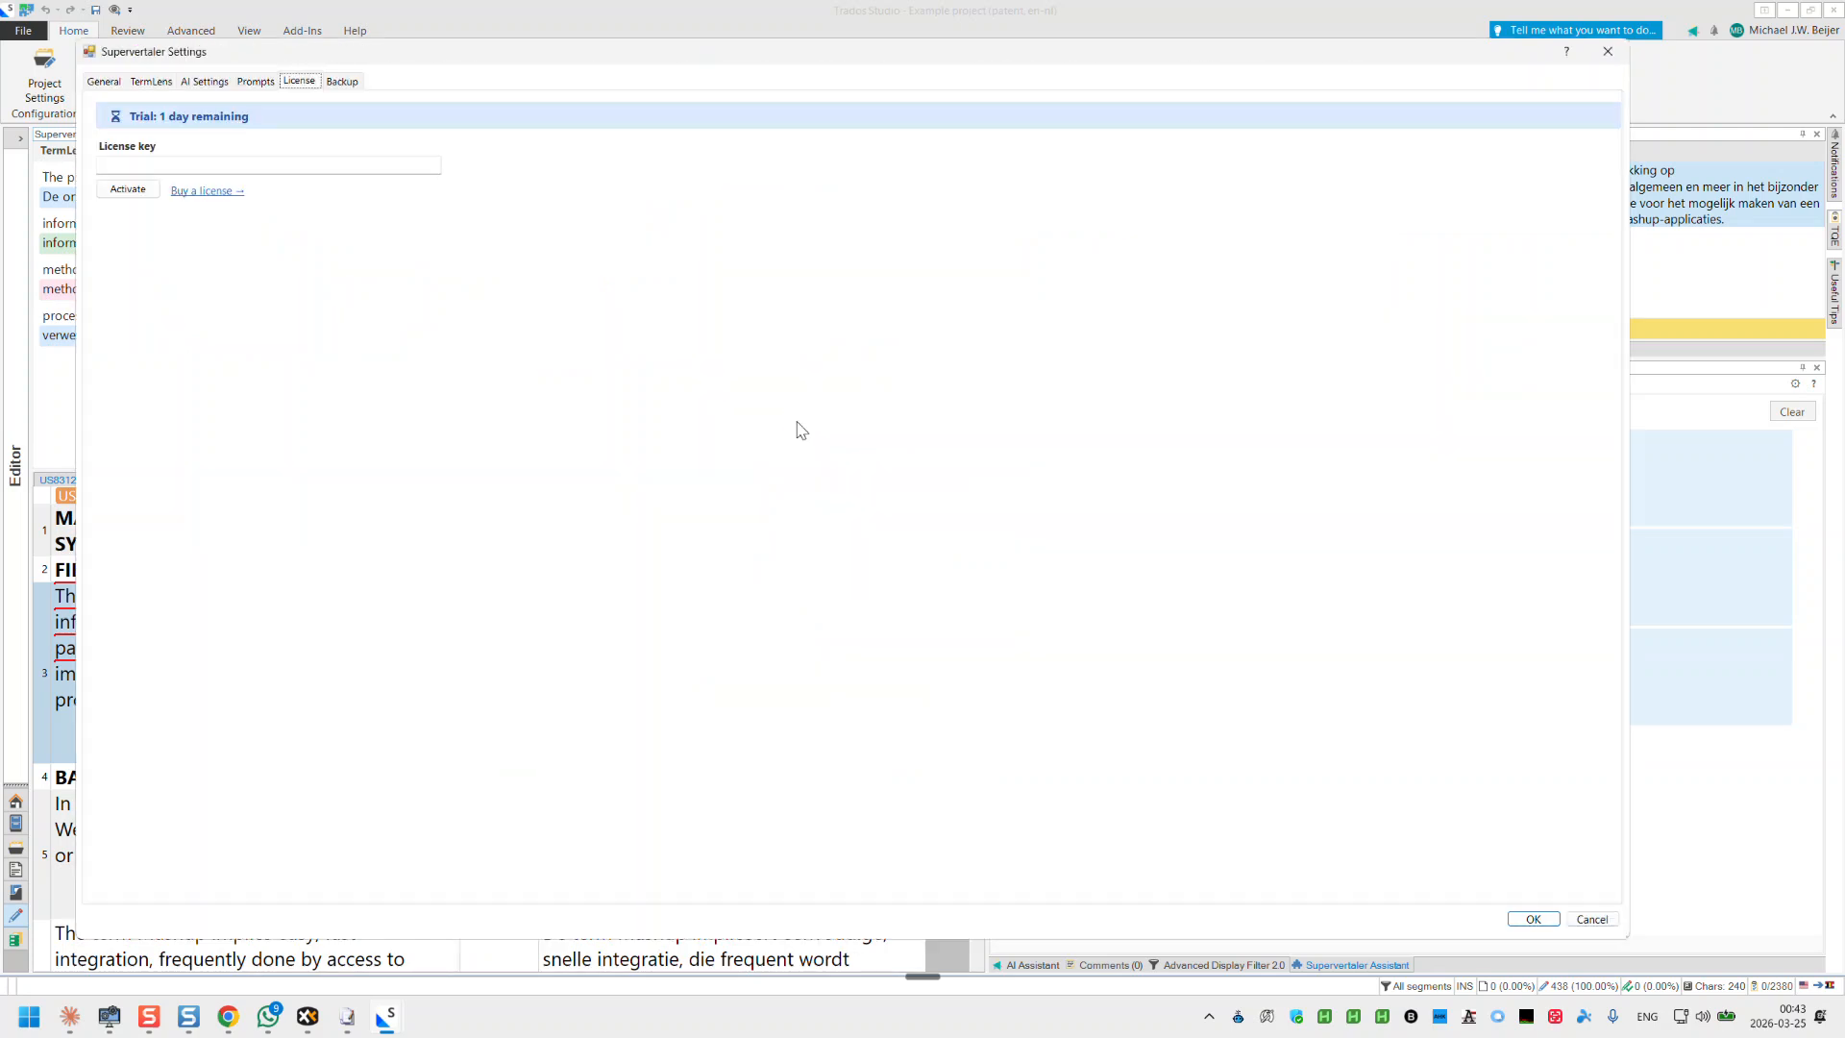
Step: Open the license purchase page, select the TermLens + Supervertaler Assistant plan, then return to Trados Studio and close the Supervertaler settings
left_click(198, 191)
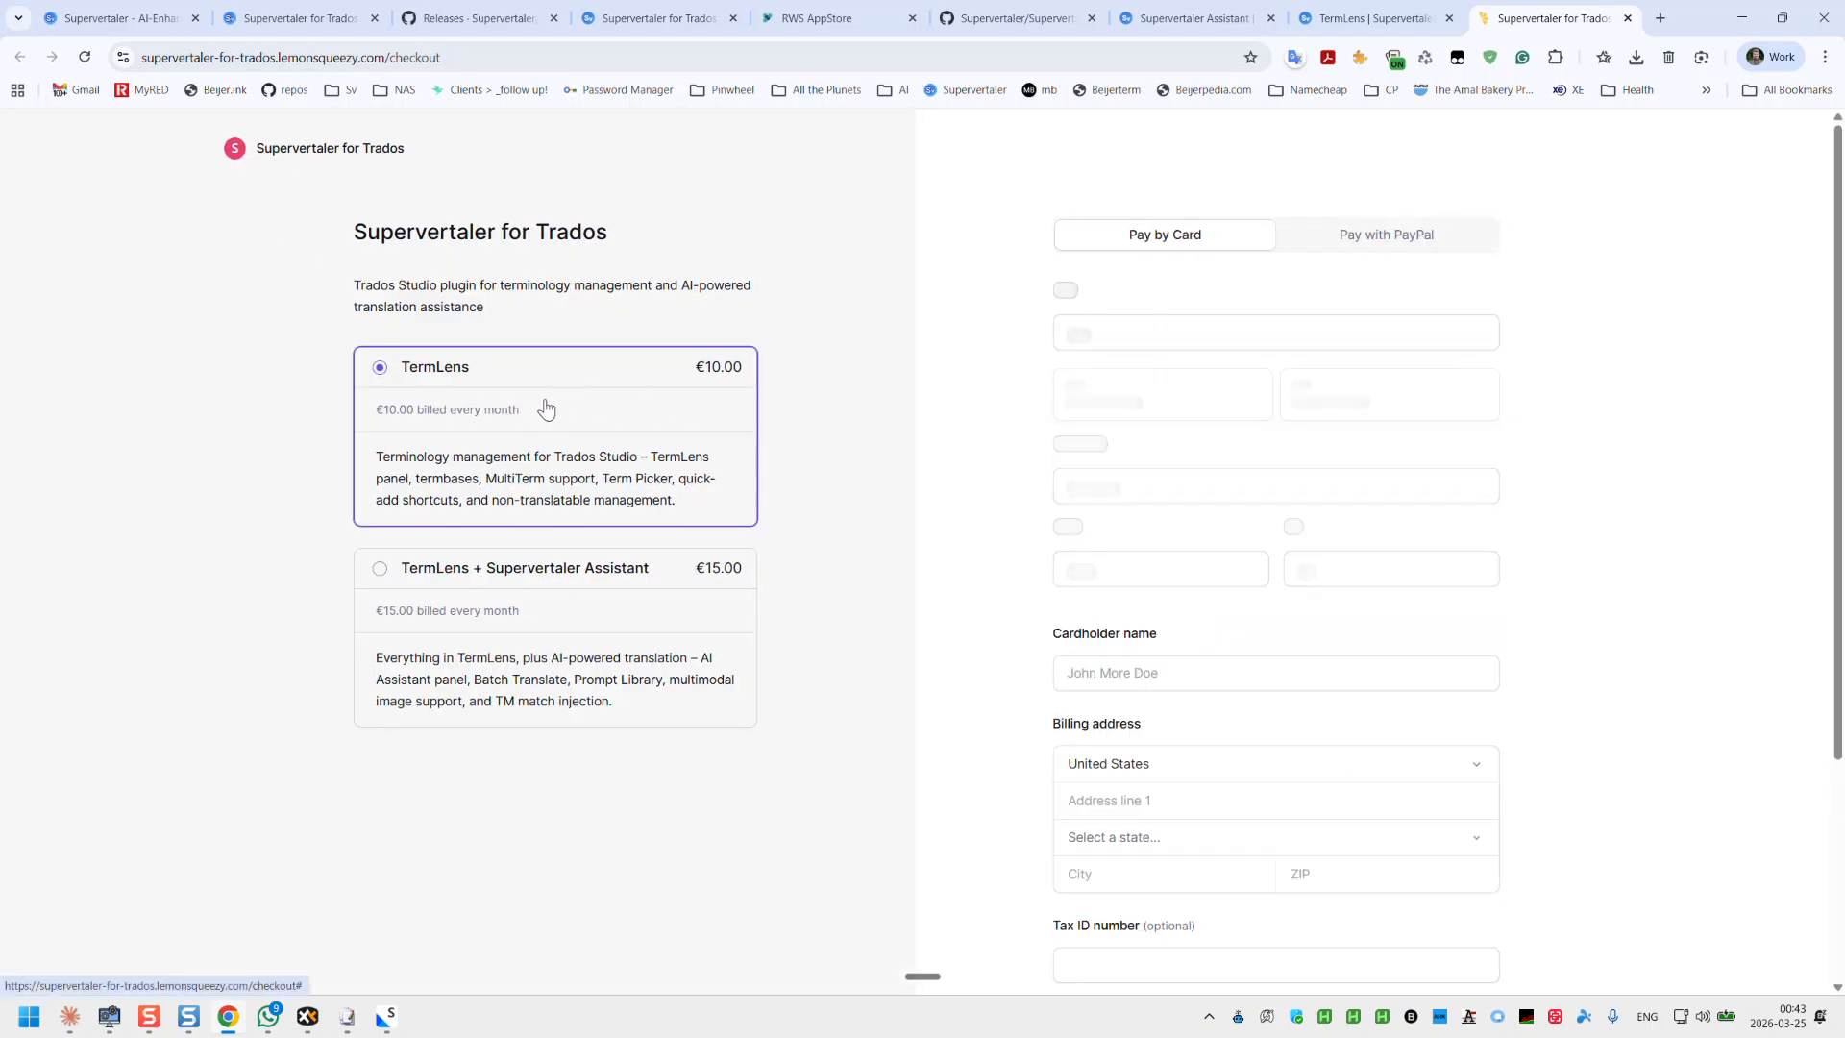
left_click(382, 573)
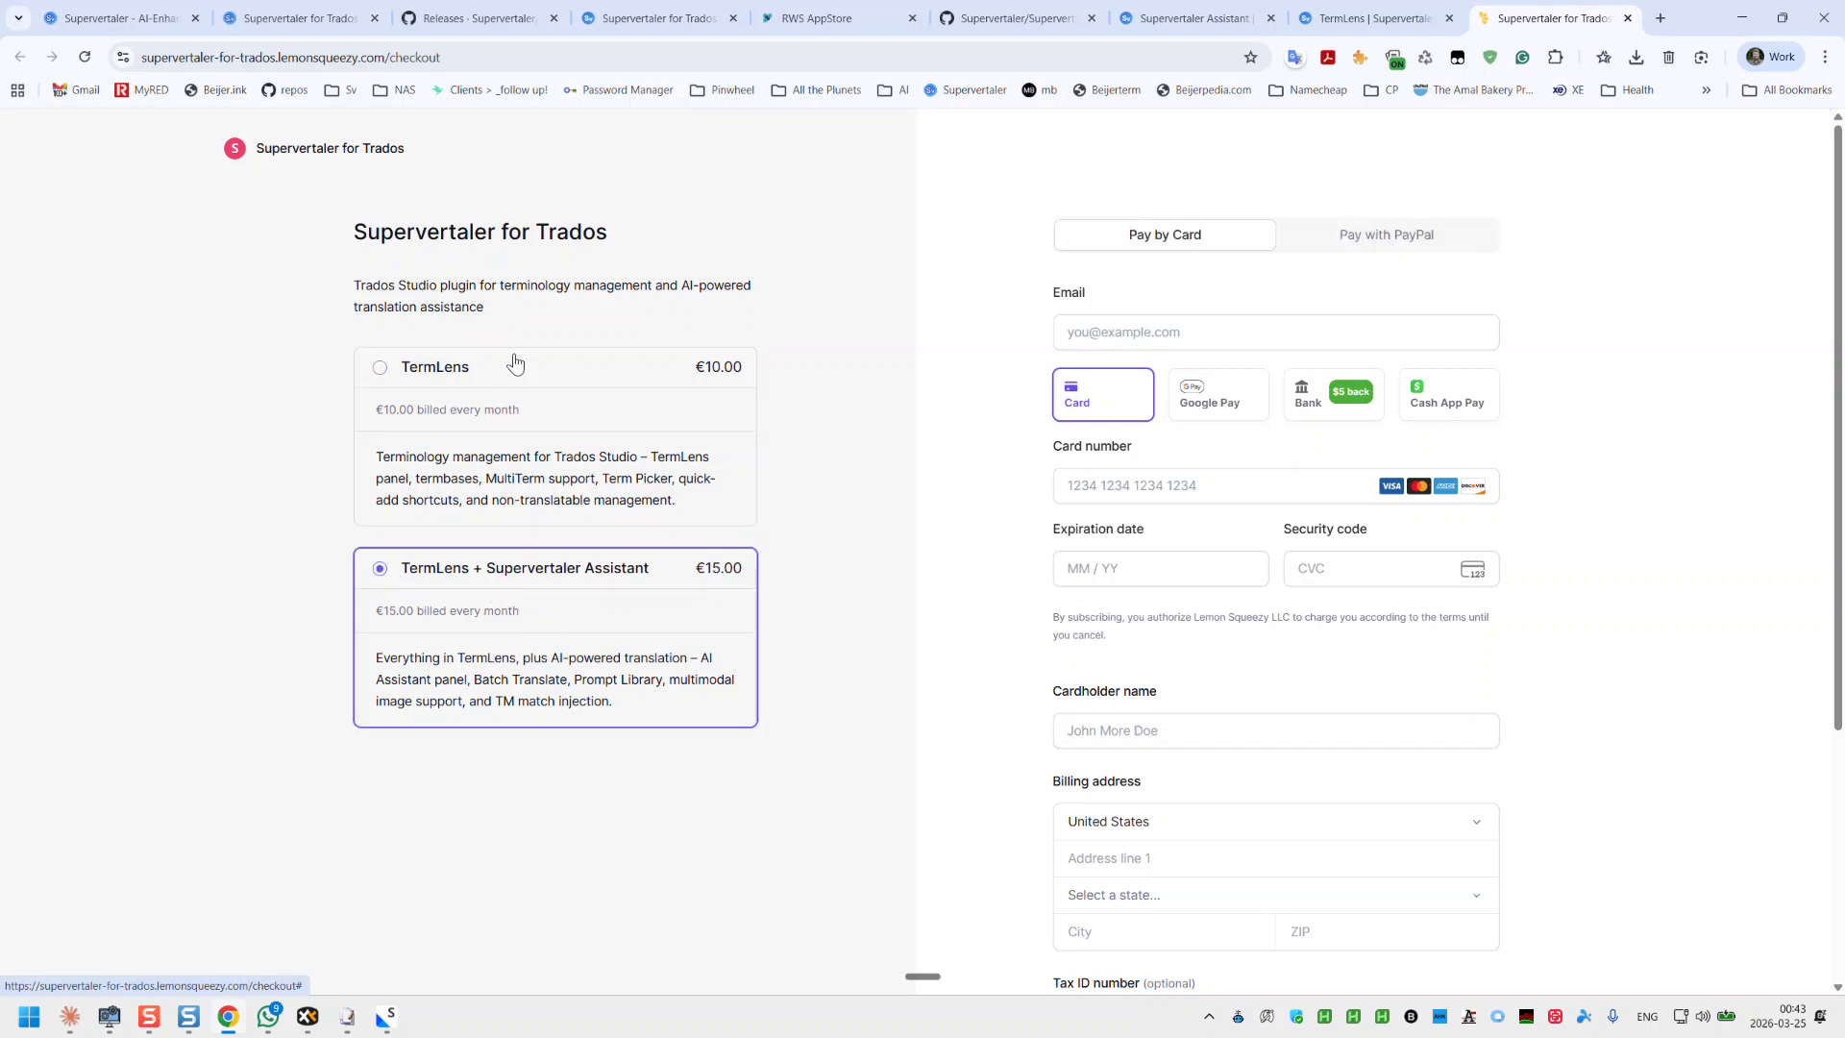
left_click(393, 1023)
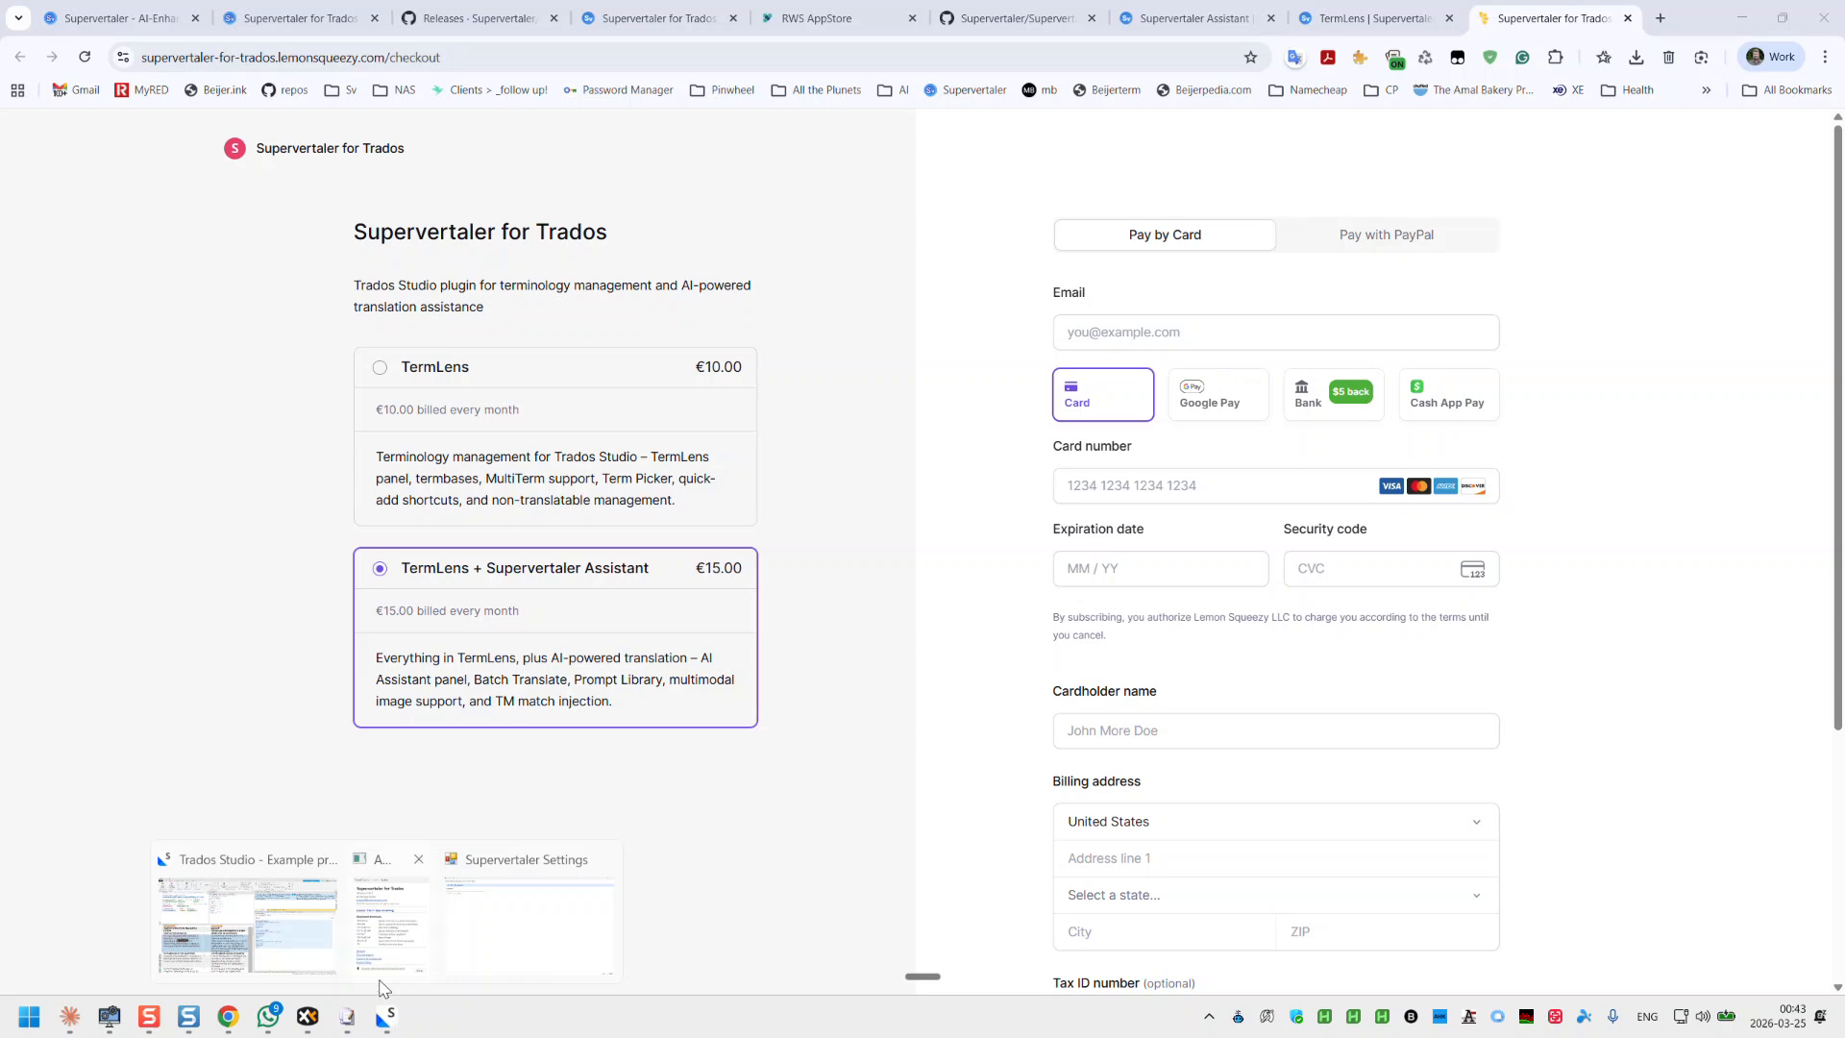
left_click(376, 913)
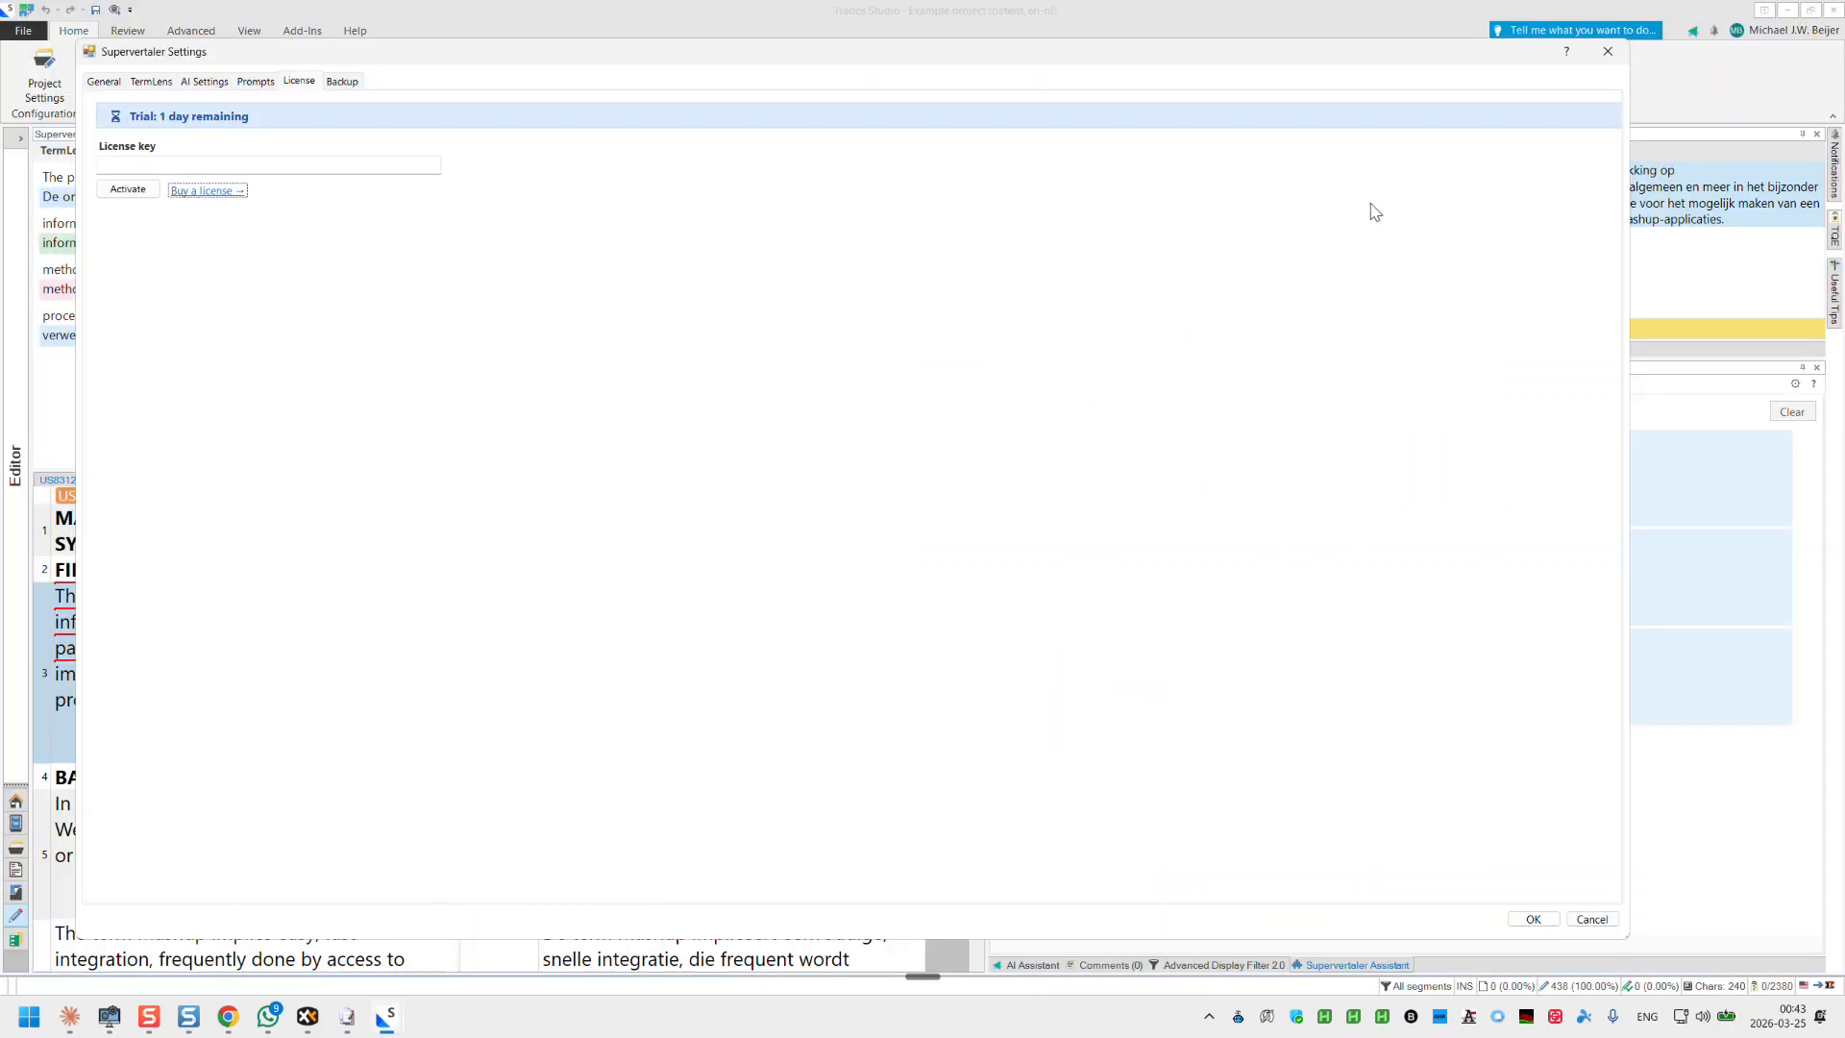
left_click(1607, 51)
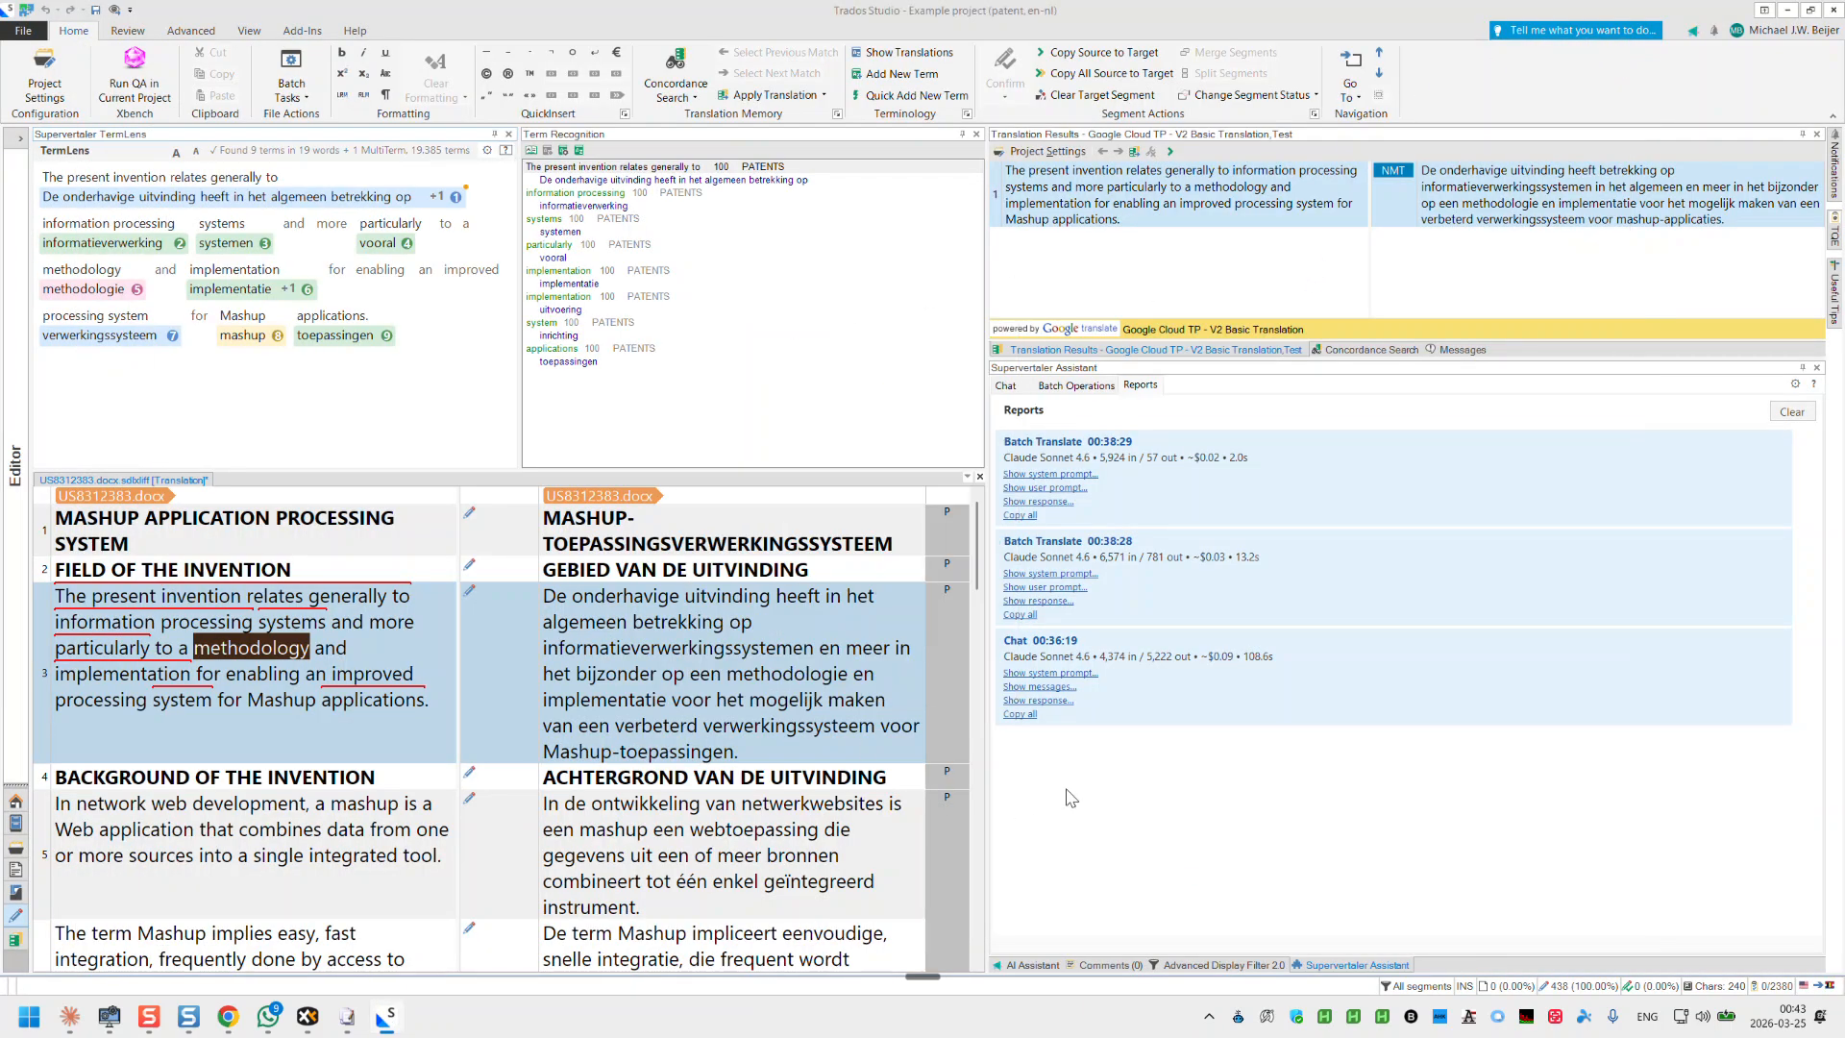
Step: Show the Supervertaler Assistant chat and examine the end of the generated prompt and the message entry area
left_click(1004, 386)
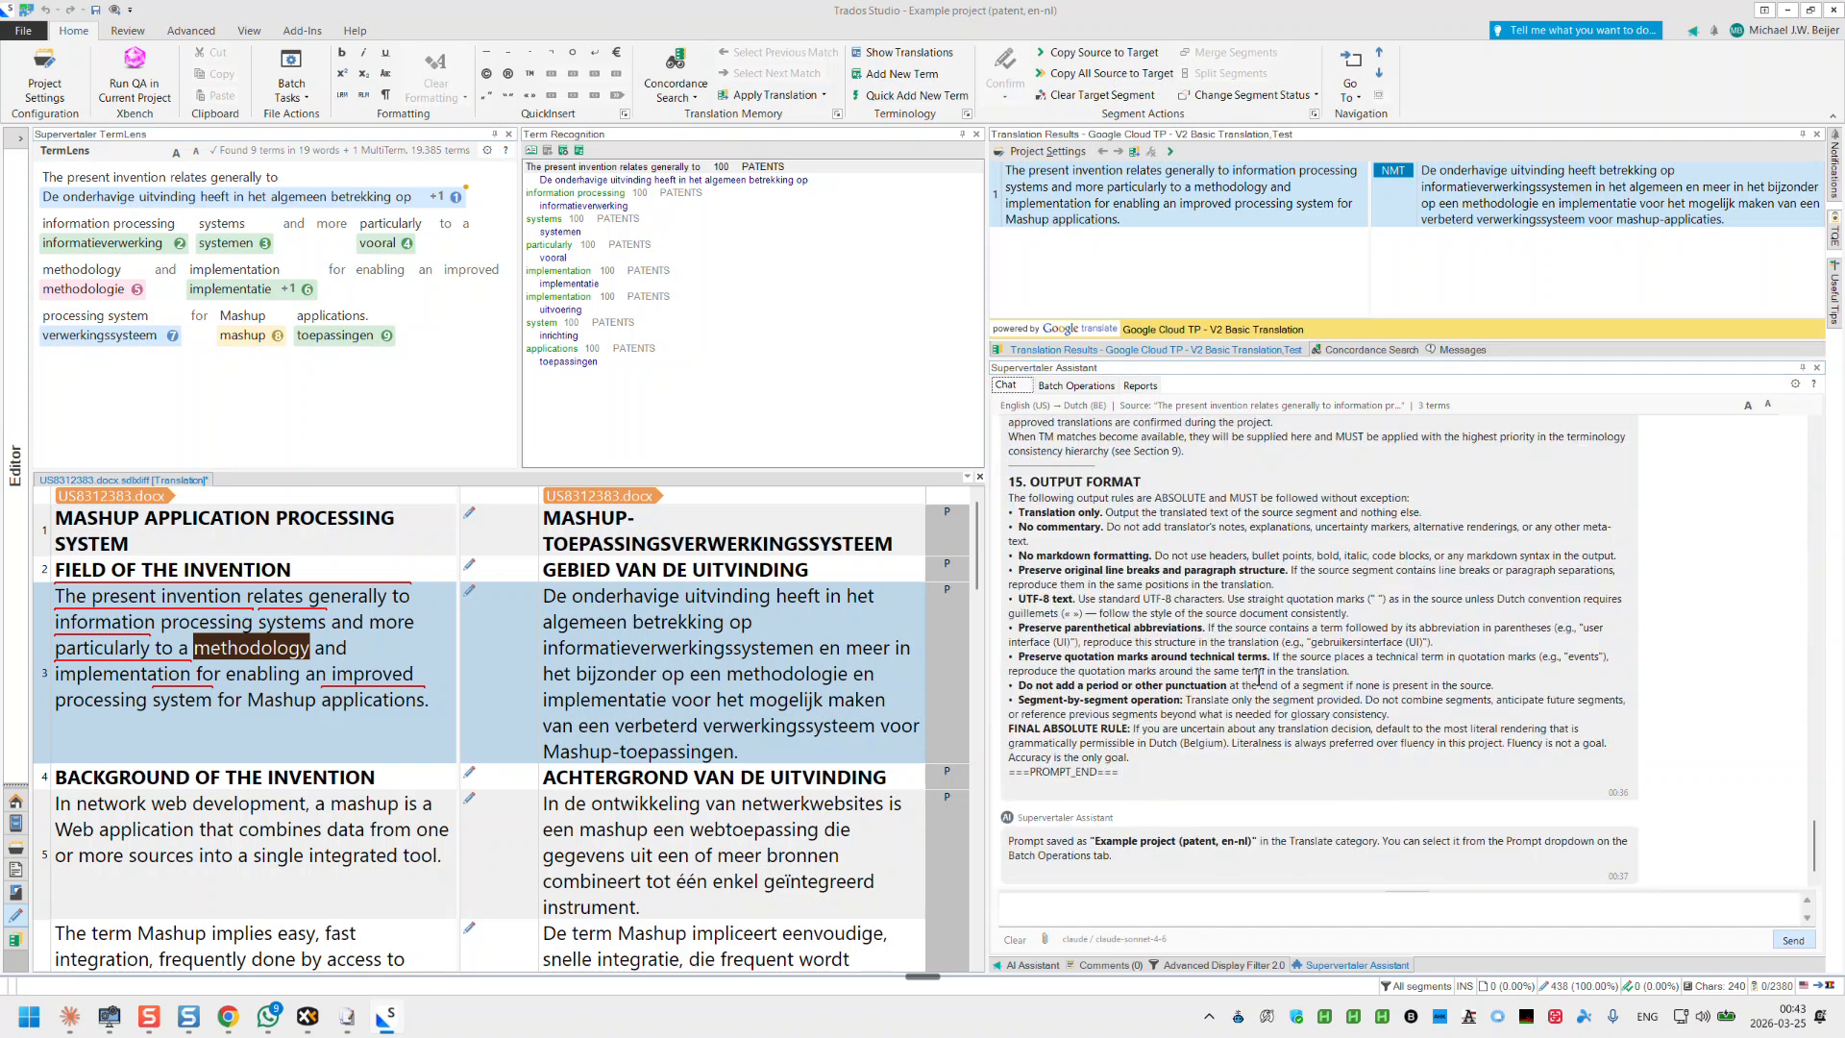
scroll(1259, 678, "down", 1)
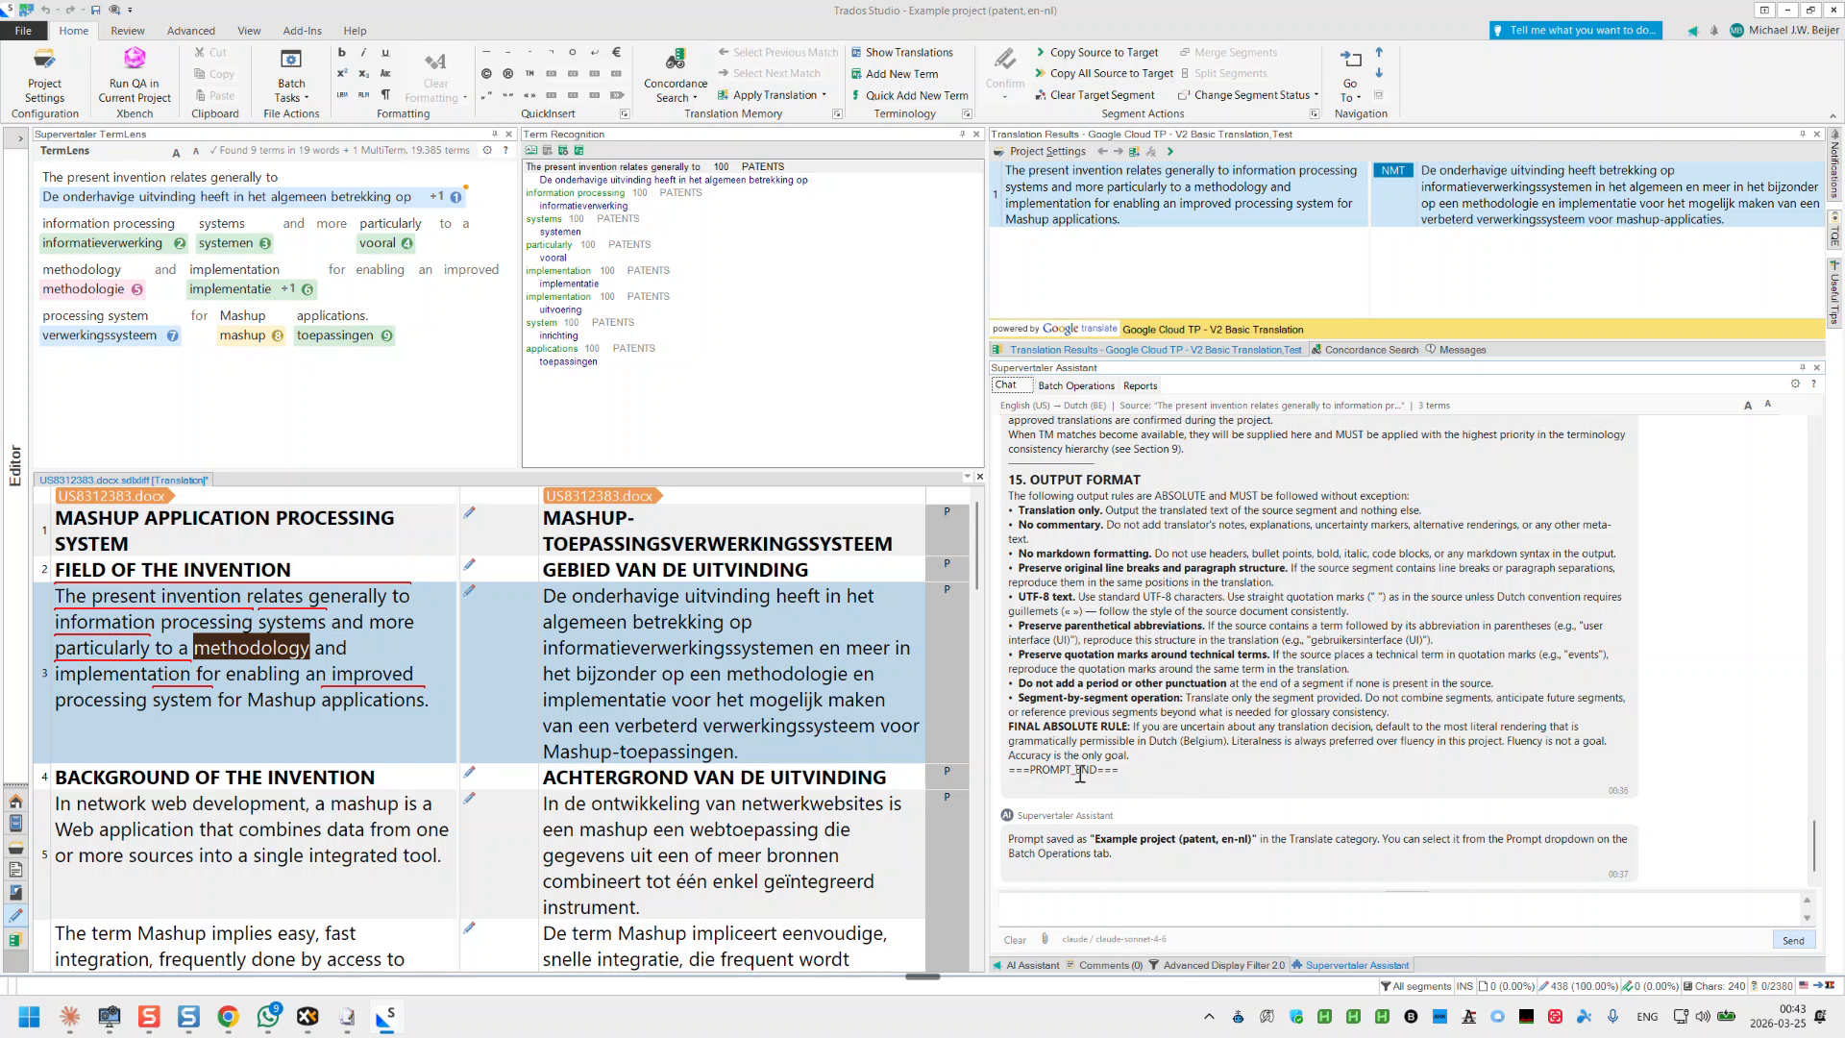
left_click(1125, 901)
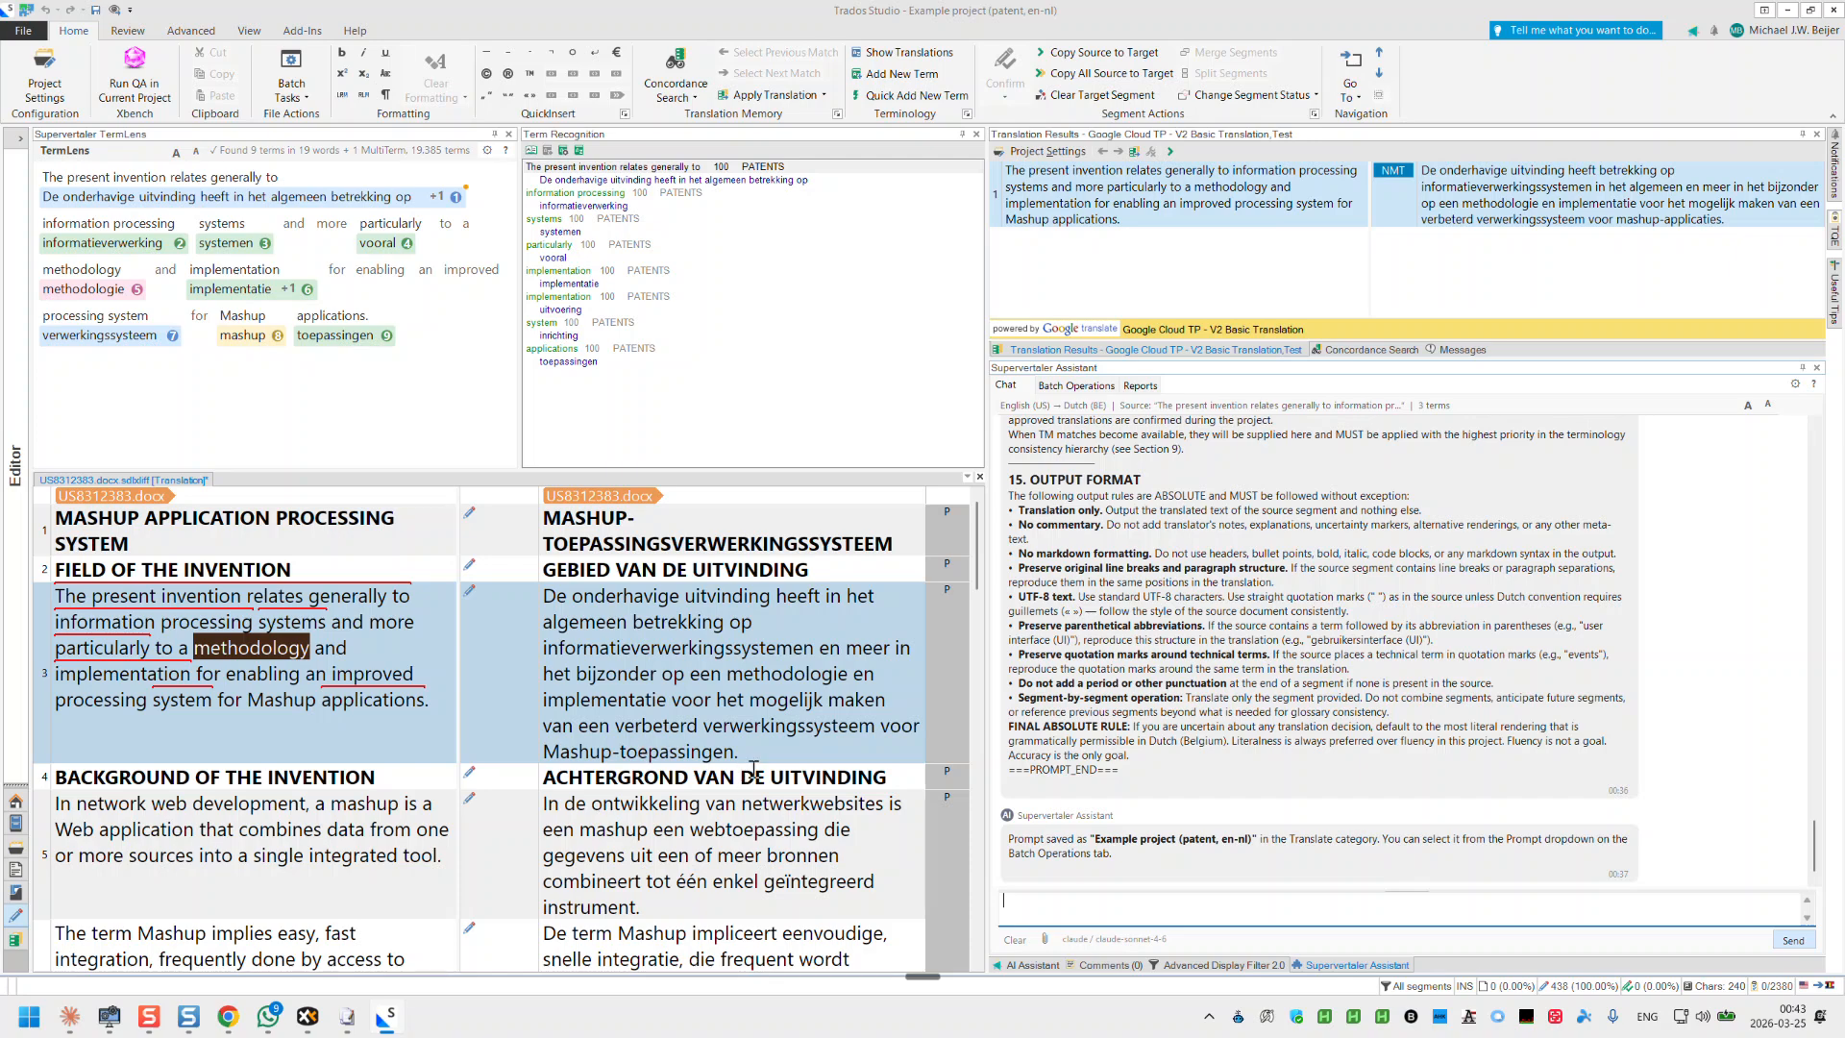
Step: Run the QuickLauncher prompt "Assess how I translated the current segment" on segment 5
scroll(769, 749, "down", 1)
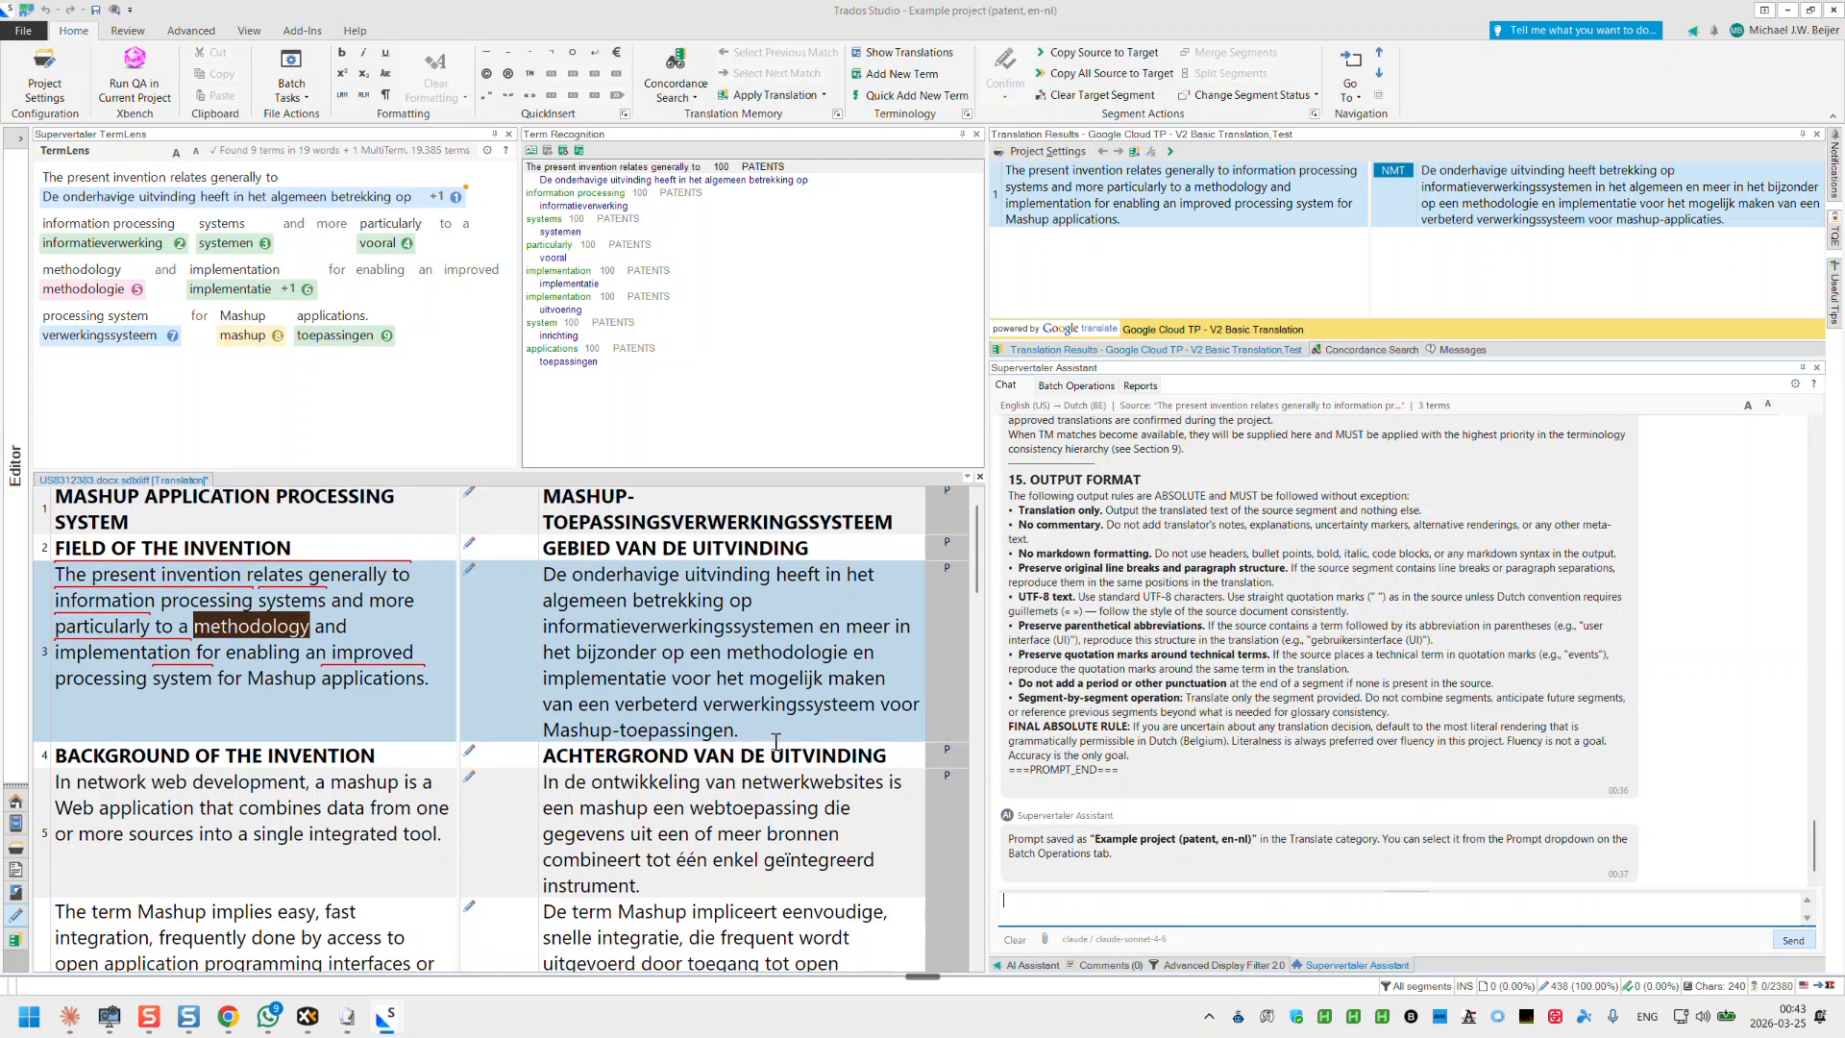
scroll(788, 704, "down", 5)
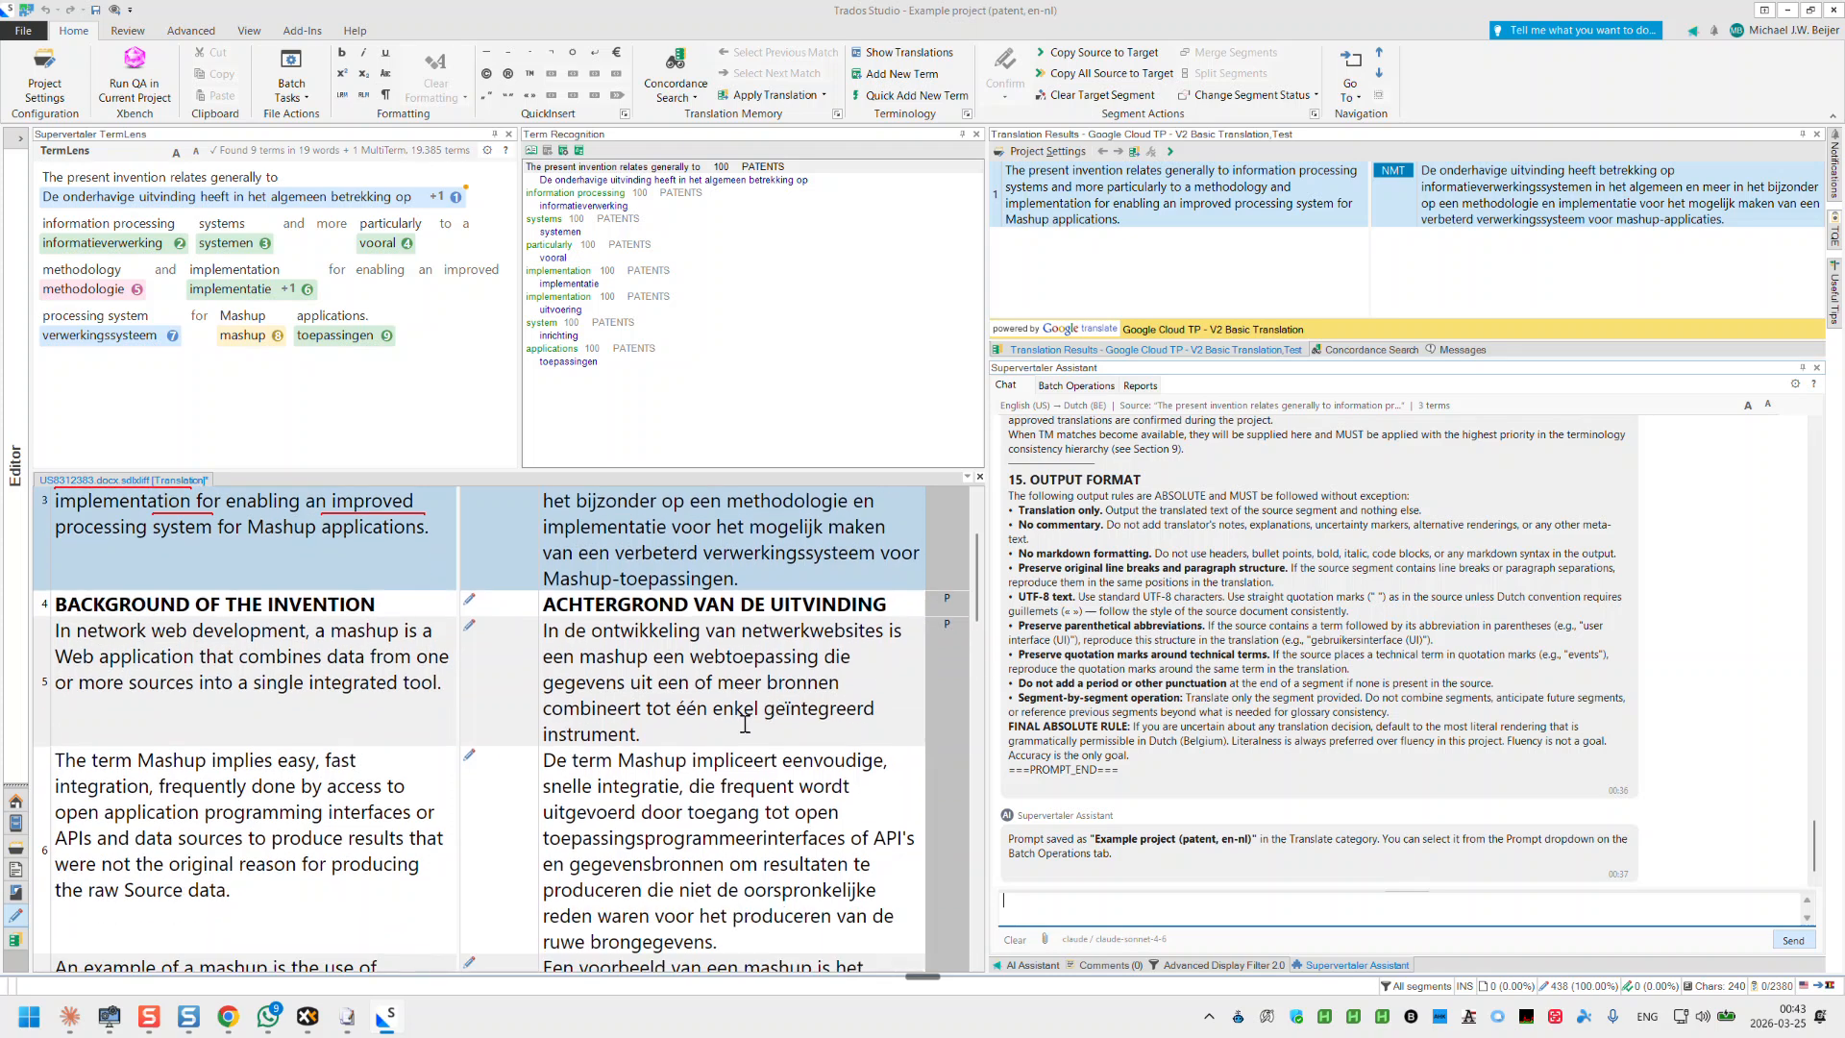
left_click(758, 726)
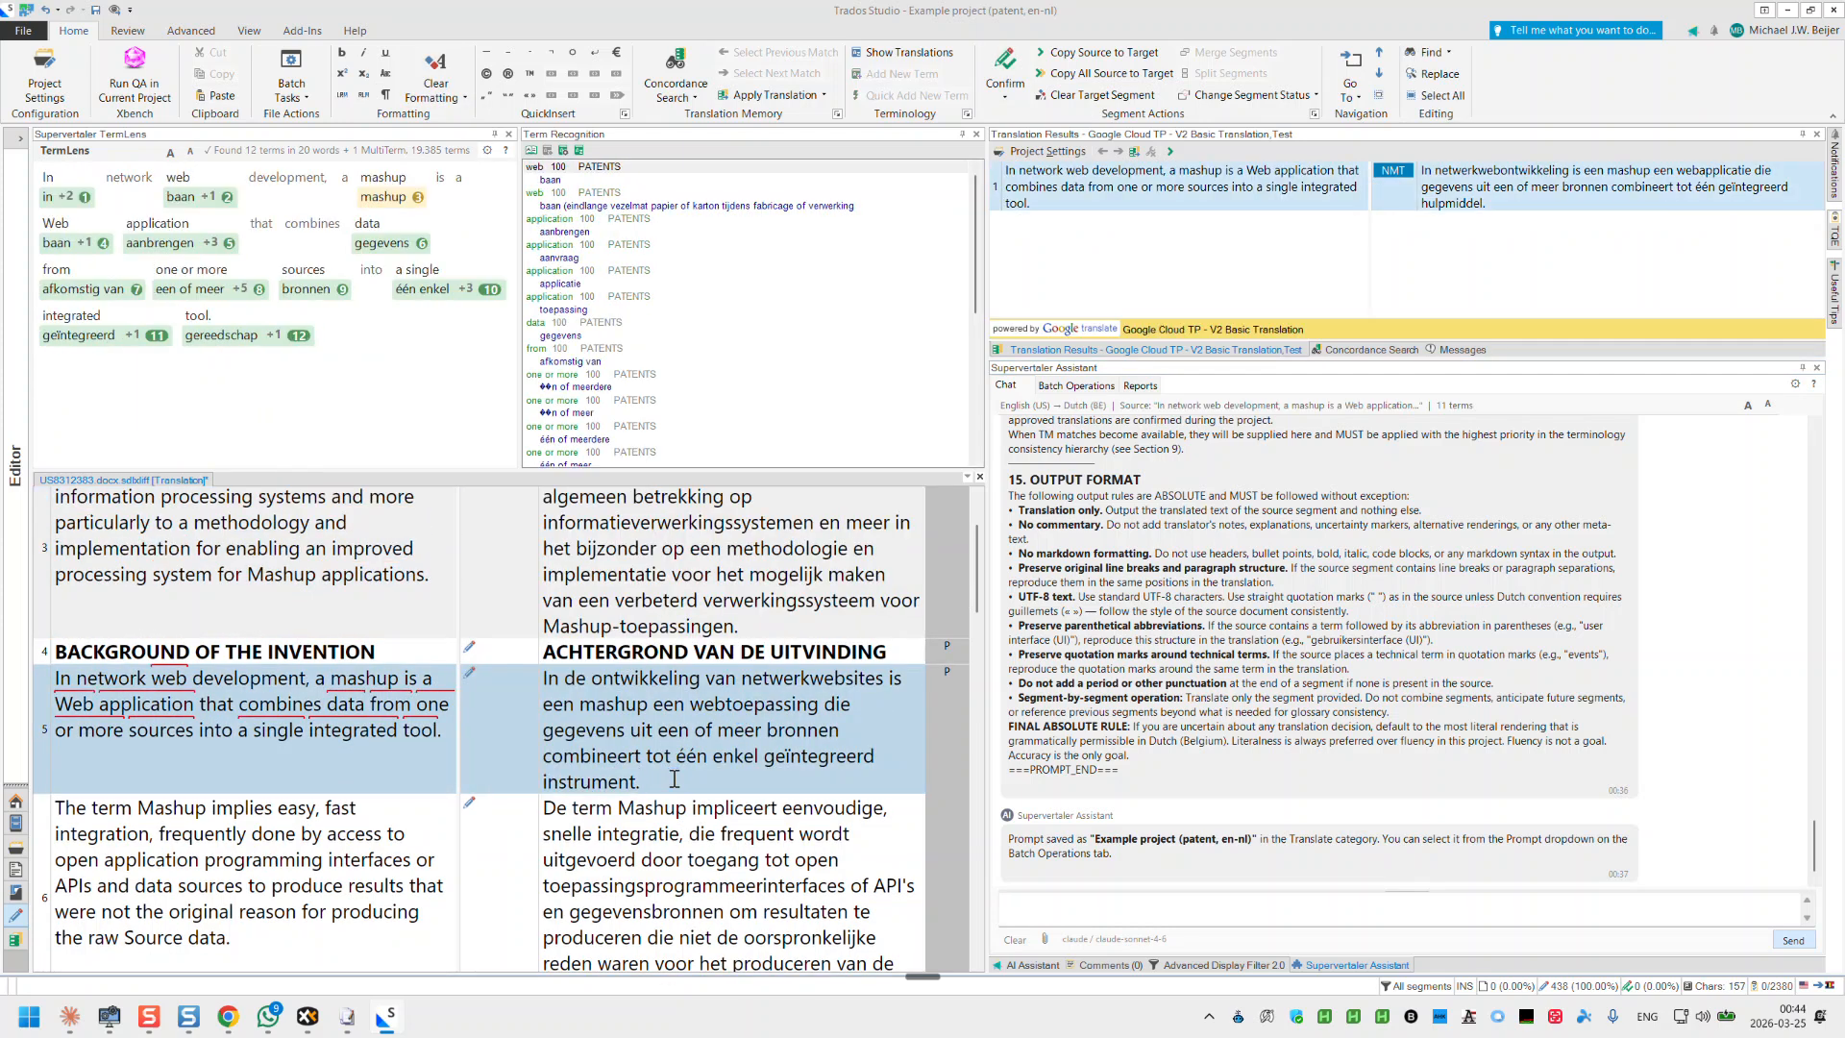
right_click(675, 783)
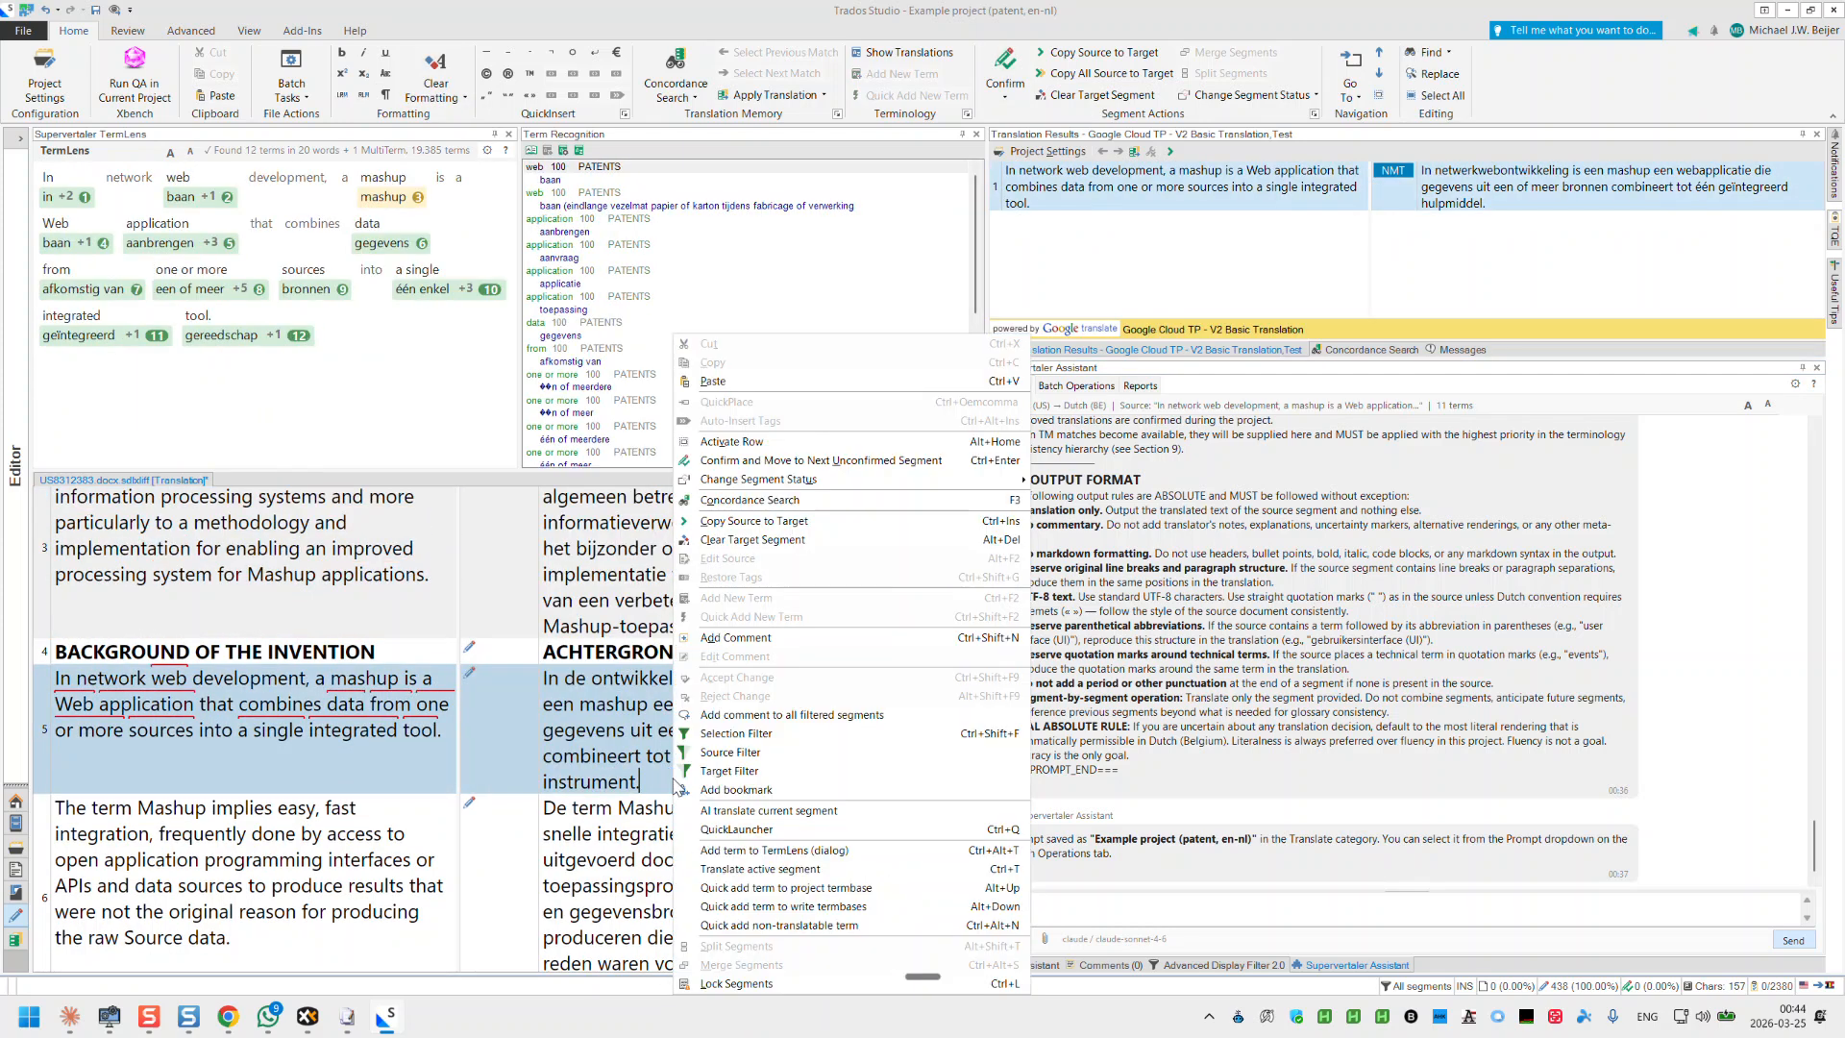
left_click(769, 832)
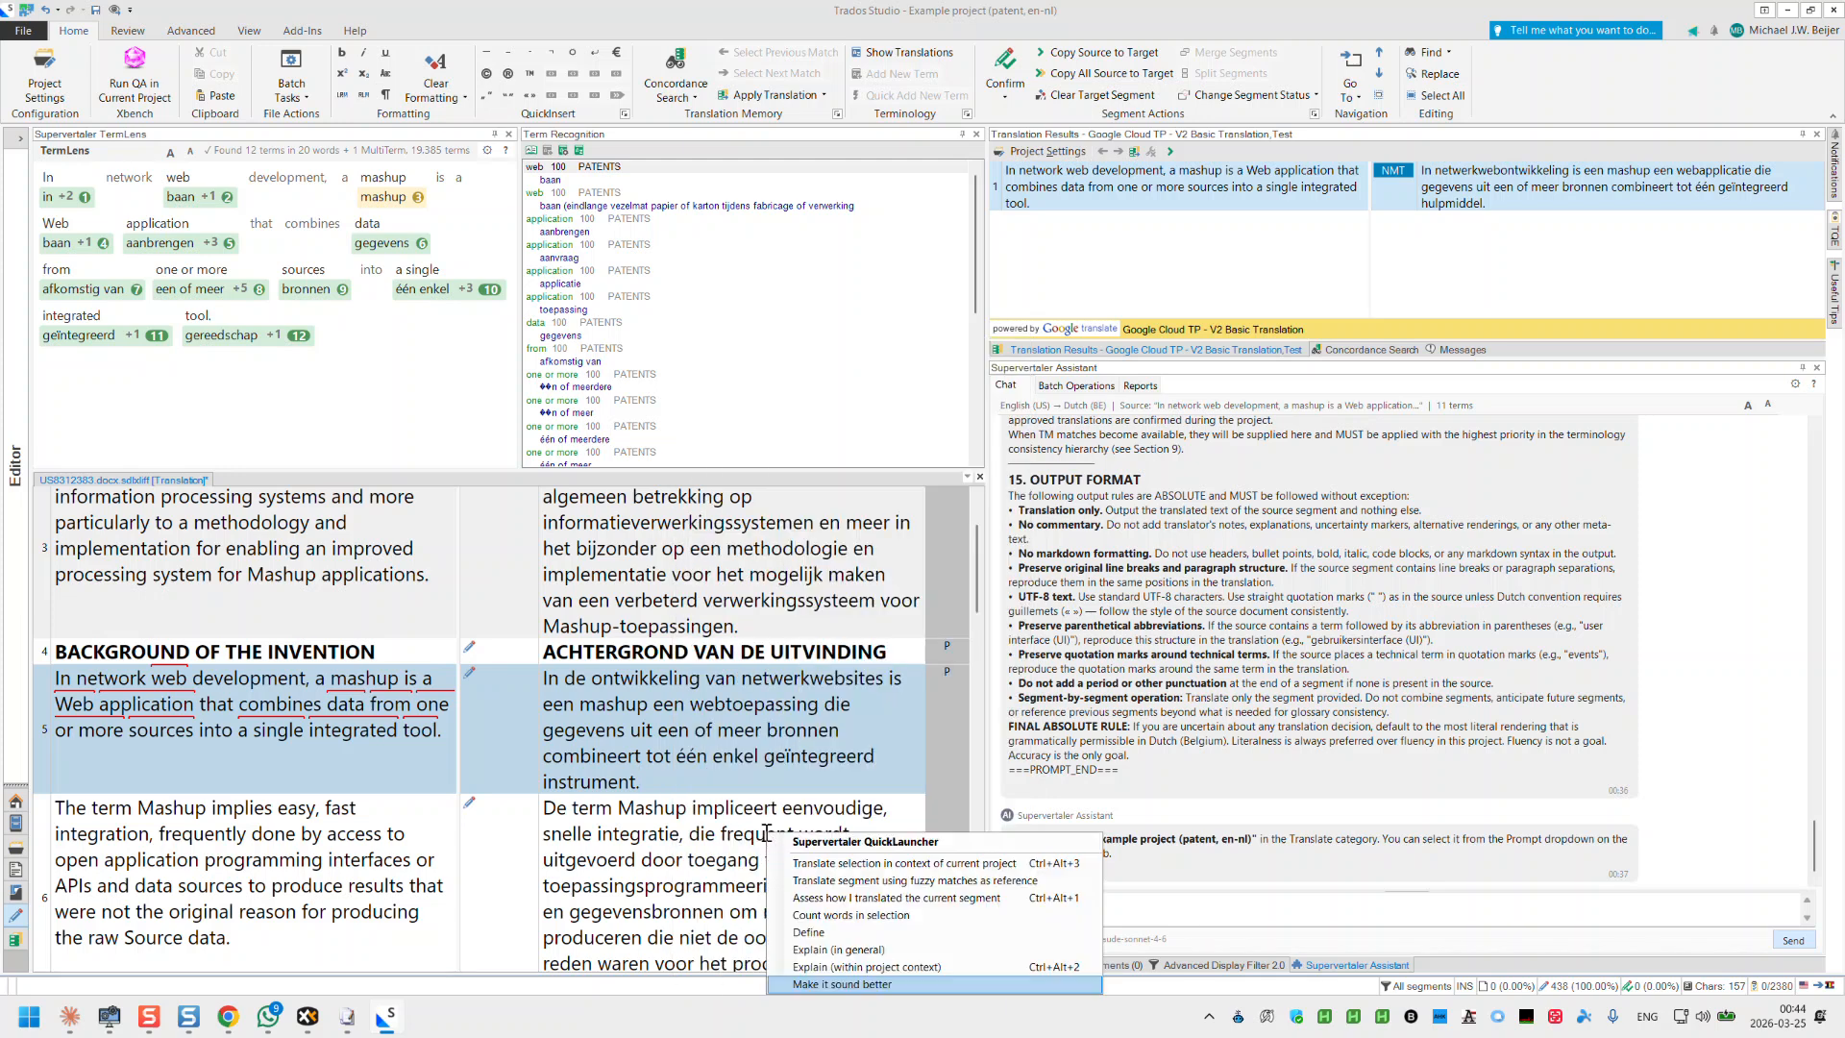
left_click(888, 899)
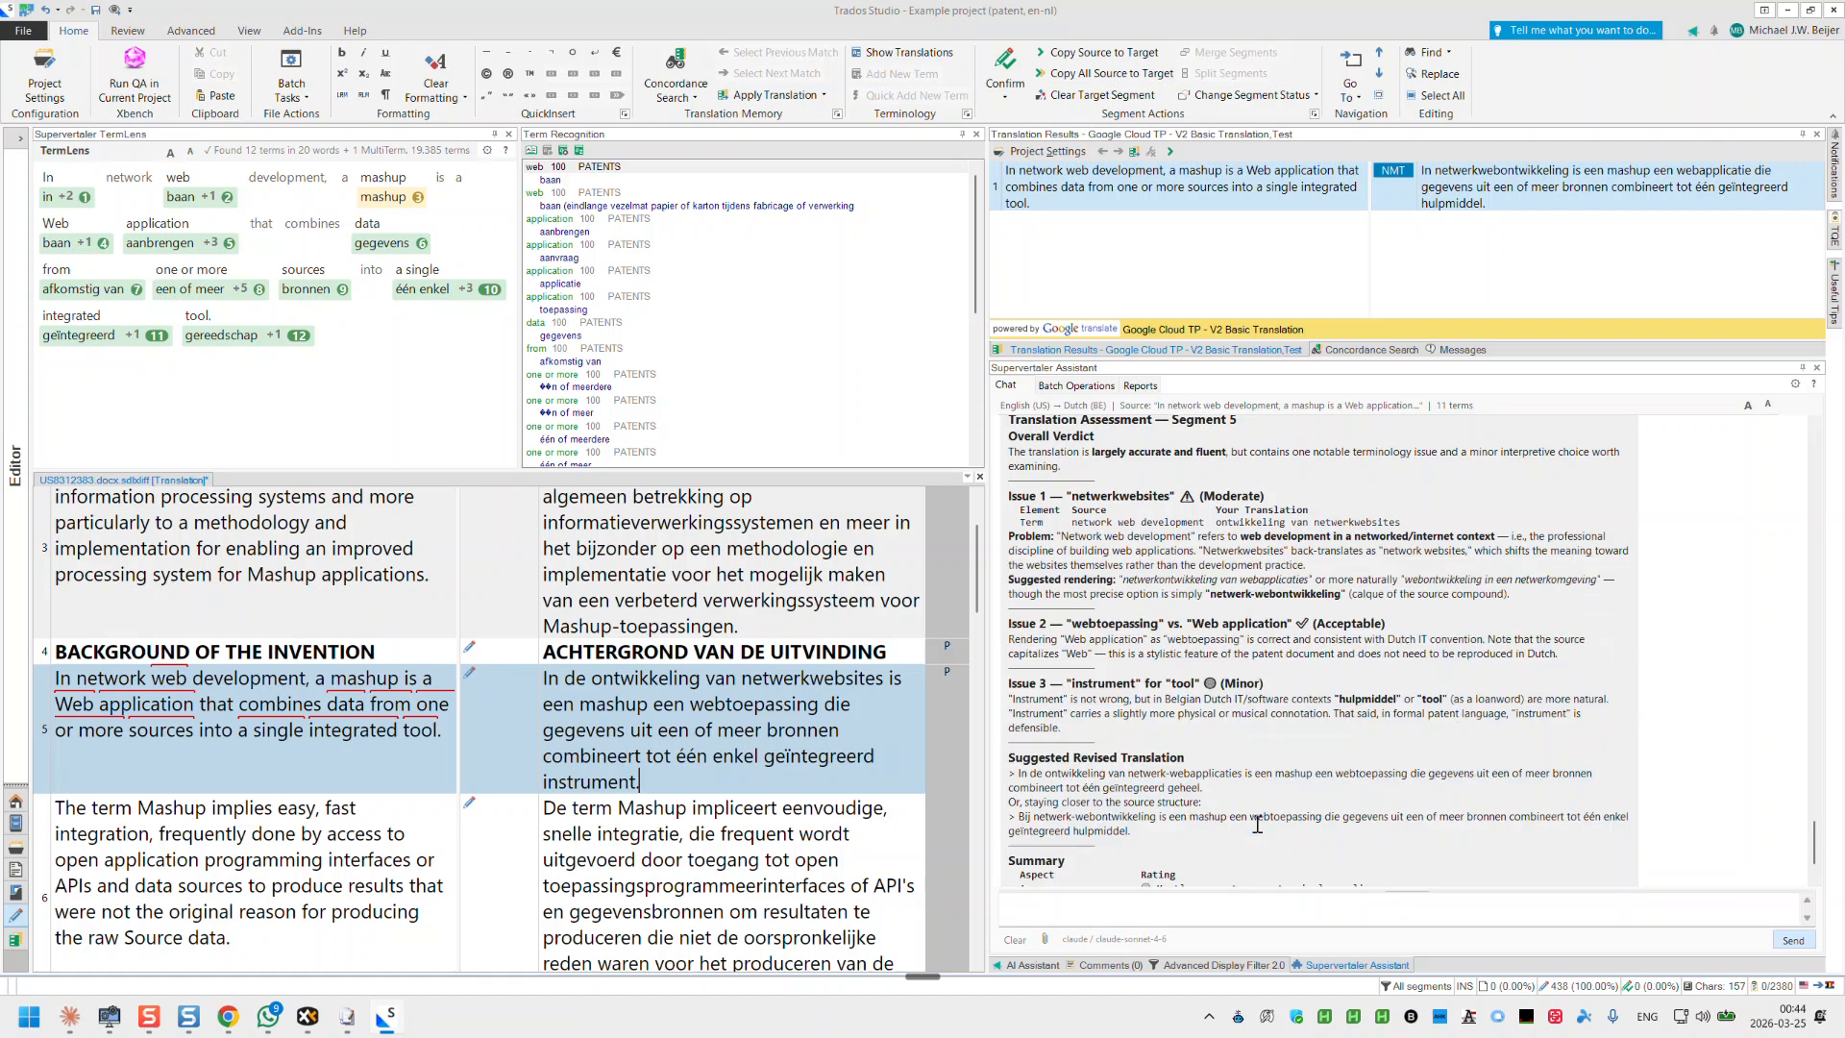
Step: Review the translation assessment of segment 5 in the Supervertaler Assistant chat, then activate the chat's message entry area
scroll(1283, 820, "up", 1)
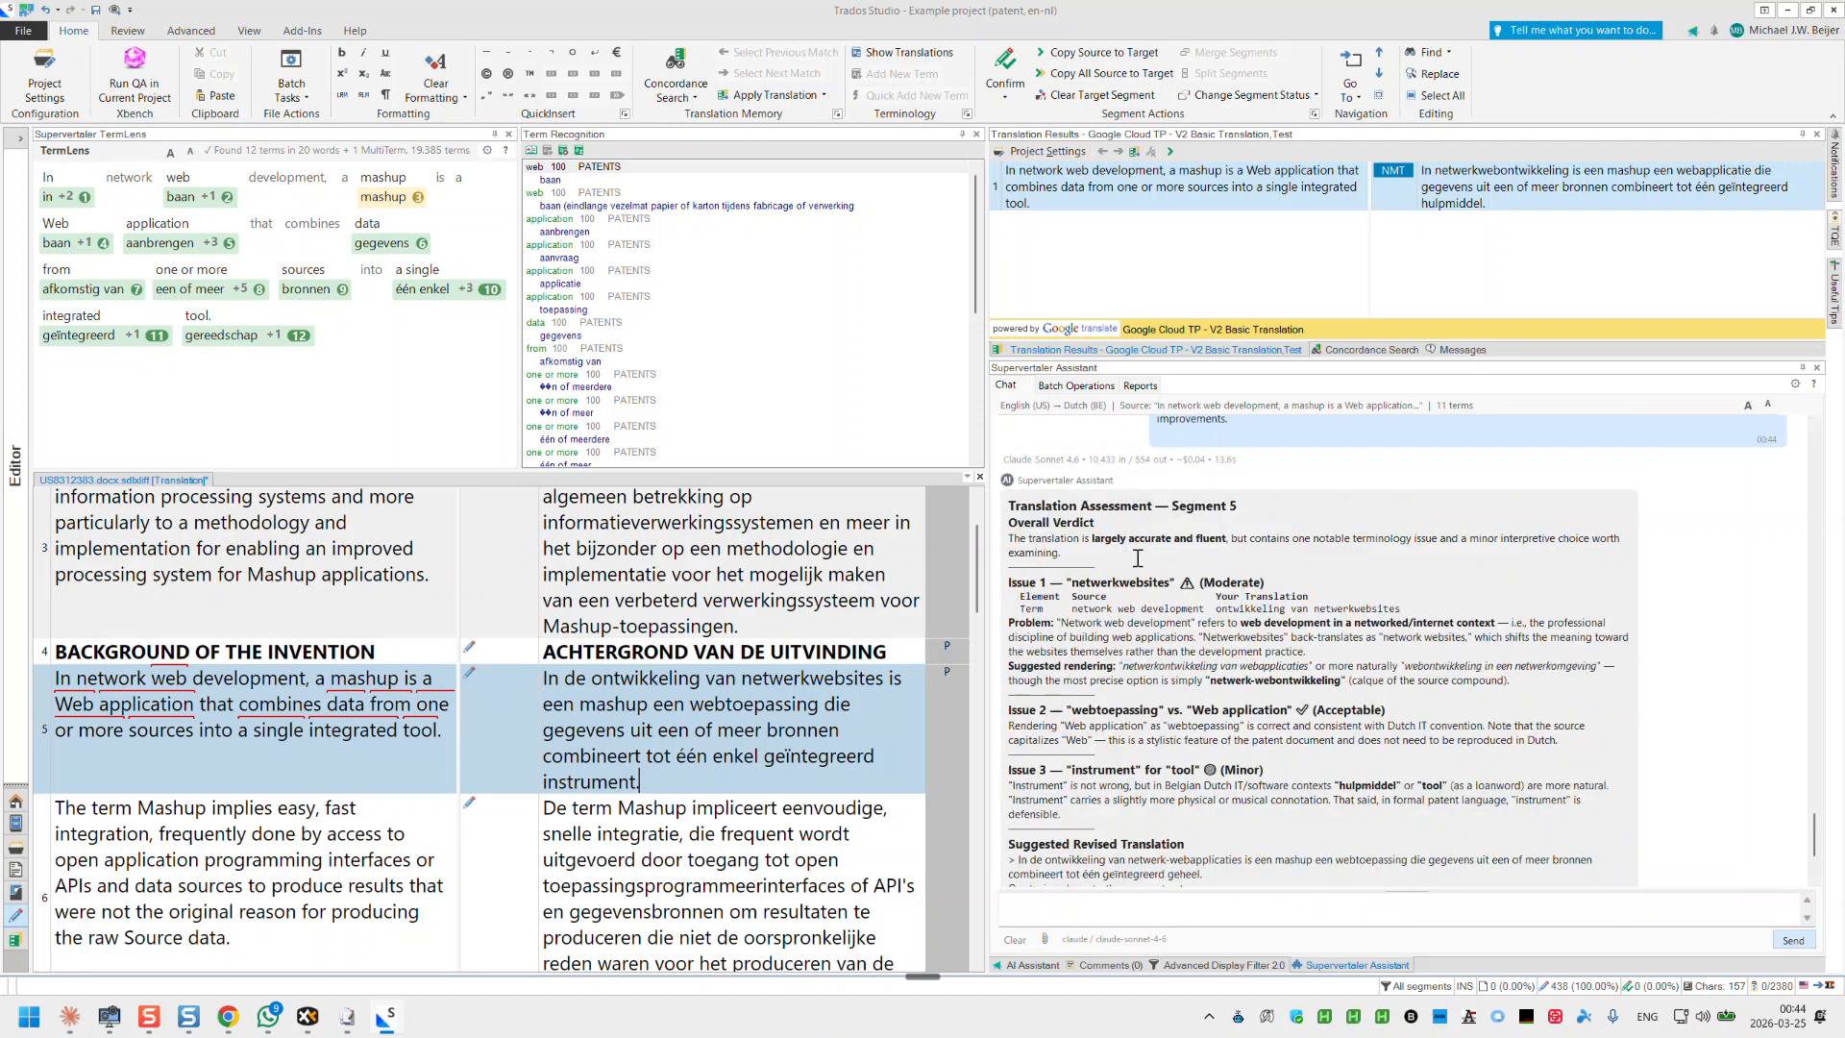
scroll(1141, 692, "down", 2)
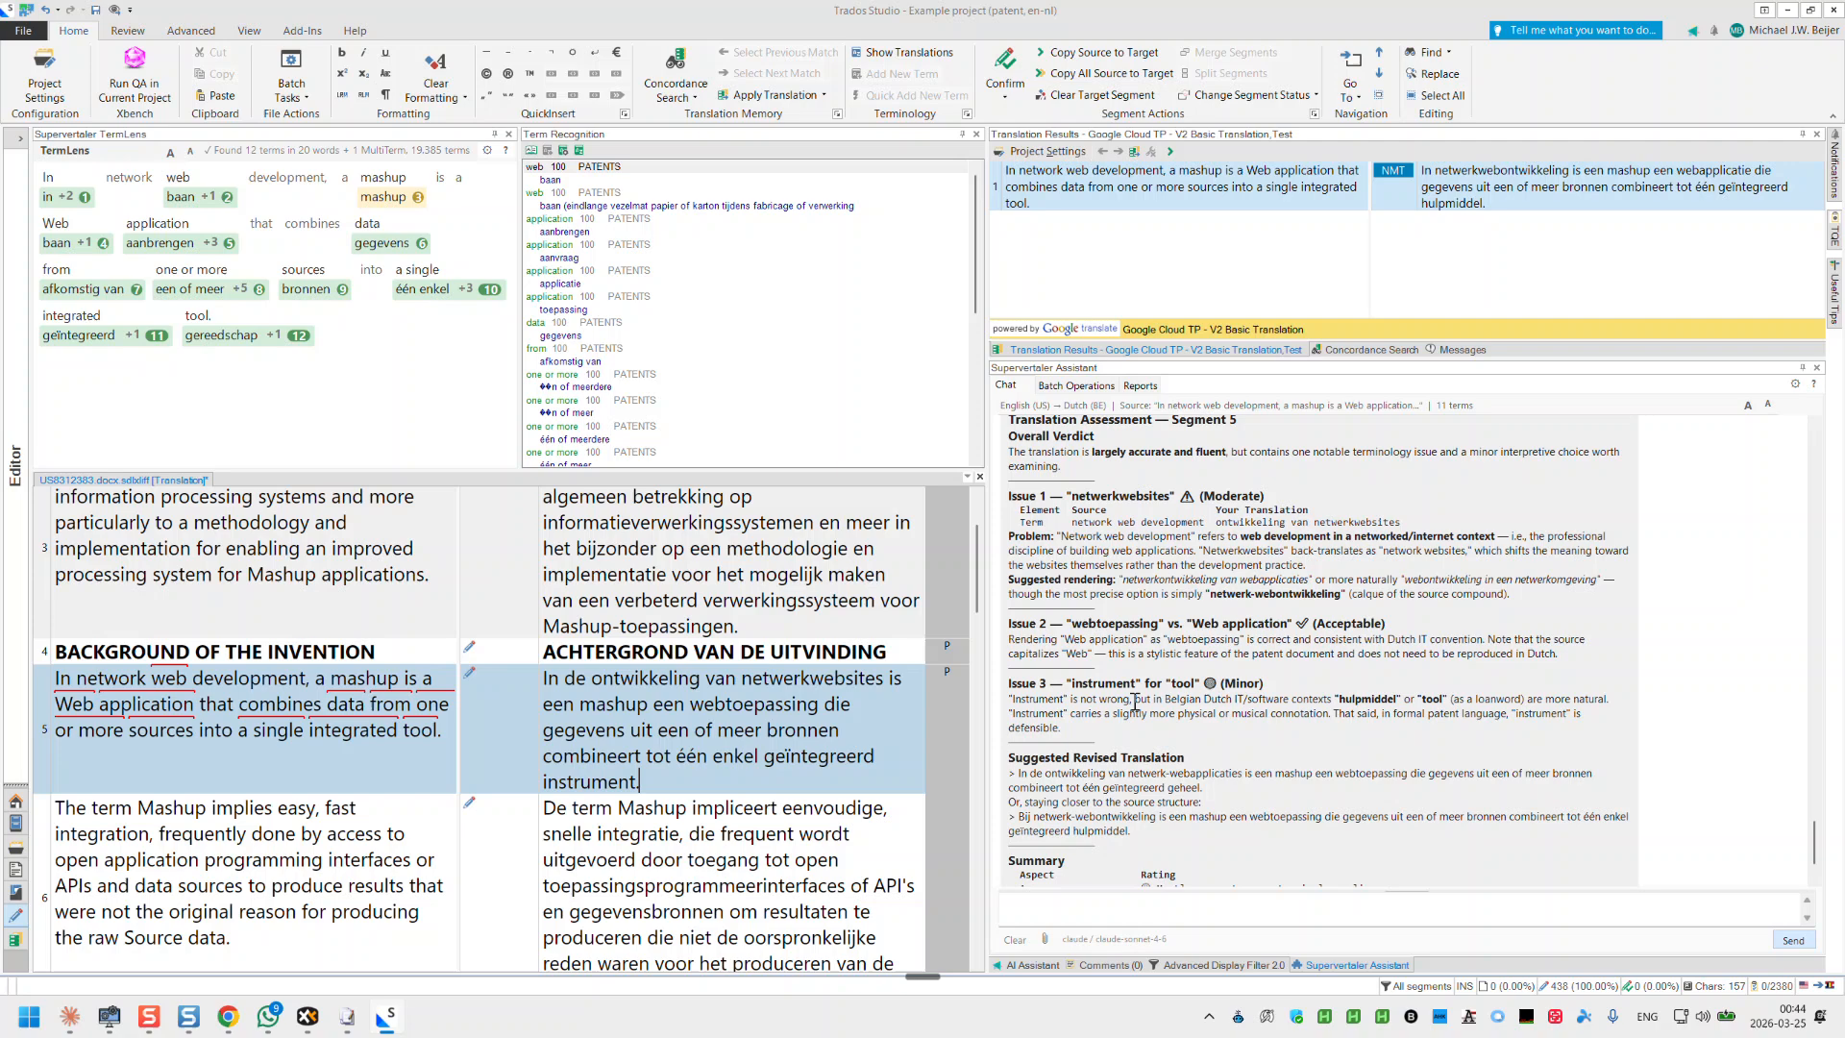
left_click(1082, 903)
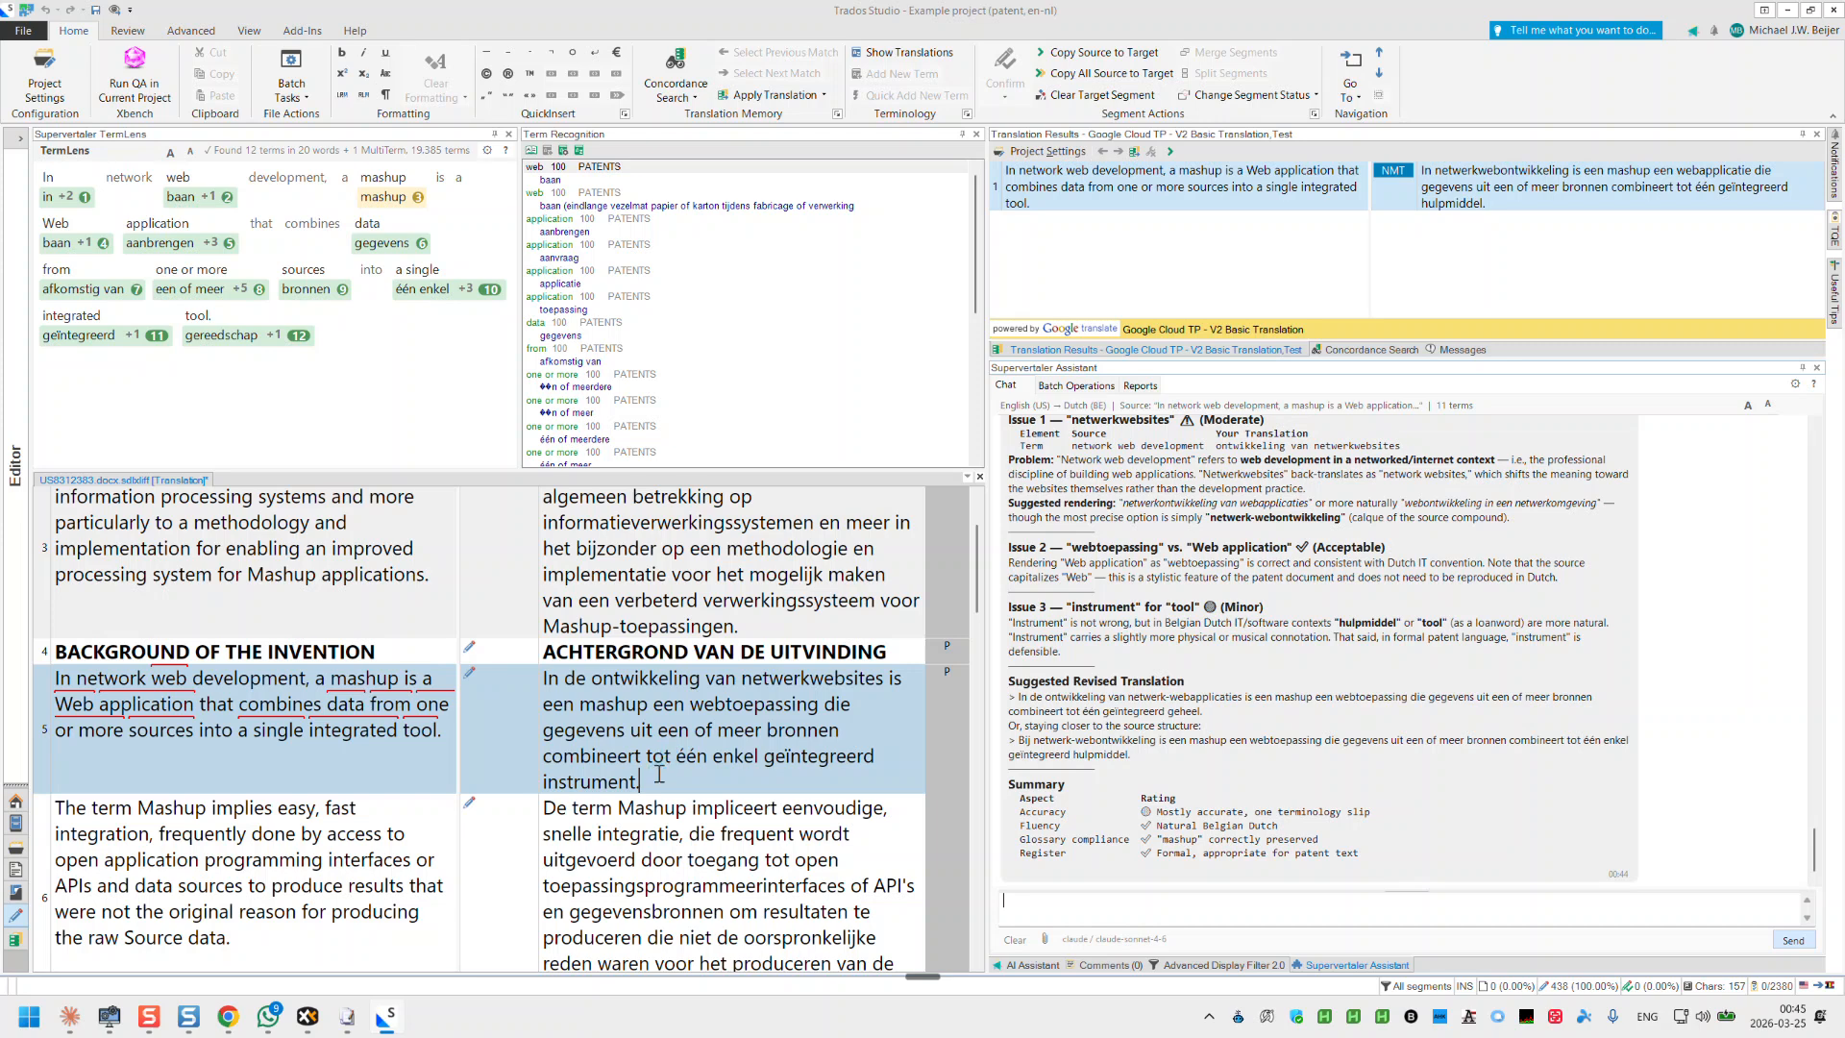
Step: Return to the target text of segment 5 and open the About Supervertaler for Trados information from TermLens
left_click(653, 773)
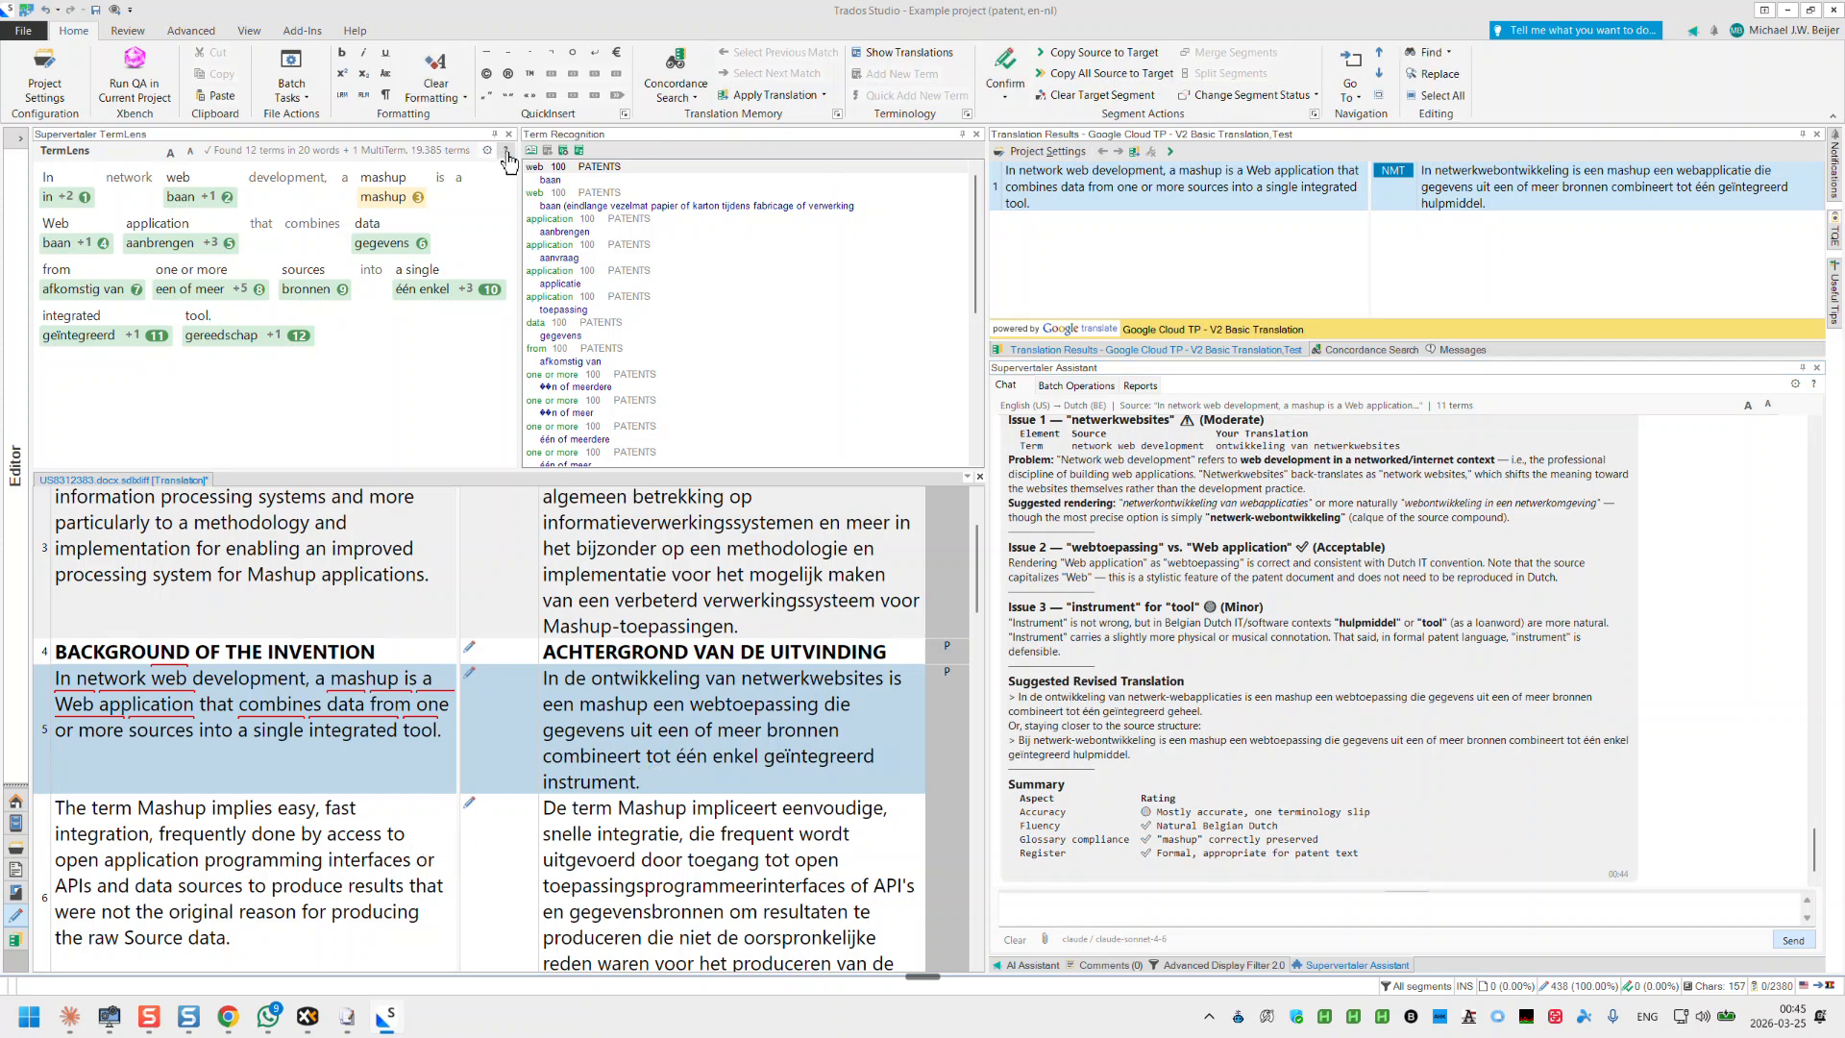
left_click(507, 153)
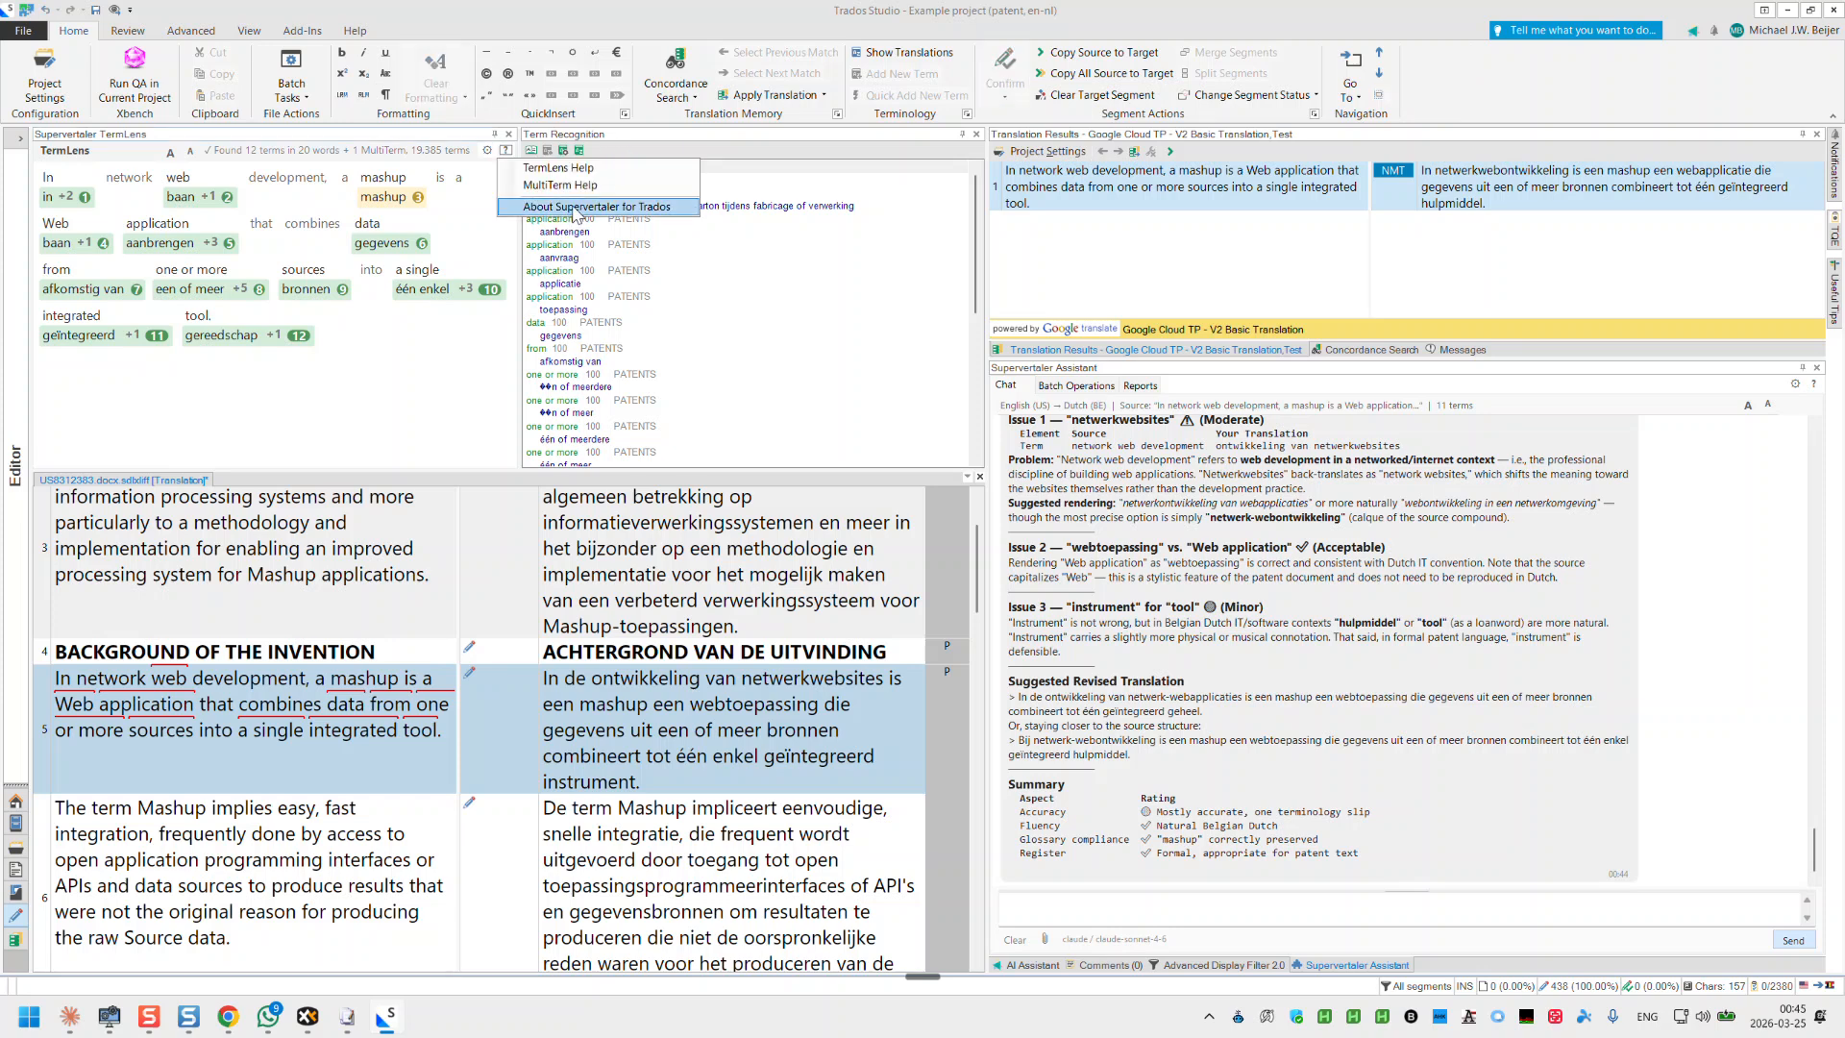
left_click(577, 208)
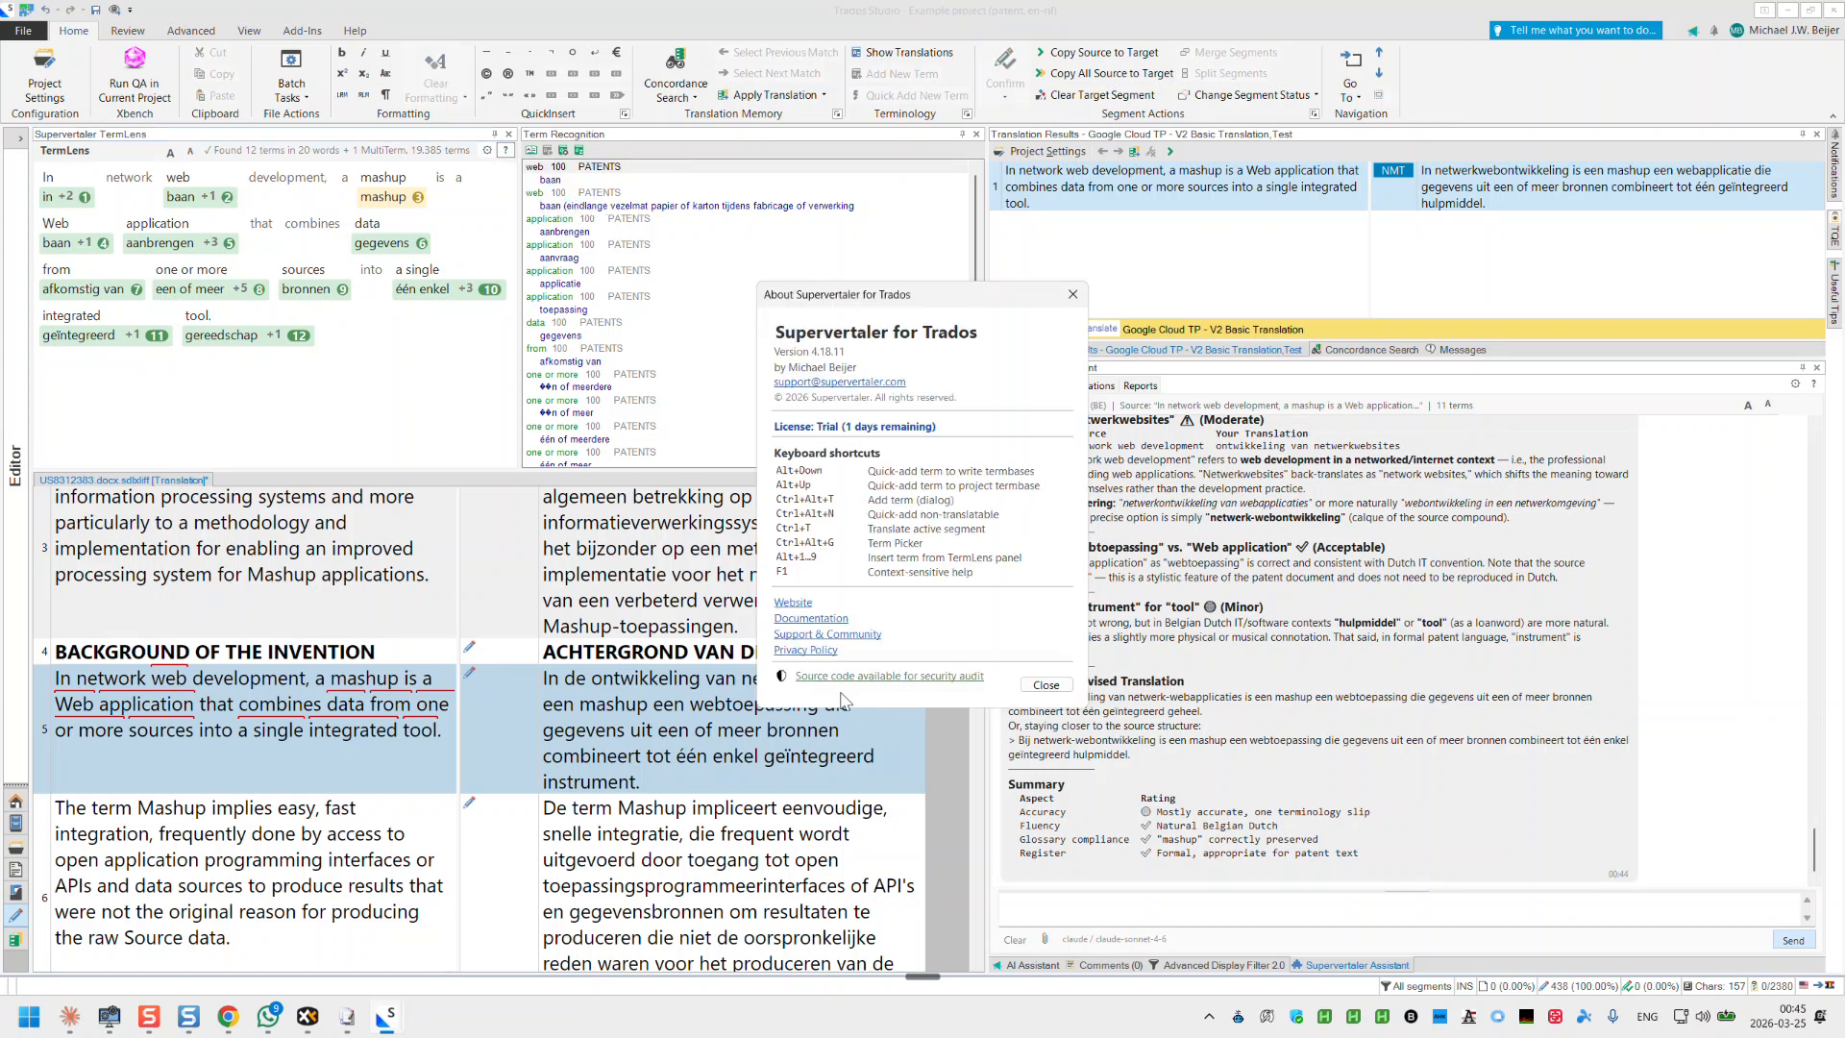